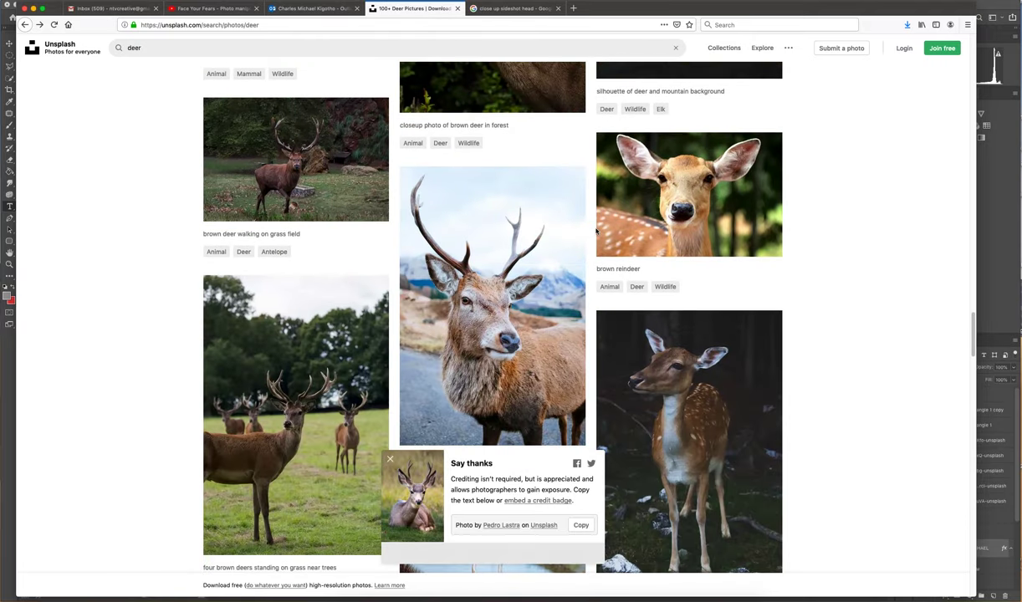
# Look through the deer search results for a suitable photo and dismiss the photo credit prompt
pyautogui.scroll(-10, 596, 231)
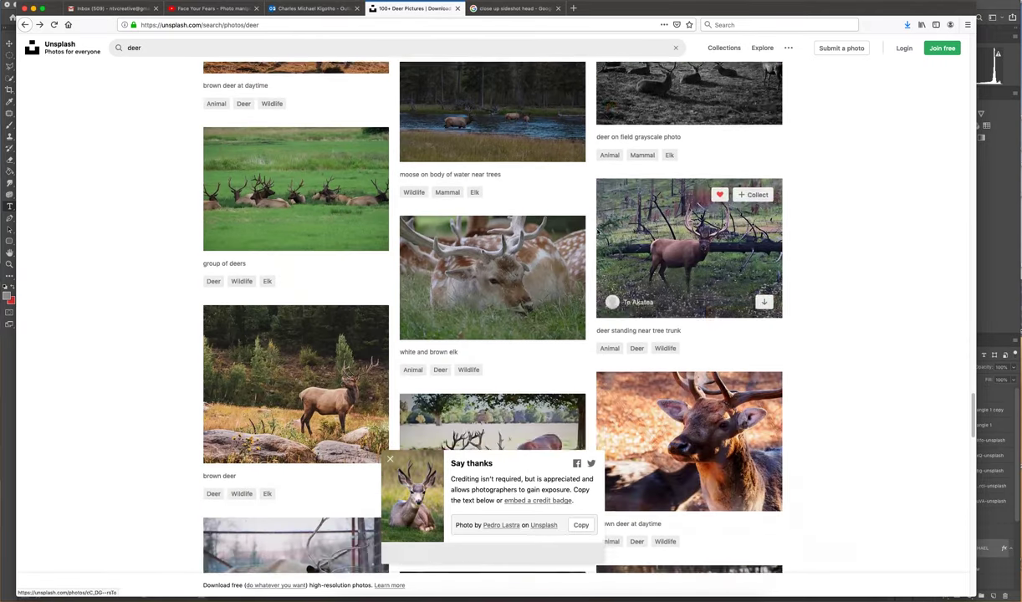
pyautogui.scroll(-15, 597, 231)
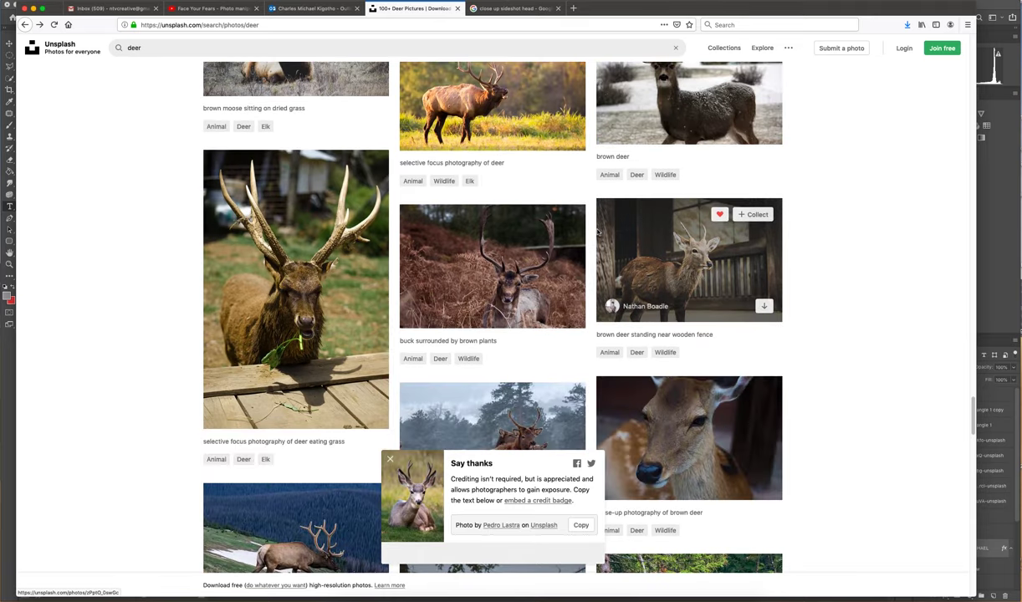
pyautogui.scroll(-15, 596, 230)
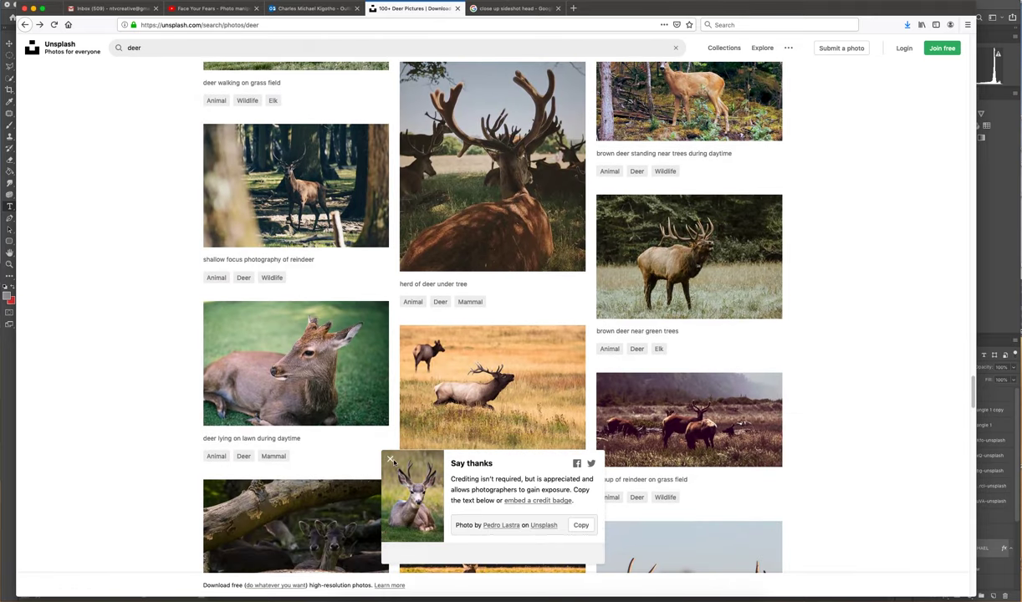
pyautogui.click(390, 460)
pyautogui.scroll(-15, 447, 292)
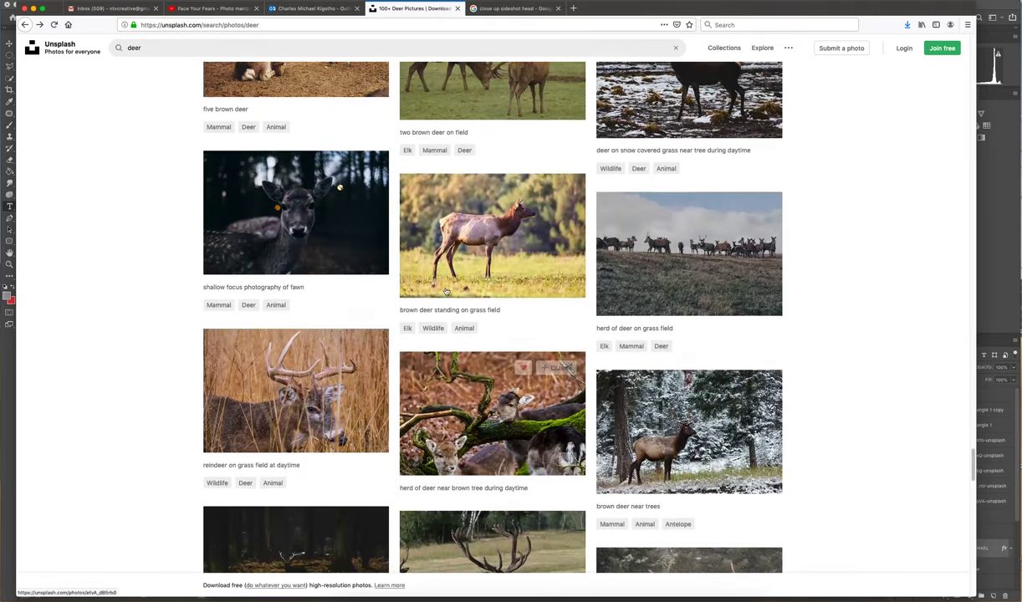
# Replace the deer search with a photo search for "tiger"
pyautogui.doubleClick(134, 42)
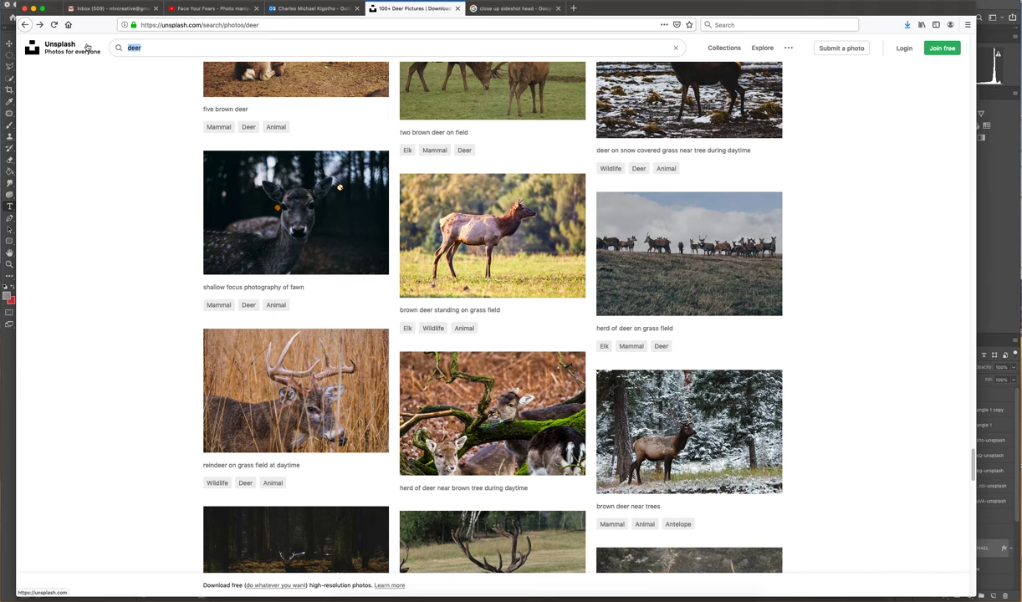
pyautogui.write('tig')
pyautogui.press('Return')
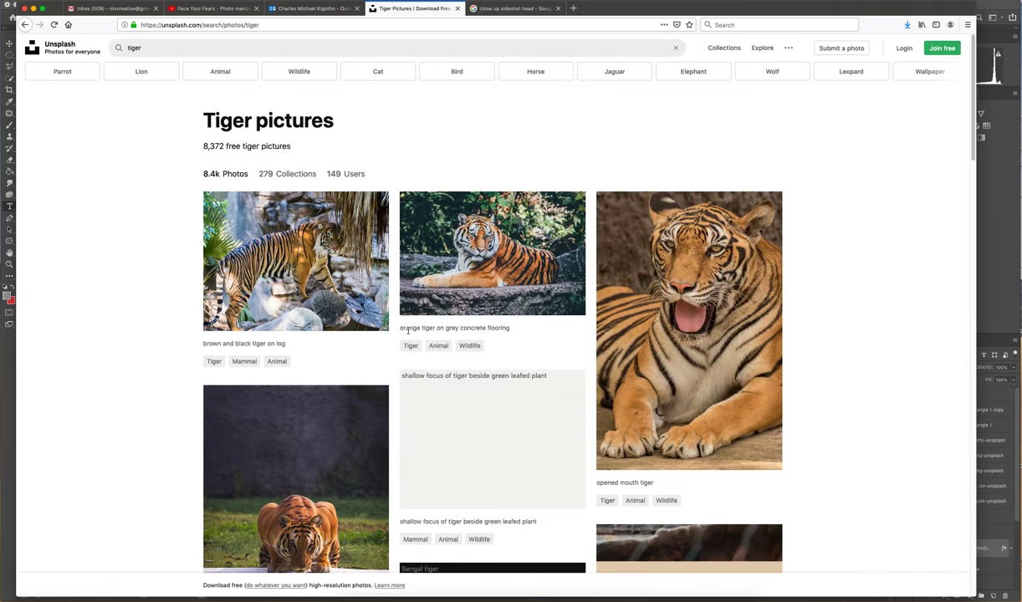
# Download the wildlife photo of the tiger lying on the ground, then return to the search results
pyautogui.scroll(-5, 519, 373)
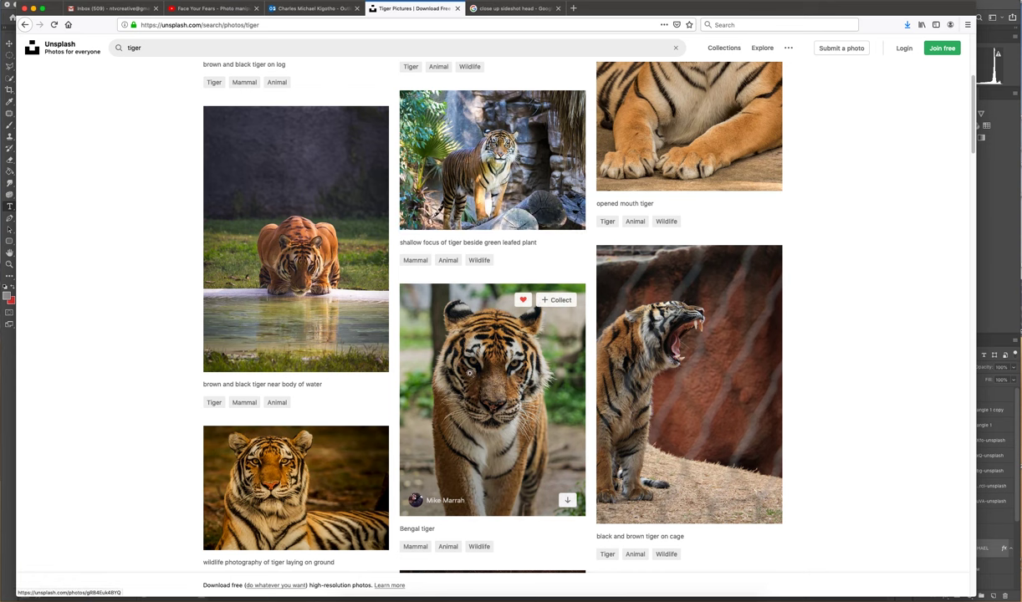
pyautogui.click(260, 458)
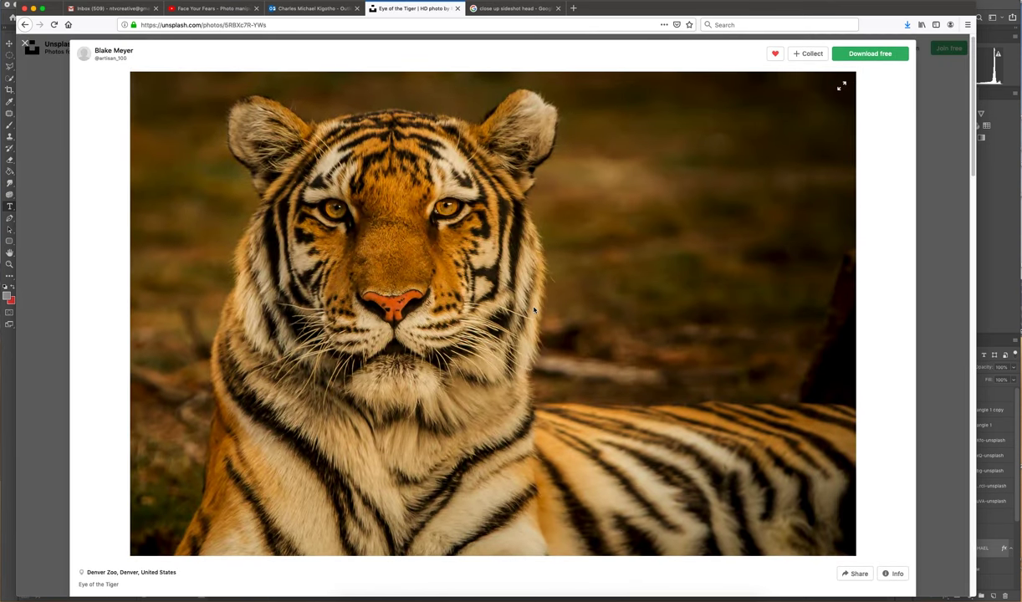
pyautogui.click(870, 54)
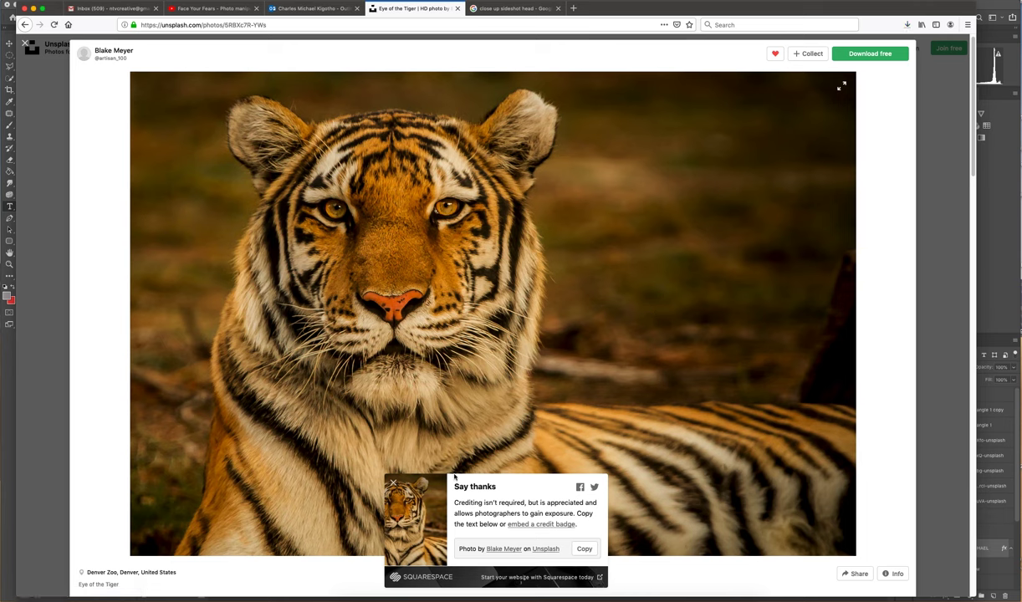
pyautogui.click(26, 46)
# Download the Bengal tiger photo showing the animal walking toward the camera and return to the results
pyautogui.scroll(-1, 493, 351)
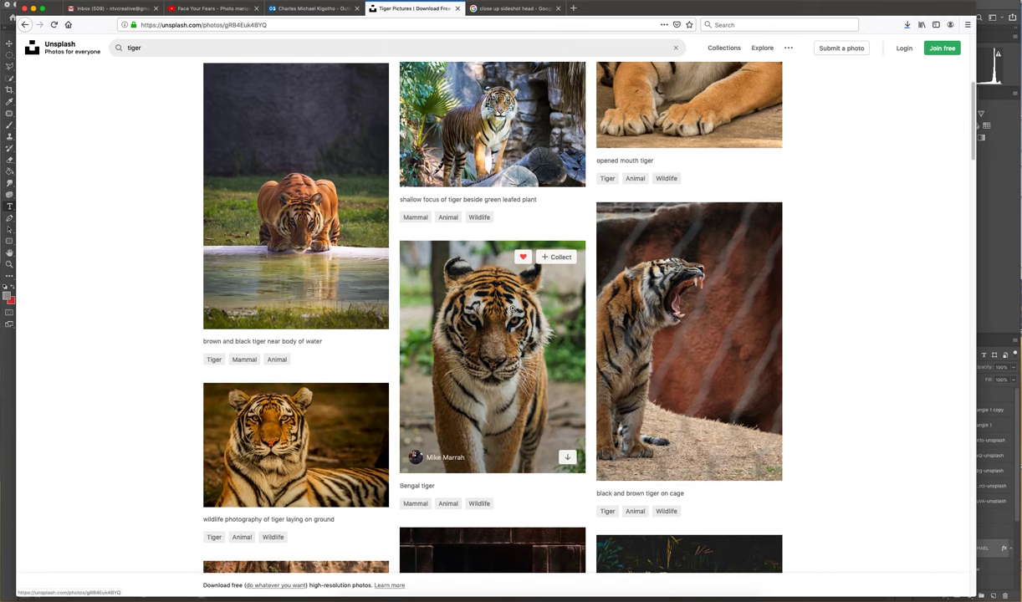
pyautogui.click(494, 376)
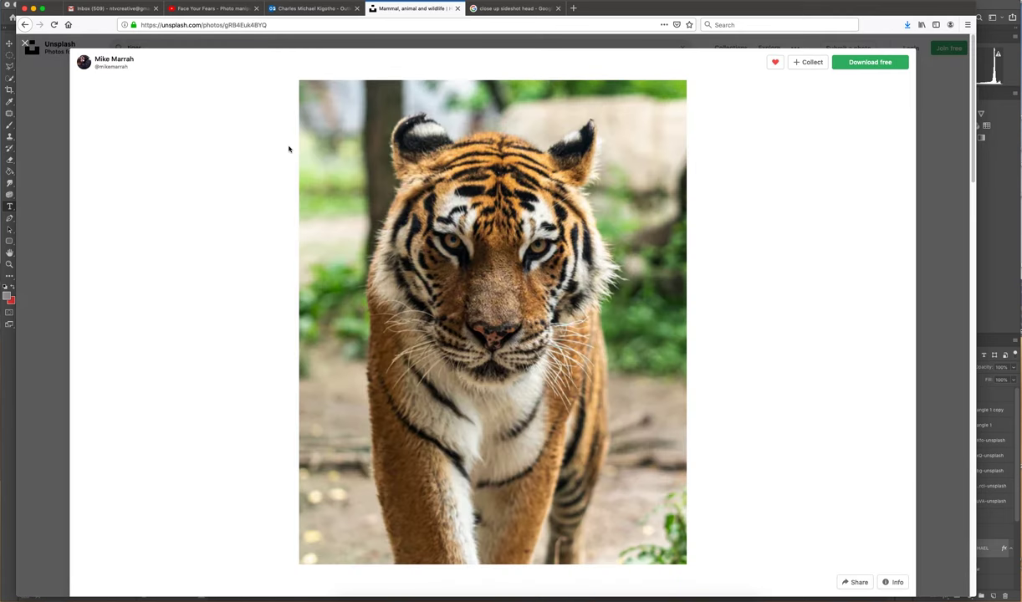
pyautogui.click(902, 66)
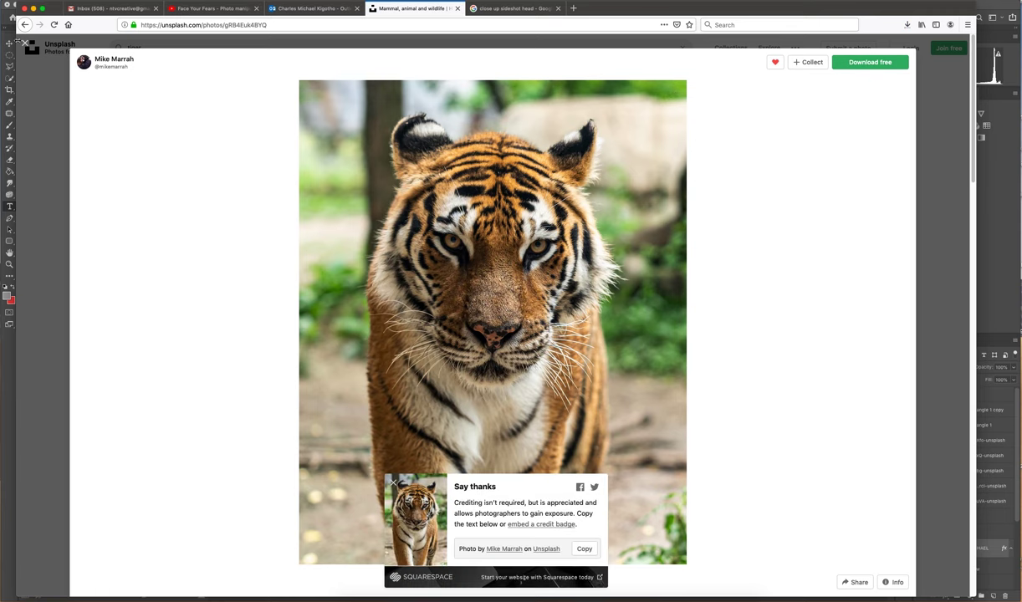
pyautogui.click(26, 42)
# Find and download the close-up photo of the tiger's face, dismiss the credit prompt and check the download list
pyautogui.scroll(-10, 708, 207)
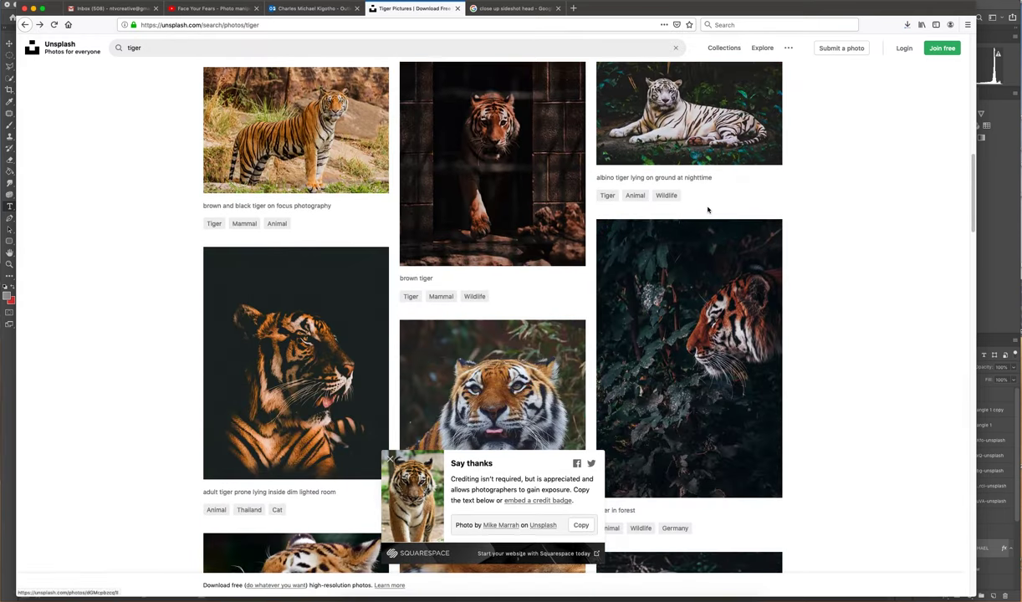
pyautogui.scroll(-6, 708, 207)
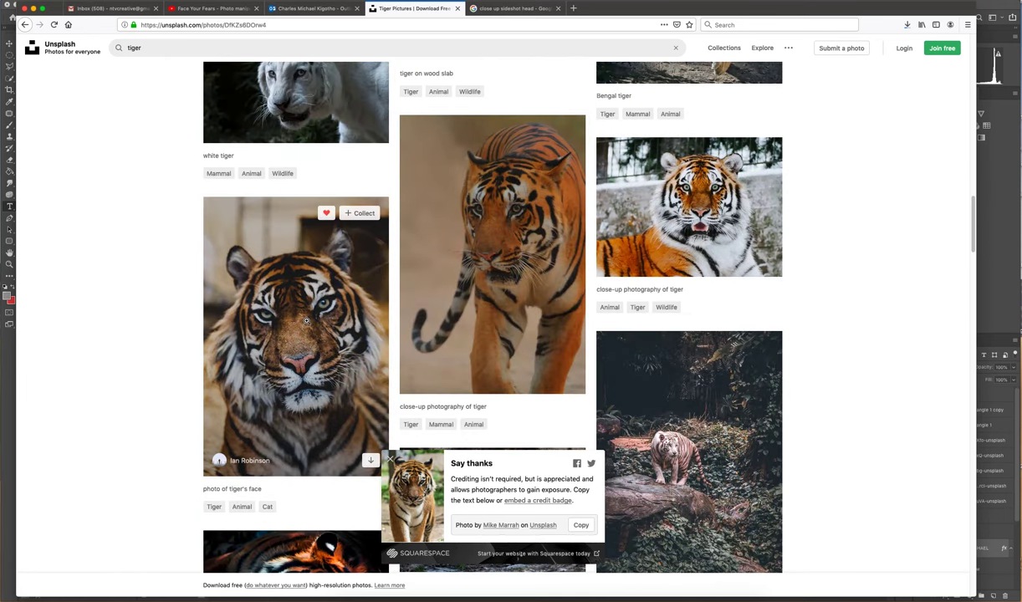
pyautogui.click(368, 376)
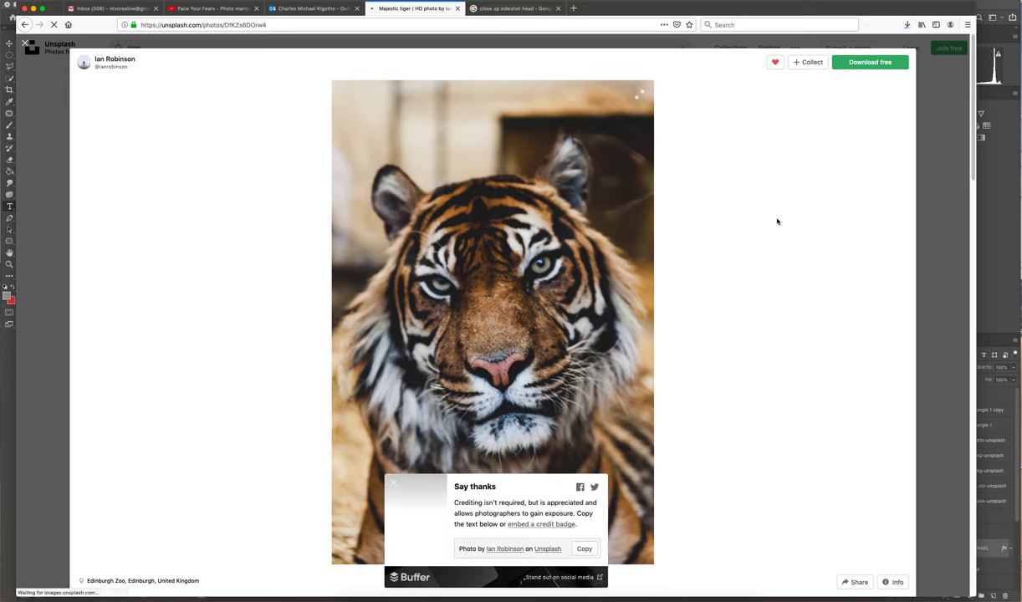
pyautogui.click(867, 62)
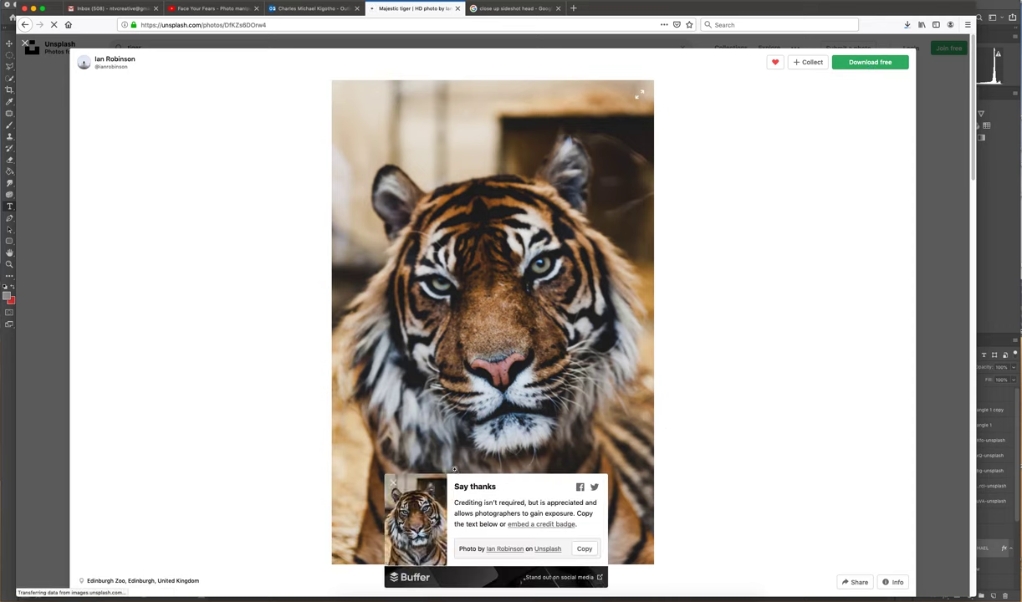
pyautogui.click(394, 485)
pyautogui.click(908, 25)
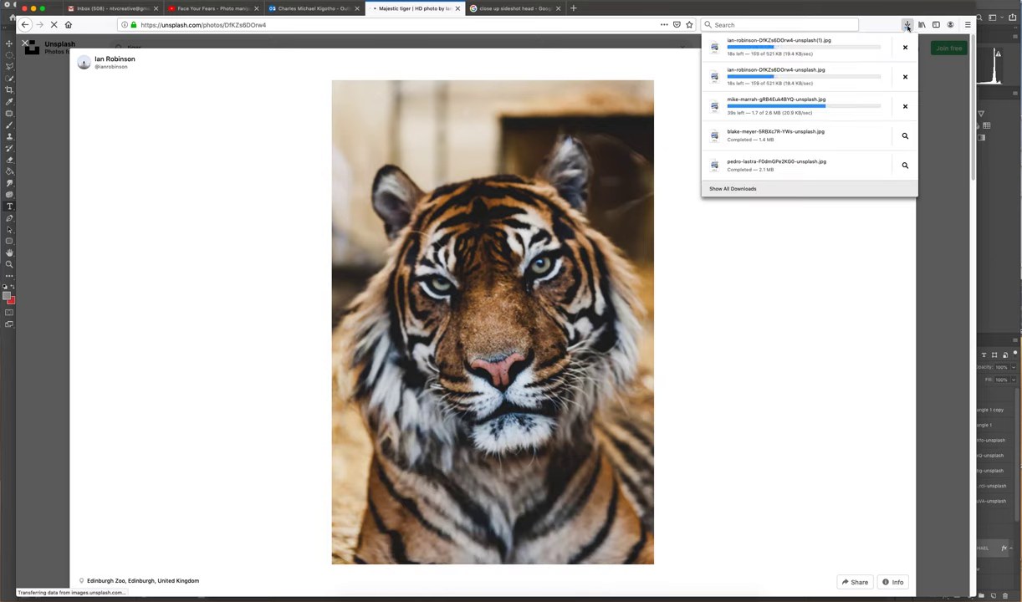
pyautogui.click(79, 99)
# Examine the tiger's face photo enlarged, especially the nose and chin fur, and return to the search results
pyautogui.click(494, 368)
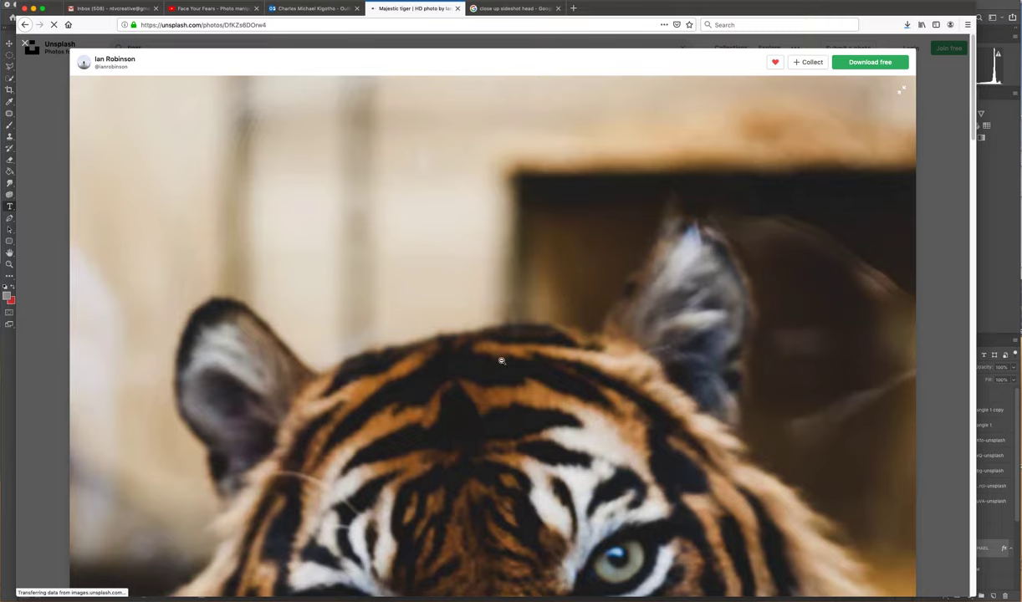
pyautogui.scroll(-8, 544, 351)
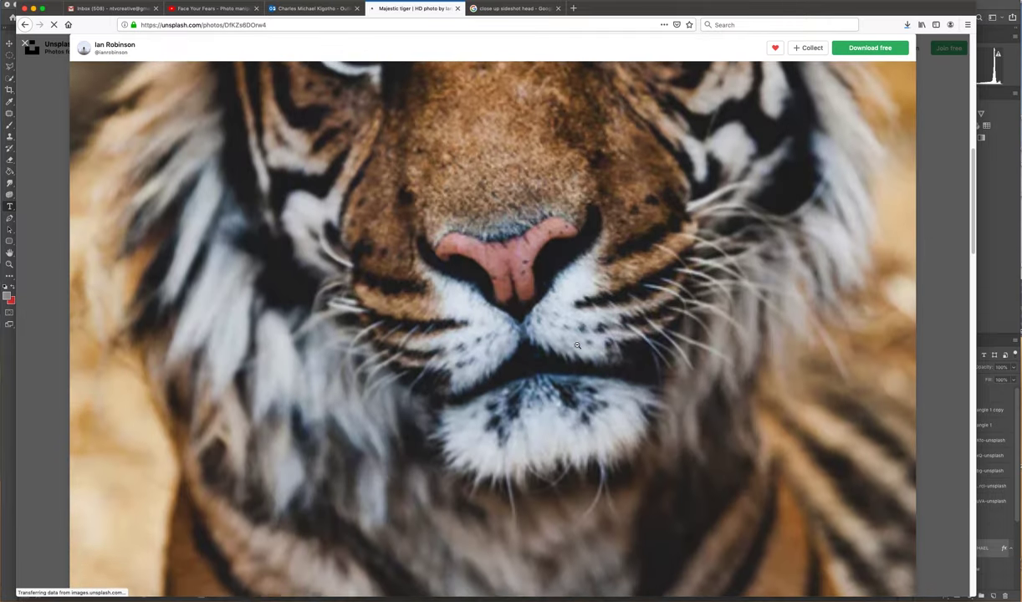
pyautogui.click(577, 346)
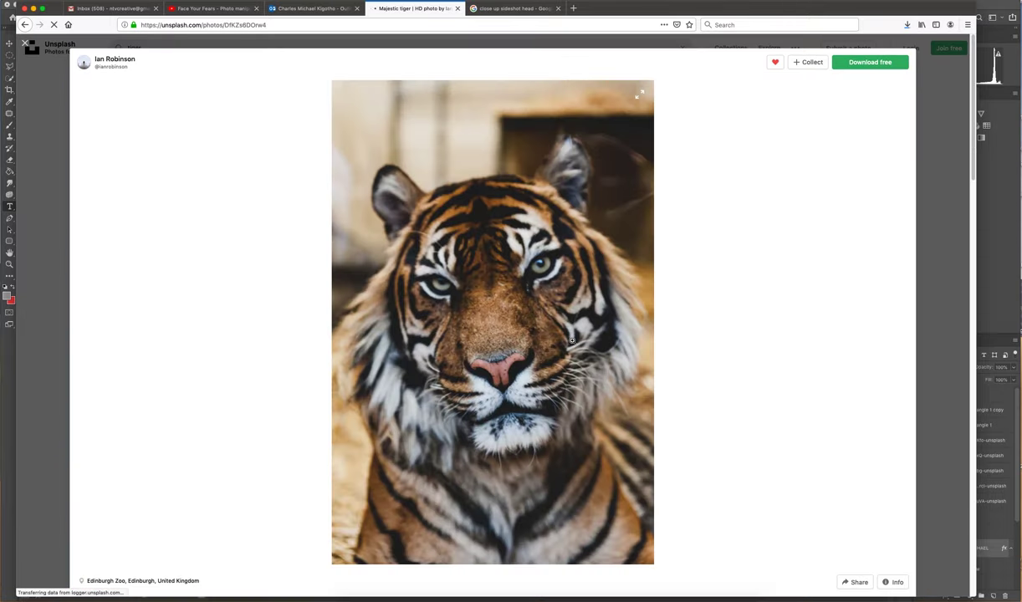
pyautogui.click(504, 360)
pyautogui.scroll(-6, 498, 352)
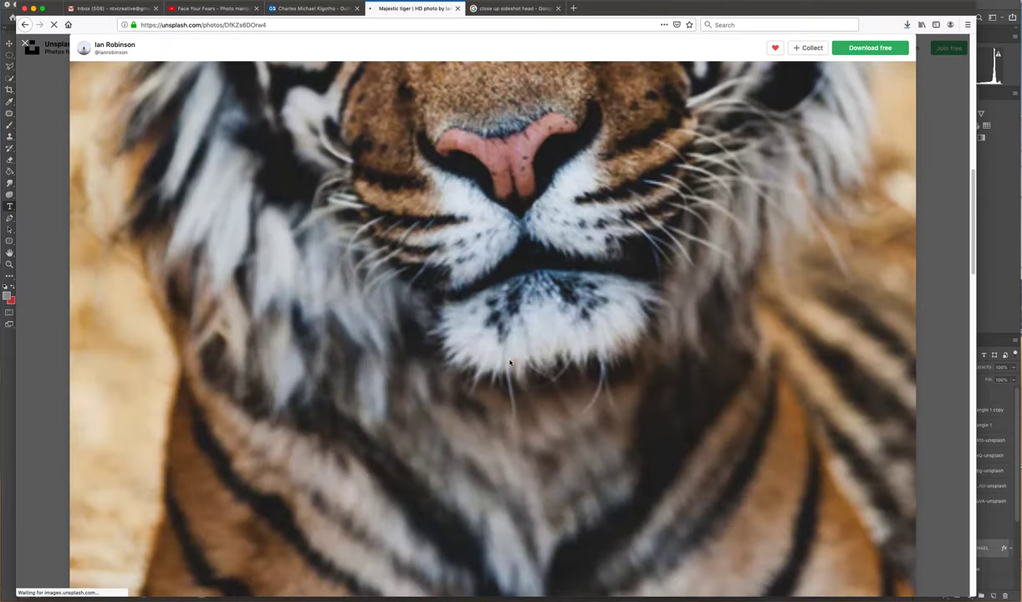
pyautogui.scroll(1, 491, 344)
pyautogui.click(516, 333)
pyautogui.click(28, 44)
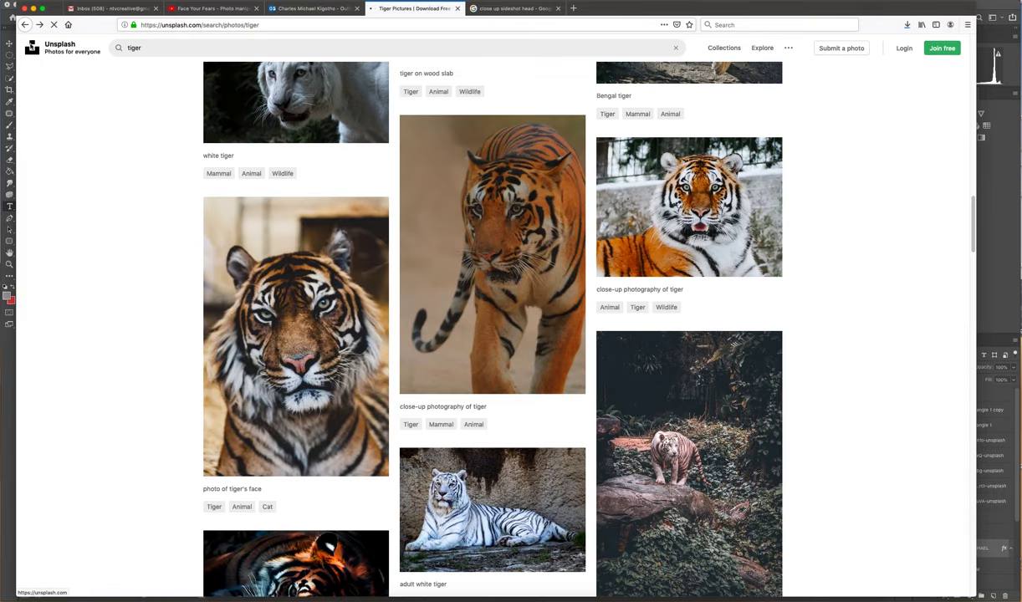
# Search for "tree line" photos and look through the results for a suitable forest background
pyautogui.moveTo(217, 51); pyautogui.dragTo(90, 45)
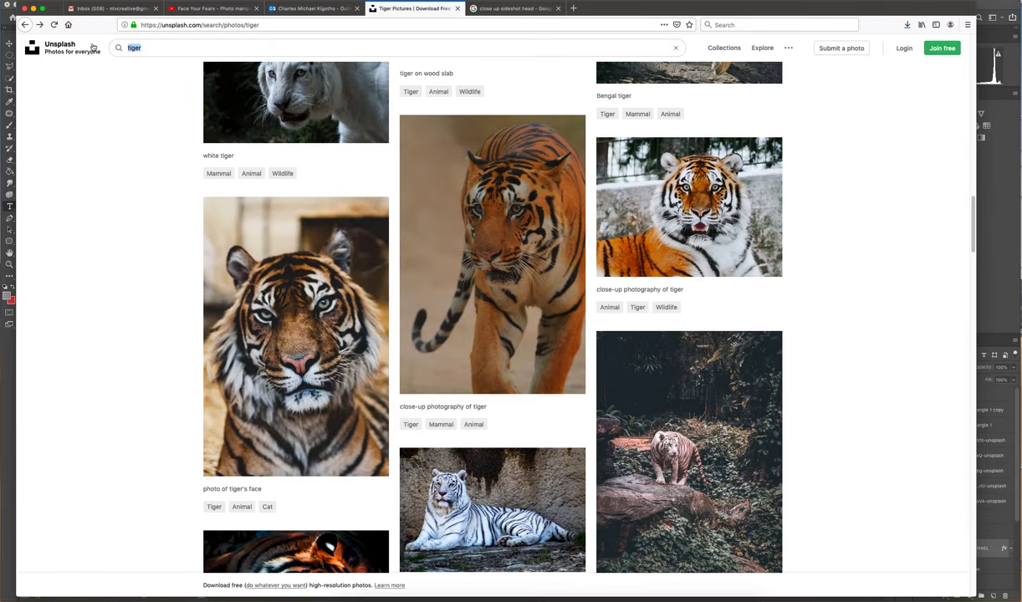
pyautogui.write('f')
pyautogui.press('BackSpace')
pyautogui.write('tree ')
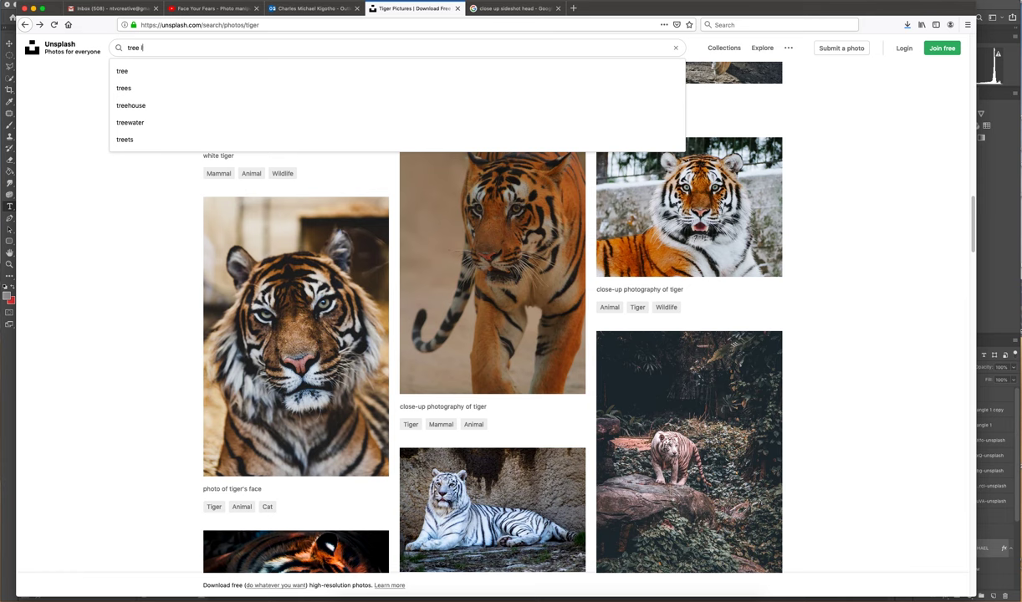
pyautogui.write('line')
pyautogui.press('Return')
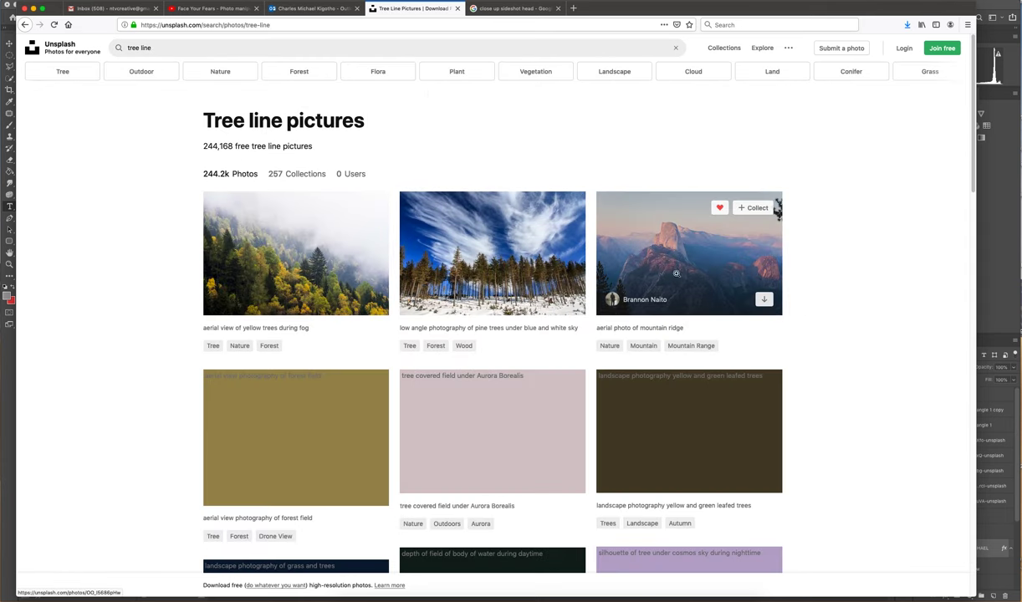
pyautogui.scroll(-10, 467, 297)
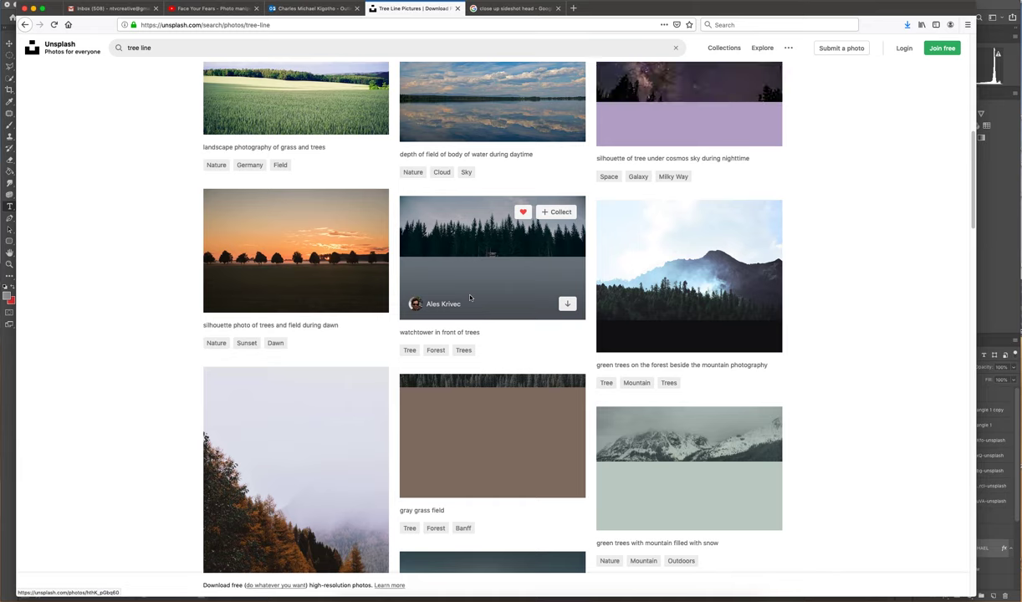
pyautogui.scroll(-8, 469, 297)
pyautogui.scroll(-7, 466, 289)
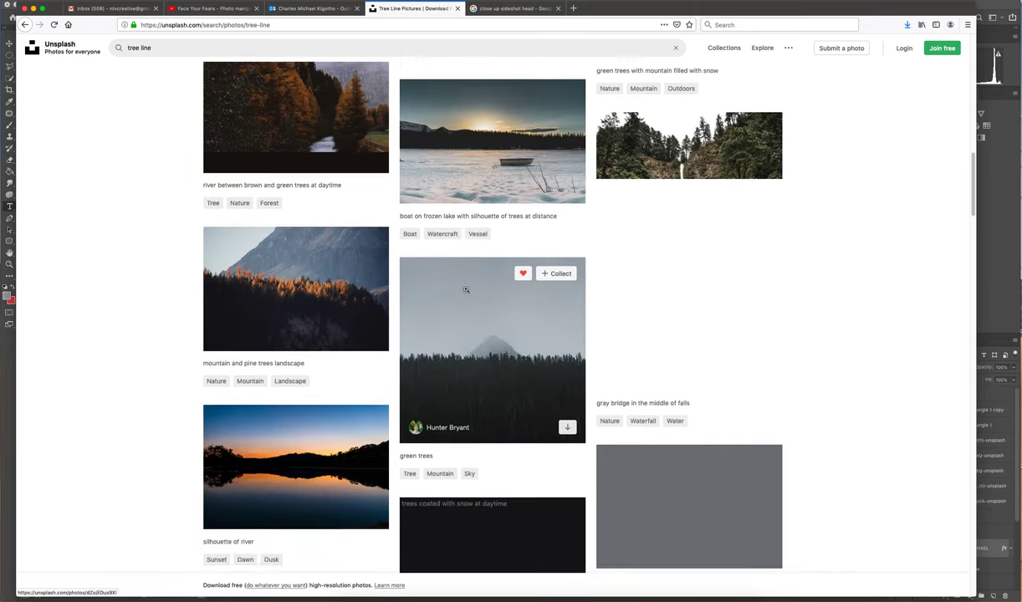
pyautogui.scroll(7, 429, 225)
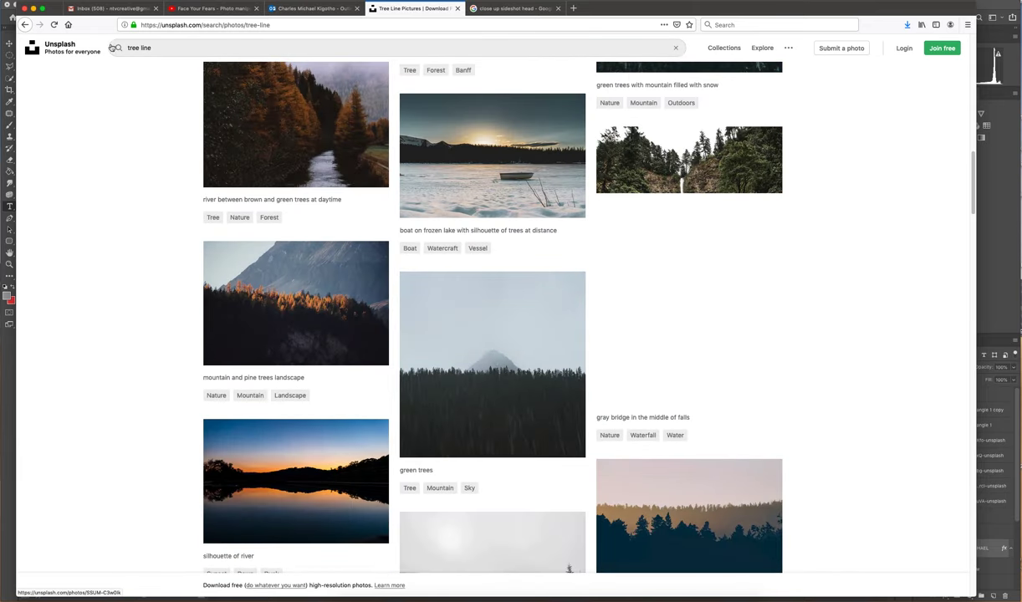
# Replace the tree line search with a photo search for "under growth"
pyautogui.tripleClick(138, 47)
pyautogui.write('under gr')
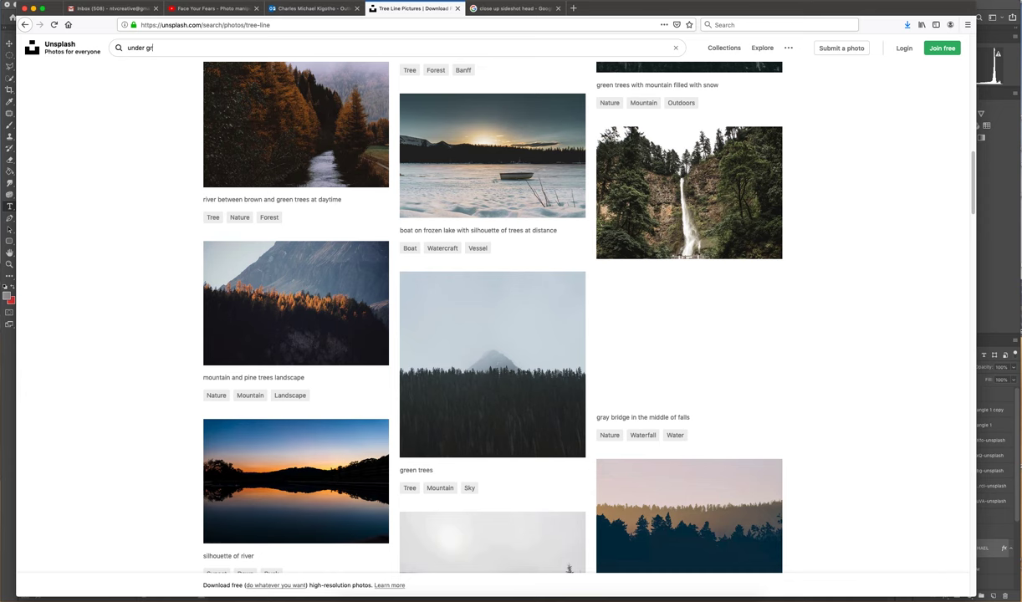
pyautogui.write('owth')
pyautogui.press('Return')
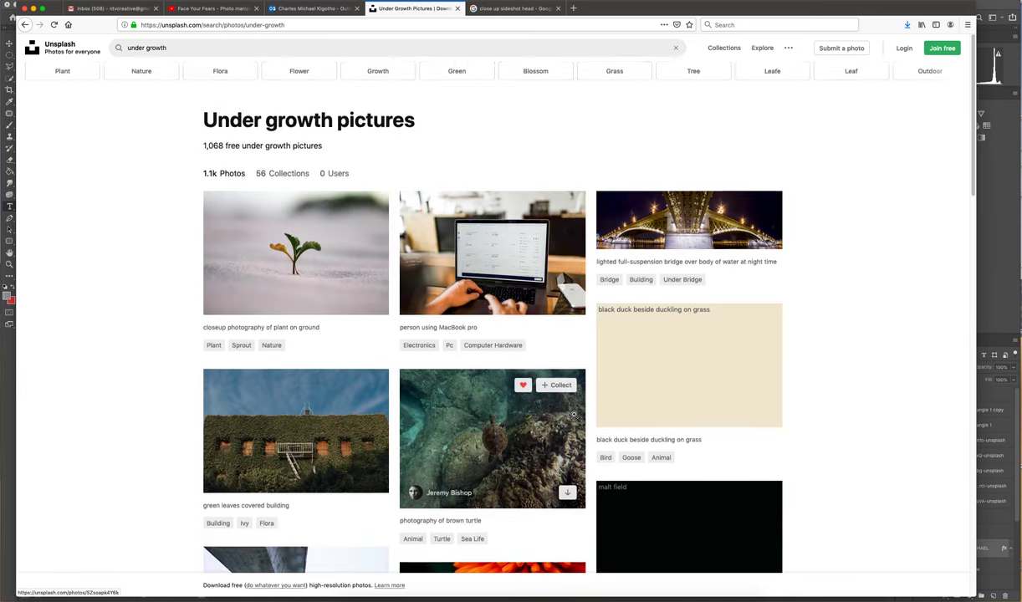
# Find the dark, misty forest photo with green undergrowth in the results and download it
pyautogui.scroll(-6, 574, 415)
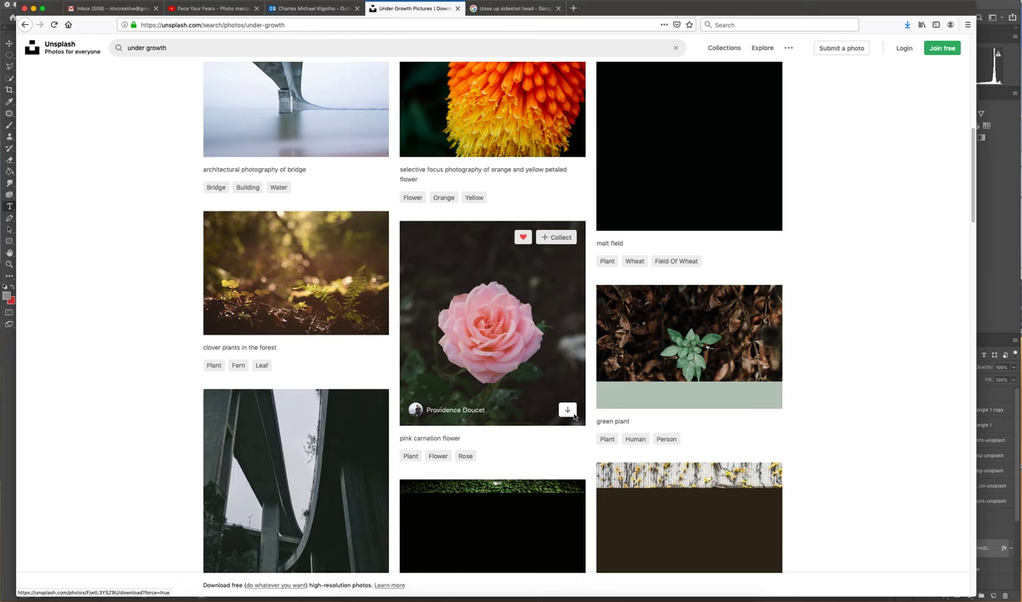
pyautogui.scroll(-9, 574, 417)
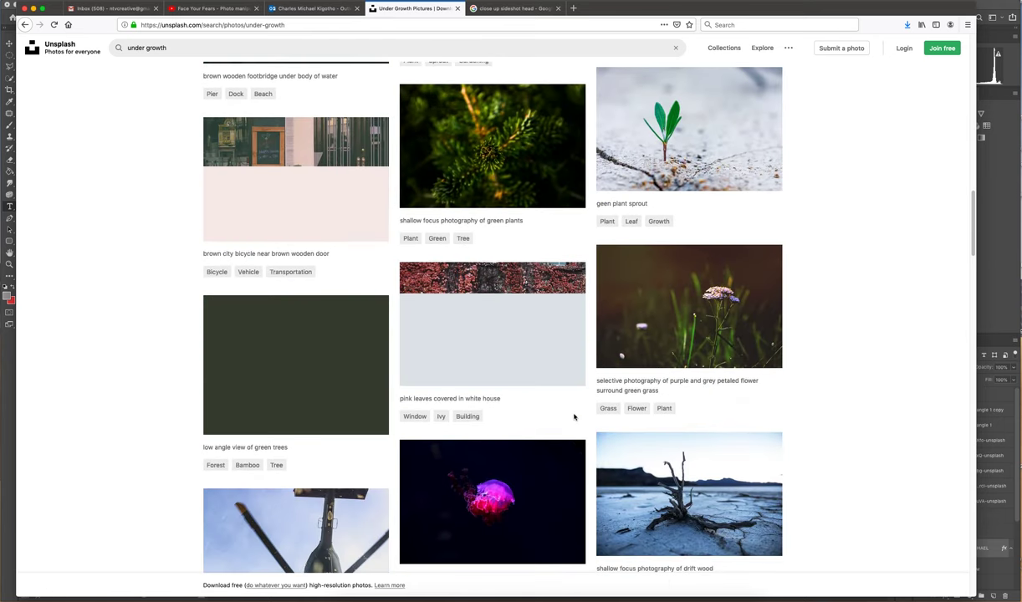
pyautogui.scroll(-6, 574, 417)
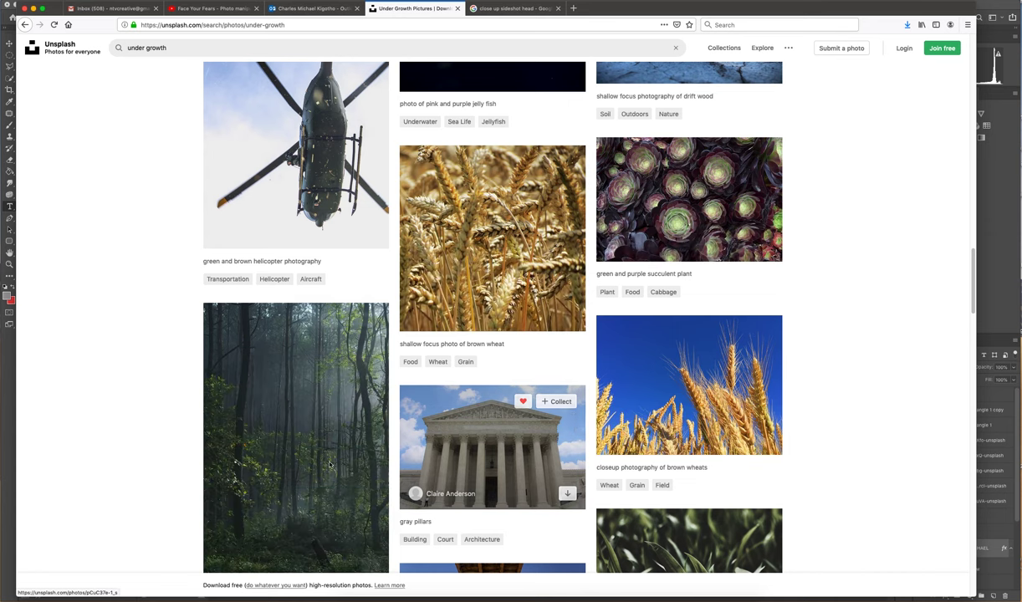
pyautogui.scroll(-1, 293, 418)
pyautogui.click(294, 418)
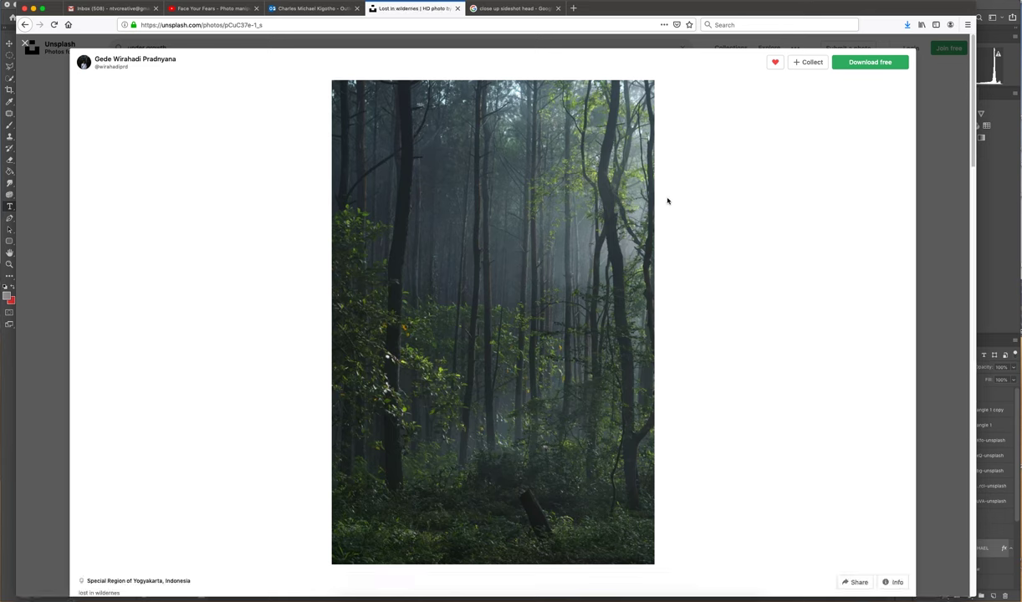
pyautogui.click(848, 65)
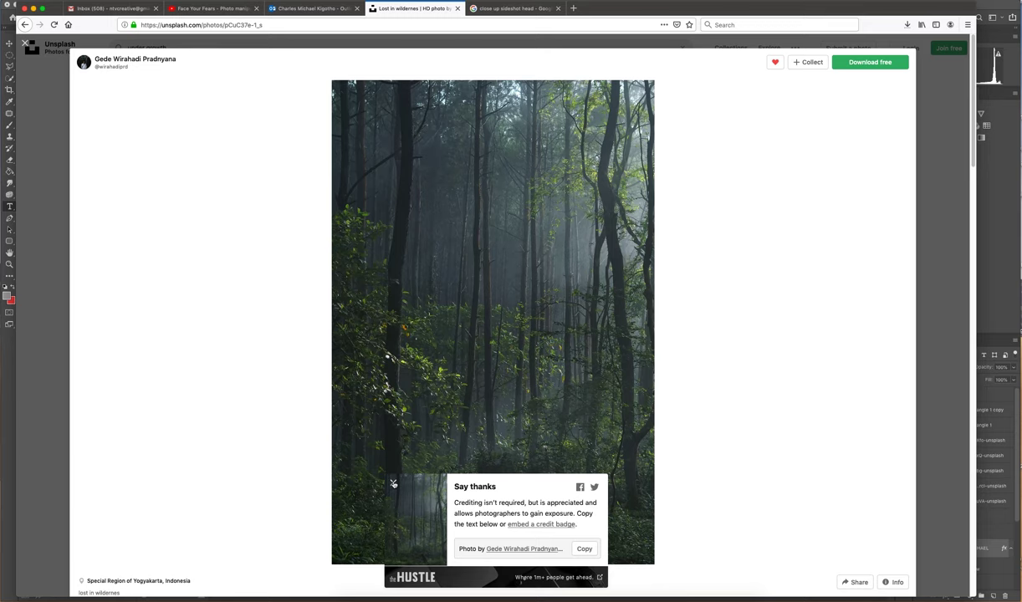
# Find the misty ivy woods photo among the related photos, download it and return to the under growth results
pyautogui.scroll(-10, 393, 483)
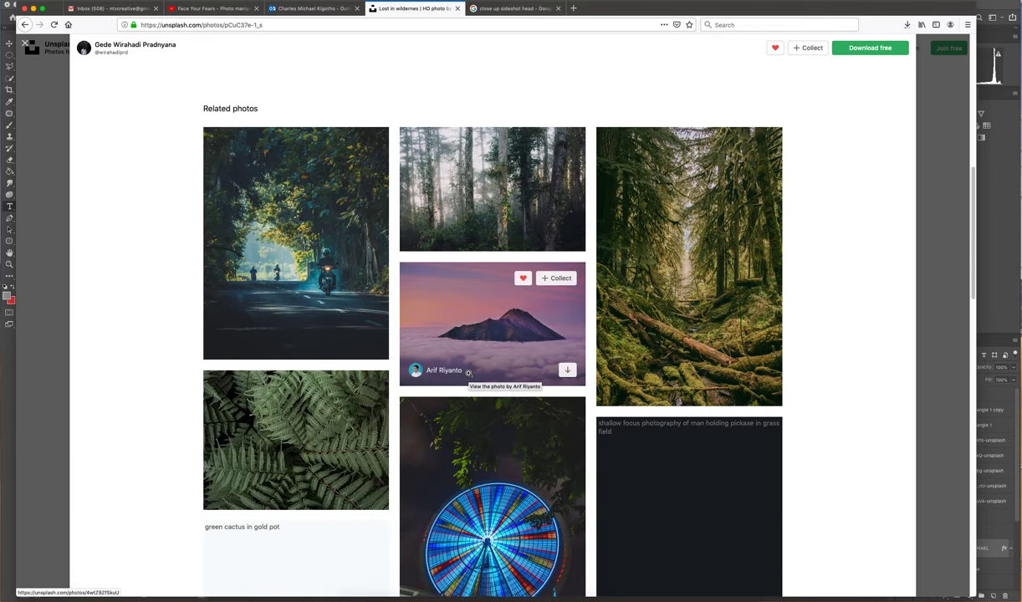
pyautogui.click(483, 229)
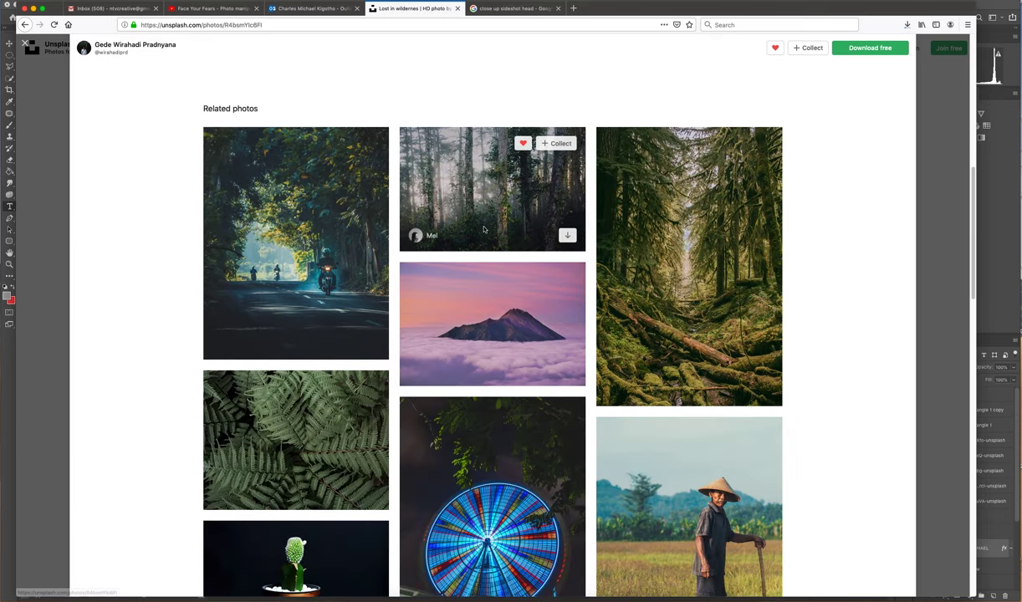
pyautogui.click(483, 229)
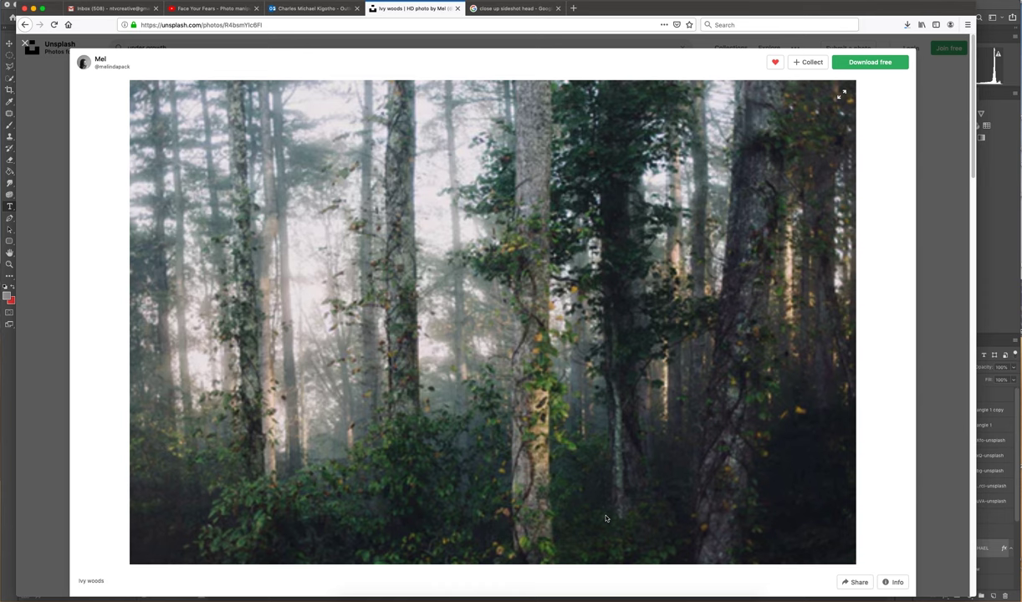
pyautogui.scroll(-1, 597, 498)
pyautogui.scroll(1, 597, 497)
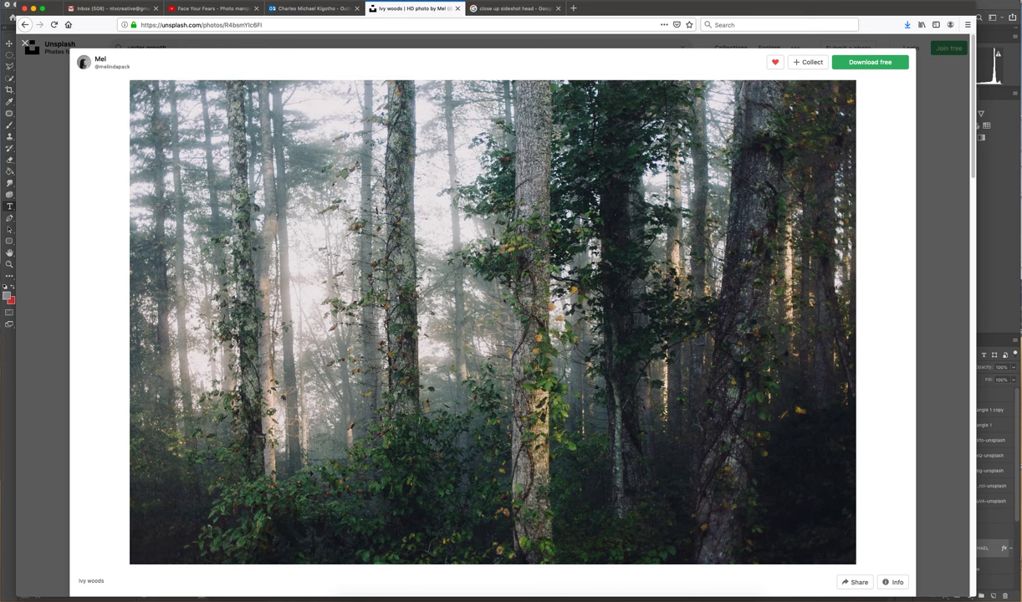
pyautogui.click(855, 62)
pyautogui.press('Escape')
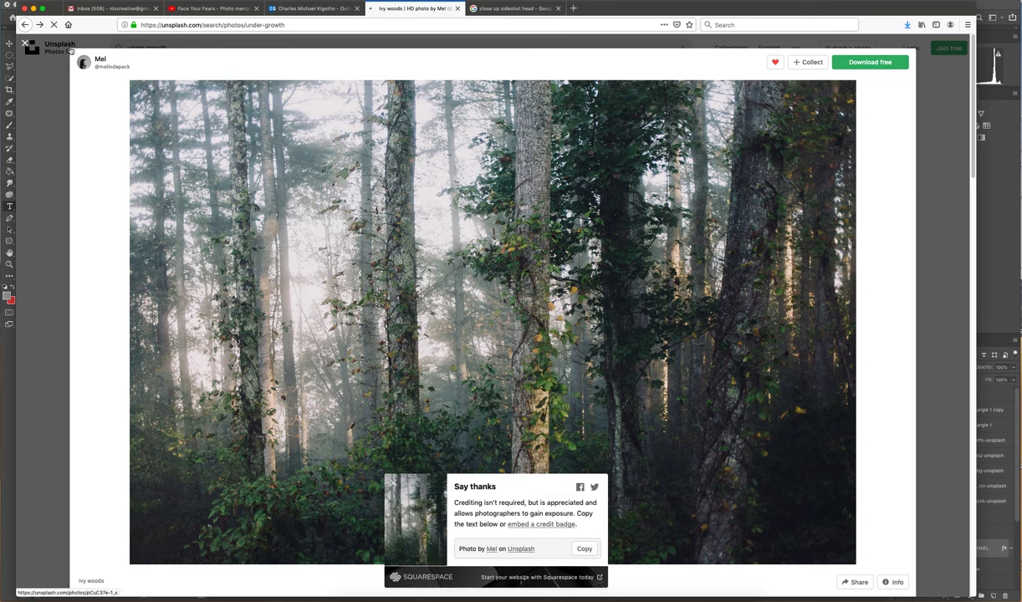
# Look further through the under growth results and examine the mossy branches photo enlarged, dismissing the credit notice
pyautogui.scroll(-20, 682, 178)
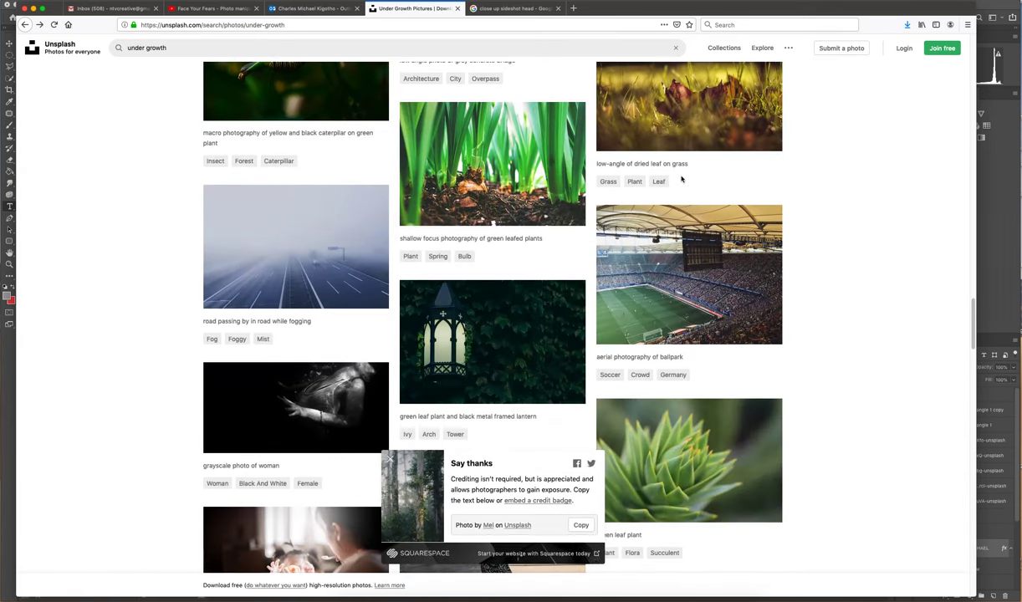
pyautogui.scroll(-20, 682, 177)
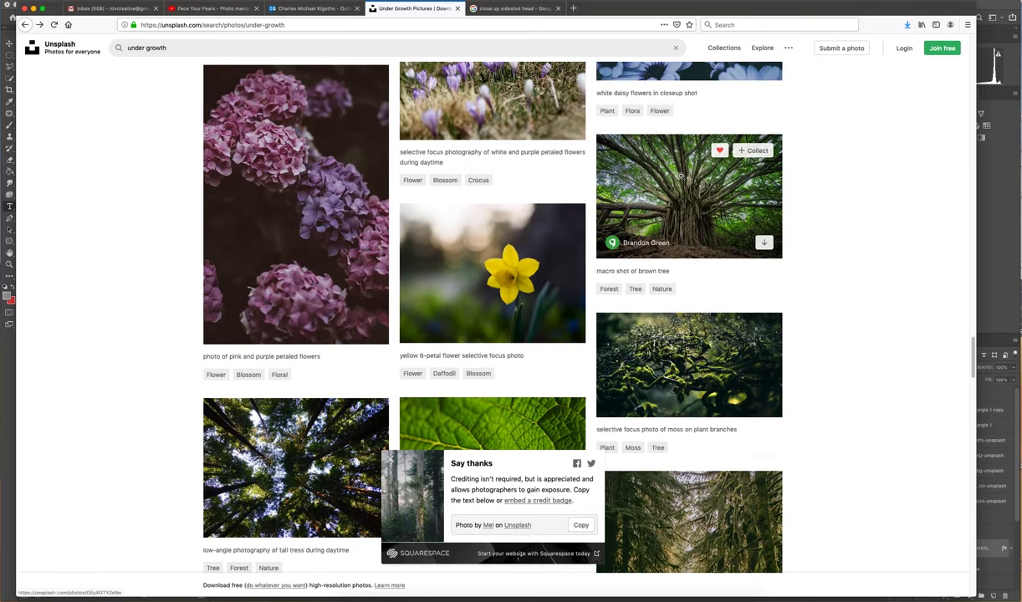
pyautogui.click(670, 347)
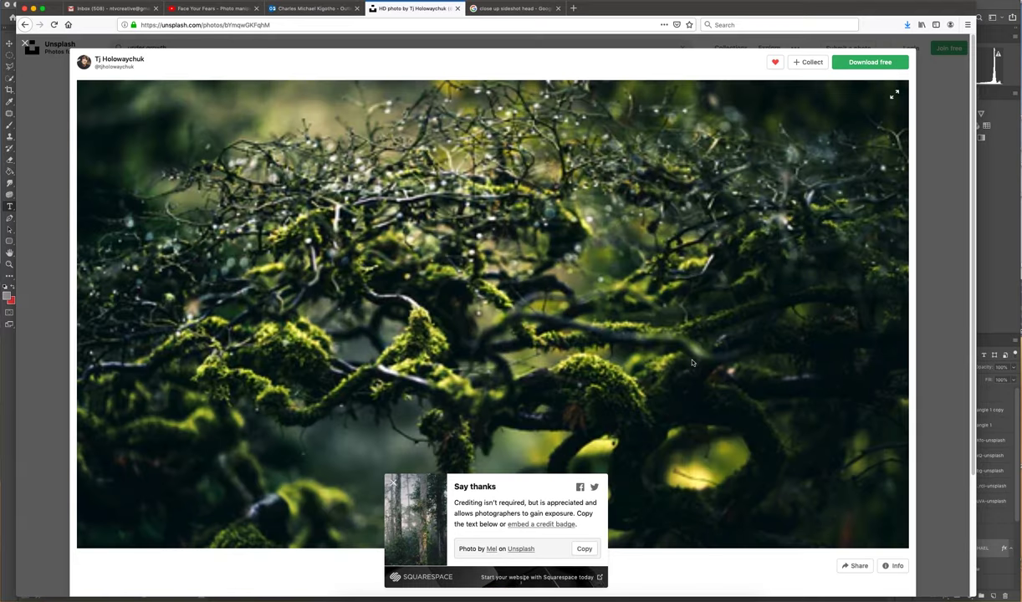
pyautogui.click(394, 486)
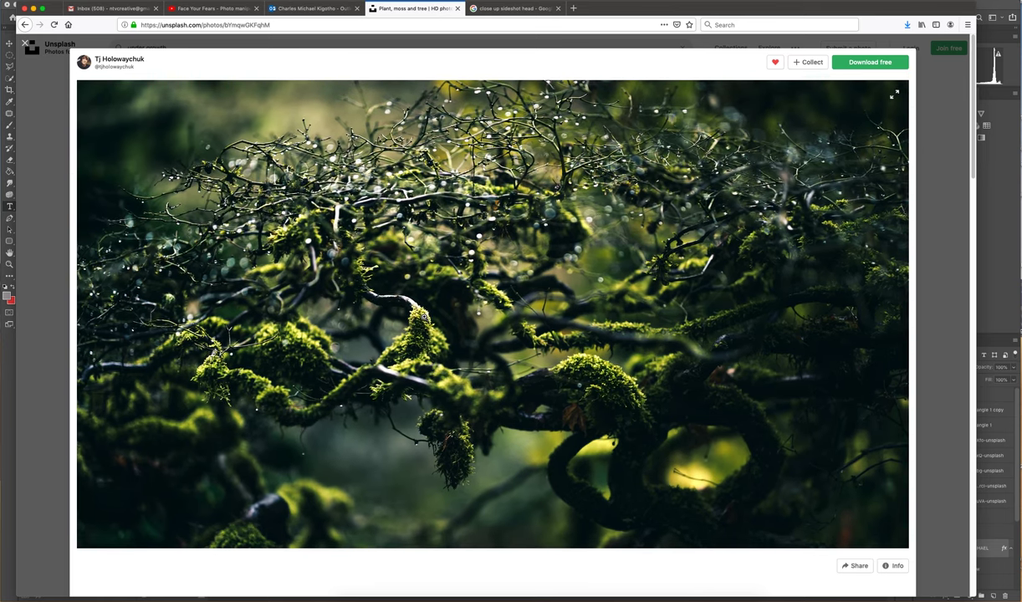
pyautogui.click(424, 316)
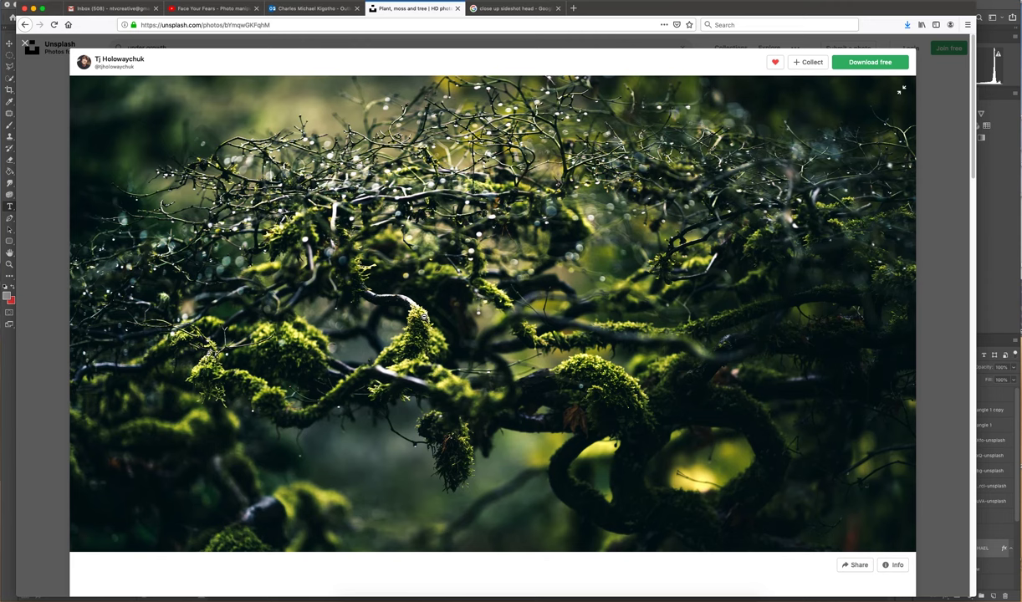
# Look through the related photos, open the one of a fern beside a dark mossy hollow and check its related photos
pyautogui.scroll(-10, 723, 244)
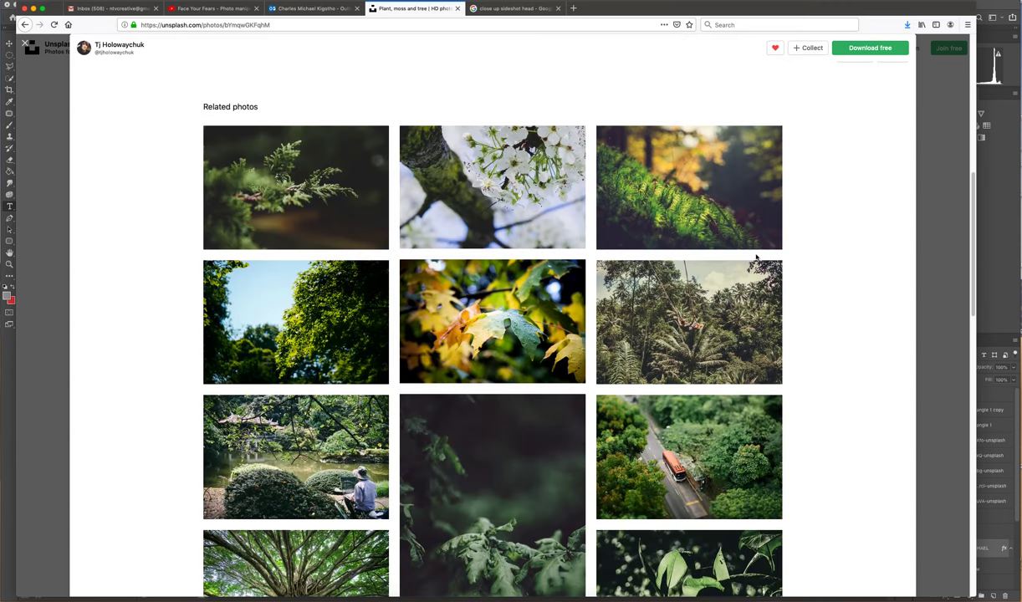
pyautogui.scroll(-4, 710, 256)
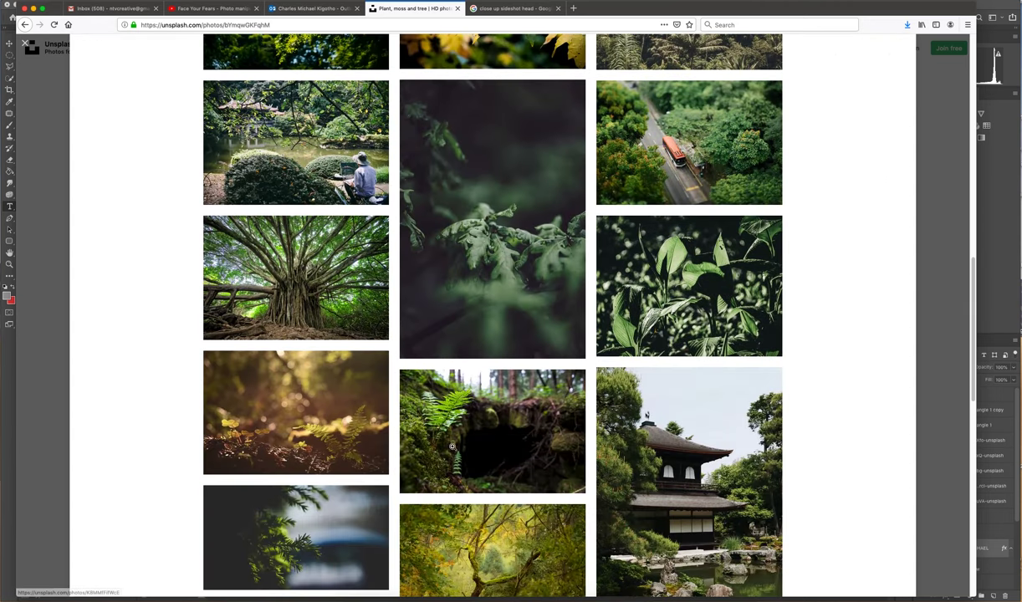
pyautogui.click(503, 437)
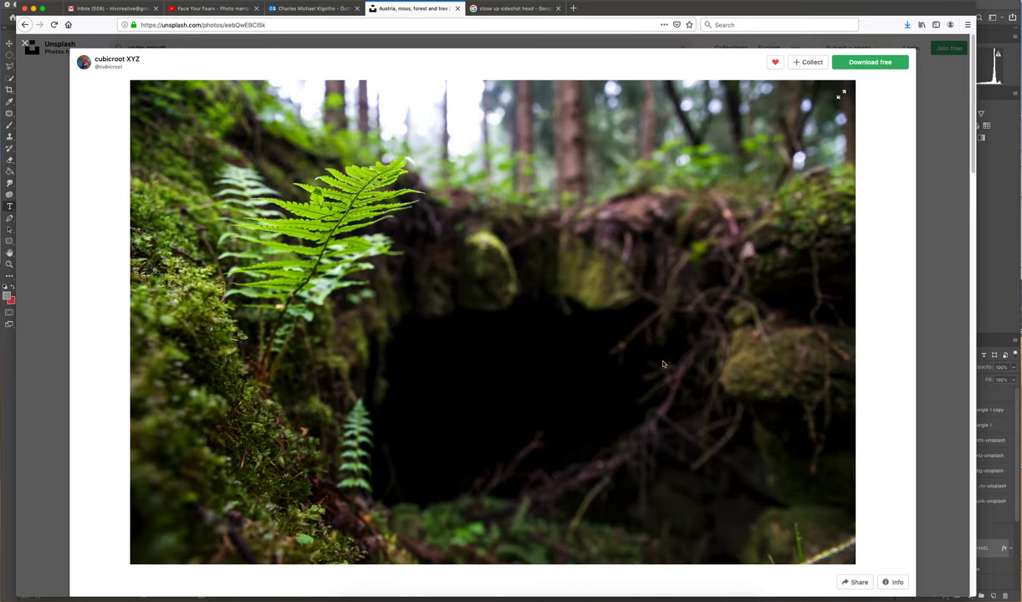
pyautogui.scroll(-12, 663, 364)
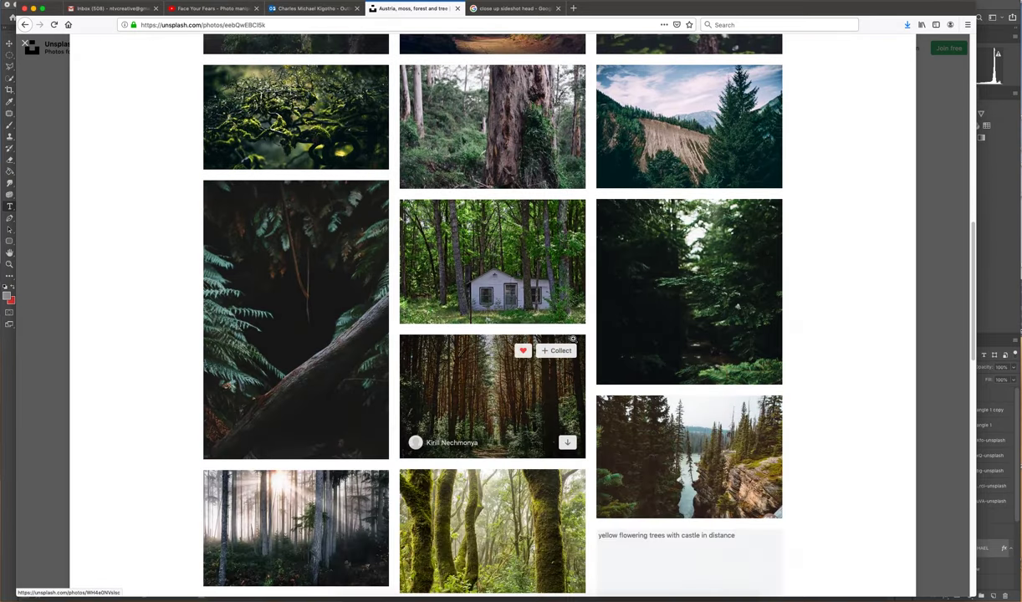
pyautogui.scroll(-15, 573, 339)
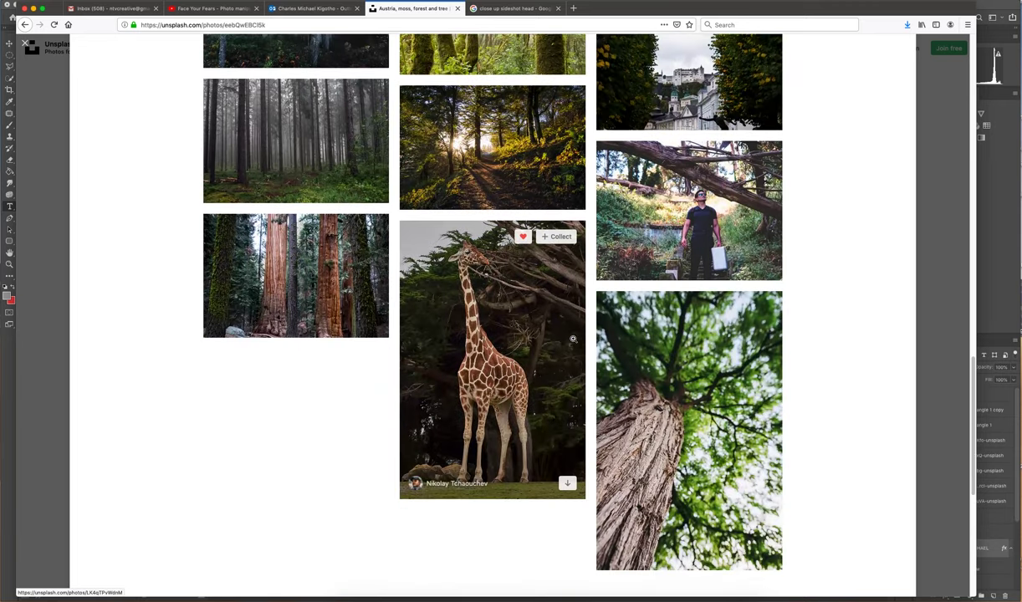
pyautogui.scroll(-3, 573, 342)
pyautogui.scroll(20, 573, 342)
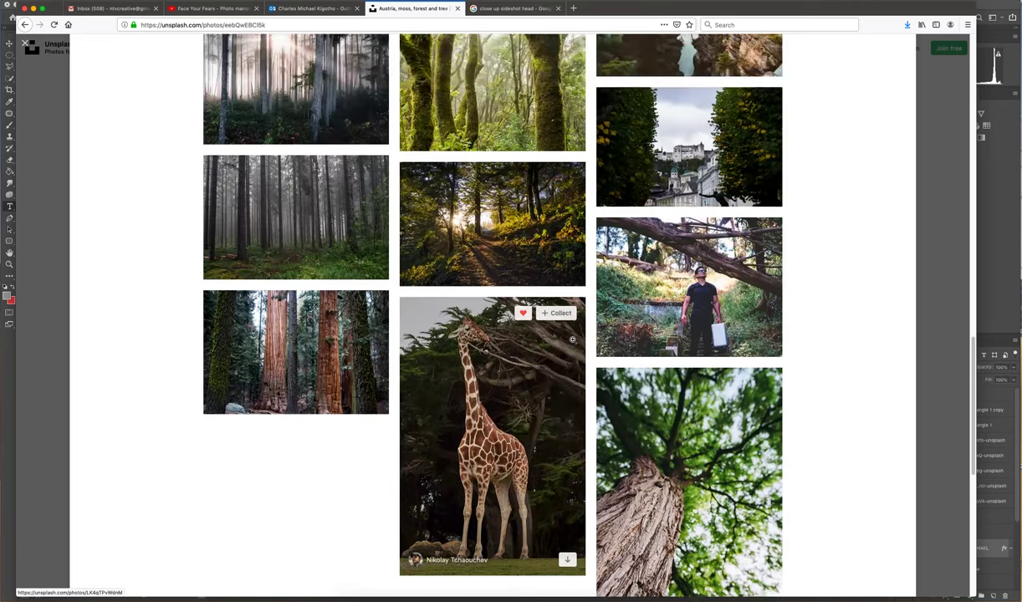
pyautogui.scroll(4, 535, 332)
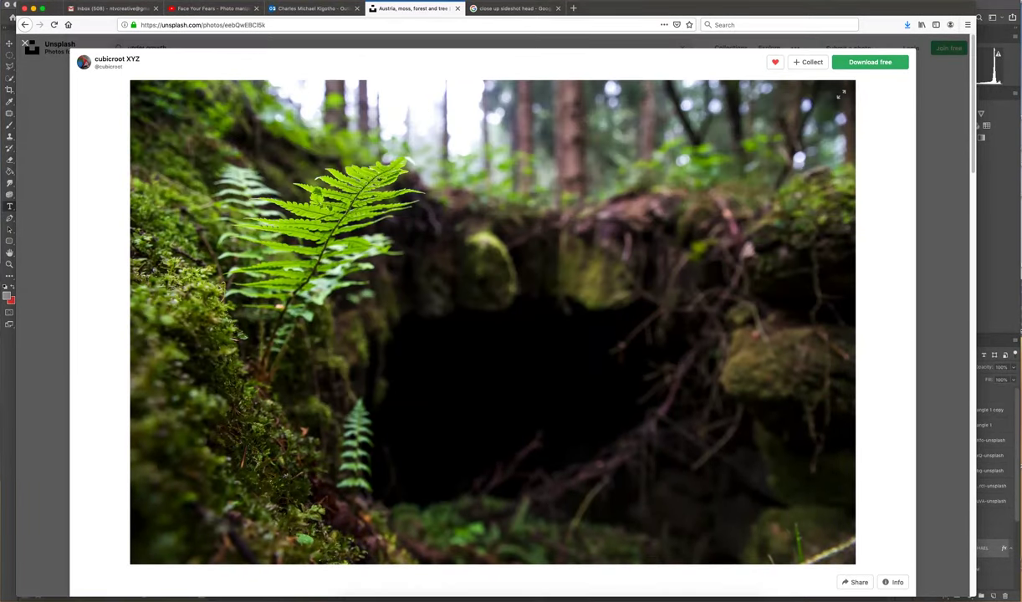
# Return to the under growth search results and look through the remaining photos for more usable forest scenery
pyautogui.click(27, 43)
pyautogui.scroll(-15, 335, 200)
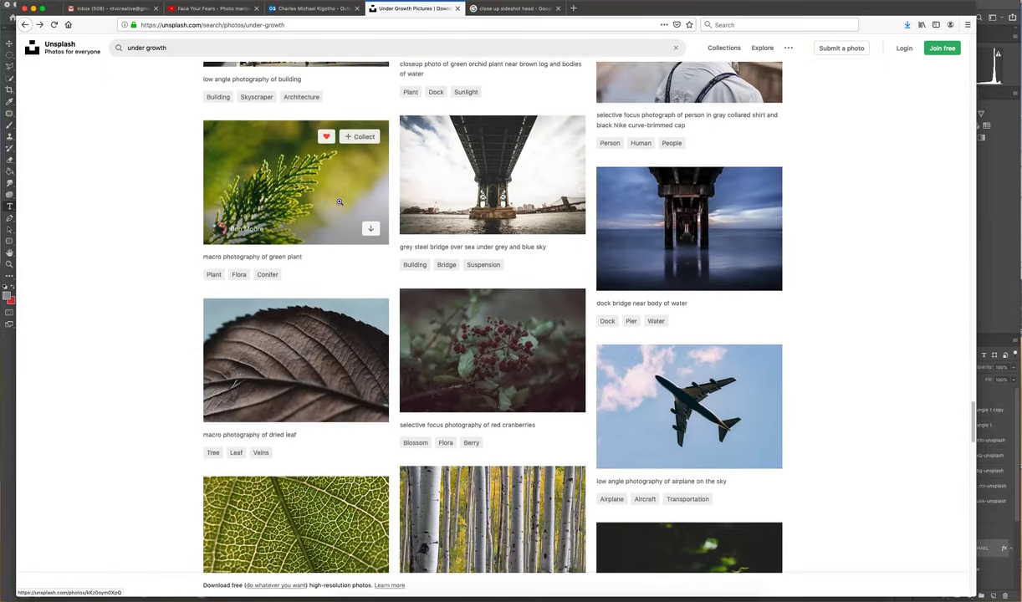
pyautogui.scroll(-20, 338, 202)
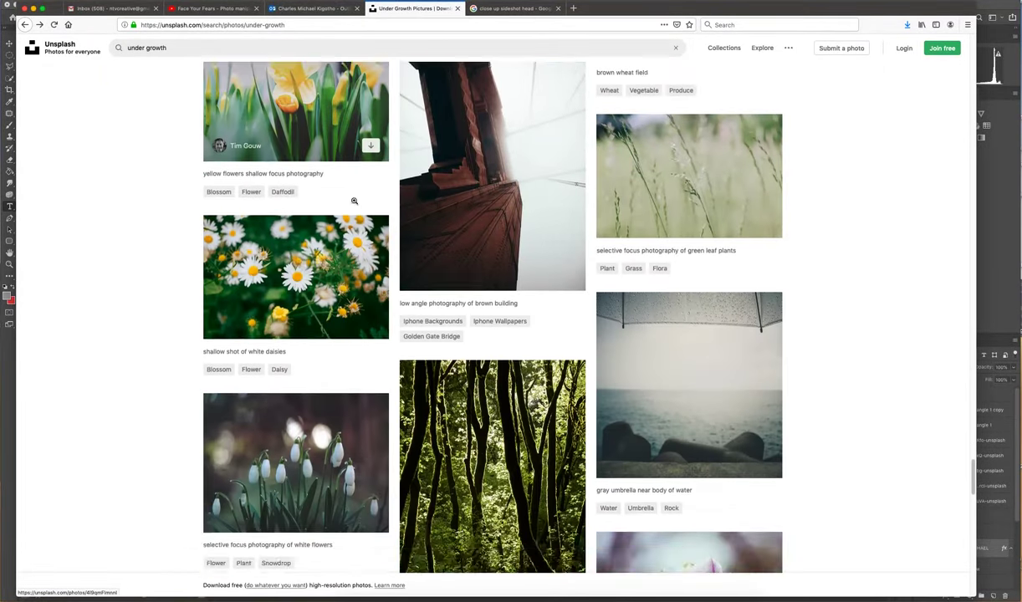
pyautogui.scroll(-20, 370, 167)
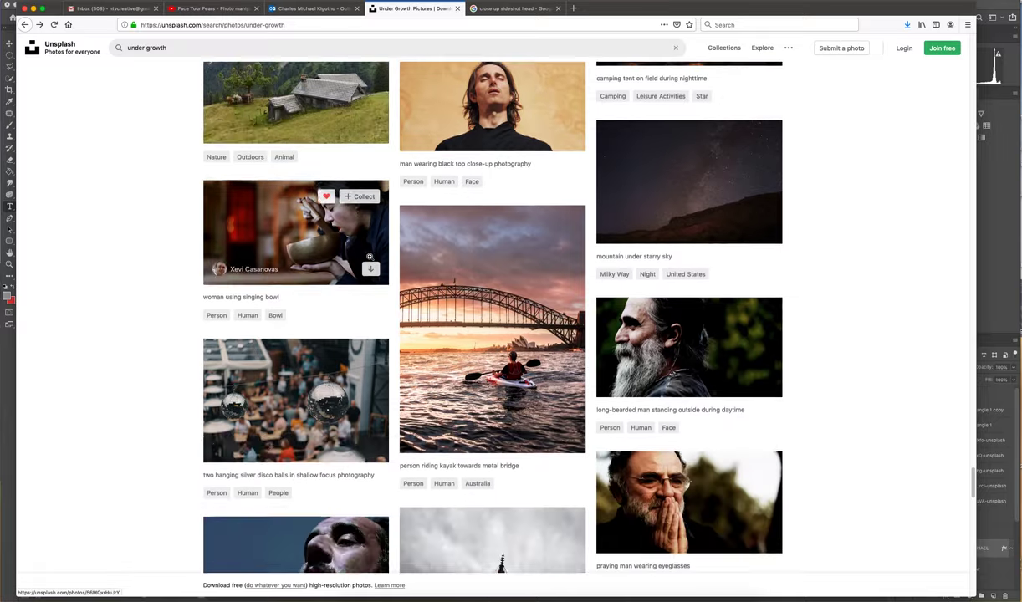
pyautogui.scroll(-10, 369, 257)
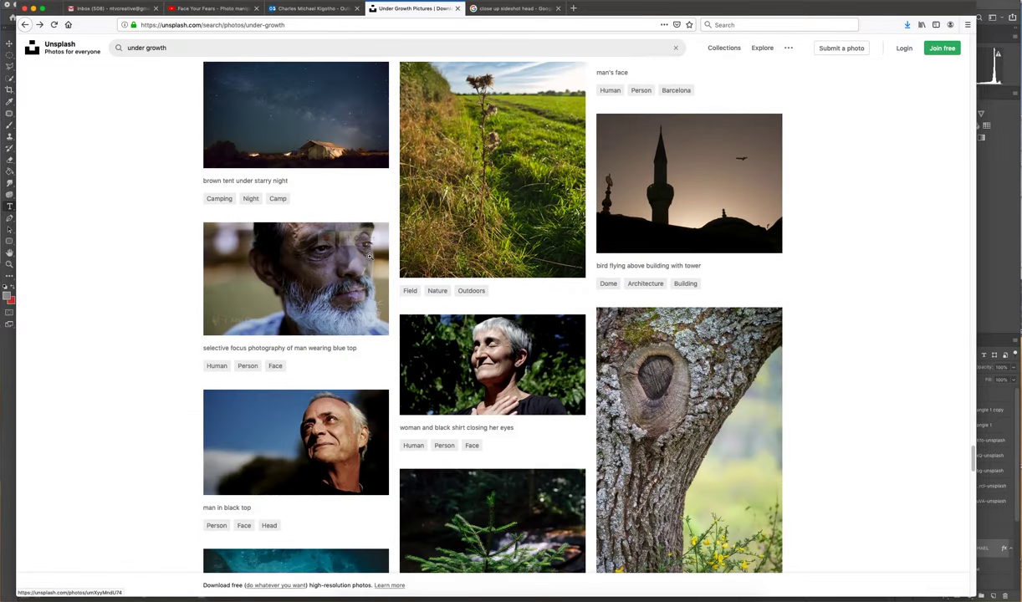
pyautogui.scroll(-20, 371, 259)
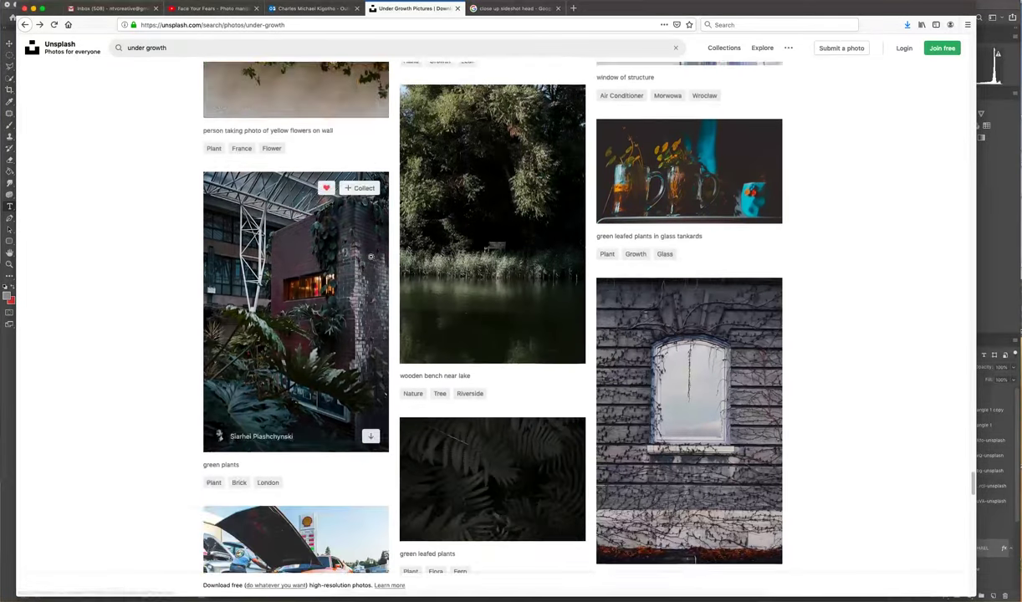
pyautogui.scroll(-20, 371, 259)
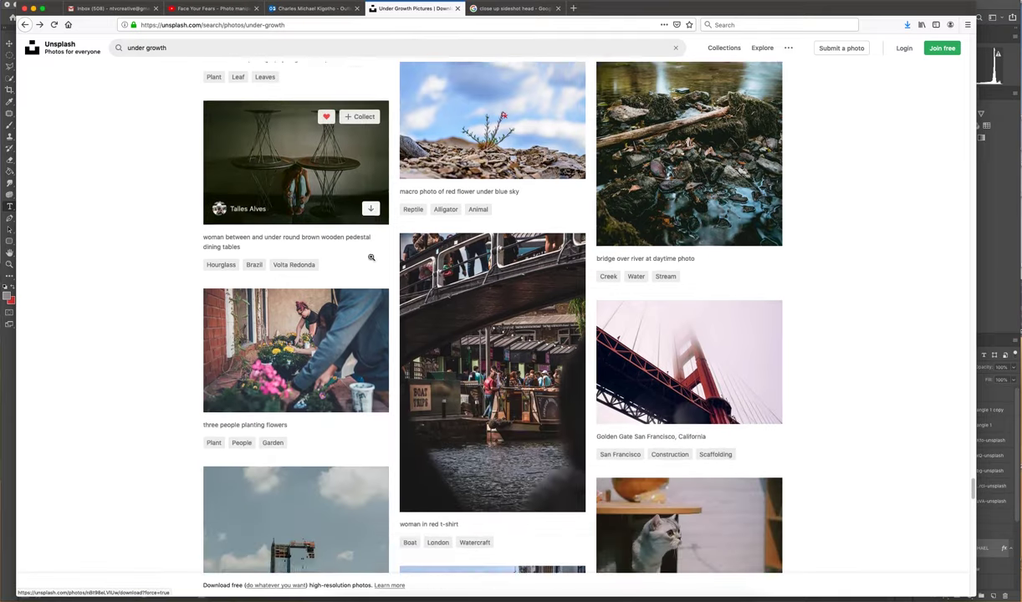
pyautogui.scroll(-5, 383, 261)
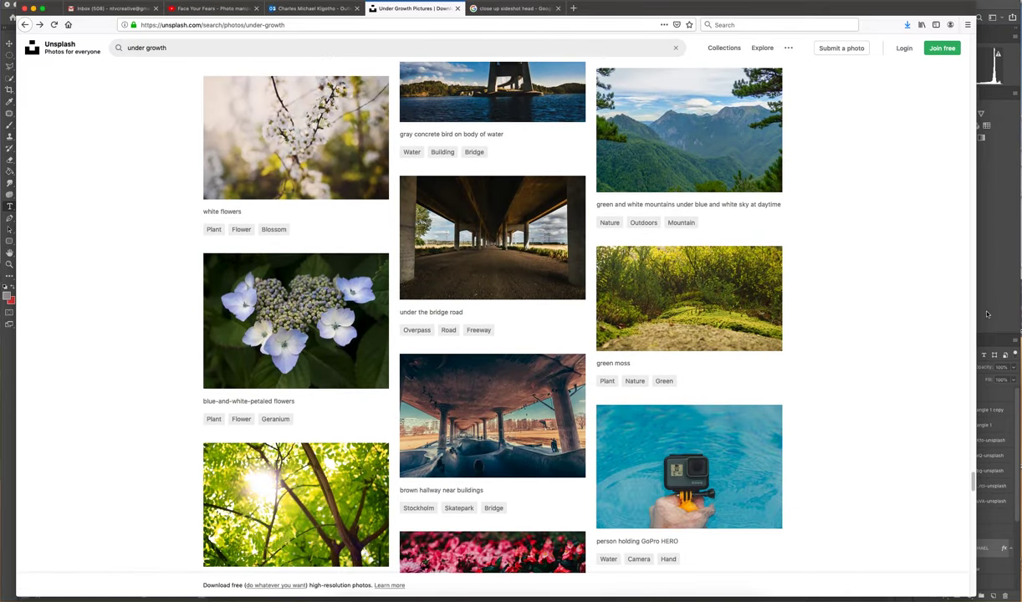
# Switch to Photoshop and create a new document from the Film (4K) preset, 4096 x 3112 px at 72 ppi
pyautogui.click(987, 315)
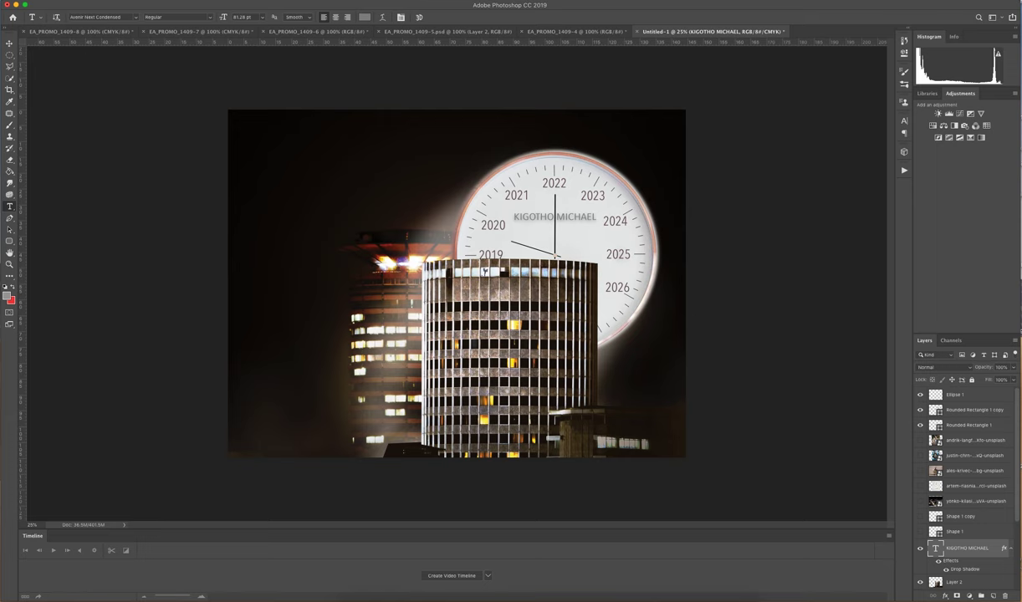
pyautogui.click(56, 1)
pyautogui.click(91, 9)
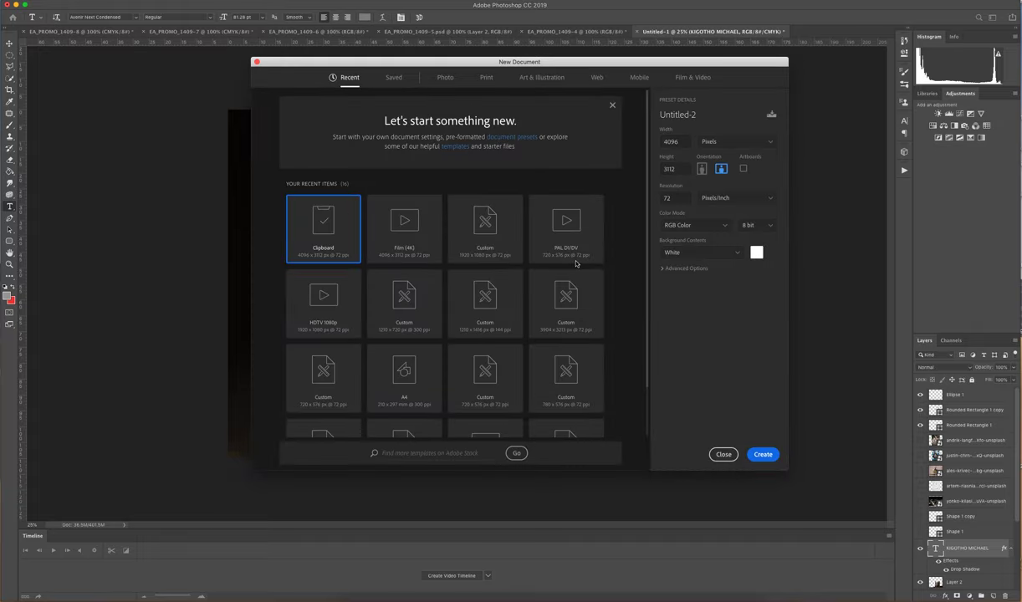
pyautogui.scroll(-3, 525, 272)
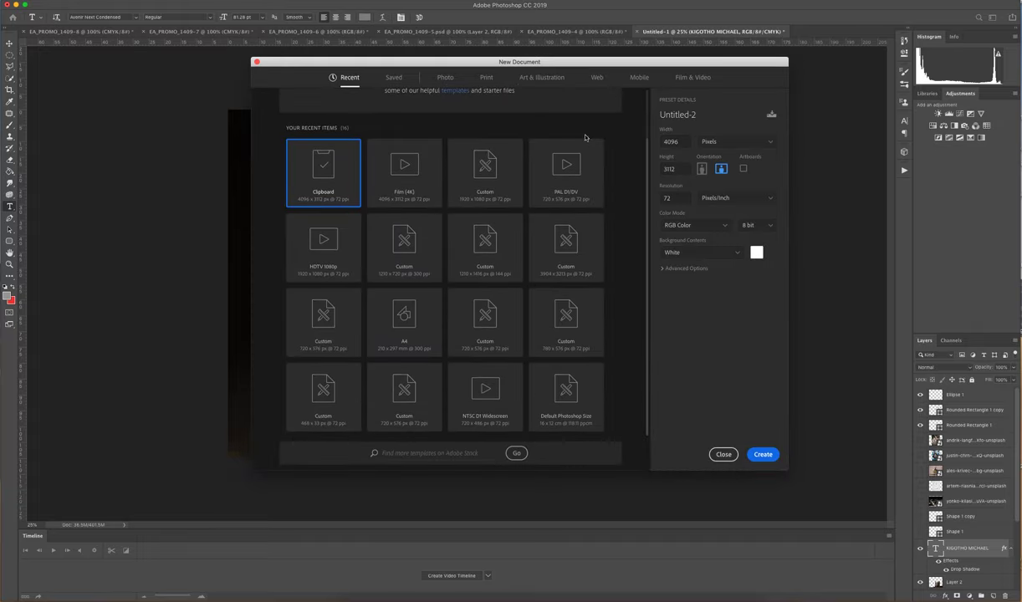
pyautogui.click(692, 78)
pyautogui.scroll(-4, 544, 342)
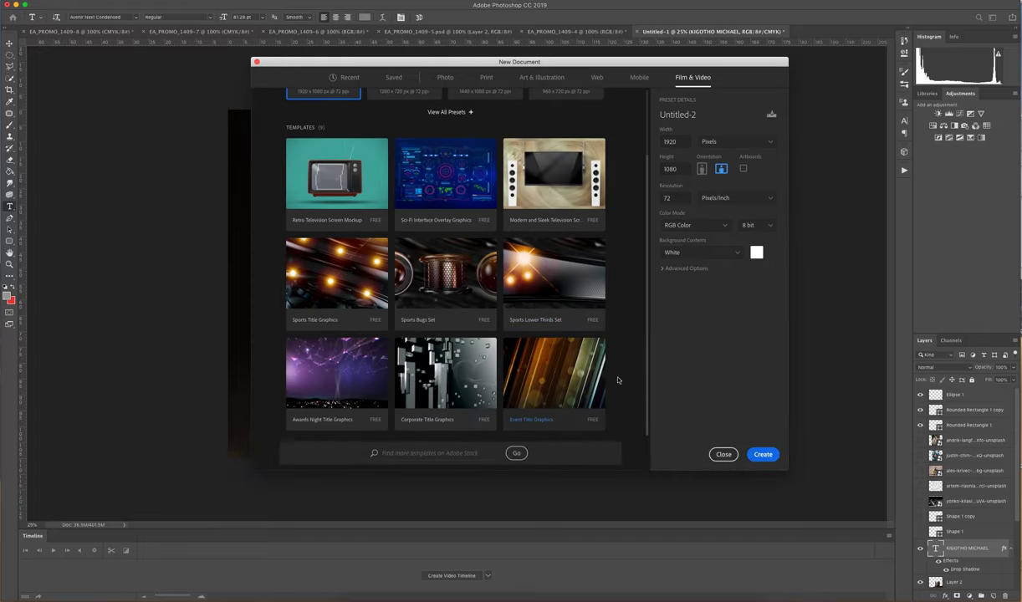
pyautogui.scroll(4, 545, 345)
pyautogui.click(470, 193)
pyautogui.scroll(-5, 529, 320)
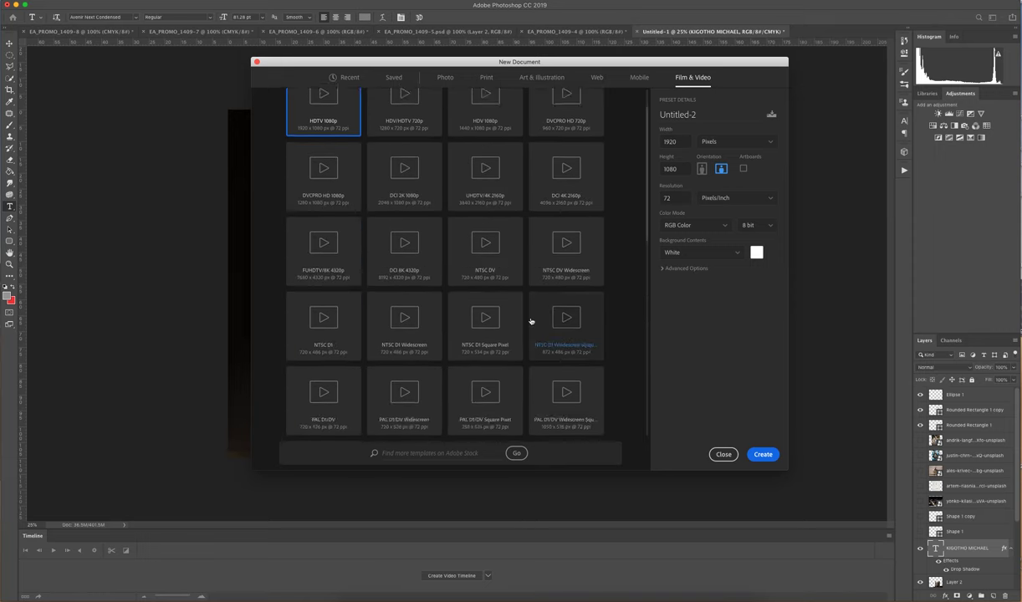
pyautogui.click(540, 318)
pyautogui.click(763, 455)
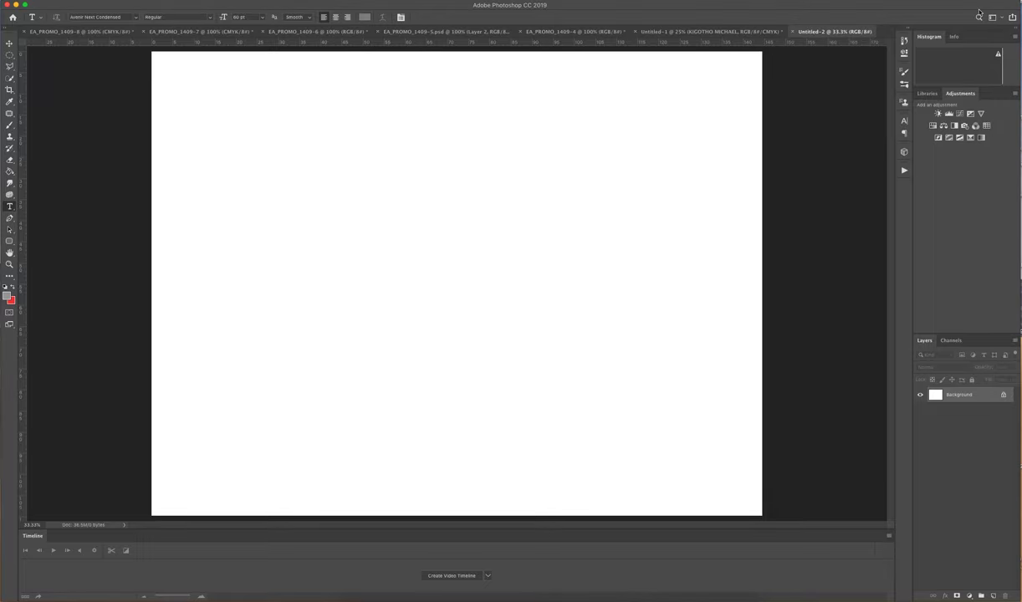
# Open the Downloads folder, select the eight newest Unsplash JPEG photos and place them all into the new Photoshop document
pyautogui.click(374, 598)
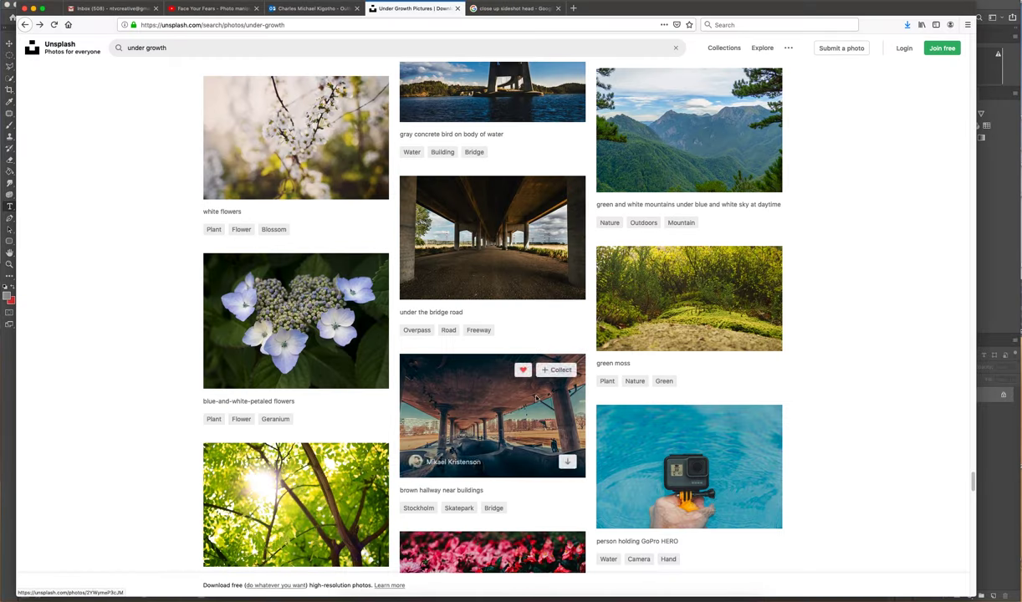
pyautogui.click(908, 24)
pyautogui.click(908, 145)
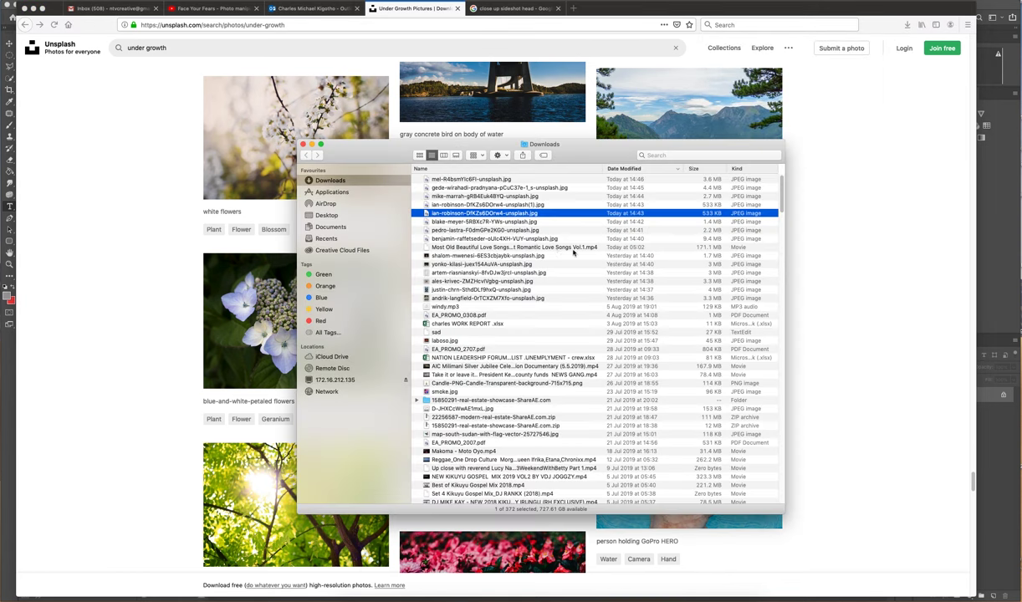
pyautogui.click(447, 240)
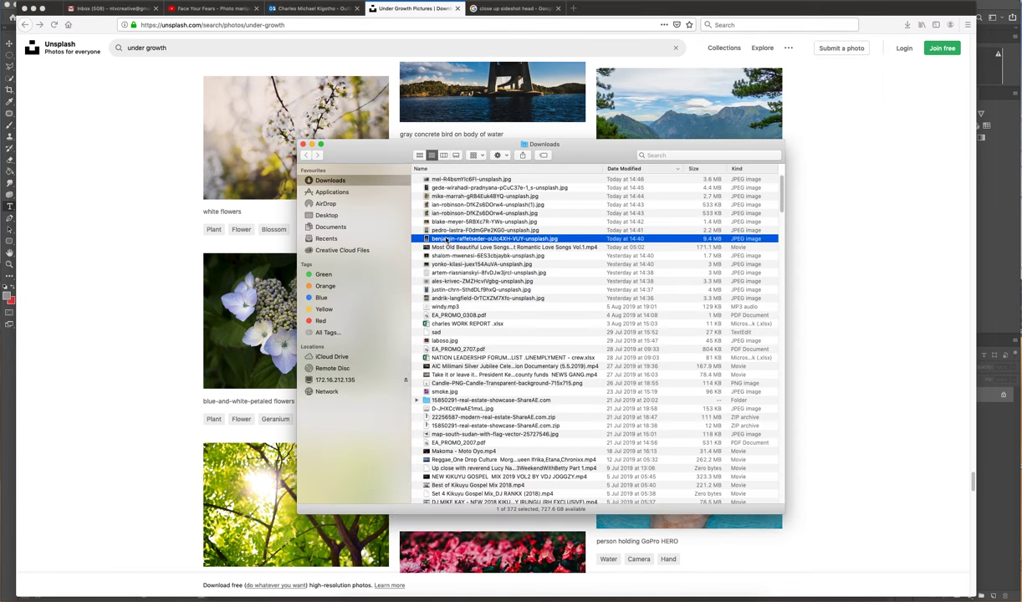
pyautogui.keyDown('shift'); pyautogui.click(457, 180); pyautogui.keyUp('shift')
pyautogui.moveTo(519, 206); pyautogui.dragTo(381, 244)
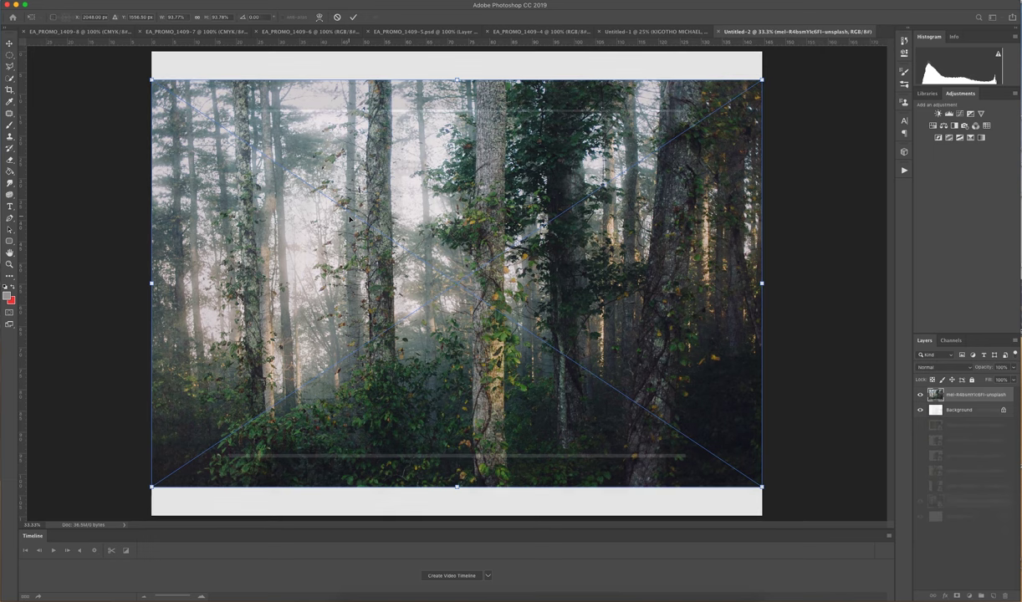
# Scale the misty forest photo to about 108.8% and position it so that it fills the whole canvas
pyautogui.moveTo(396, 177); pyautogui.dragTo(395, 184)
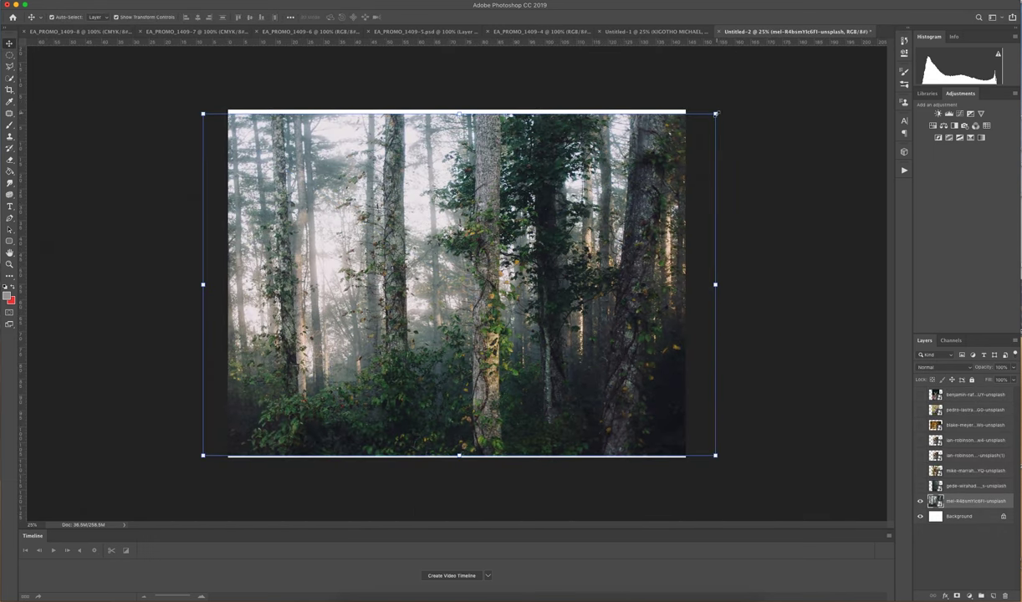
pyautogui.moveTo(715, 112); pyautogui.dragTo(776, 93)
pyautogui.moveTo(663, 163); pyautogui.dragTo(639, 168)
pyautogui.moveTo(745, 86); pyautogui.dragTo(714, 107)
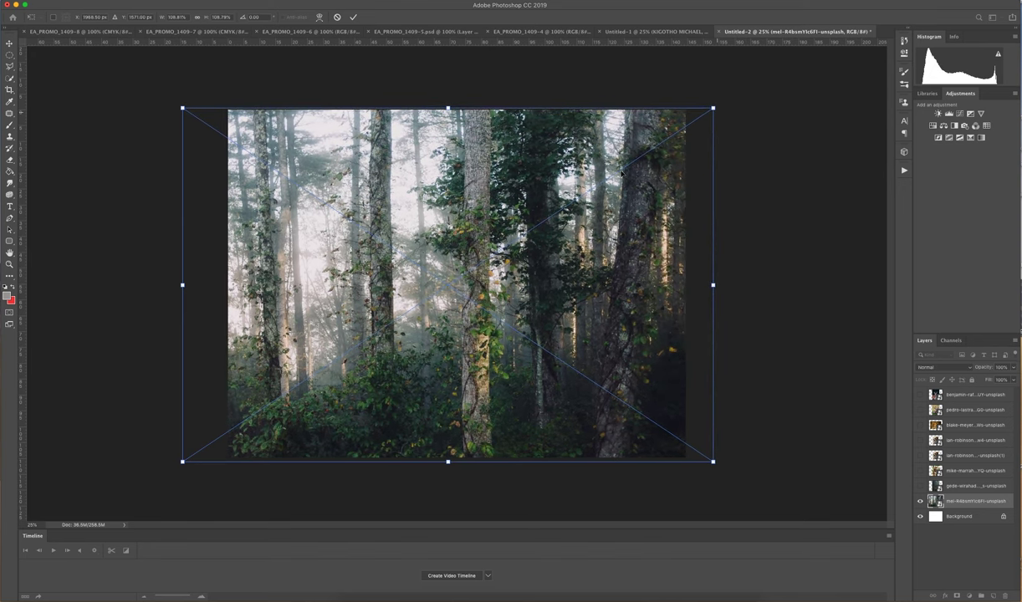
pyautogui.moveTo(621, 173); pyautogui.dragTo(621, 174)
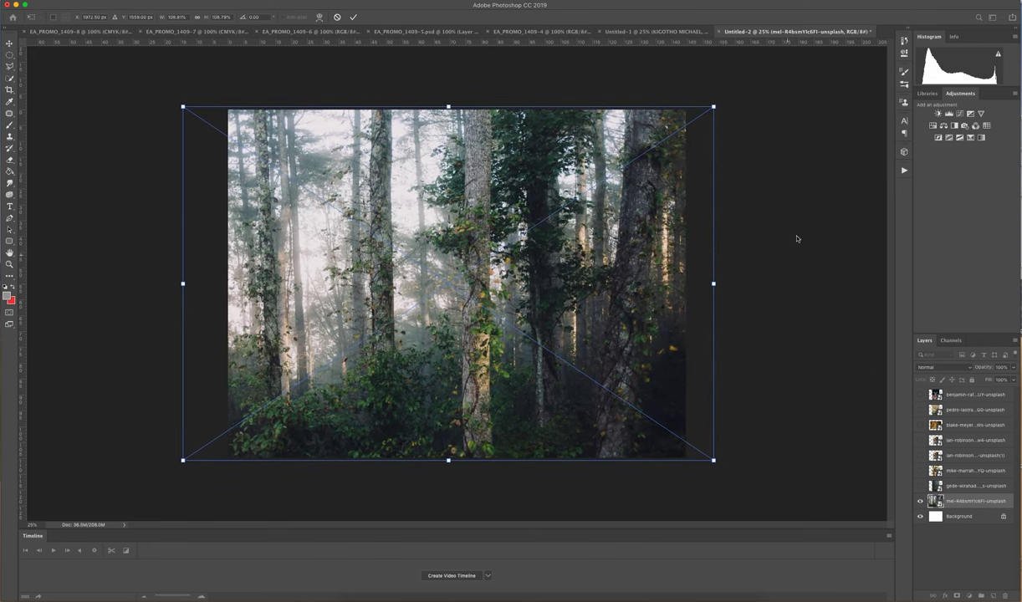
pyautogui.click(920, 472)
pyautogui.press('Return')
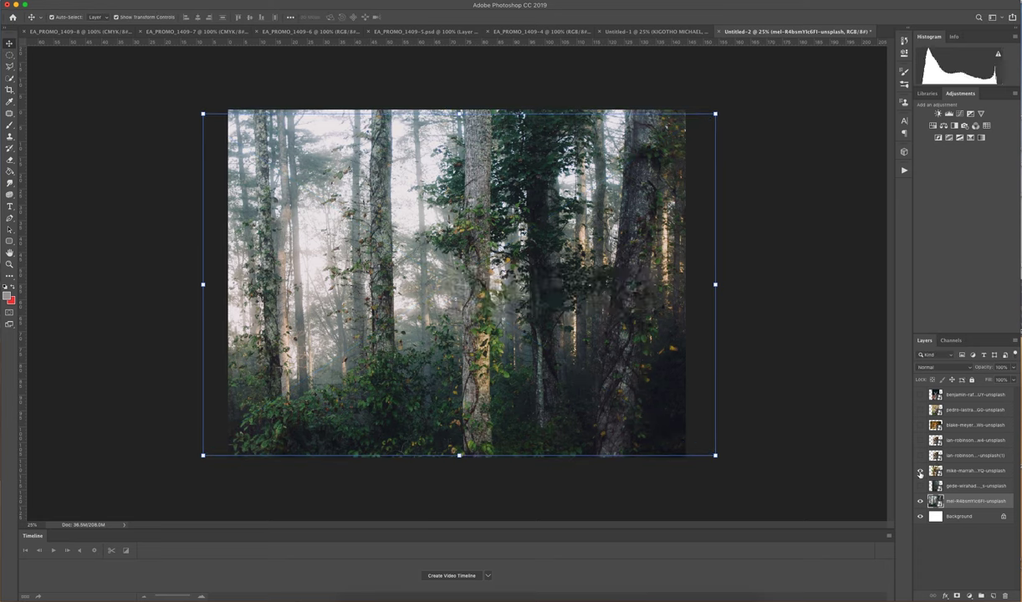
# Preview the seven photo layers above the forest background, hiding them one by one until only the forest shows
pyautogui.click(921, 397)
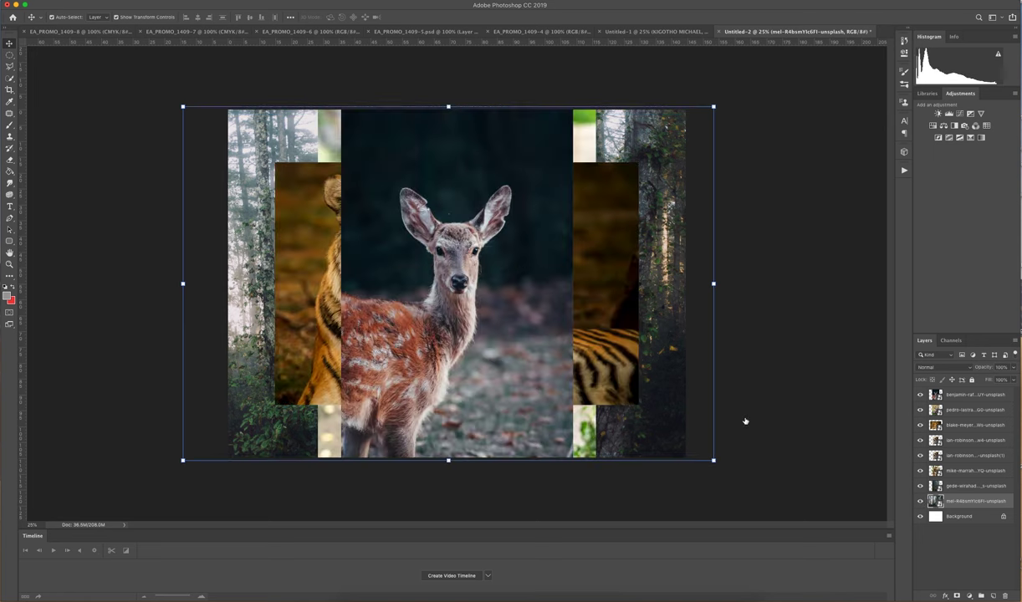
pyautogui.click(921, 409)
pyautogui.click(921, 425)
pyautogui.click(921, 439)
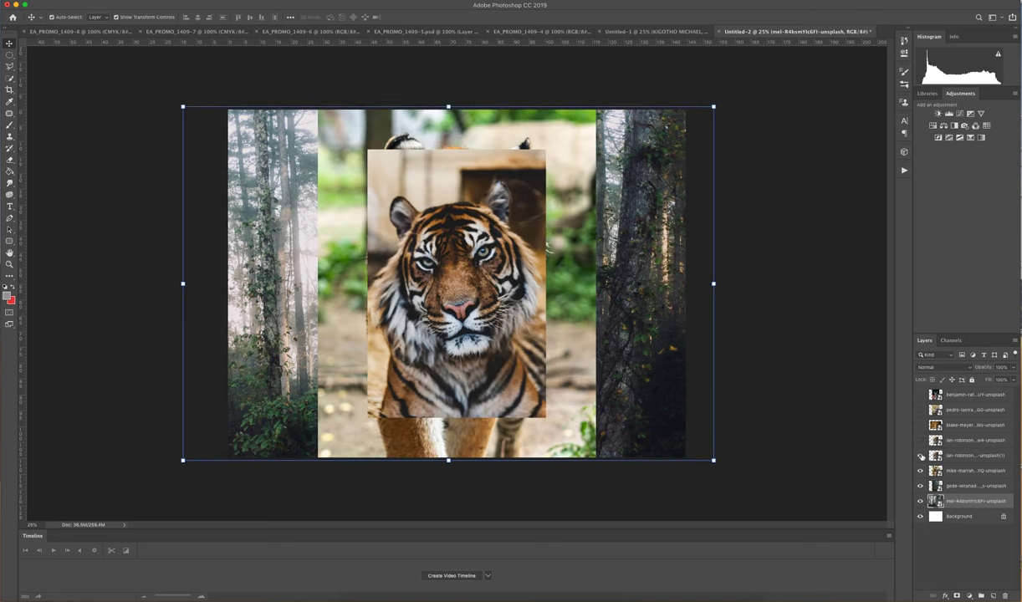
pyautogui.click(921, 455)
pyautogui.click(921, 470)
pyautogui.click(921, 485)
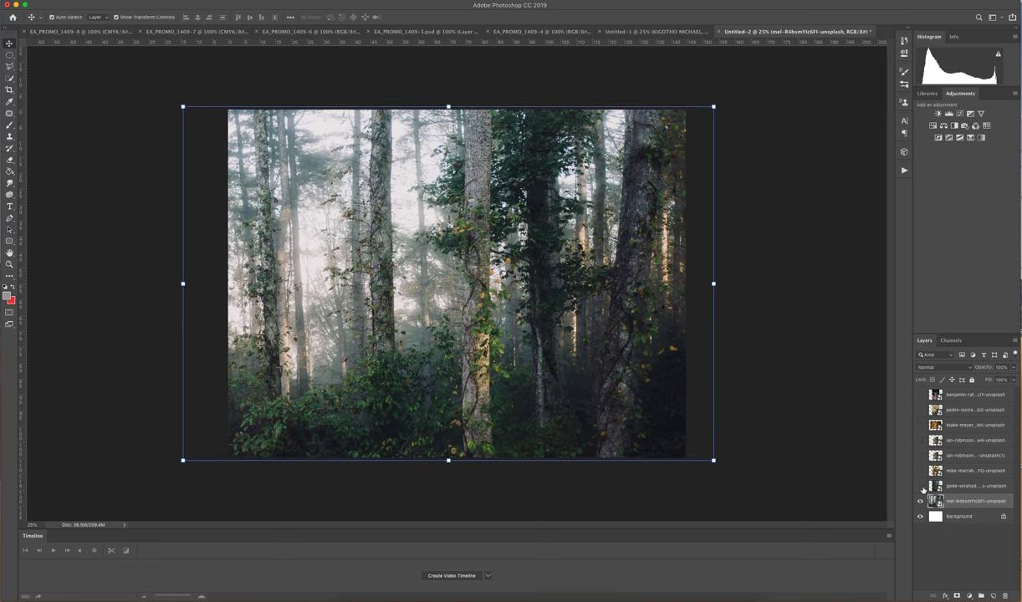
# Show the deer photo and move it to the left half of the canvas, slightly lower than before
pyautogui.click(921, 394)
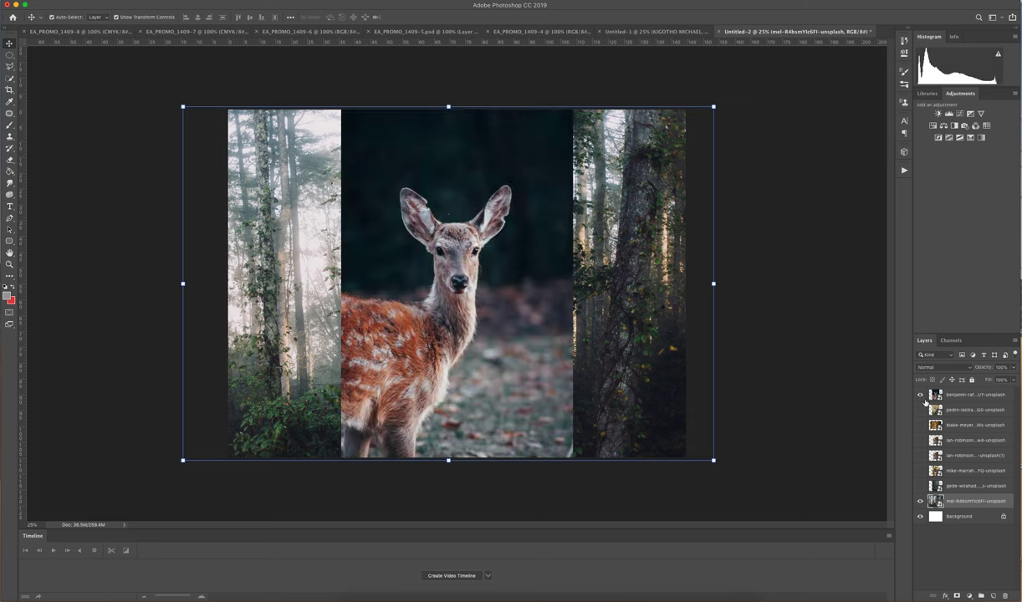
pyautogui.click(933, 395)
pyautogui.moveTo(401, 287); pyautogui.dragTo(329, 293)
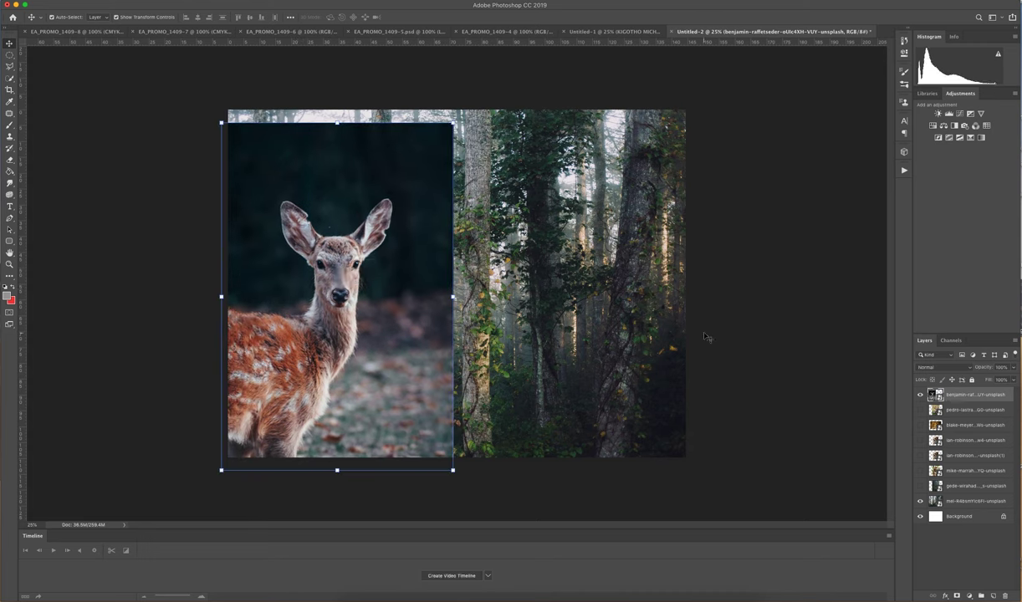
# Choose the Background Eraser for the deer photo, set its tolerance to 18% and enlarge the brush
pyautogui.click(10, 171)
pyautogui.click(10, 160)
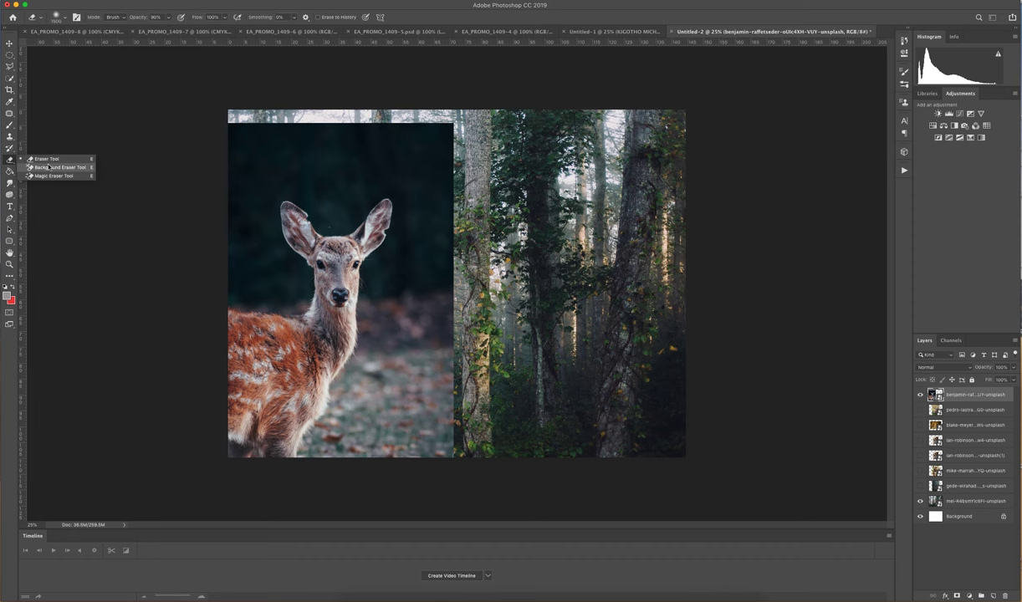
pyautogui.click(52, 170)
pyautogui.click(330, 207)
pyautogui.click(610, 182)
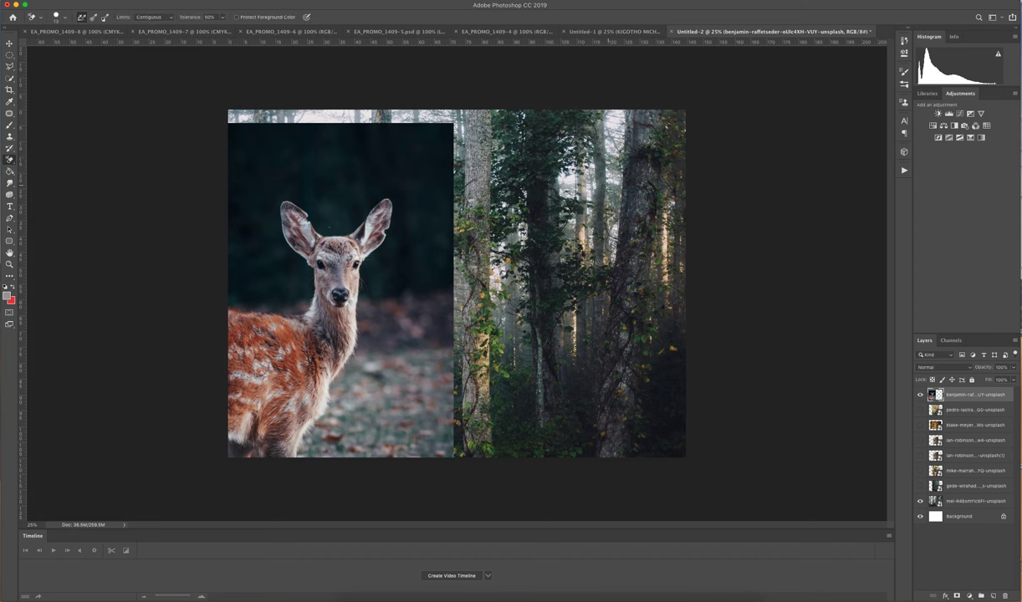
pyautogui.click(9, 265)
pyautogui.click(311, 289)
pyautogui.click(220, 296)
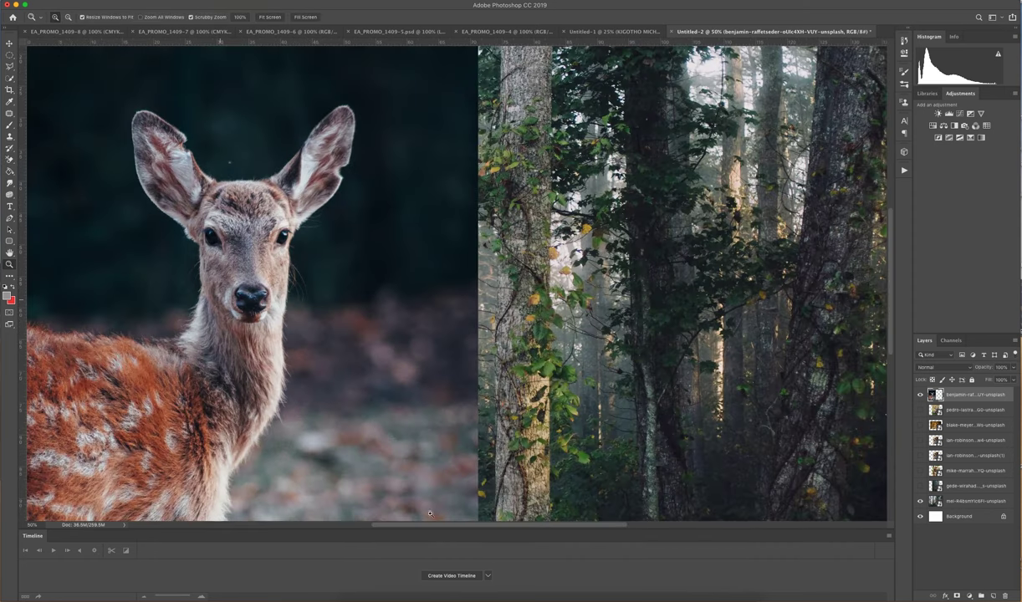
pyautogui.moveTo(428, 526); pyautogui.dragTo(419, 526)
pyautogui.hscroll(-2, 419, 528)
pyautogui.scroll(2, 890, 243)
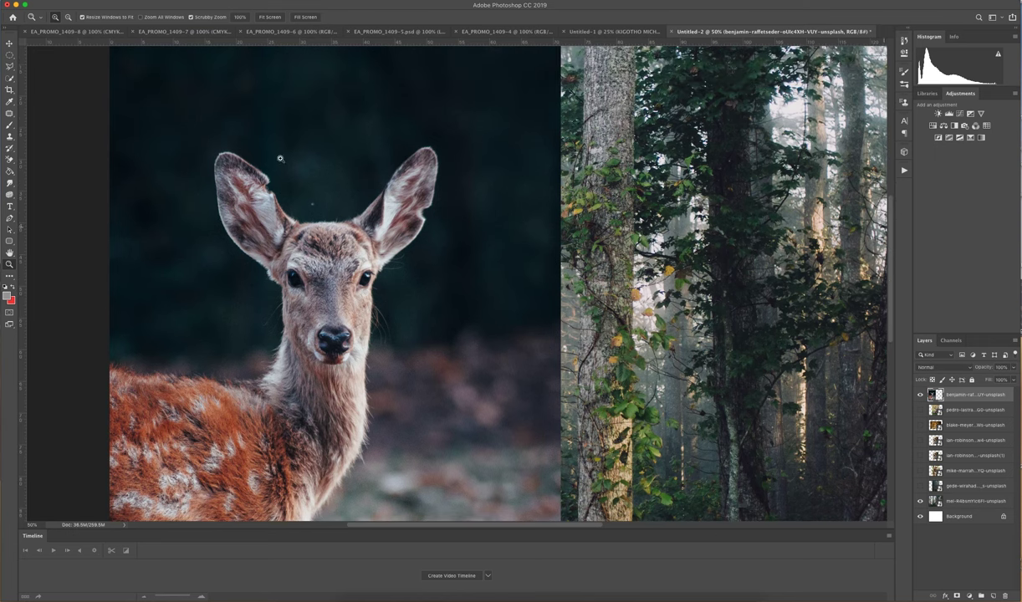
pyautogui.click(9, 160)
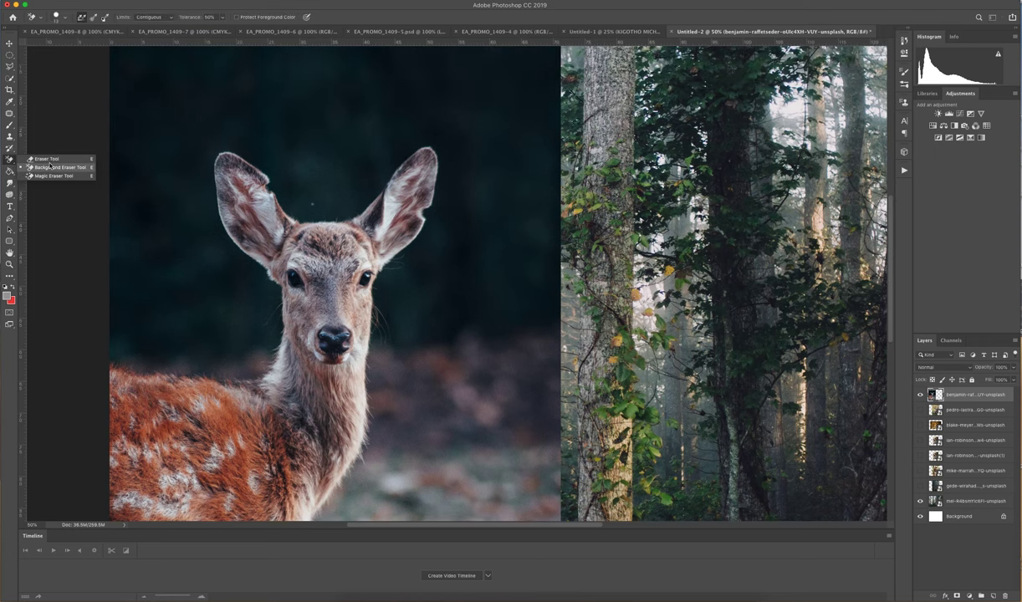
pyautogui.click(222, 17)
pyautogui.moveTo(222, 27); pyautogui.dragTo(215, 29)
pyautogui.press(']')
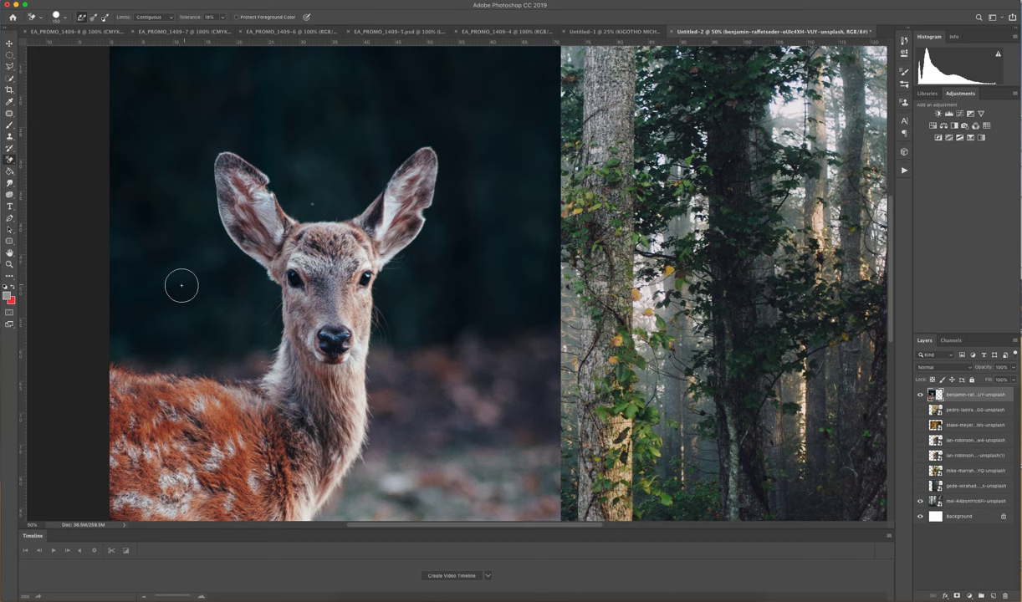
# Erase the dark background around both of the deer's ears and the top of its head, undoing the stroke that cuts into the ear
pyautogui.press('z')
pyautogui.click(215, 161)
pyautogui.click(222, 167)
pyautogui.click(251, 174)
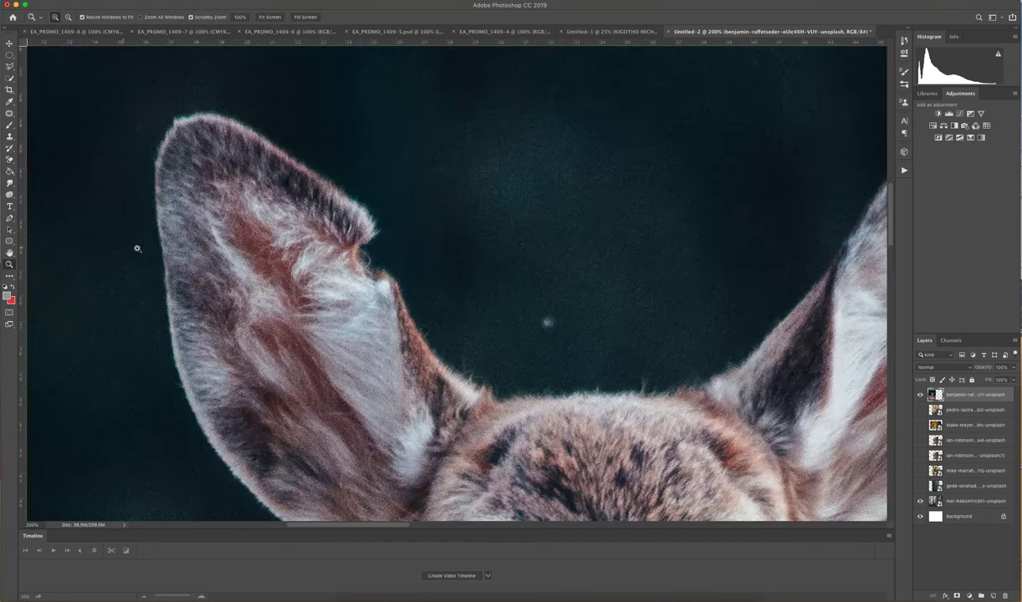
pyautogui.keyDown('alt'); pyautogui.click(372, 267); pyautogui.keyUp('alt')
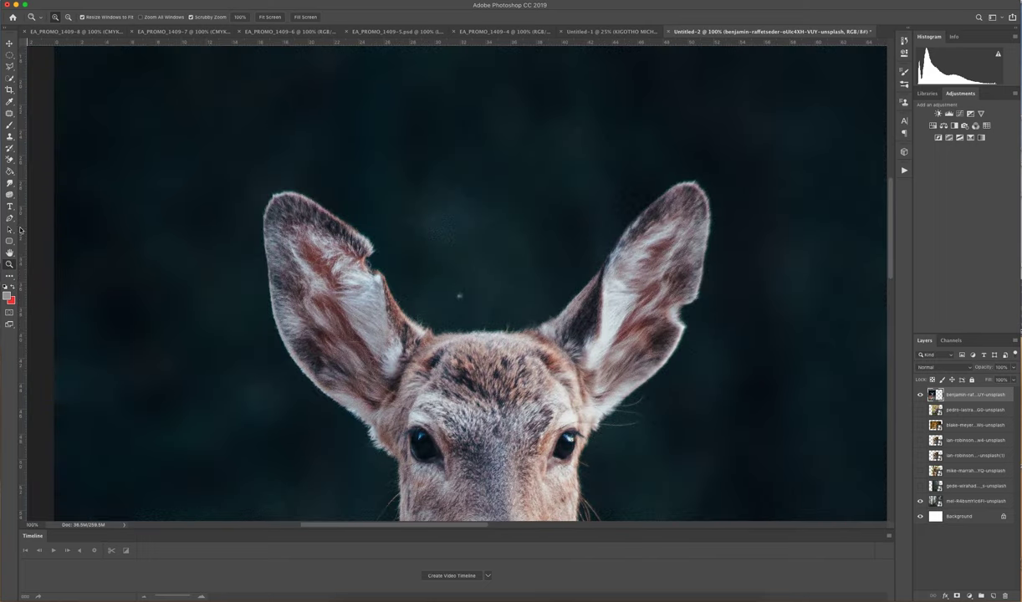
pyautogui.press('e')
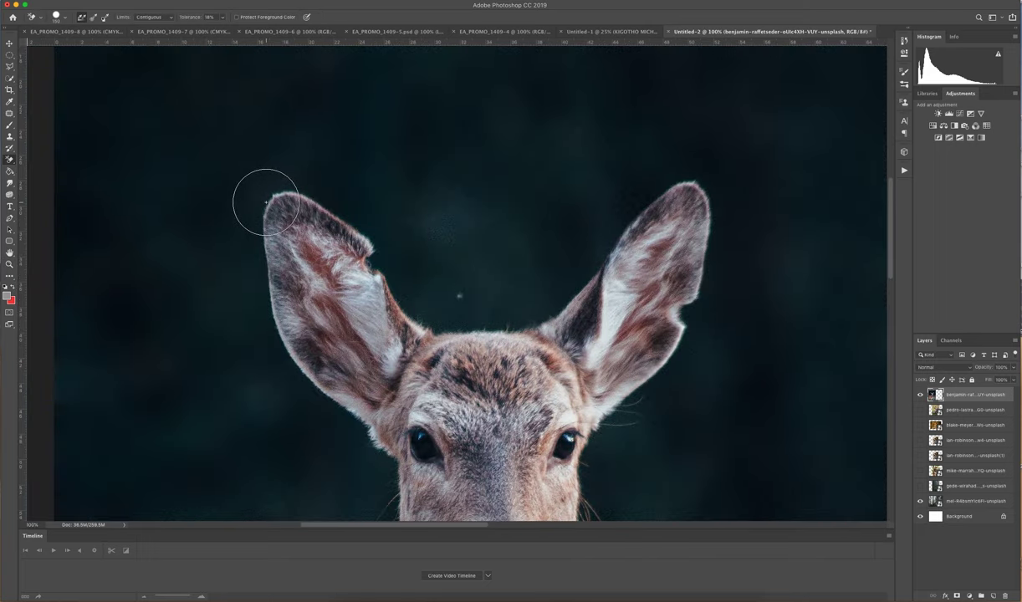
pyautogui.moveTo(266, 202)
pyautogui.mouseDown()
pyautogui.moveTo(291, 187)
pyautogui.moveTo(333, 190)
pyautogui.moveTo(366, 222)
pyautogui.moveTo(377, 262)
pyautogui.moveTo(413, 313)
pyautogui.moveTo(437, 326)
pyautogui.moveTo(536, 317)
pyautogui.moveTo(453, 301)
pyautogui.moveTo(456, 288)
pyautogui.moveTo(515, 297)
pyautogui.moveTo(574, 288)
pyautogui.moveTo(632, 259)
pyautogui.mouseUp()
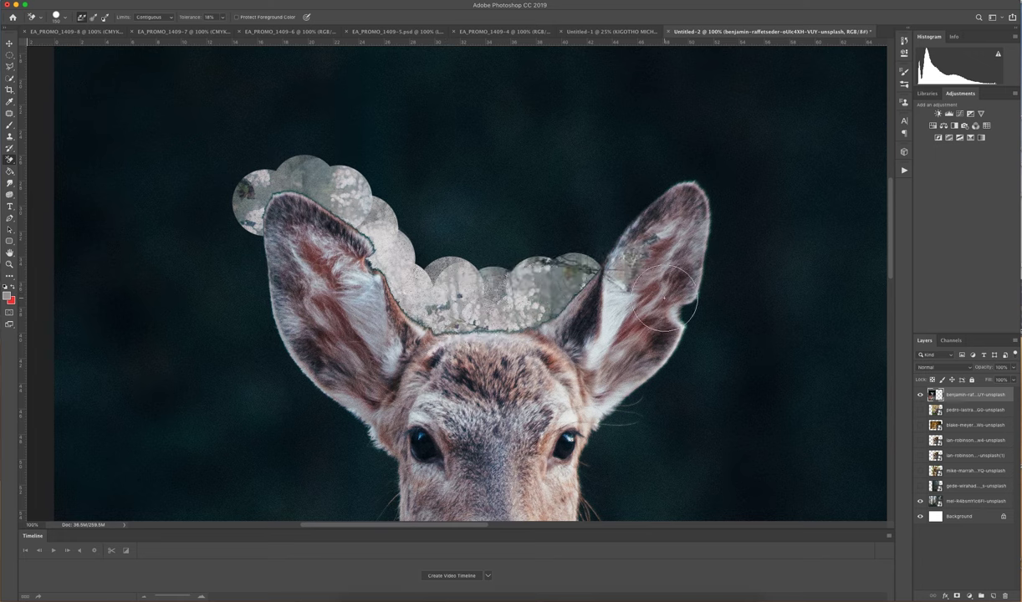
pyautogui.press('super+z')
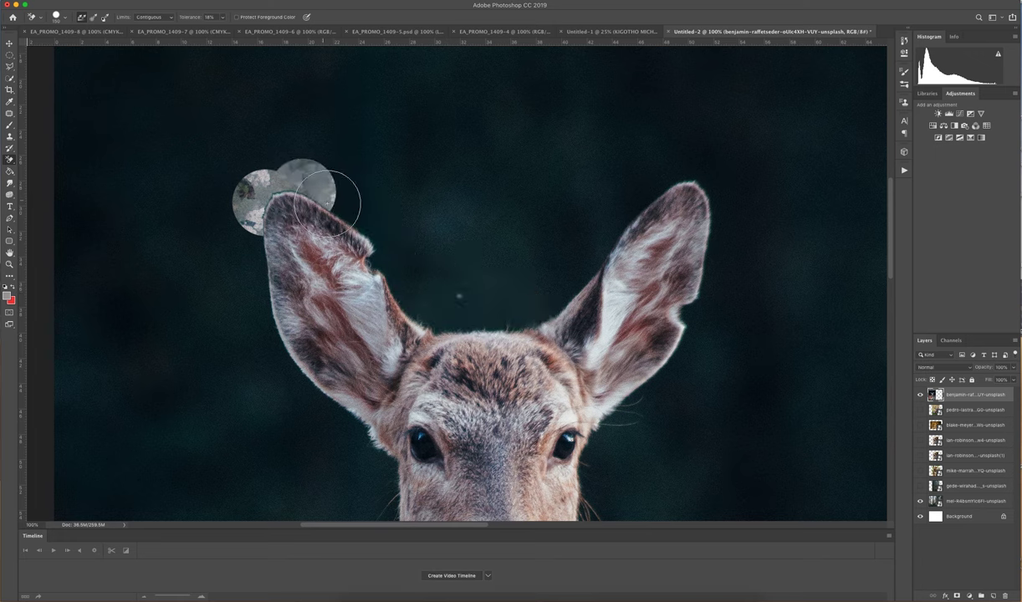
pyautogui.moveTo(327, 204)
pyautogui.mouseDown()
pyautogui.moveTo(427, 292)
pyautogui.moveTo(514, 300)
pyautogui.moveTo(574, 286)
pyautogui.moveTo(598, 226)
pyautogui.moveTo(665, 171)
pyautogui.moveTo(703, 177)
pyautogui.moveTo(721, 244)
pyautogui.moveTo(711, 280)
pyautogui.moveTo(631, 427)
pyautogui.moveTo(606, 500)
pyautogui.moveTo(583, 521)
pyautogui.mouseUp()
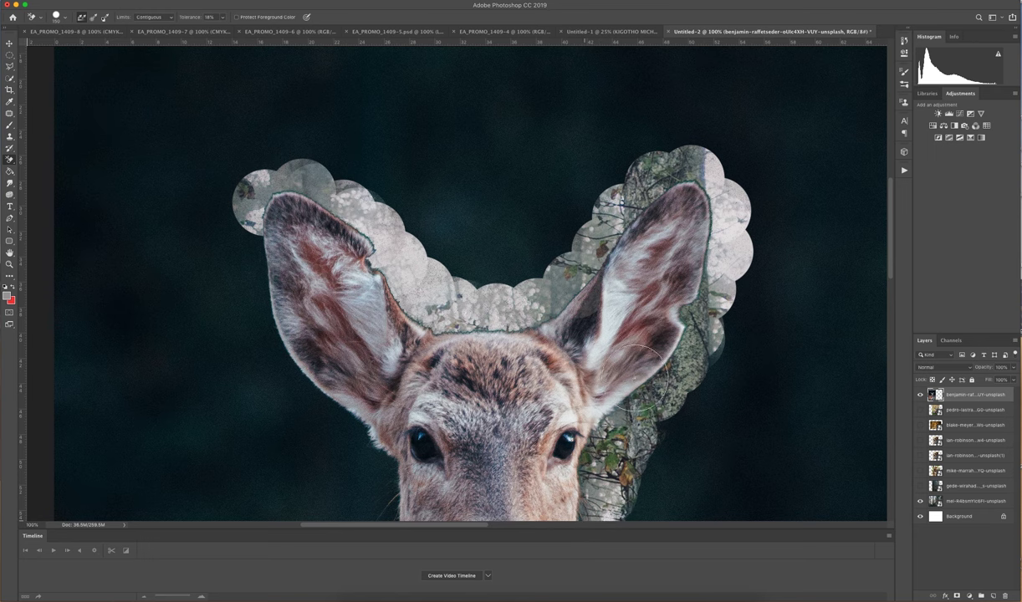
pyautogui.scroll(-5, 894, 195)
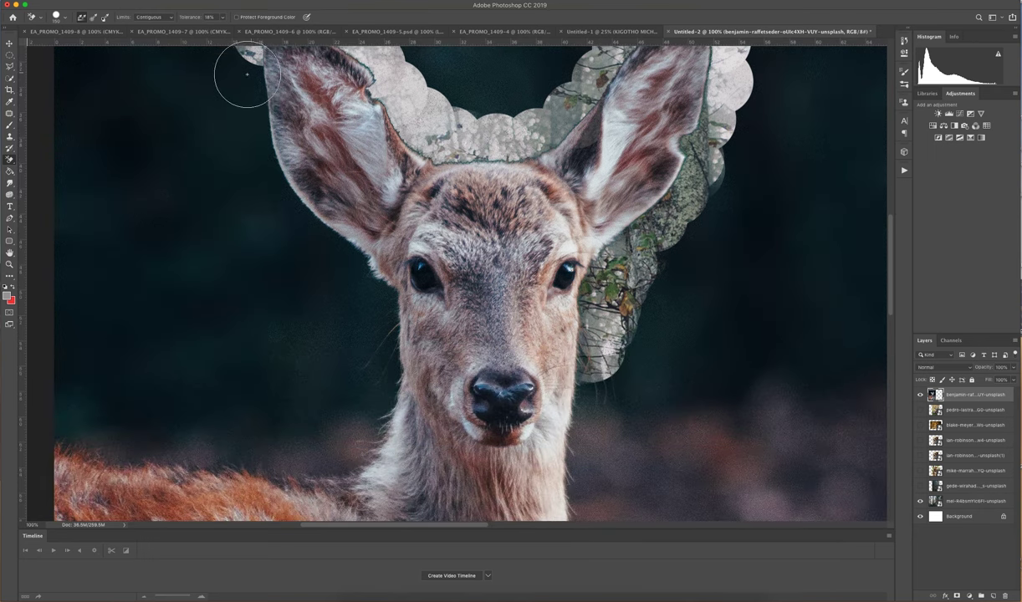
pyautogui.moveTo(251, 69)
pyautogui.mouseDown()
pyautogui.moveTo(247, 87)
pyautogui.moveTo(266, 114)
pyautogui.moveTo(253, 159)
pyautogui.moveTo(360, 278)
pyautogui.mouseUp()
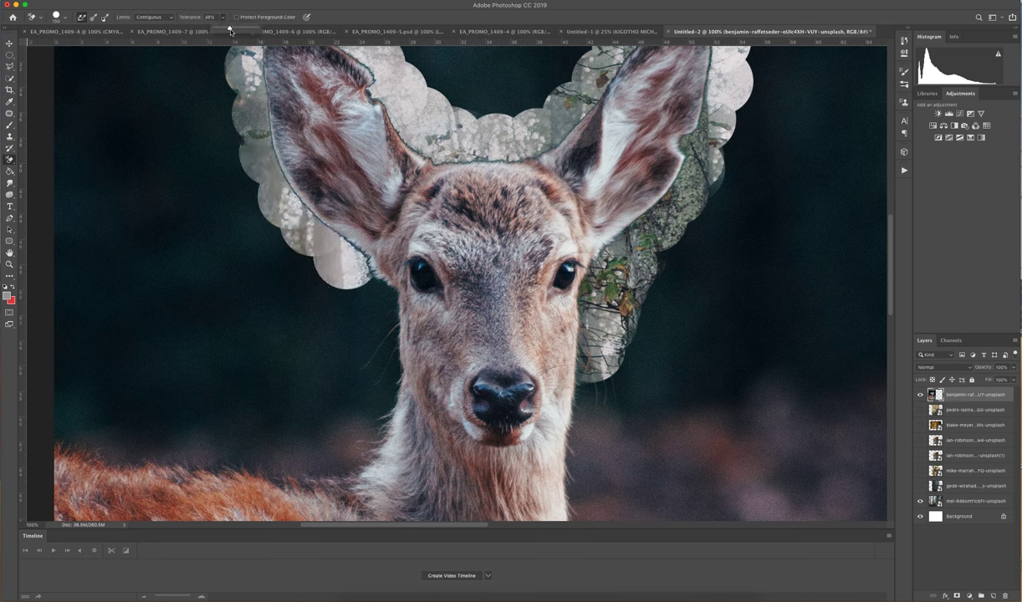
# Raise the eraser tolerance to 45% and erase the background along both sides of the deer's face and neck and above its back
pyautogui.moveTo(231, 31); pyautogui.dragTo(237, 31)
pyautogui.moveTo(347, 276)
pyautogui.mouseDown()
pyautogui.moveTo(380, 299)
pyautogui.moveTo(358, 390)
pyautogui.moveTo(375, 401)
pyautogui.moveTo(343, 418)
pyautogui.moveTo(297, 429)
pyautogui.moveTo(279, 450)
pyautogui.moveTo(201, 440)
pyautogui.moveTo(164, 454)
pyautogui.moveTo(31, 430)
pyautogui.mouseUp()
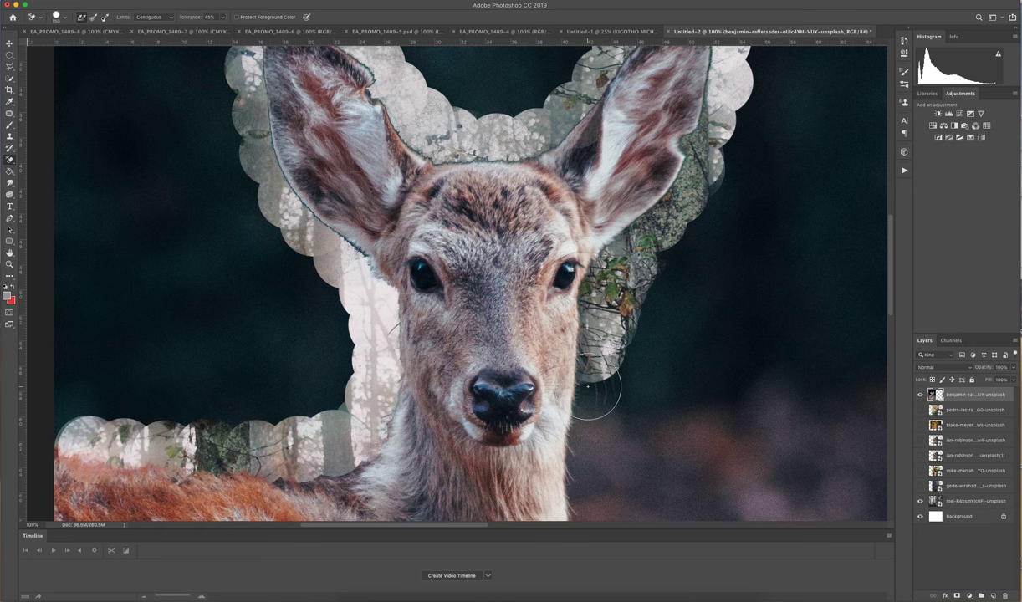
pyautogui.moveTo(592, 401)
pyautogui.mouseDown()
pyautogui.moveTo(598, 509)
pyautogui.moveTo(615, 406)
pyautogui.mouseUp()
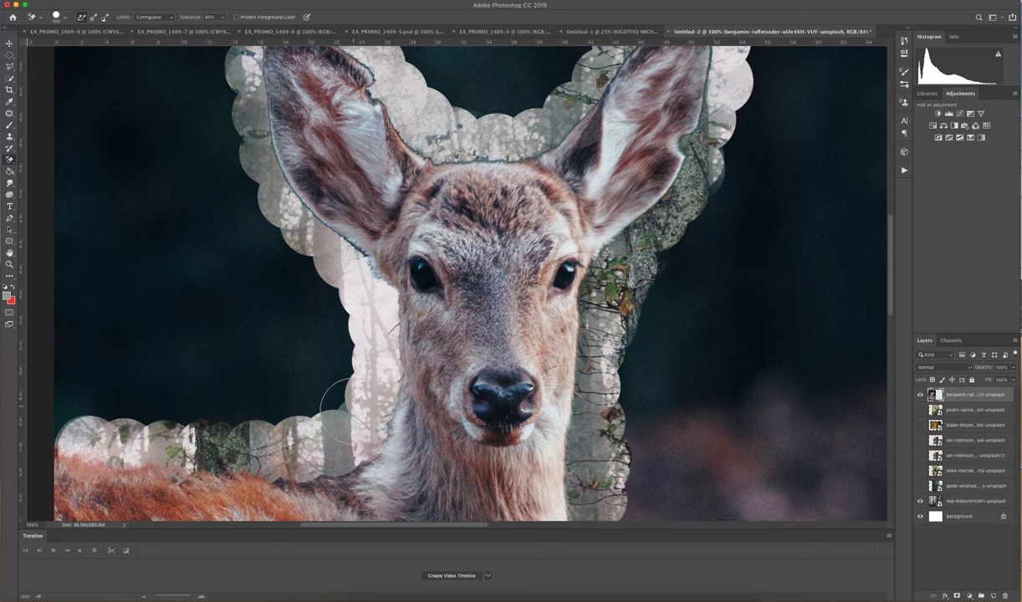
pyautogui.moveTo(341, 409)
pyautogui.mouseDown()
pyautogui.moveTo(327, 393)
pyautogui.moveTo(71, 411)
pyautogui.mouseUp()
# Soften the eraser brush and clean up the remaining dark background between the ears and beside the deer's face
pyautogui.click(66, 18)
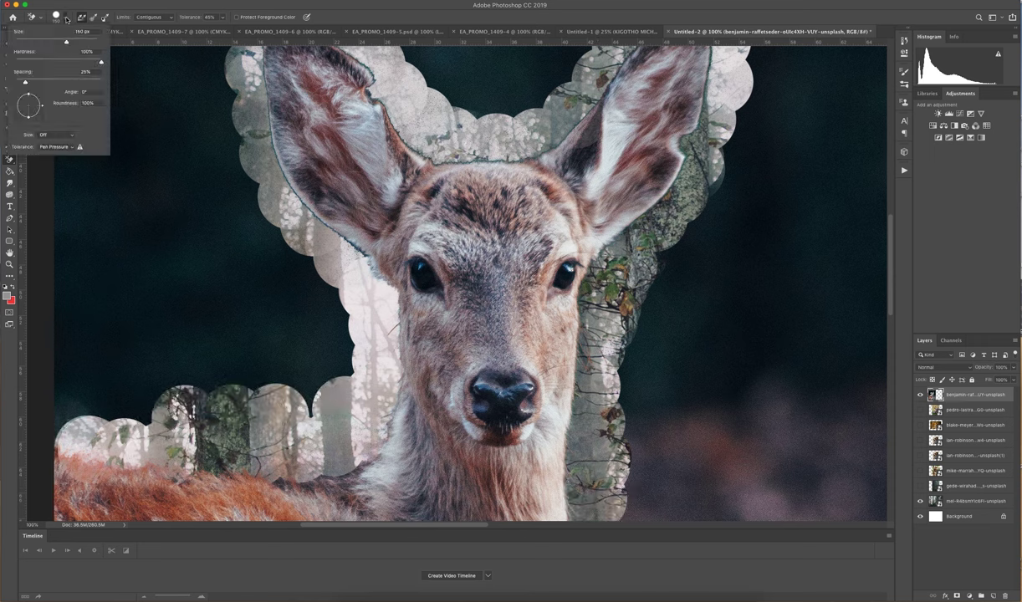
pyautogui.press('Return')
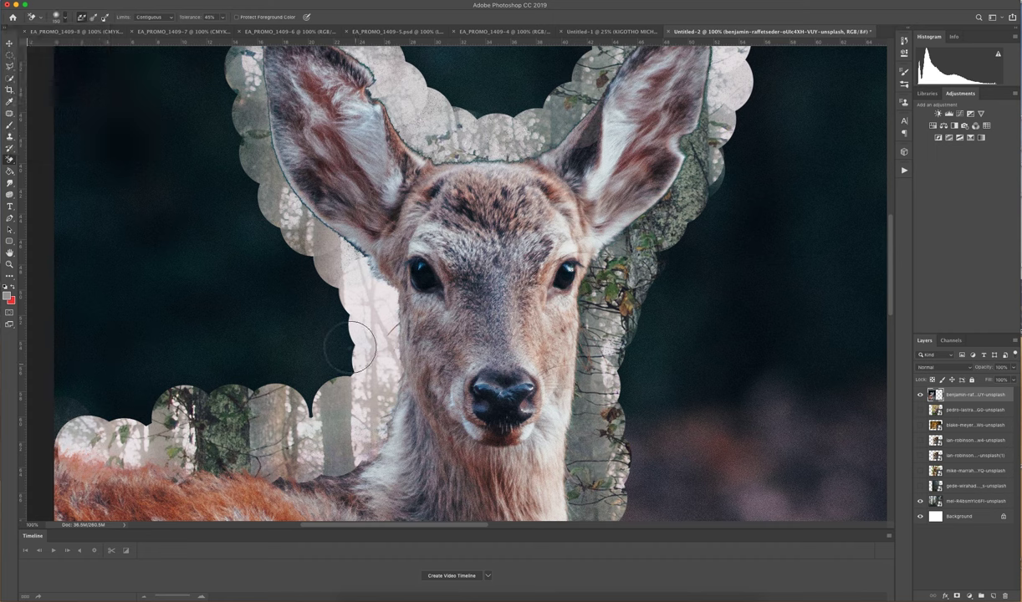
pyautogui.moveTo(329, 335); pyautogui.dragTo(366, 383)
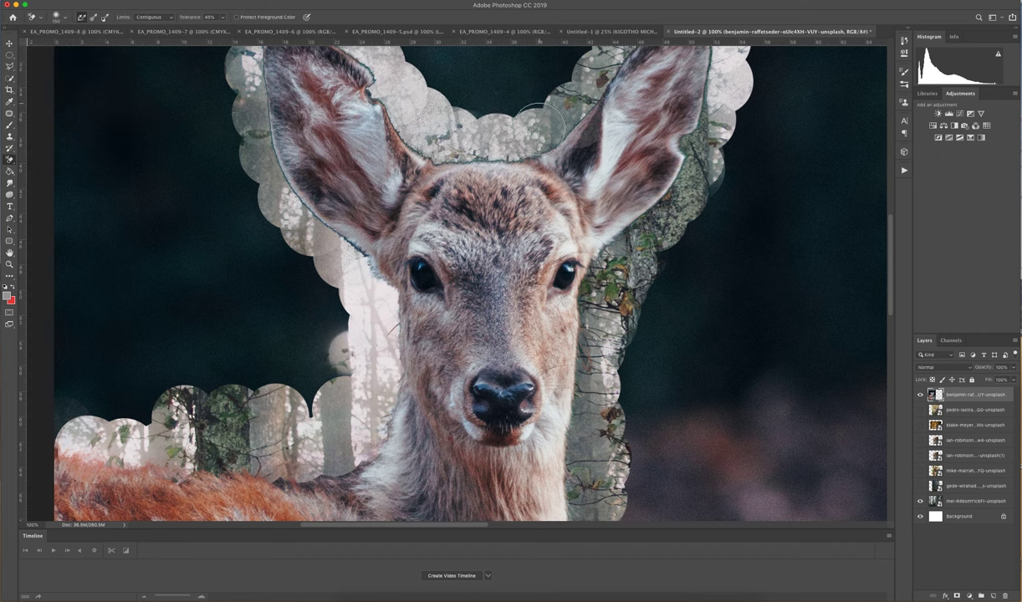
pyautogui.moveTo(536, 101)
pyautogui.mouseDown()
pyautogui.moveTo(506, 93)
pyautogui.moveTo(443, 134)
pyautogui.moveTo(326, 46)
pyautogui.mouseUp()
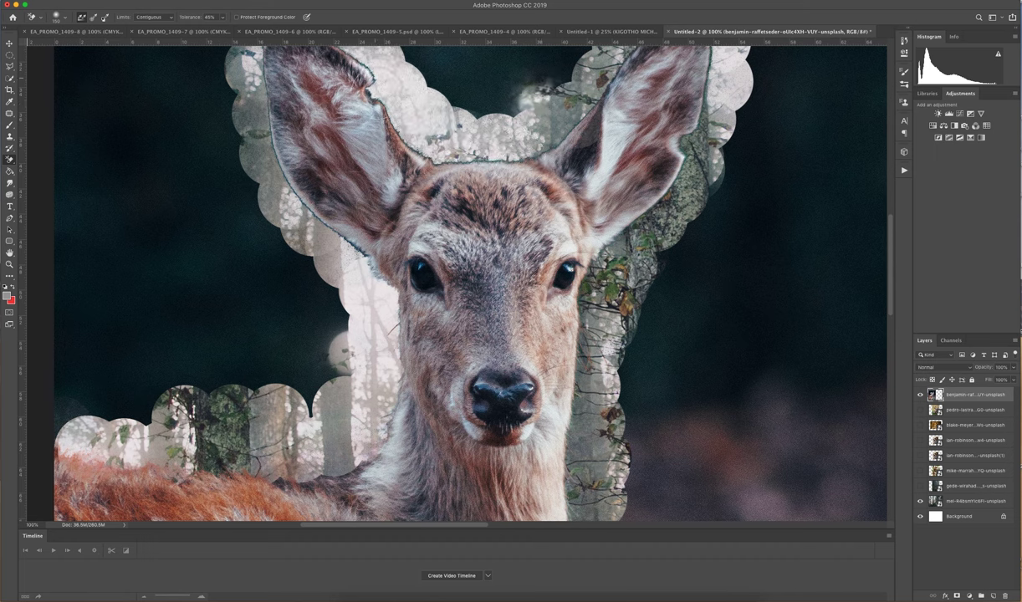
pyautogui.moveTo(547, 149); pyautogui.dragTo(574, 109)
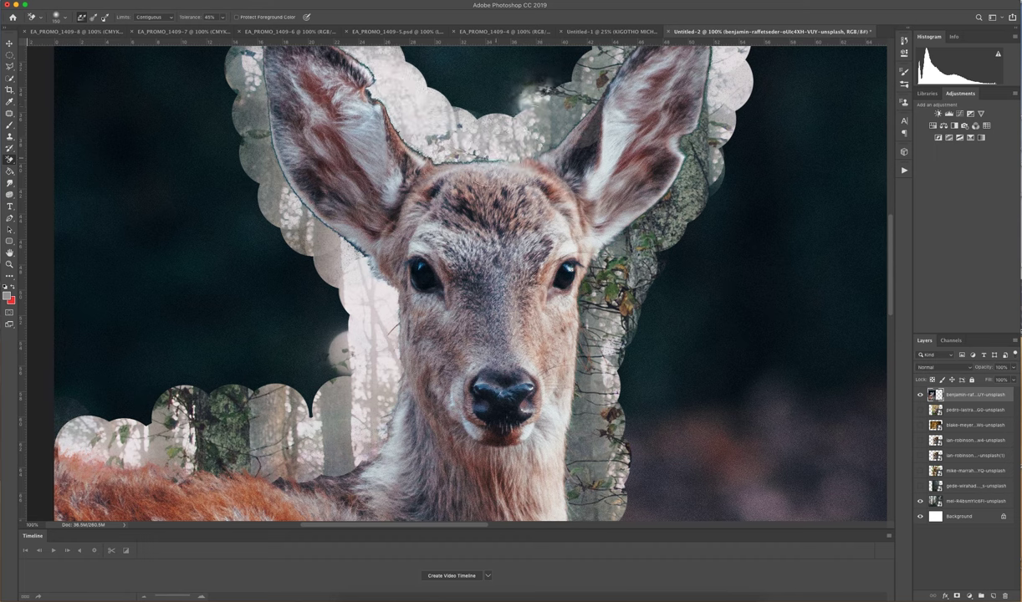
pyautogui.moveTo(402, 163)
pyautogui.mouseDown()
pyautogui.moveTo(418, 167)
pyautogui.moveTo(359, 63)
pyautogui.moveTo(377, 52)
pyautogui.mouseUp()
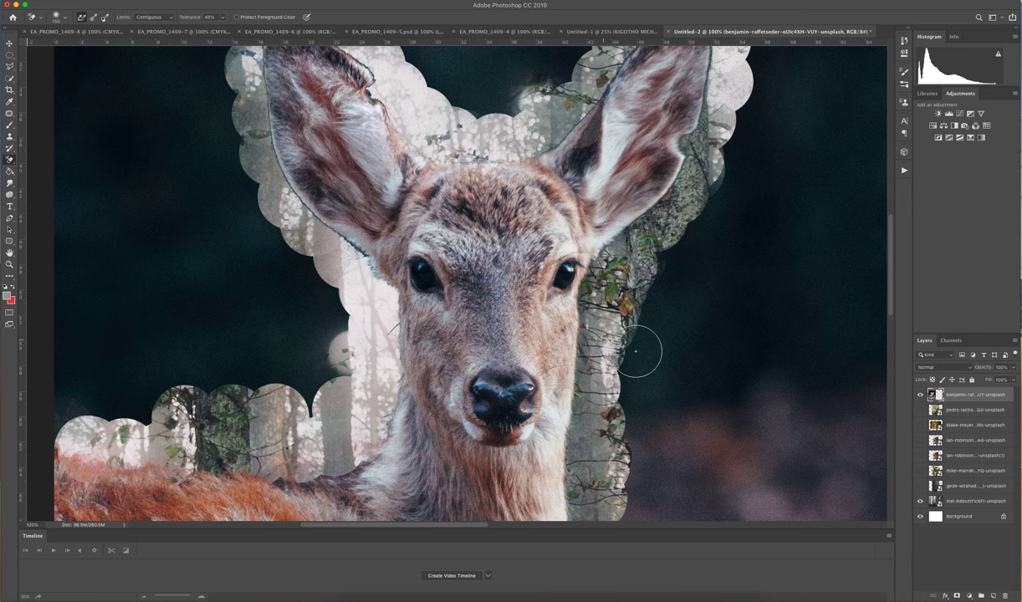
pyautogui.moveTo(636, 352); pyautogui.dragTo(601, 339)
# Erase the blurred background along the front of the deer's neck, chest and foreleg down to the photo's lower edge
pyautogui.moveTo(890, 270); pyautogui.dragTo(890, 340)
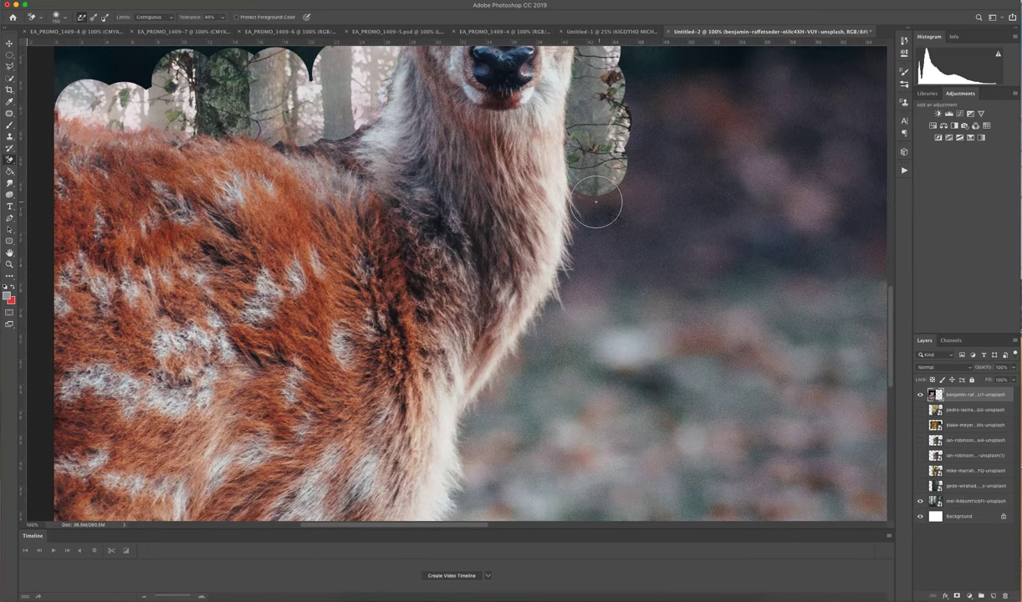
pyautogui.moveTo(596, 202)
pyautogui.mouseDown()
pyautogui.moveTo(592, 243)
pyautogui.moveTo(585, 296)
pyautogui.moveTo(515, 405)
pyautogui.moveTo(490, 418)
pyautogui.moveTo(543, 339)
pyautogui.moveTo(481, 475)
pyautogui.moveTo(474, 521)
pyautogui.moveTo(560, 483)
pyautogui.moveTo(550, 472)
pyautogui.moveTo(550, 369)
pyautogui.moveTo(524, 339)
pyautogui.moveTo(541, 346)
pyautogui.moveTo(501, 390)
pyautogui.mouseUp()
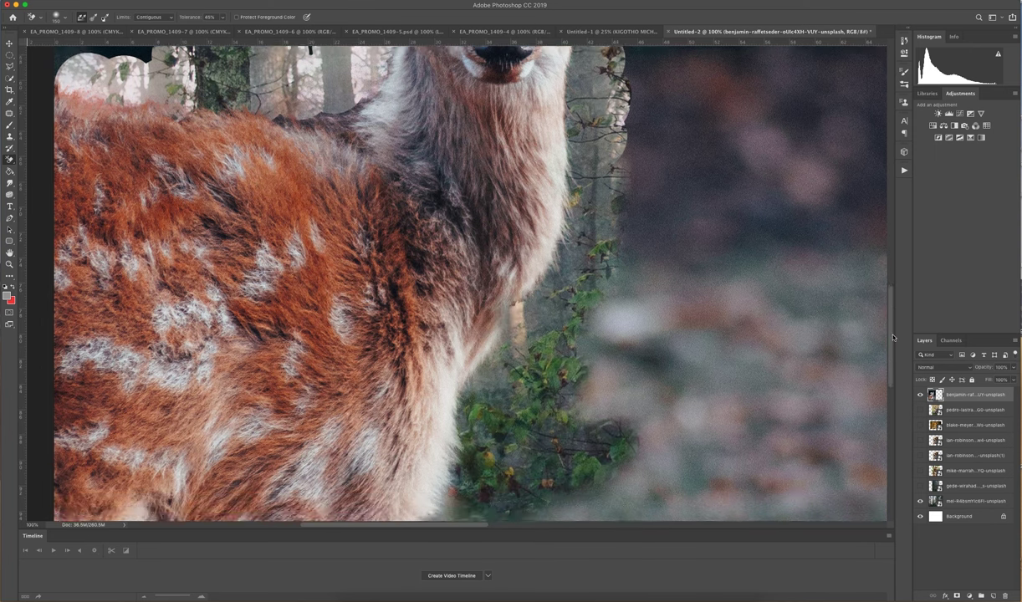
pyautogui.scroll(5, 862, 276)
pyautogui.moveTo(343, 251)
pyautogui.mouseDown()
pyautogui.moveTo(353, 277)
pyautogui.moveTo(289, 284)
pyautogui.mouseUp()
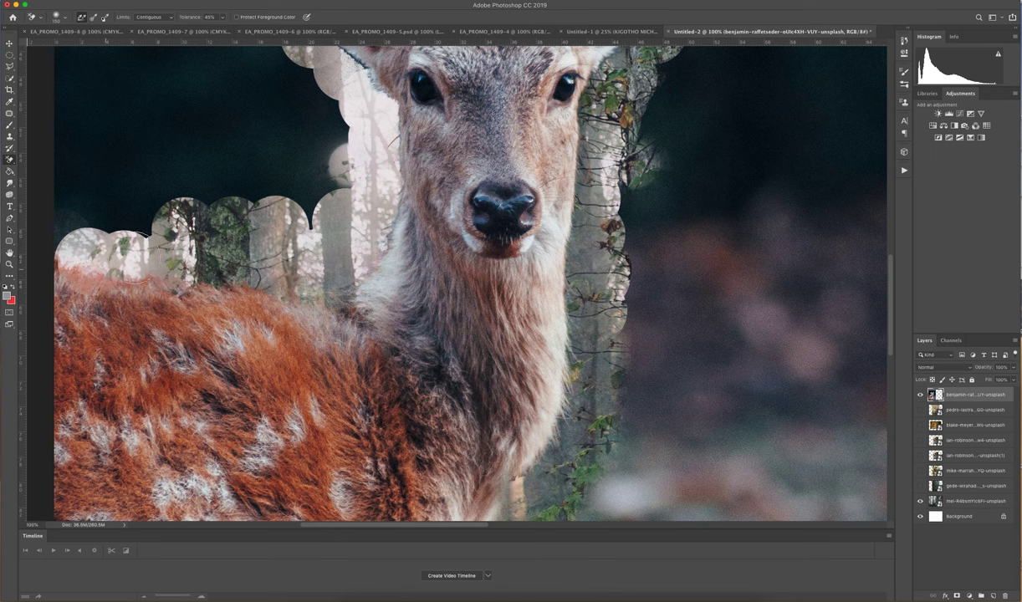
pyautogui.scroll(-10, 849, 303)
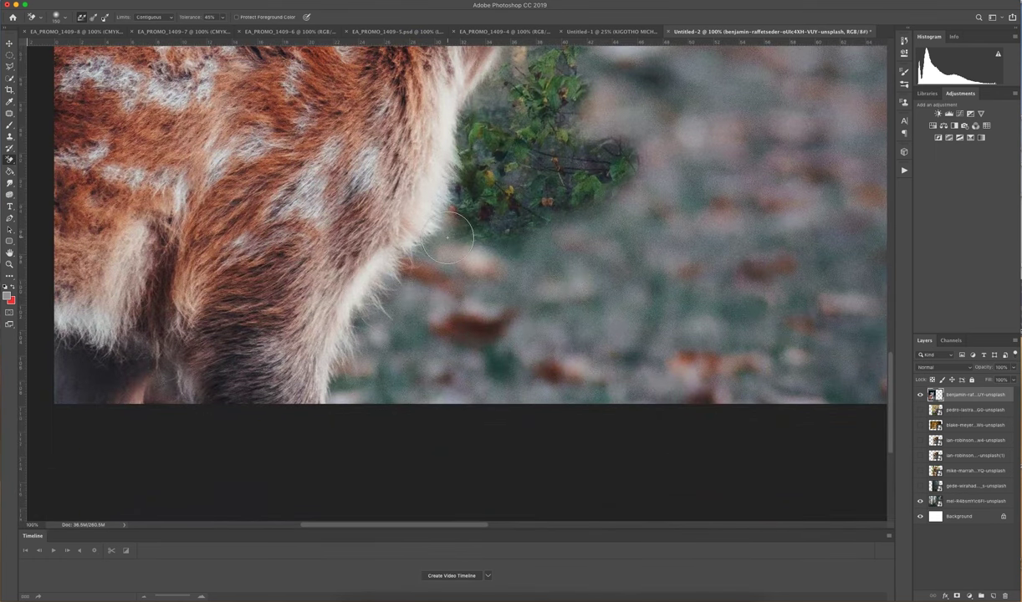
pyautogui.moveTo(447, 237)
pyautogui.mouseDown()
pyautogui.moveTo(423, 285)
pyautogui.moveTo(377, 314)
pyautogui.moveTo(385, 368)
pyautogui.moveTo(365, 406)
pyautogui.moveTo(488, 378)
pyautogui.moveTo(460, 310)
pyautogui.moveTo(456, 366)
pyautogui.moveTo(517, 255)
pyautogui.moveTo(522, 372)
pyautogui.moveTo(423, 410)
pyautogui.moveTo(467, 410)
pyautogui.mouseUp()
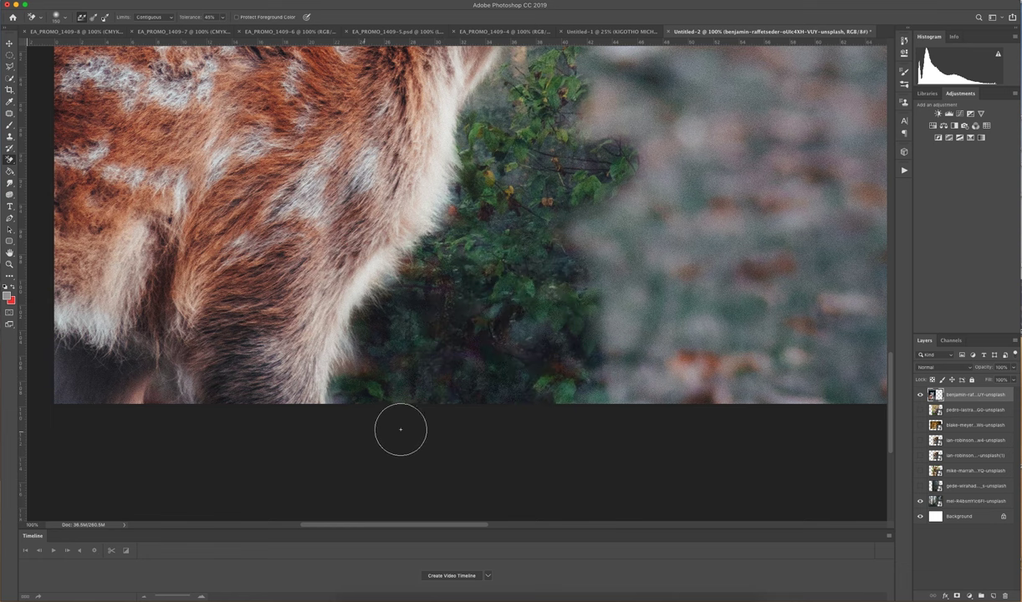
# Erase more of the dark background above the deer's back and up beside its neck and face
pyautogui.moveTo(413, 529); pyautogui.dragTo(373, 529)
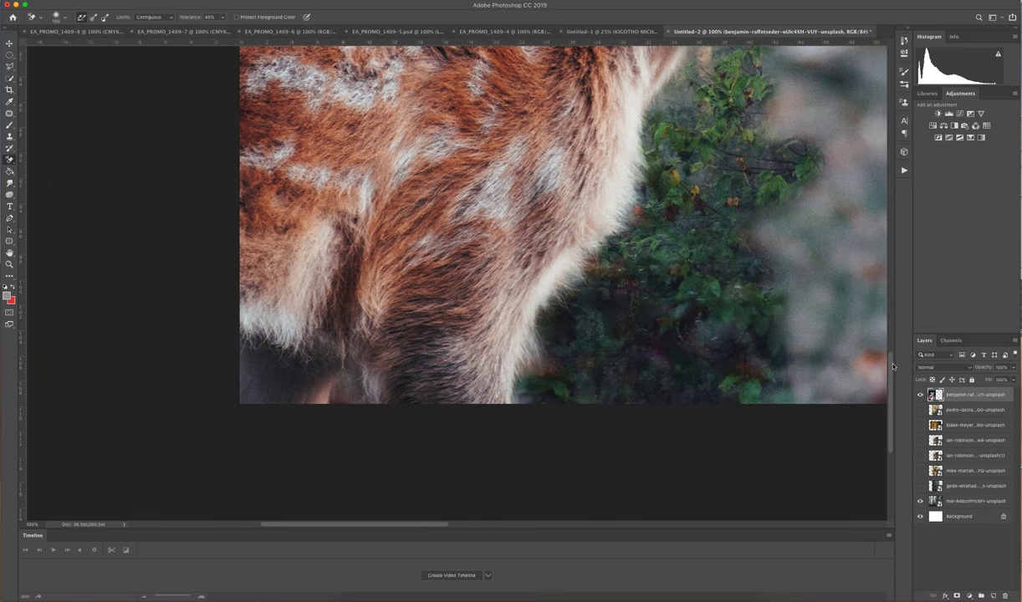
pyautogui.moveTo(894, 366); pyautogui.dragTo(892, 270)
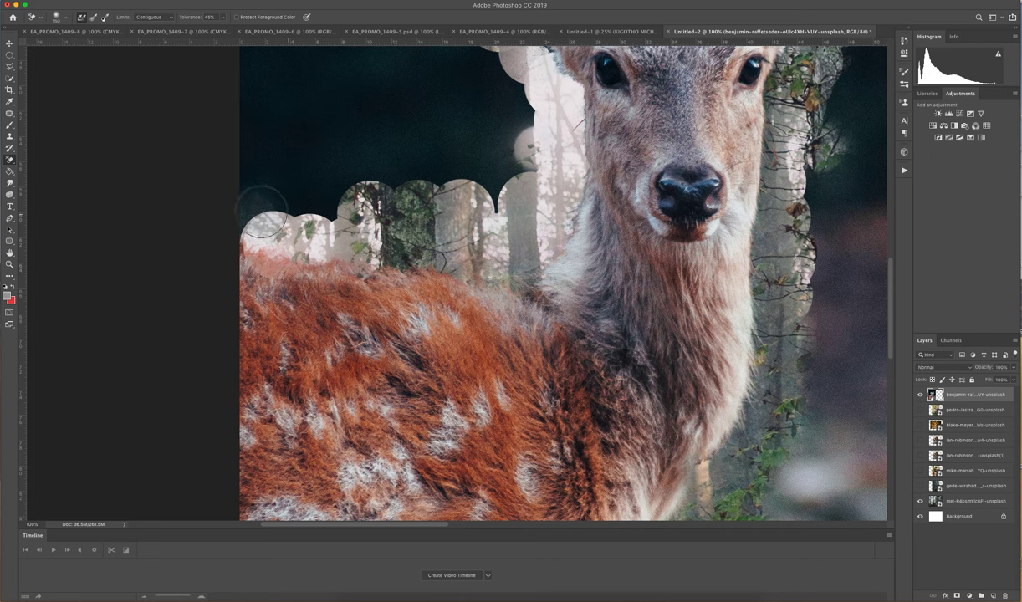
pyautogui.moveTo(262, 211)
pyautogui.mouseDown()
pyautogui.moveTo(464, 231)
pyautogui.moveTo(535, 124)
pyautogui.moveTo(524, 65)
pyautogui.mouseUp()
# Try to clean the dark fringe around the edges of the deer's ears, lowering the eraser tolerance to 17%
pyautogui.moveTo(889, 278); pyautogui.dragTo(890, 216)
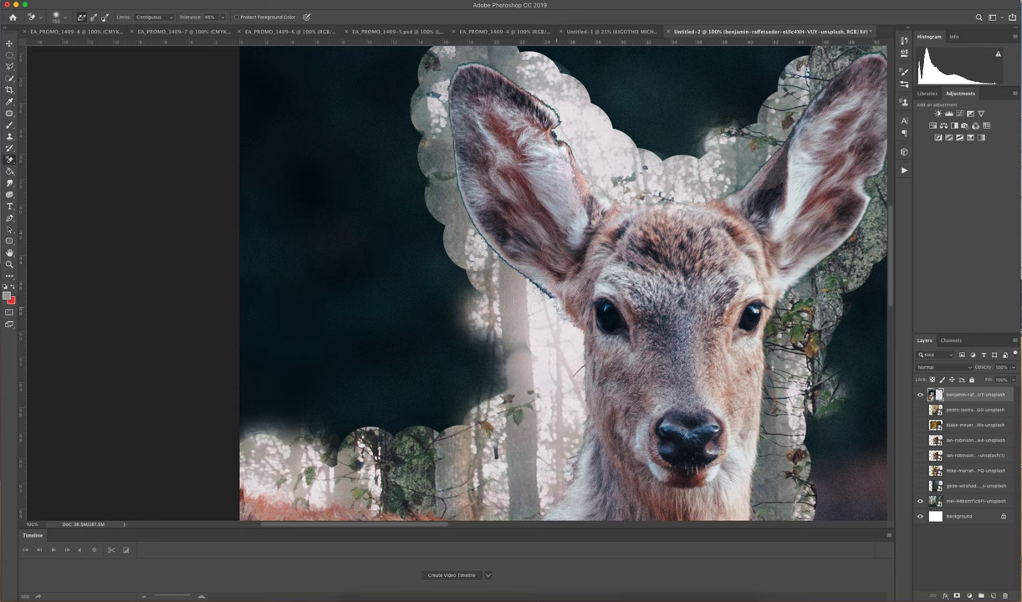
pyautogui.moveTo(502, 288)
pyautogui.mouseDown()
pyautogui.moveTo(485, 242)
pyautogui.moveTo(440, 188)
pyautogui.moveTo(449, 173)
pyautogui.moveTo(422, 88)
pyautogui.moveTo(508, 70)
pyautogui.mouseUp()
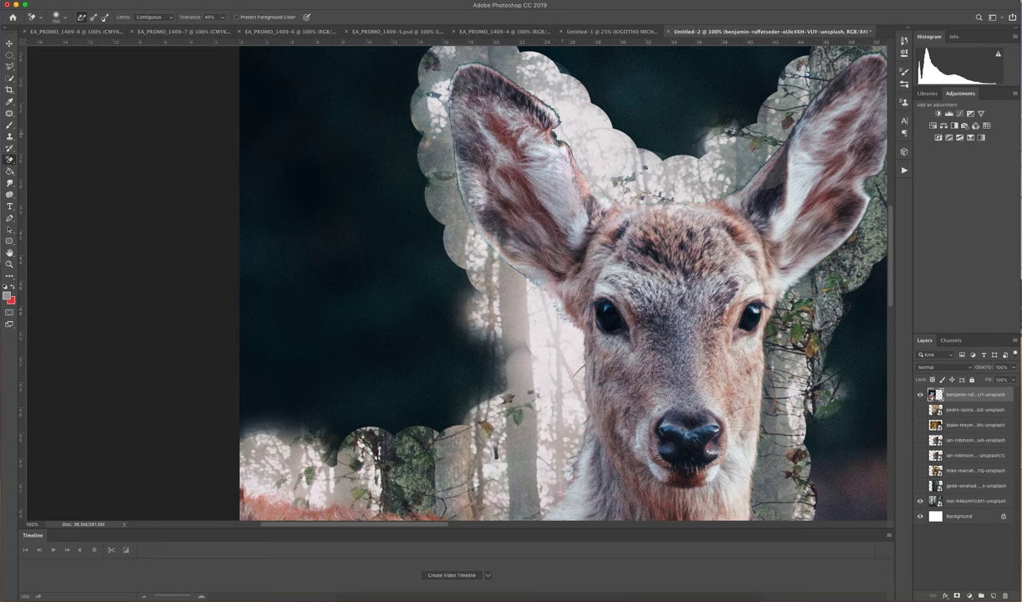
pyautogui.moveTo(724, 177); pyautogui.dragTo(792, 72)
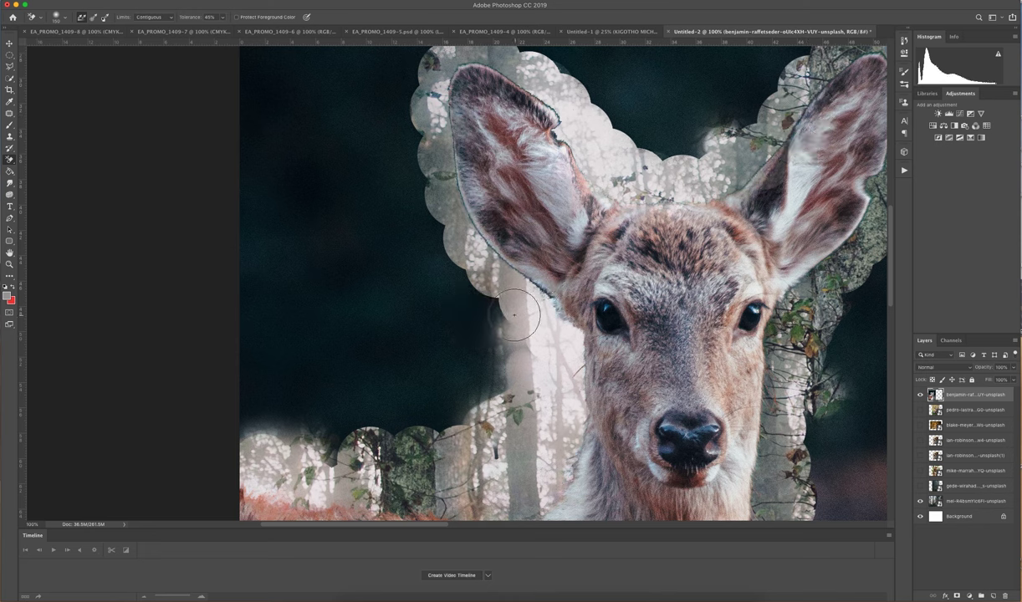
pyautogui.moveTo(514, 315)
pyautogui.mouseDown()
pyautogui.moveTo(537, 300)
pyautogui.moveTo(526, 304)
pyautogui.mouseUp()
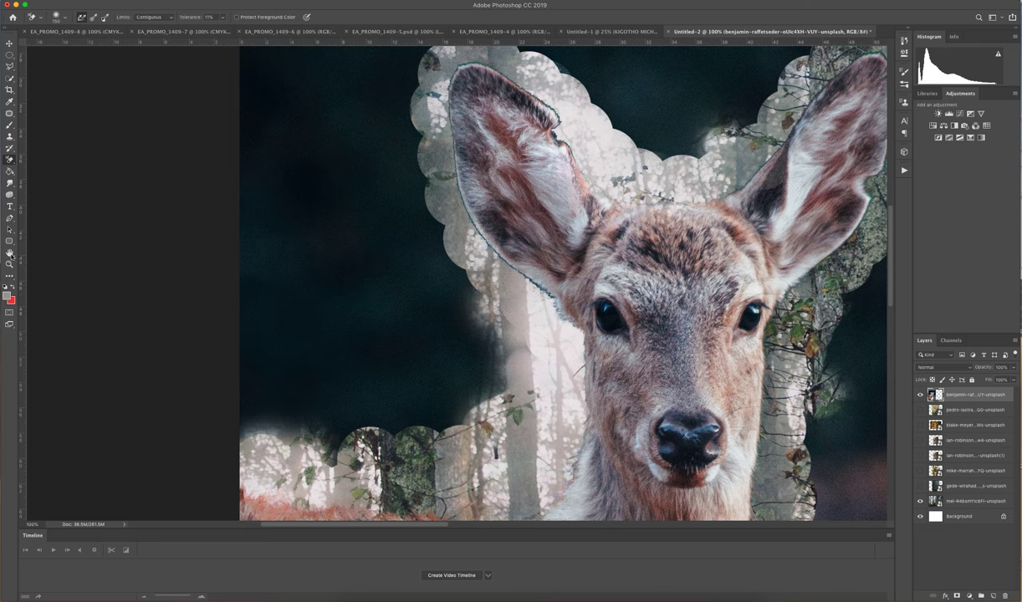
# Switch to the regular Eraser with a large soft brush and erase the blurred ground in front of the deer
pyautogui.press('z')
pyautogui.rightClick(406, 198)
pyautogui.click(412, 203)
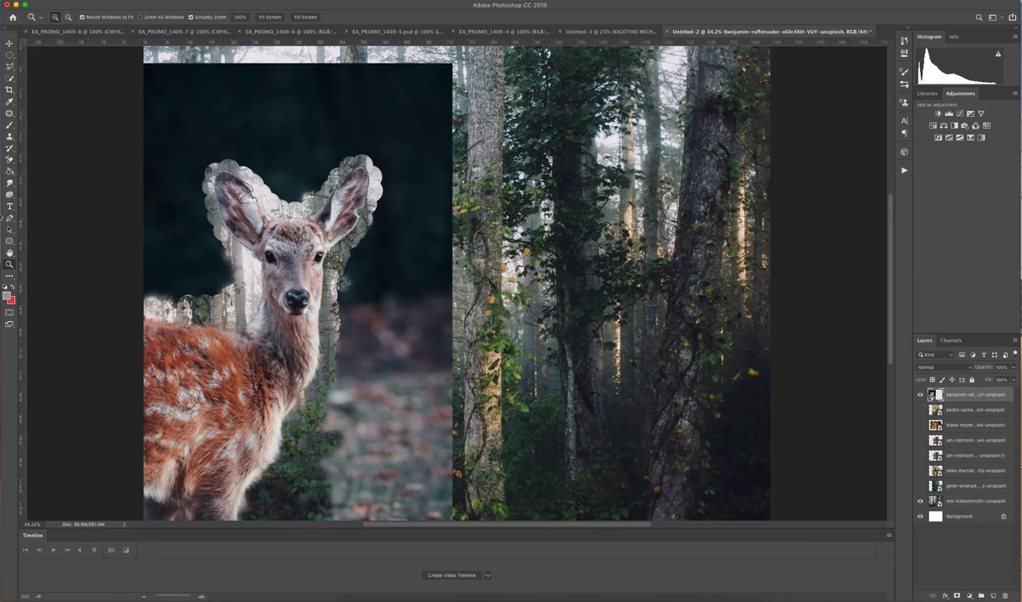
pyautogui.rightClick(9, 171)
pyautogui.click(41, 170)
pyautogui.rightClick(9, 159)
pyautogui.click(33, 158)
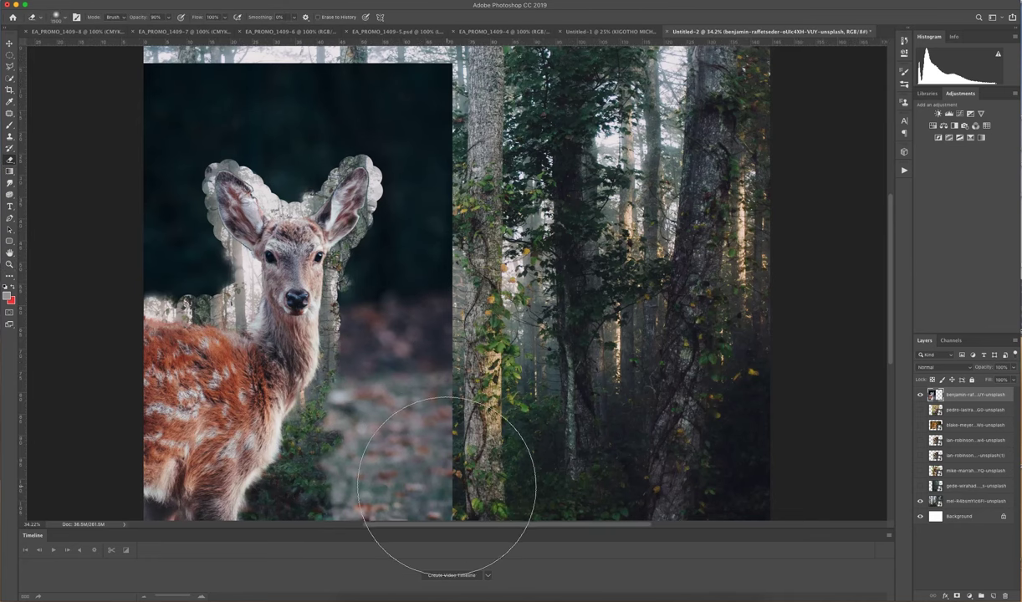
pyautogui.moveTo(447, 485); pyautogui.dragTo(402, 471)
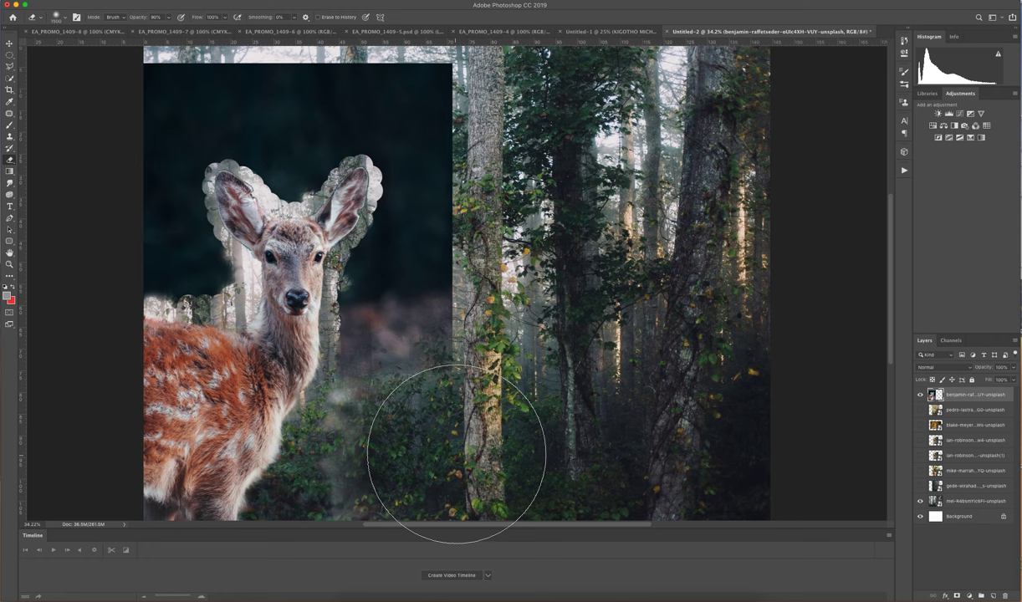
# Draw a closed Pen path following the erased band around the deer and enclosing all the leftover background outside it
pyautogui.press('p')
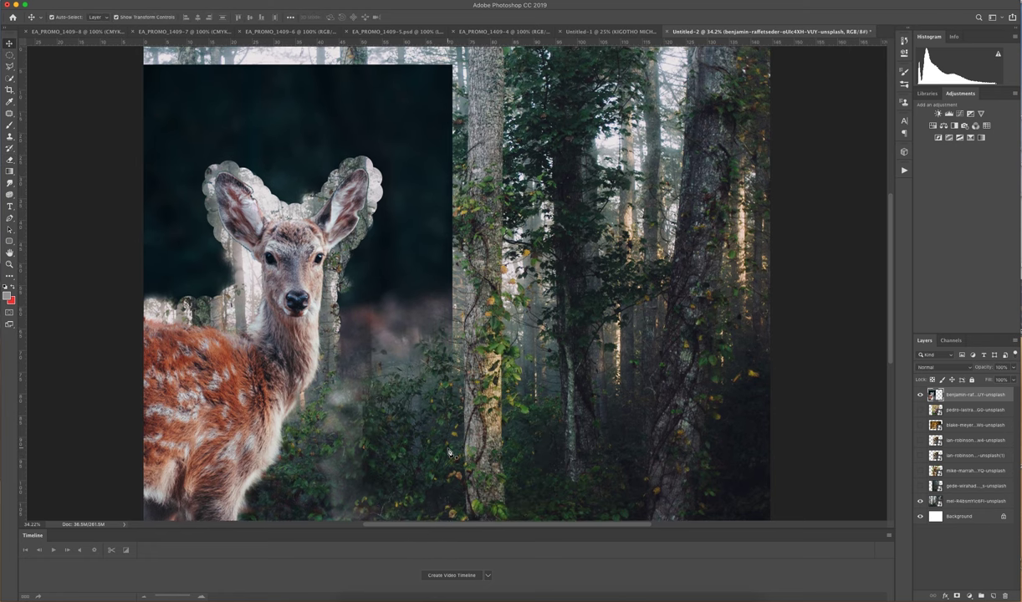
pyautogui.scroll(2, 449, 452)
pyautogui.scroll(1, 449, 453)
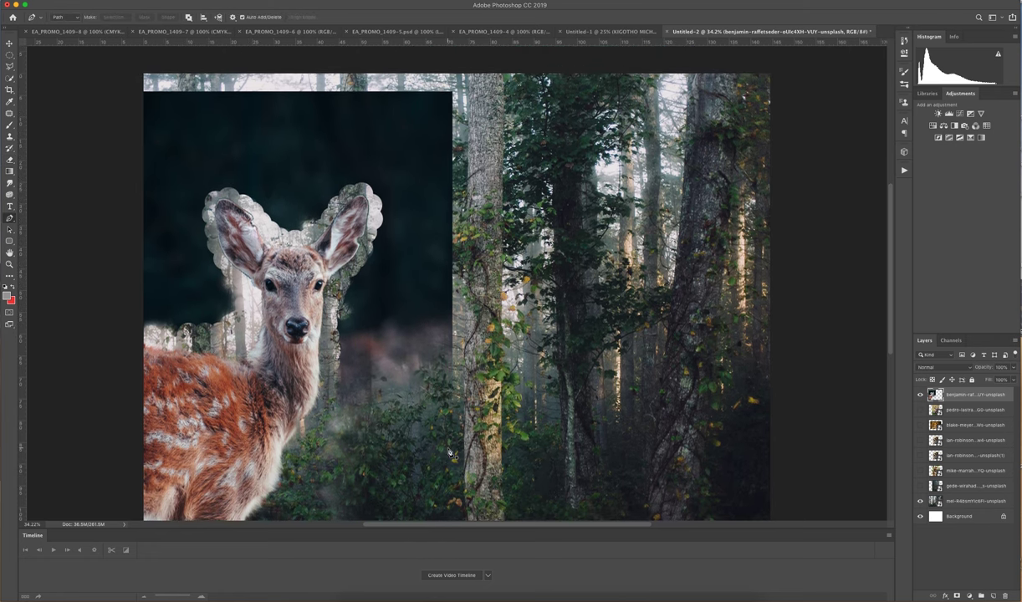
pyautogui.scroll(-5, 450, 453)
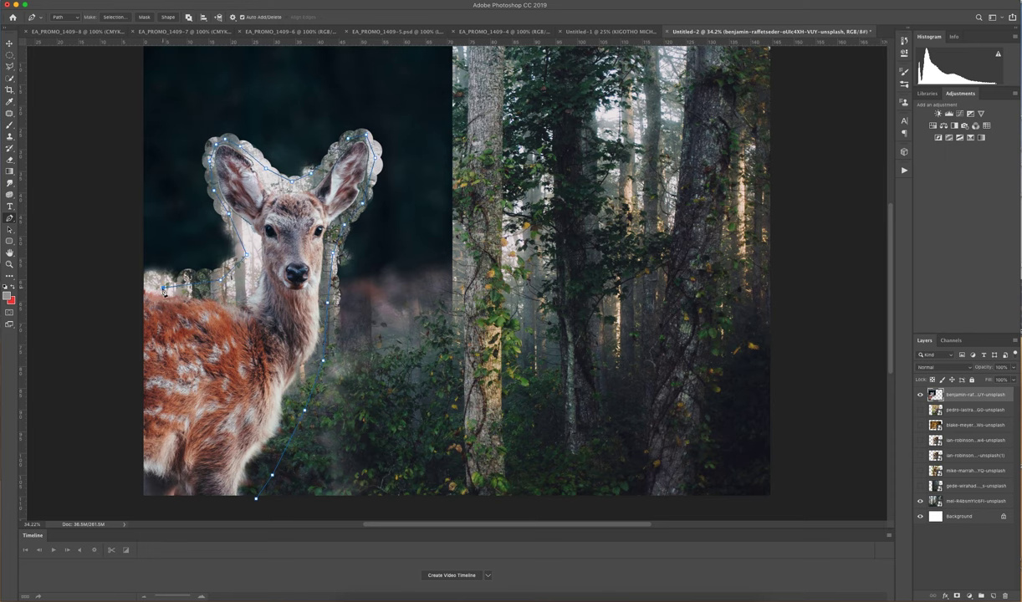
pyautogui.click(79, 94)
pyautogui.scroll(3, 117, 92)
pyautogui.click(111, 87)
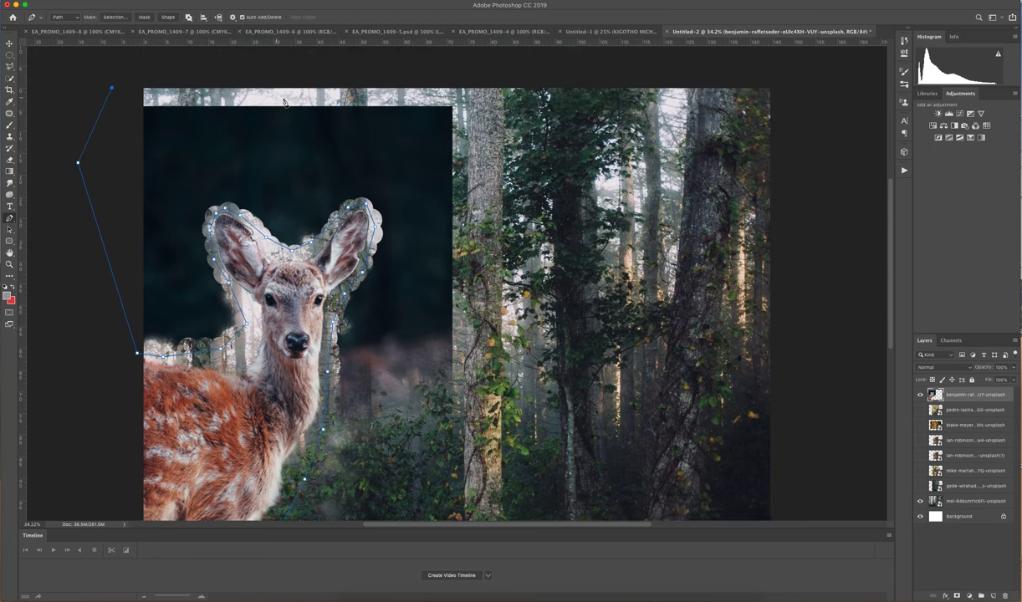
pyautogui.click(583, 293)
pyautogui.scroll(-5, 569, 305)
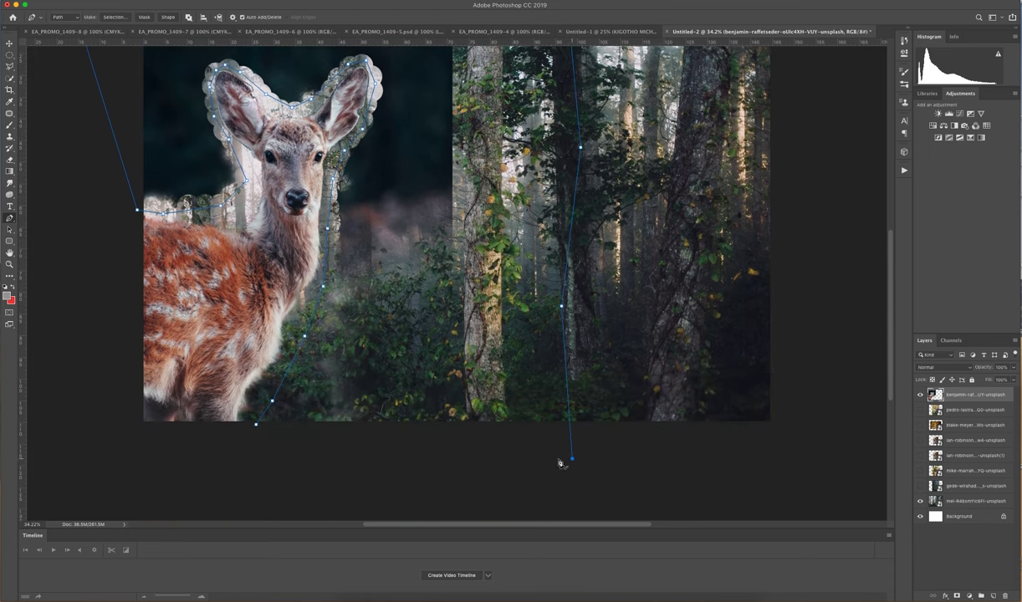
pyautogui.click(315, 459)
# Convert the path to a selection with a 0-pixel feather, delete the enclosed background from the deer layer and deselect
pyautogui.rightClick(391, 357)
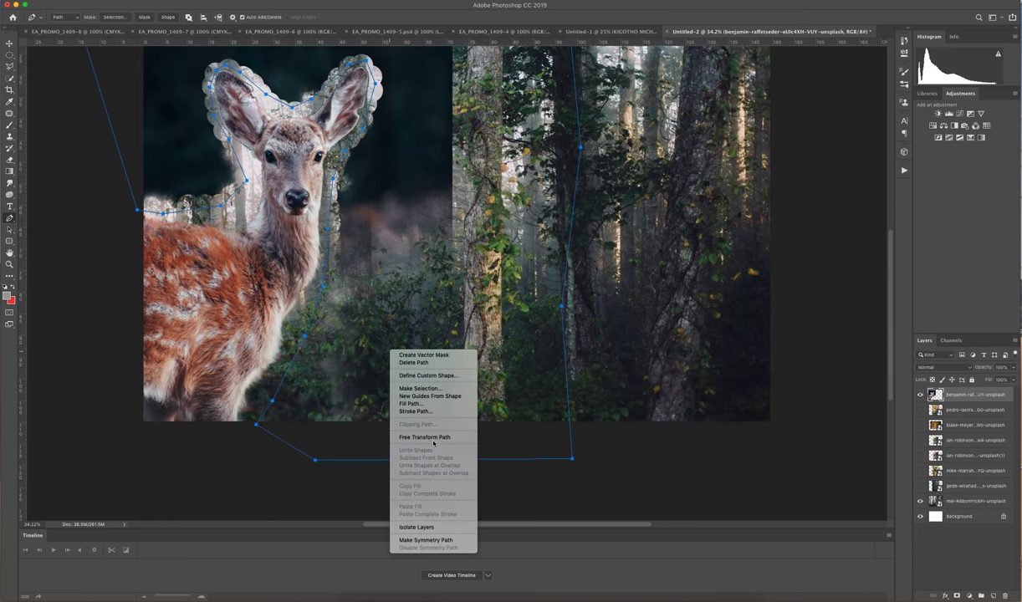
pyautogui.click(428, 391)
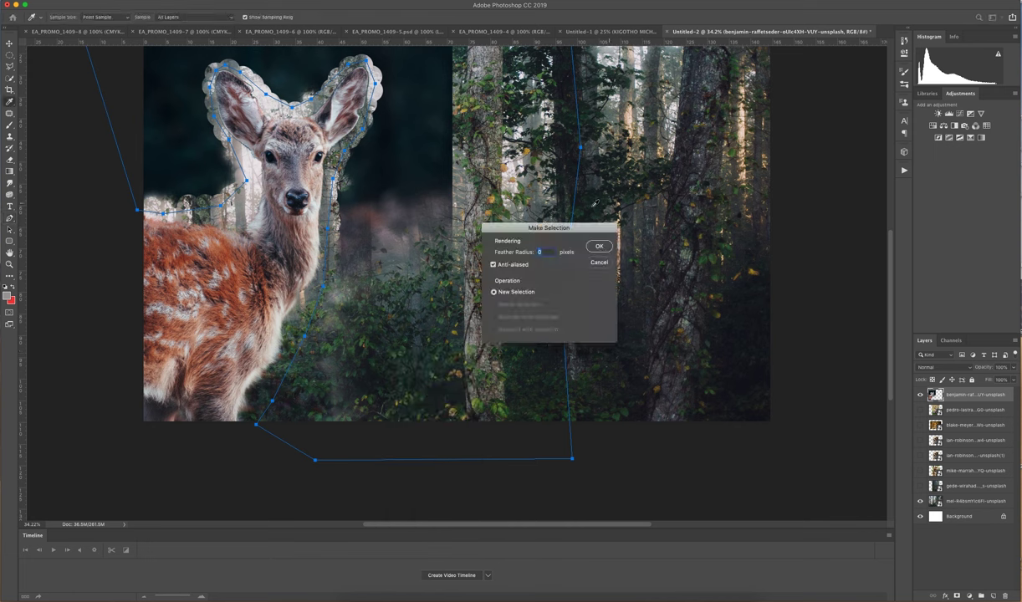
pyautogui.click(598, 245)
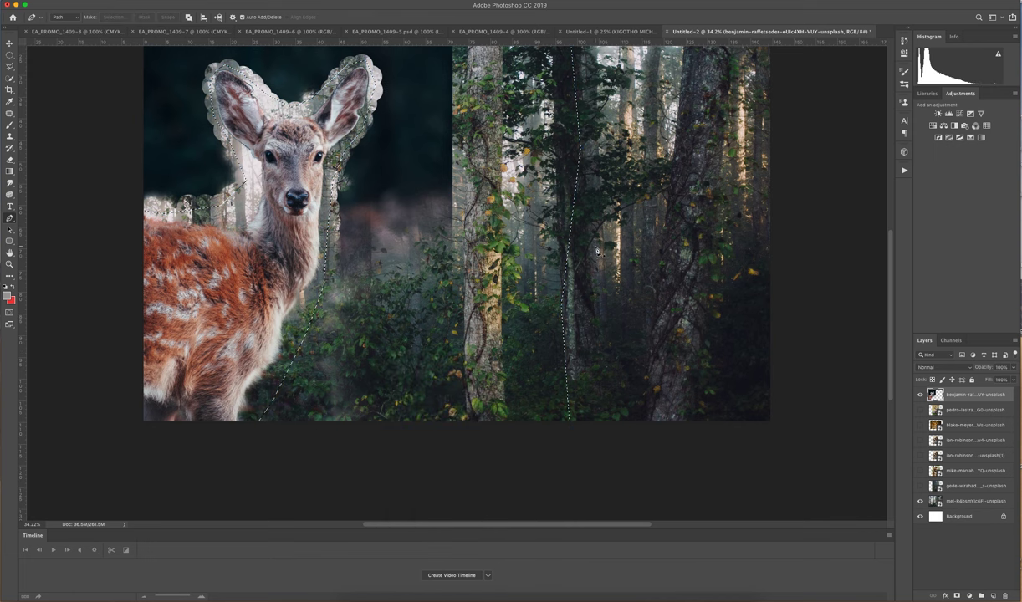
pyautogui.press('Delete')
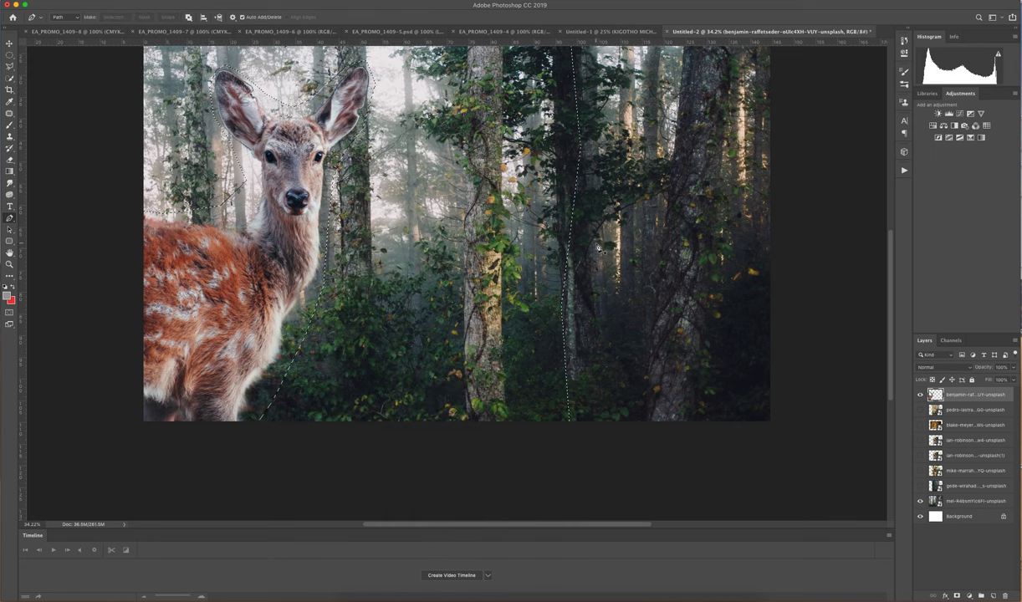
pyautogui.hotkey('ctrl', 'd')
# Scale the deer cutout down and position it in the lower-left corner of the forest scene
pyautogui.click(10, 44)
pyautogui.click(9, 265)
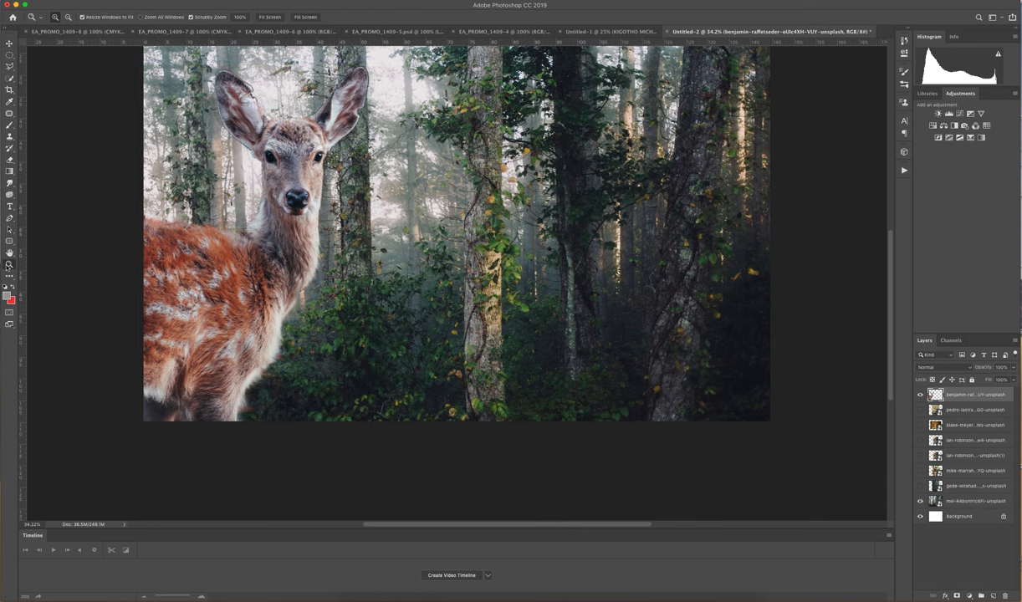
pyautogui.keyDown('alt'); pyautogui.click(483, 124); pyautogui.keyUp('alt')
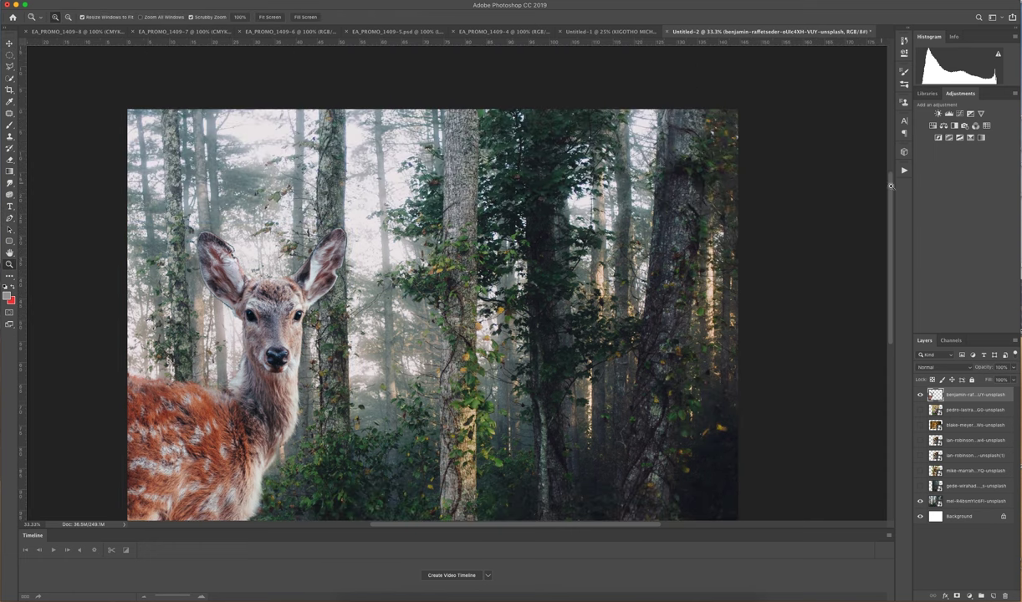
pyautogui.moveTo(891, 186); pyautogui.dragTo(891, 205)
pyautogui.keyDown('alt'); pyautogui.click(441, 252); pyautogui.keyUp('alt')
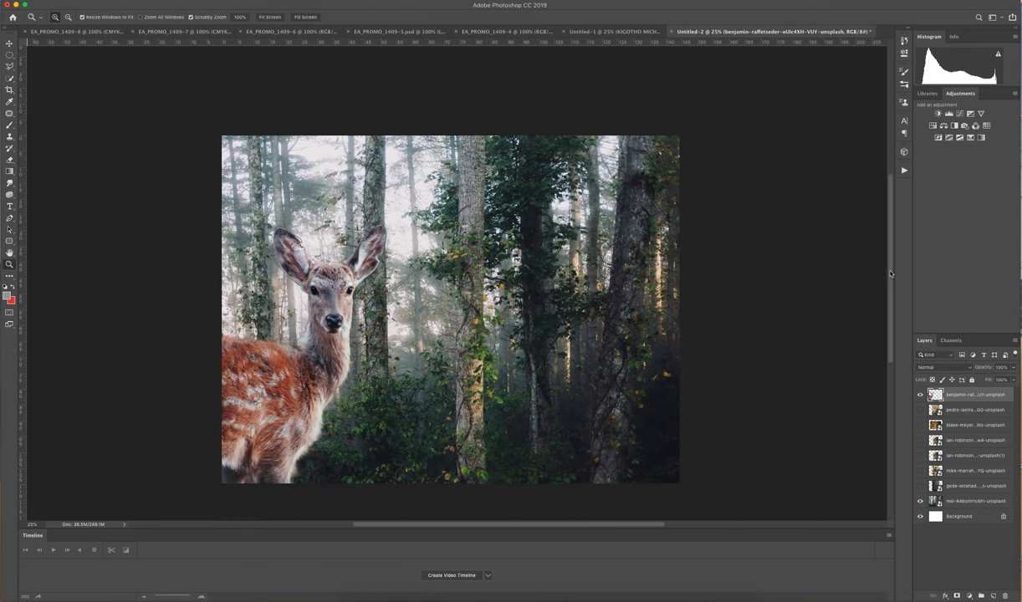
pyautogui.moveTo(890, 273); pyautogui.dragTo(894, 272)
pyautogui.press('v')
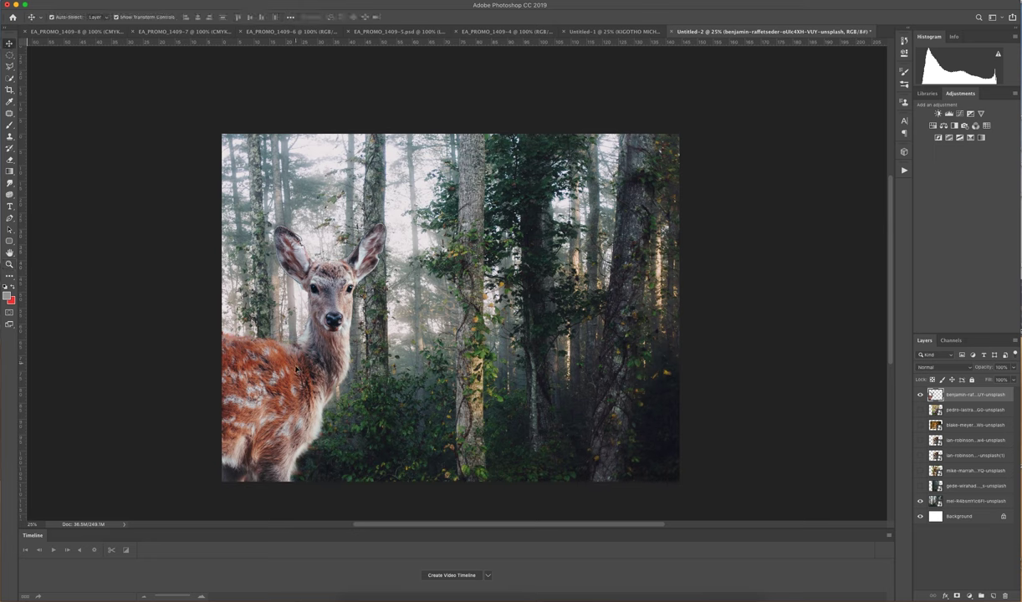
pyautogui.moveTo(389, 220); pyautogui.dragTo(304, 334)
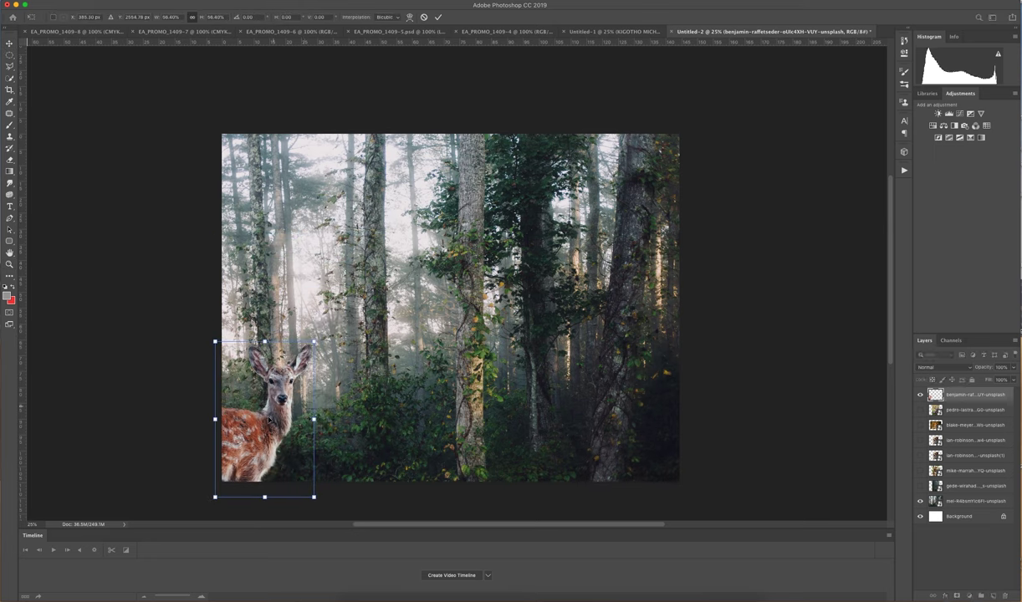
pyautogui.moveTo(267, 418)
pyautogui.mouseDown()
pyautogui.moveTo(324, 385)
pyautogui.moveTo(313, 382)
pyautogui.moveTo(271, 408)
pyautogui.mouseUp()
pyautogui.moveTo(318, 332); pyautogui.dragTo(295, 356)
pyautogui.moveTo(295, 419); pyautogui.dragTo(278, 409)
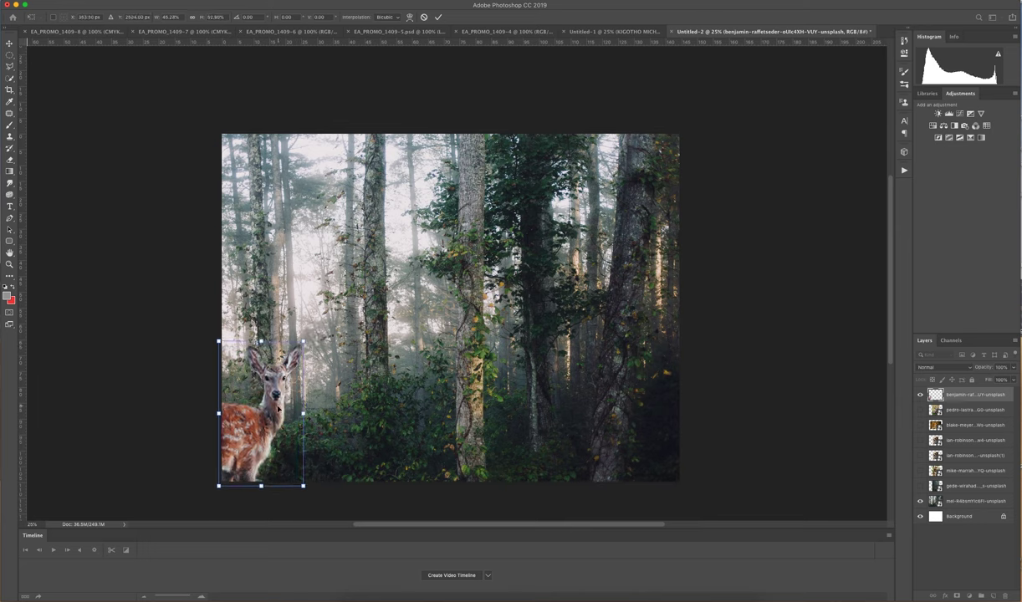
# Enlarge the deer to about 62% width and 68% height from its lower-left corner and apply the transform
pyautogui.moveTo(302, 342); pyautogui.dragTo(325, 315)
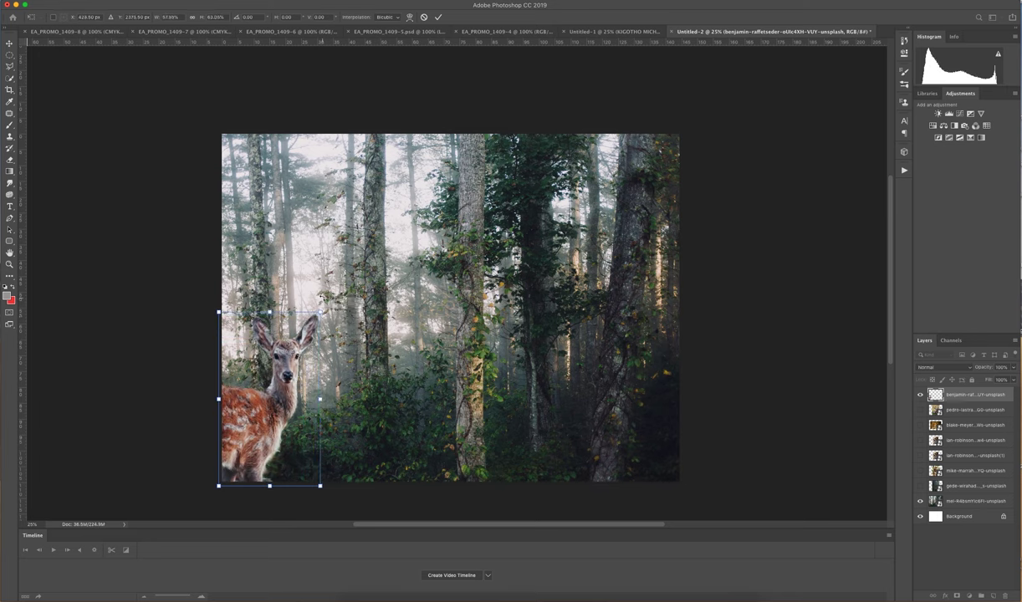
pyautogui.moveTo(322, 311); pyautogui.dragTo(327, 299)
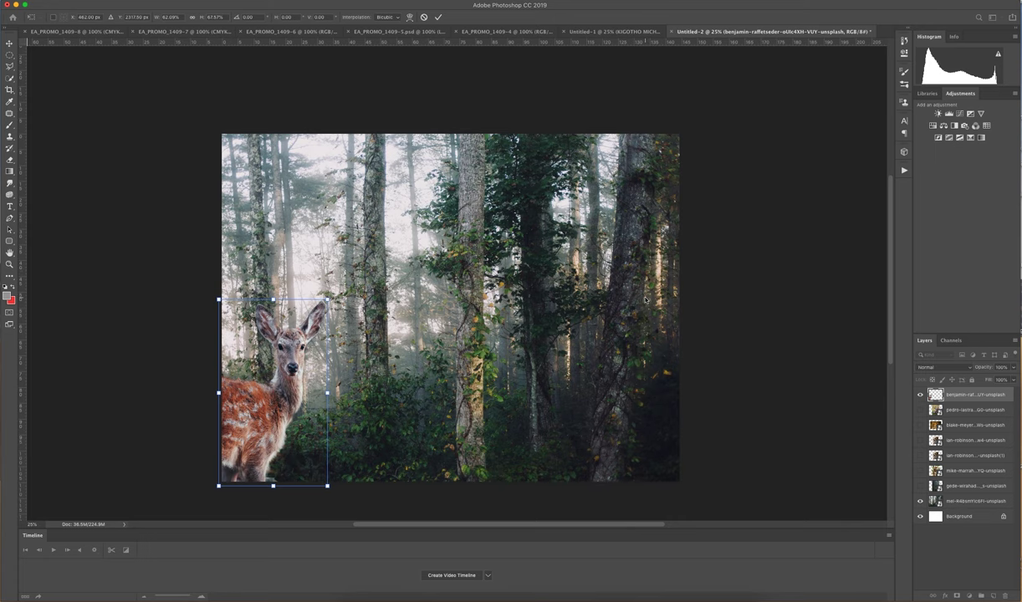
pyautogui.scroll(-1, 894, 319)
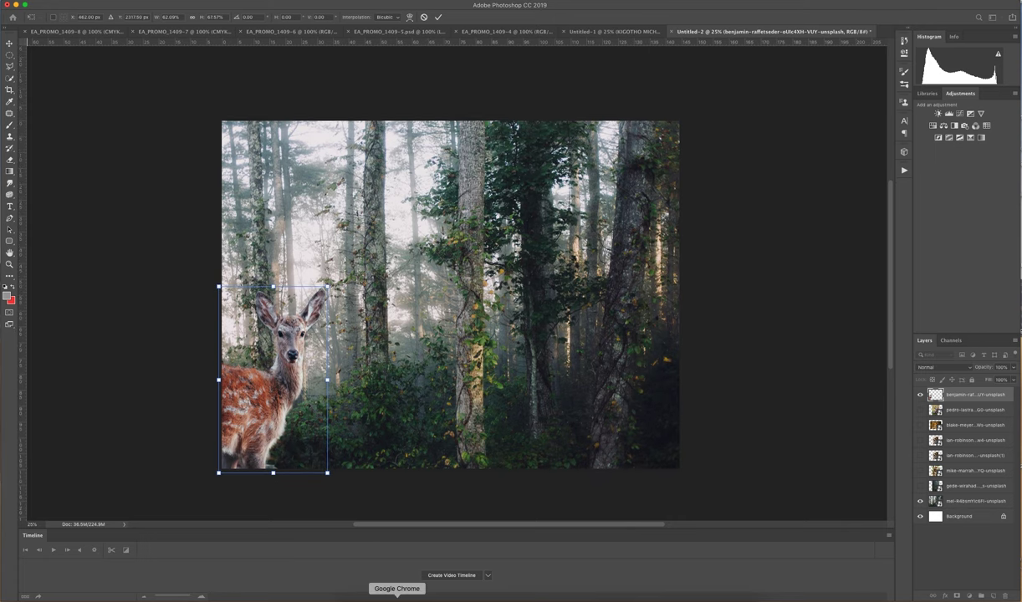
pyautogui.press('Return')
# Show and select the antlered deer layer, hide the finished deer cutout and magnify the antlered deer to 50%
pyautogui.click(921, 410)
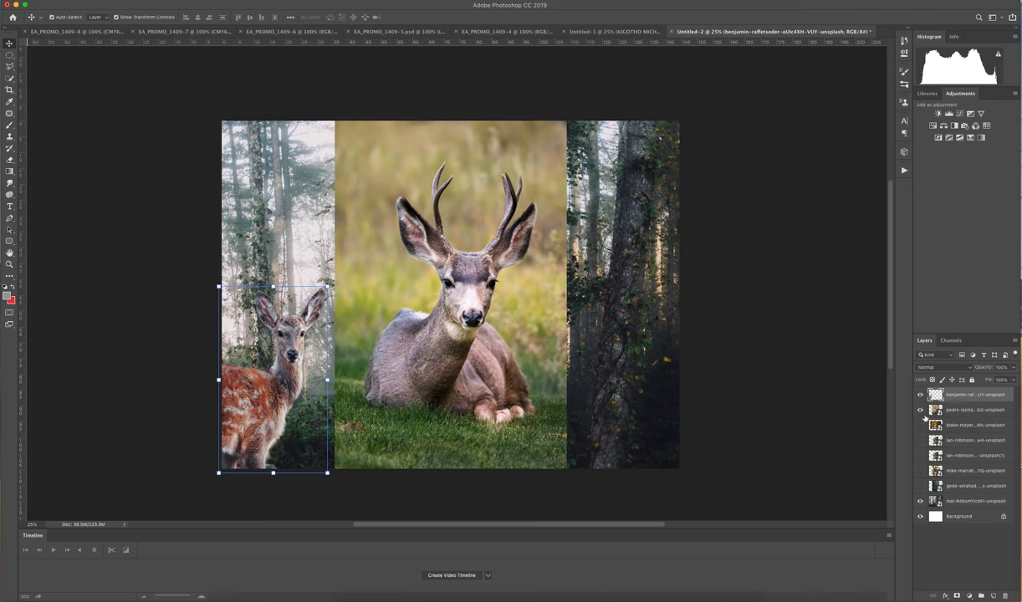
pyautogui.click(921, 395)
pyautogui.click(951, 411)
pyautogui.click(11, 264)
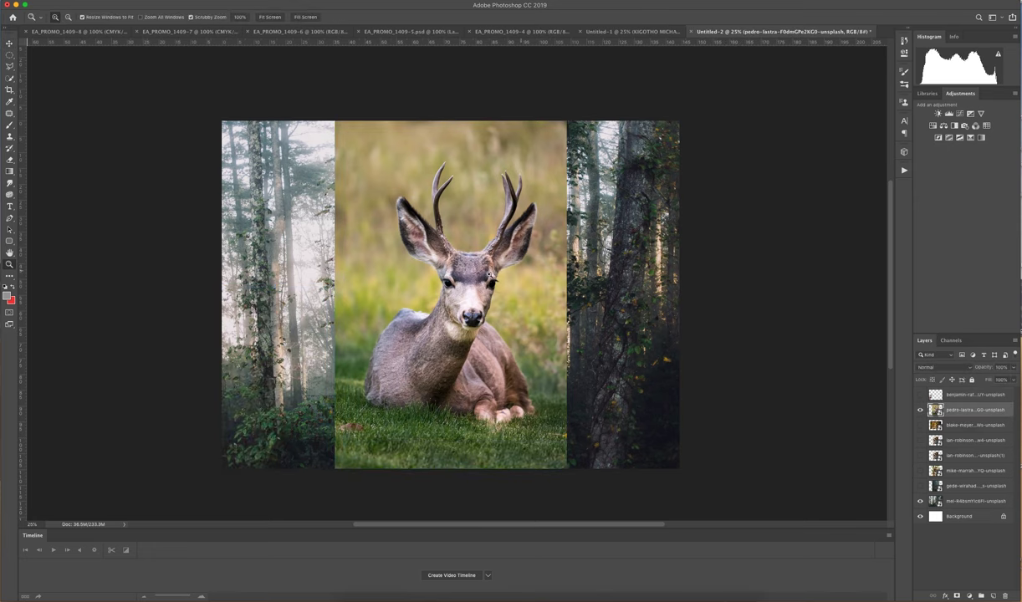
pyautogui.click(469, 262)
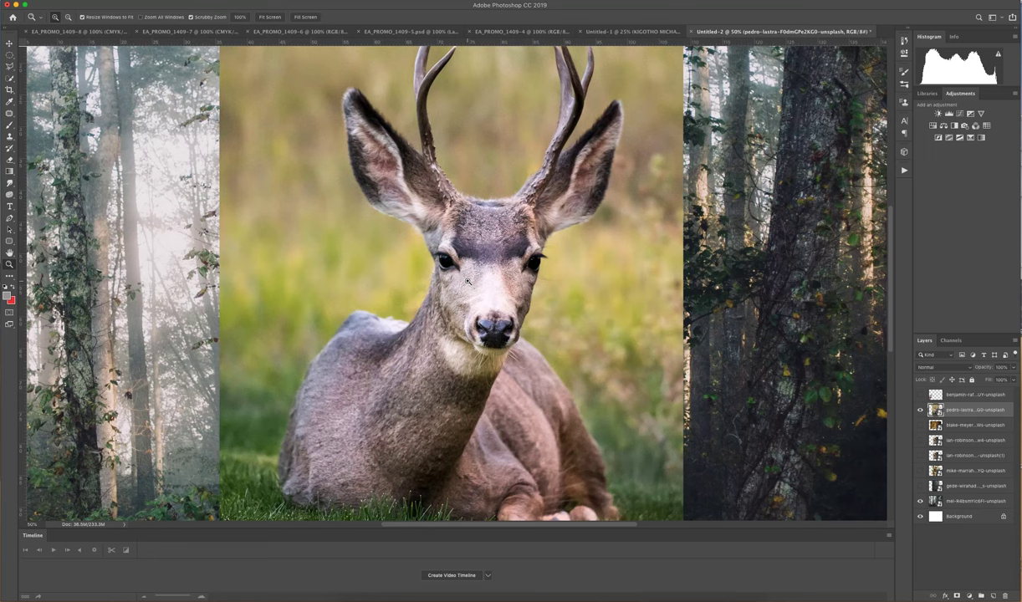
# Choose the Background Eraser for the antlered deer photo and rasterize its layer so it can be erased
pyautogui.moveTo(895, 237); pyautogui.dragTo(886, 210)
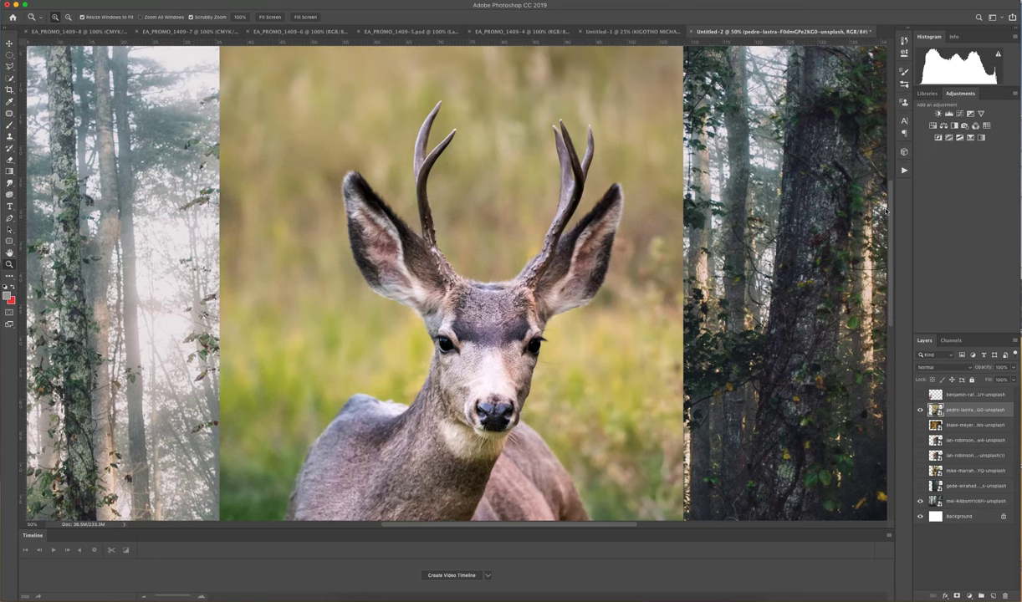
pyautogui.click(10, 159)
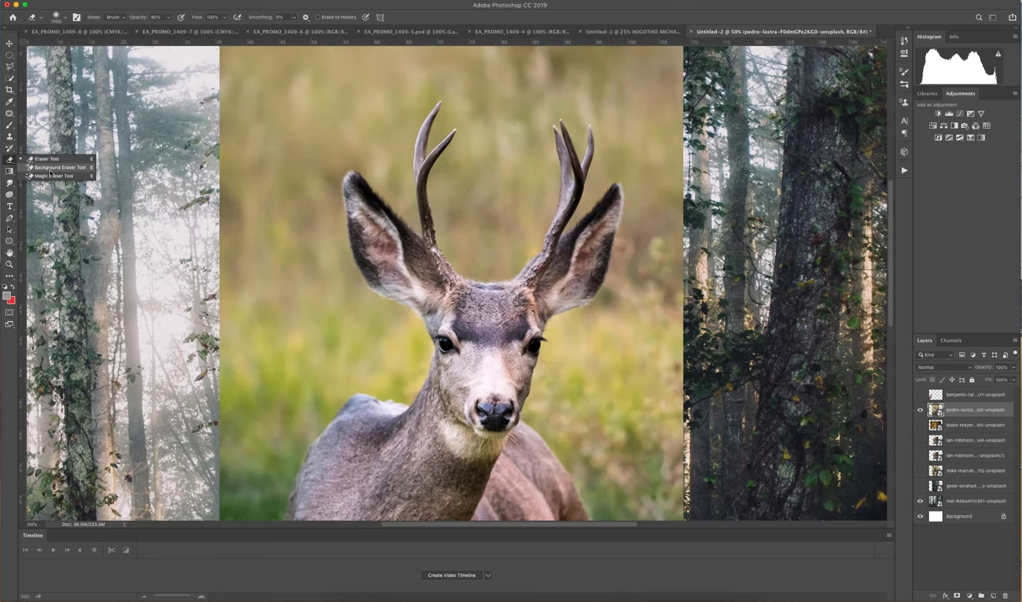
pyautogui.click(50, 164)
pyautogui.click(409, 153)
pyautogui.click(616, 185)
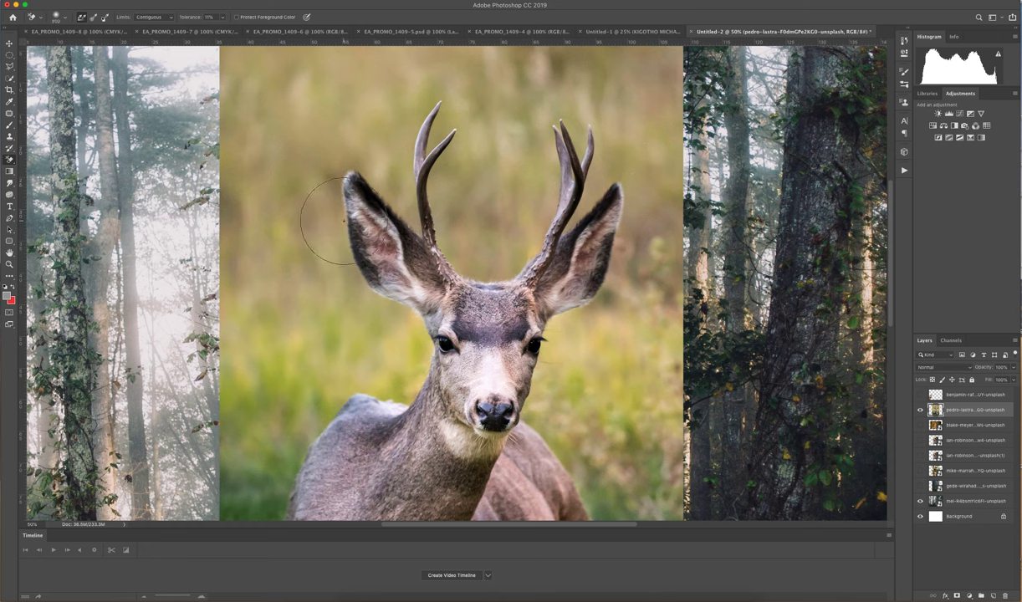
# Erase the meadow background around the deer's antlers, ears, neck and back with the Background Eraser, undoing the first attempt
pyautogui.moveTo(343, 220)
pyautogui.mouseDown()
pyautogui.moveTo(355, 164)
pyautogui.moveTo(408, 209)
pyautogui.moveTo(390, 155)
pyautogui.moveTo(427, 102)
pyautogui.moveTo(447, 119)
pyautogui.moveTo(433, 141)
pyautogui.moveTo(475, 142)
pyautogui.moveTo(446, 177)
pyautogui.moveTo(454, 226)
pyautogui.moveTo(508, 242)
pyautogui.moveTo(513, 213)
pyautogui.moveTo(529, 201)
pyautogui.moveTo(538, 138)
pyautogui.moveTo(576, 121)
pyautogui.moveTo(579, 172)
pyautogui.moveTo(596, 192)
pyautogui.moveTo(619, 167)
pyautogui.moveTo(613, 111)
pyautogui.moveTo(639, 195)
pyautogui.moveTo(620, 279)
pyautogui.moveTo(564, 336)
pyautogui.moveTo(558, 397)
pyautogui.moveTo(536, 417)
pyautogui.moveTo(554, 423)
pyautogui.moveTo(523, 418)
pyautogui.moveTo(580, 417)
pyautogui.mouseUp()
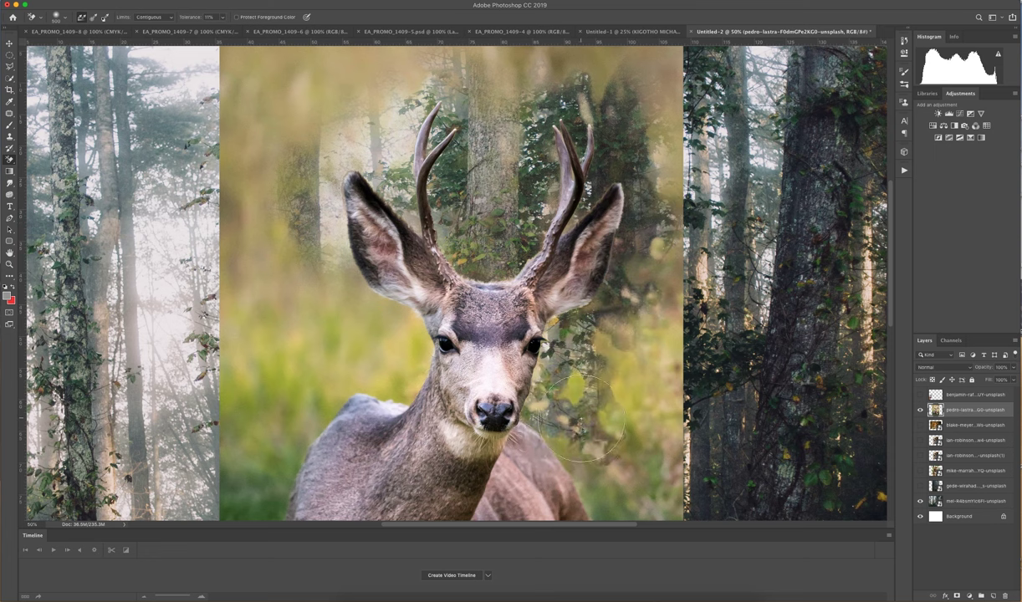
pyautogui.hotkey('ctrl', 'z')
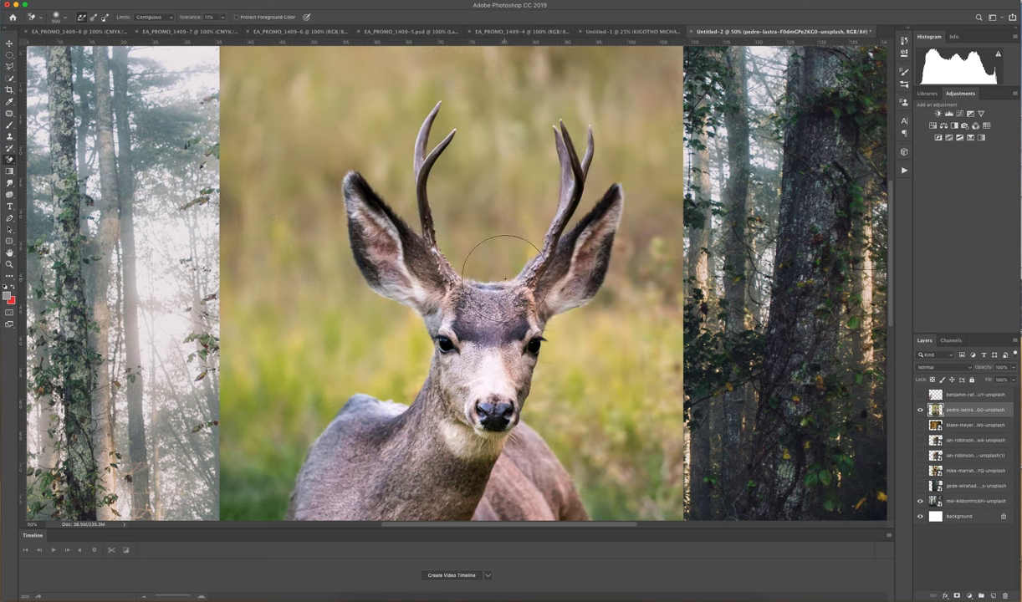
pyautogui.moveTo(502, 238)
pyautogui.mouseDown()
pyautogui.moveTo(489, 242)
pyautogui.moveTo(477, 211)
pyautogui.moveTo(535, 250)
pyautogui.moveTo(479, 183)
pyautogui.moveTo(474, 110)
pyautogui.moveTo(411, 172)
pyautogui.moveTo(391, 168)
pyautogui.moveTo(401, 103)
pyautogui.moveTo(443, 92)
pyautogui.moveTo(457, 159)
pyautogui.mouseUp()
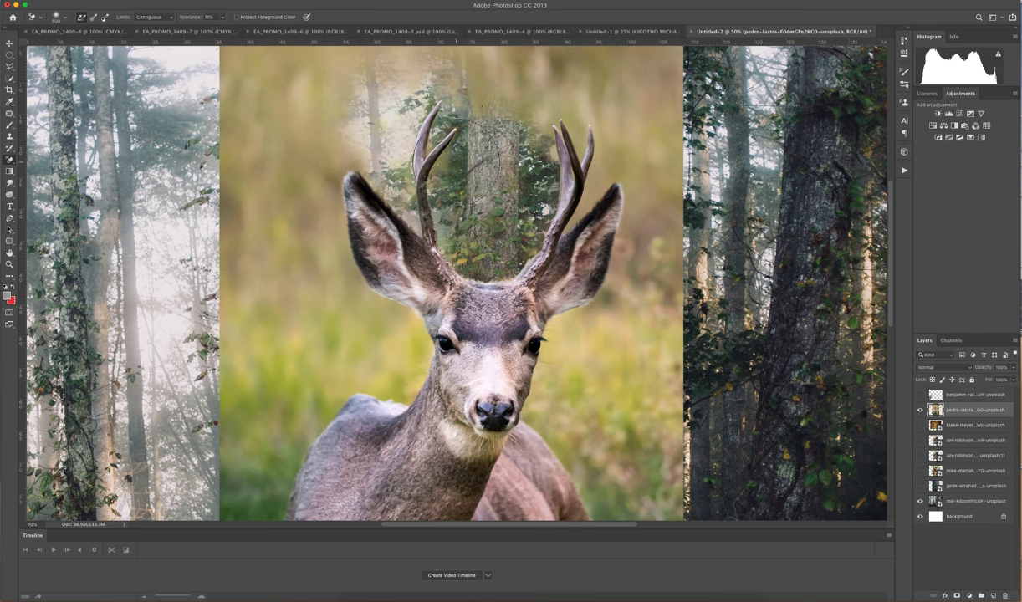
pyautogui.moveTo(320, 103)
pyautogui.mouseDown()
pyautogui.moveTo(355, 158)
pyautogui.moveTo(336, 167)
pyautogui.moveTo(326, 205)
pyautogui.moveTo(340, 263)
pyautogui.moveTo(417, 345)
pyautogui.moveTo(323, 331)
pyautogui.moveTo(407, 343)
pyautogui.moveTo(383, 305)
pyautogui.moveTo(421, 333)
pyautogui.moveTo(422, 370)
pyautogui.moveTo(394, 390)
pyautogui.moveTo(412, 402)
pyautogui.moveTo(425, 382)
pyautogui.moveTo(408, 403)
pyautogui.moveTo(434, 332)
pyautogui.moveTo(426, 364)
pyautogui.moveTo(430, 350)
pyautogui.moveTo(310, 431)
pyautogui.moveTo(283, 435)
pyautogui.moveTo(310, 401)
pyautogui.moveTo(373, 388)
pyautogui.moveTo(234, 449)
pyautogui.moveTo(334, 515)
pyautogui.moveTo(242, 343)
pyautogui.moveTo(263, 464)
pyautogui.moveTo(329, 389)
pyautogui.moveTo(392, 387)
pyautogui.moveTo(332, 335)
pyautogui.mouseUp()
pyautogui.moveTo(536, 334)
pyautogui.mouseDown()
pyautogui.moveTo(549, 403)
pyautogui.moveTo(531, 419)
pyautogui.moveTo(558, 434)
pyautogui.moveTo(561, 455)
pyautogui.moveTo(551, 445)
pyautogui.moveTo(594, 515)
pyautogui.moveTo(590, 480)
pyautogui.moveTo(564, 441)
pyautogui.moveTo(567, 386)
pyautogui.moveTo(573, 391)
pyautogui.moveTo(554, 325)
pyautogui.moveTo(550, 402)
pyautogui.moveTo(537, 410)
pyautogui.moveTo(569, 423)
pyautogui.moveTo(567, 343)
pyautogui.moveTo(590, 306)
pyautogui.moveTo(585, 318)
pyautogui.moveTo(615, 322)
pyautogui.moveTo(615, 271)
pyautogui.moveTo(607, 336)
pyautogui.moveTo(580, 305)
pyautogui.moveTo(564, 326)
pyautogui.moveTo(632, 212)
pyautogui.moveTo(584, 147)
pyautogui.moveTo(535, 112)
pyautogui.moveTo(398, 119)
pyautogui.moveTo(437, 171)
pyautogui.moveTo(421, 150)
pyautogui.moveTo(406, 172)
pyautogui.moveTo(318, 164)
pyautogui.moveTo(326, 233)
pyautogui.moveTo(337, 239)
pyautogui.moveTo(329, 253)
pyautogui.moveTo(292, 250)
pyautogui.moveTo(282, 231)
pyautogui.moveTo(293, 259)
pyautogui.moveTo(268, 238)
pyautogui.moveTo(334, 285)
pyautogui.moveTo(358, 347)
pyautogui.moveTo(334, 401)
pyautogui.moveTo(569, 440)
pyautogui.mouseUp()
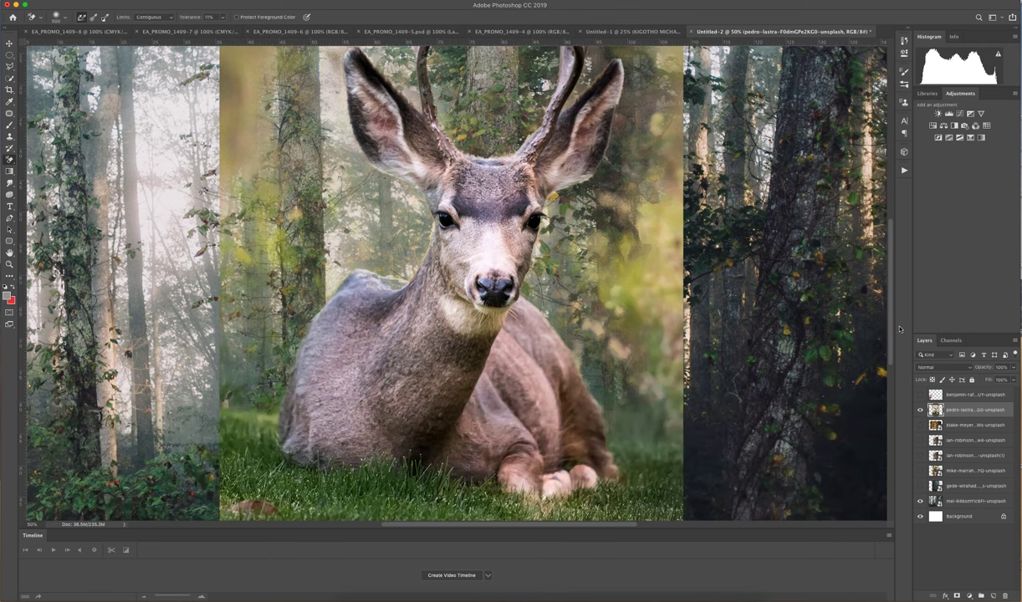
pyautogui.scroll(-3, 555, 390)
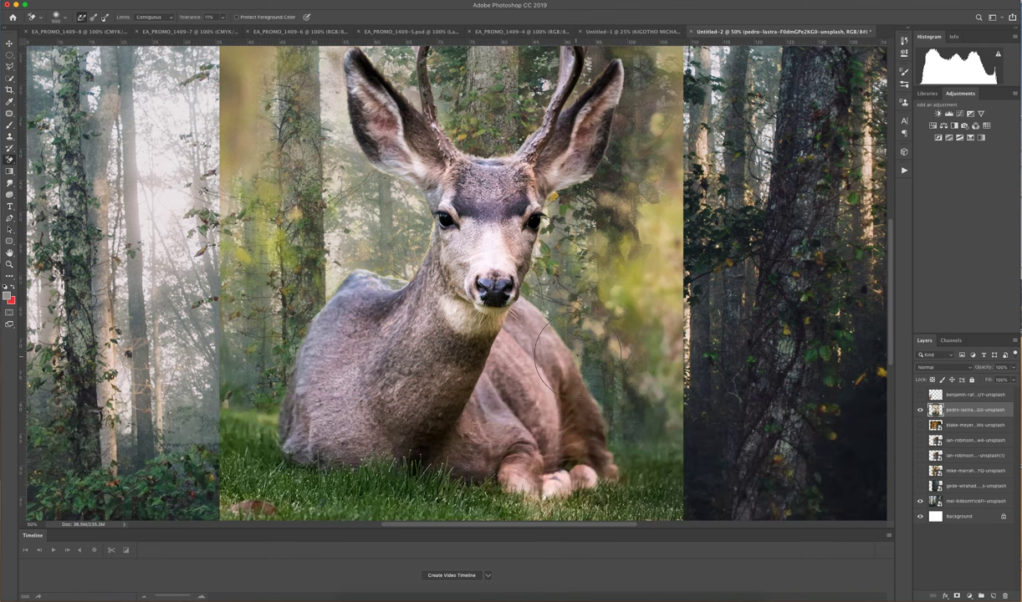
pyautogui.moveTo(569, 326)
pyautogui.mouseDown()
pyautogui.moveTo(615, 341)
pyautogui.moveTo(649, 387)
pyautogui.mouseUp()
pyautogui.moveTo(230, 371)
pyautogui.mouseDown()
pyautogui.moveTo(228, 413)
pyautogui.moveTo(224, 387)
pyautogui.mouseUp()
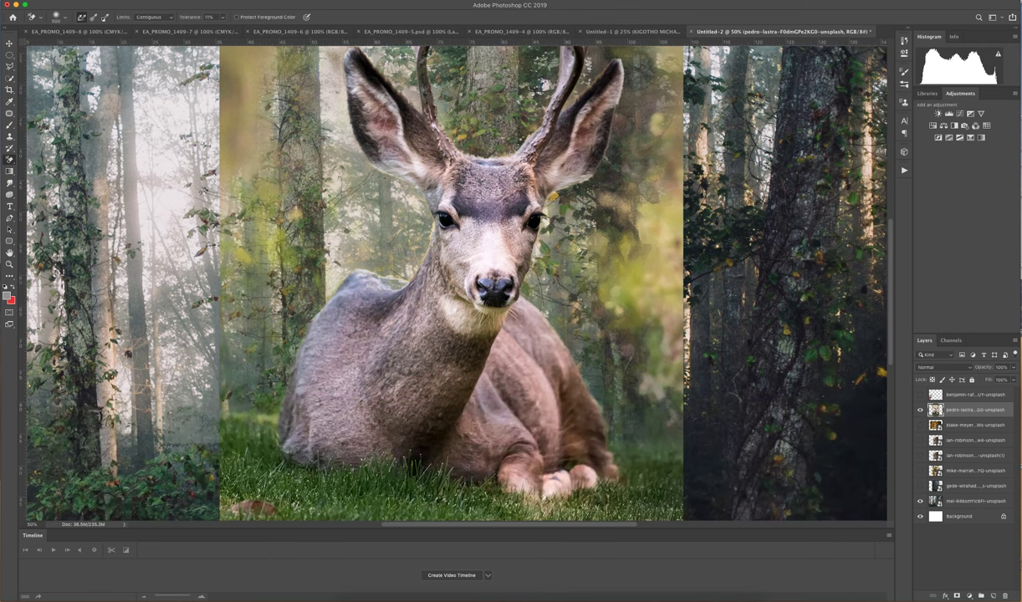
# Switch to the regular Eraser with a large soft brush and erase the leftover background left of the antlered deer
pyautogui.rightClick(9, 159)
pyautogui.click(51, 152)
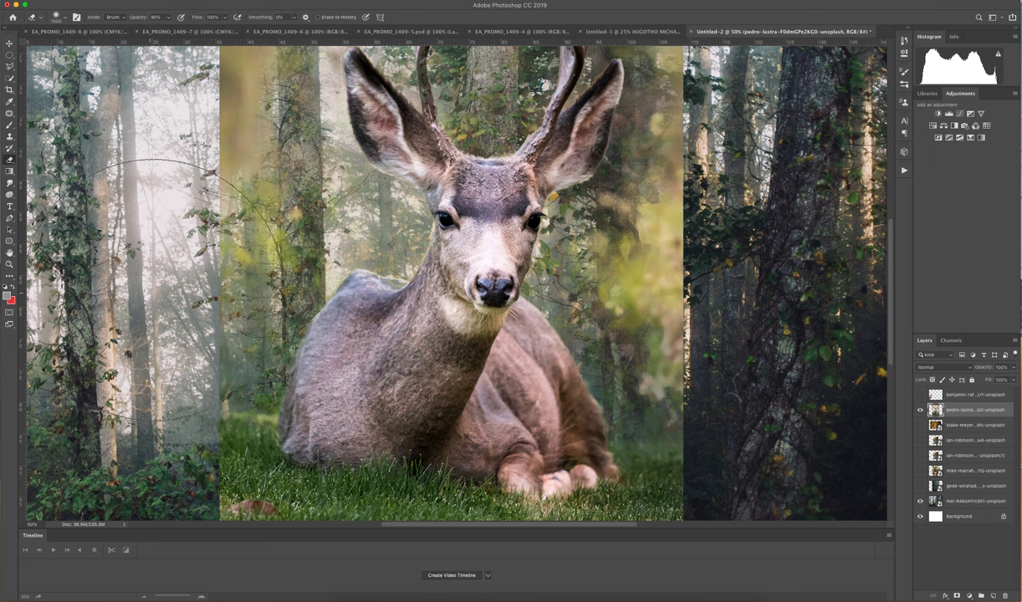
pyautogui.moveTo(209, 246); pyautogui.dragTo(209, 246)
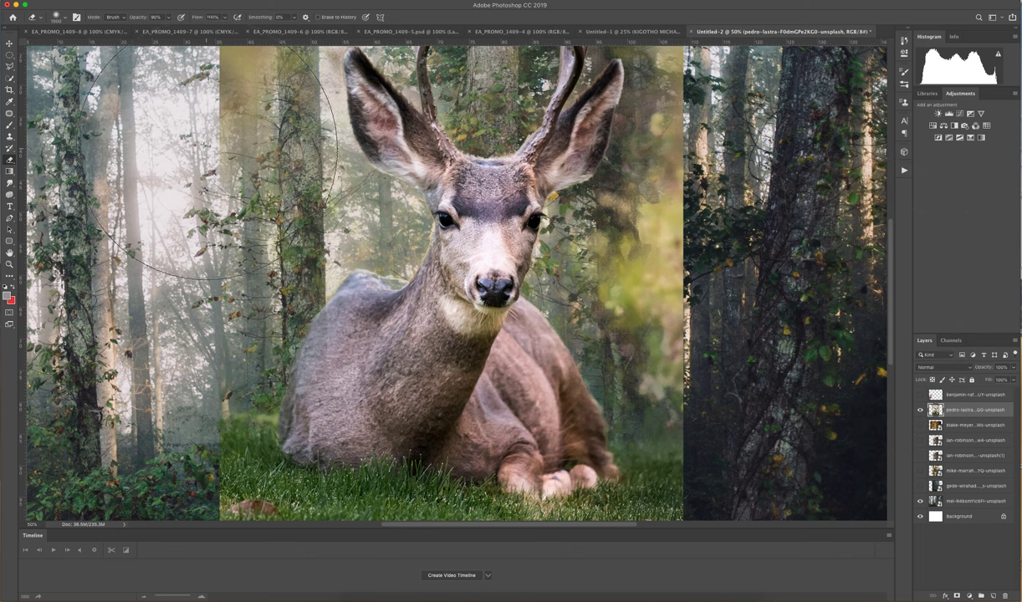
# Erase the remaining blurred meadow above the antlers and along the right side of the deer photo
pyautogui.scroll(-2, 213, 164)
pyautogui.scroll(3, 213, 159)
pyautogui.scroll(-5, 214, 159)
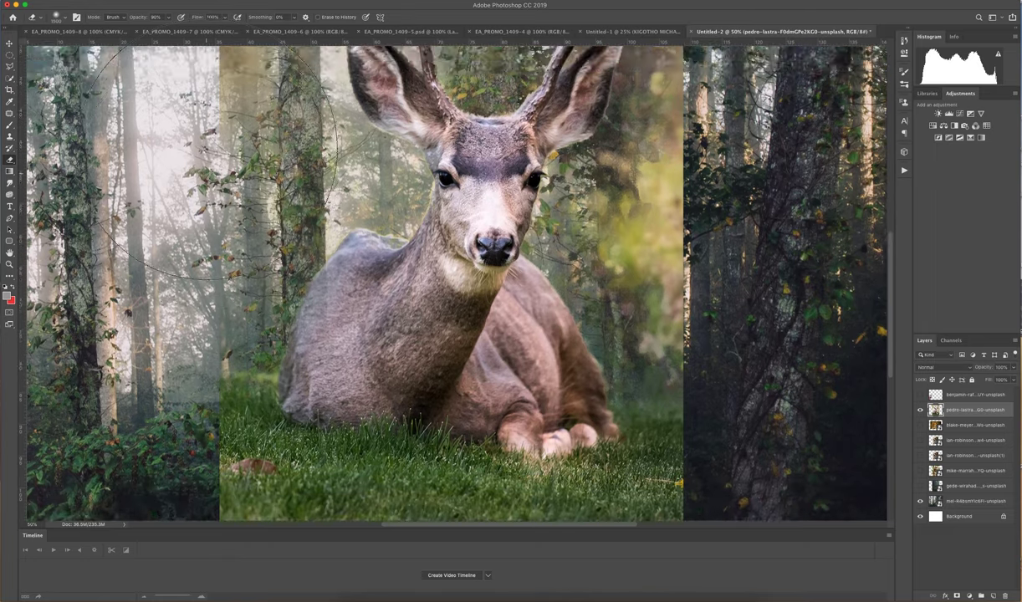
pyautogui.scroll(3, 213, 159)
pyautogui.scroll(-4, 213, 163)
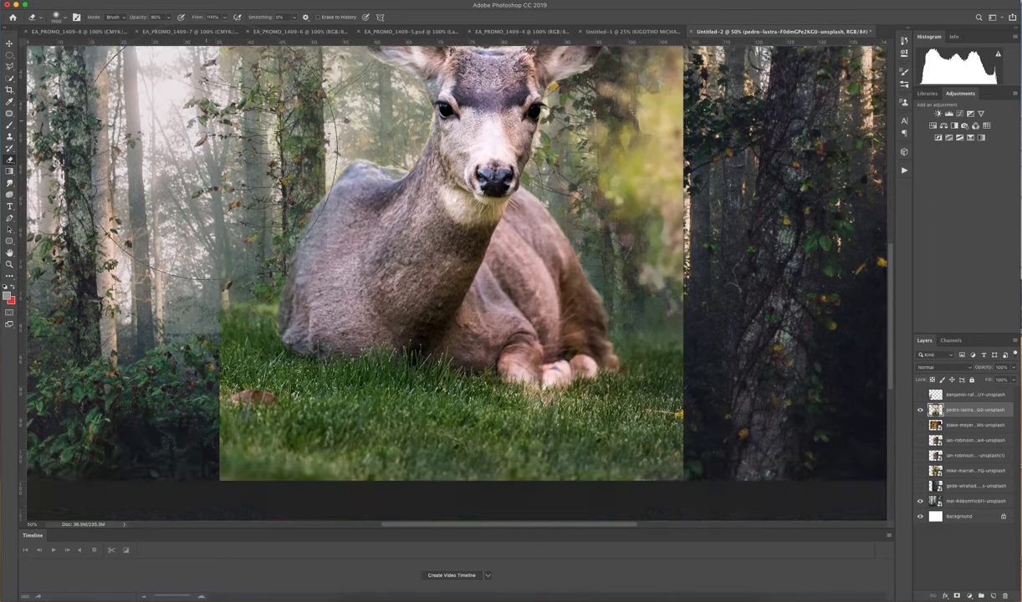
pyautogui.scroll(6, 213, 165)
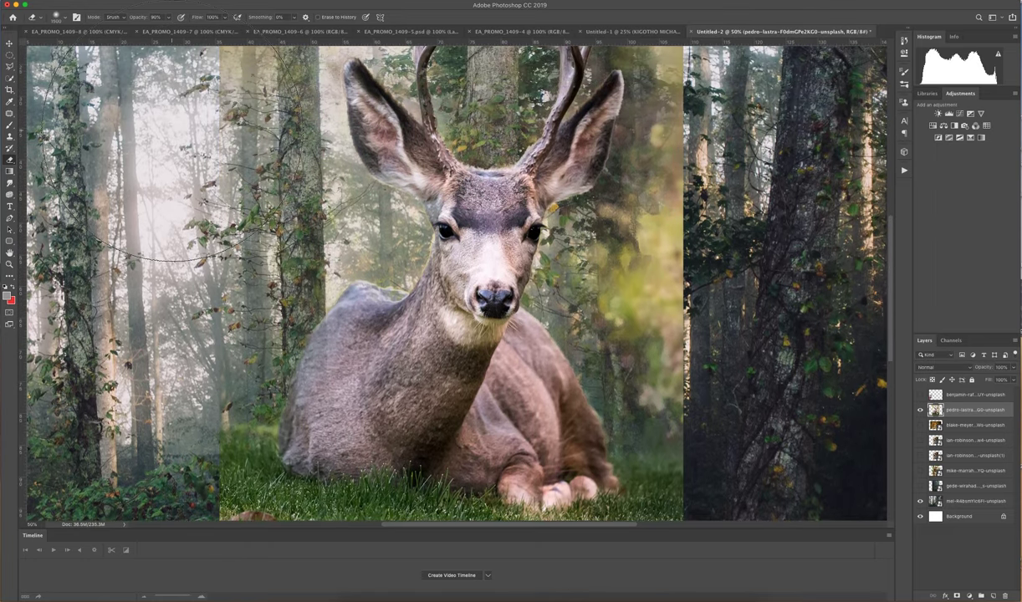
pyautogui.scroll(10, 176, 134)
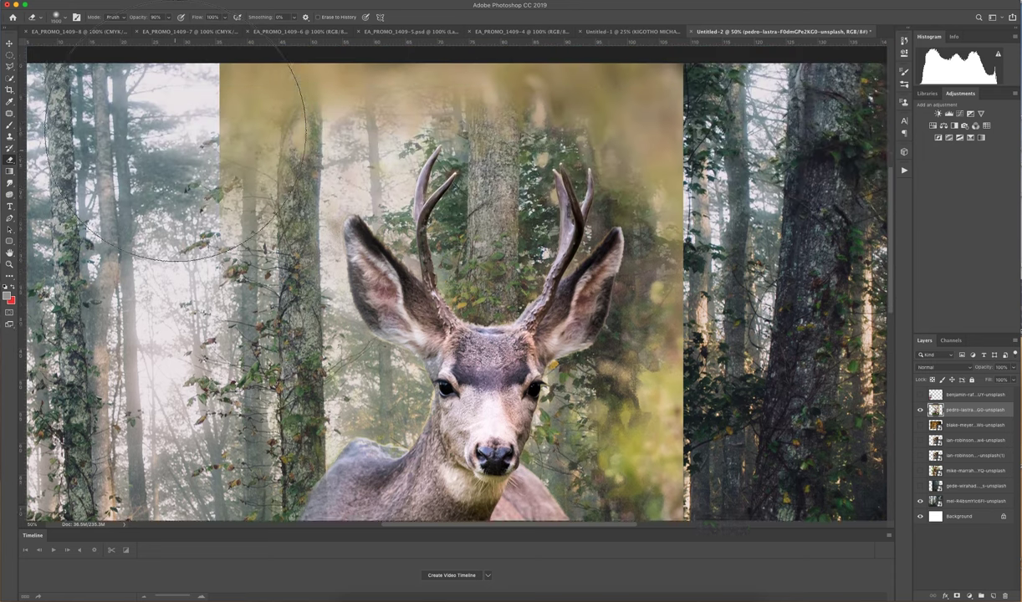
pyautogui.scroll(3, 176, 146)
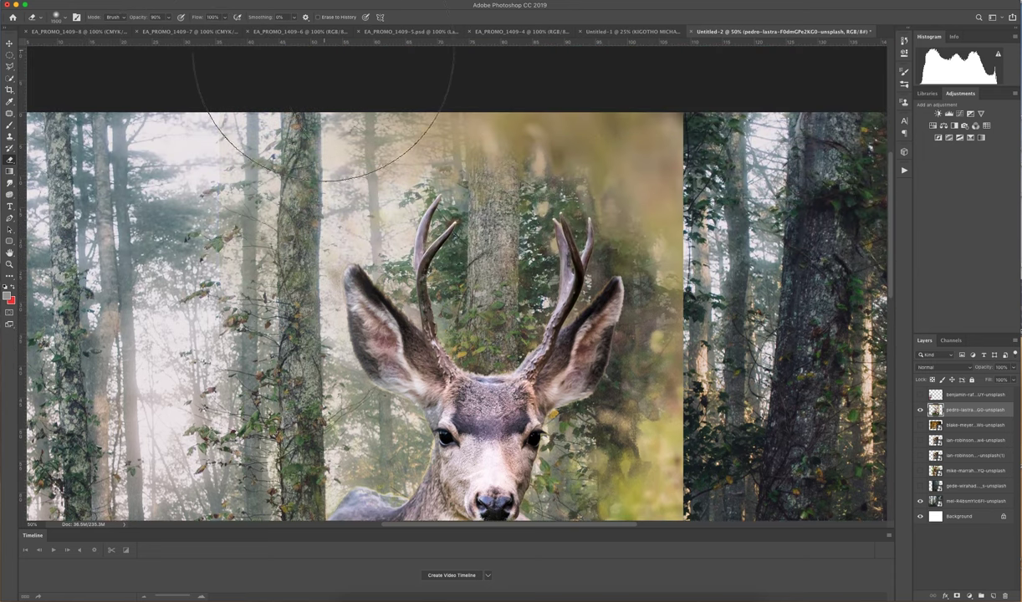
pyautogui.moveTo(324, 50)
pyautogui.mouseDown()
pyautogui.moveTo(414, 53)
pyautogui.moveTo(485, 29)
pyautogui.moveTo(559, 41)
pyautogui.moveTo(633, 80)
pyautogui.moveTo(752, 102)
pyautogui.moveTo(756, 151)
pyautogui.moveTo(794, 229)
pyautogui.moveTo(799, 382)
pyautogui.moveTo(736, 502)
pyautogui.moveTo(833, 446)
pyautogui.moveTo(736, 444)
pyautogui.moveTo(715, 390)
pyautogui.moveTo(680, 363)
pyautogui.moveTo(636, 367)
pyautogui.moveTo(635, 350)
pyautogui.moveTo(583, 390)
pyautogui.moveTo(561, 389)
pyautogui.moveTo(619, 276)
pyautogui.mouseUp()
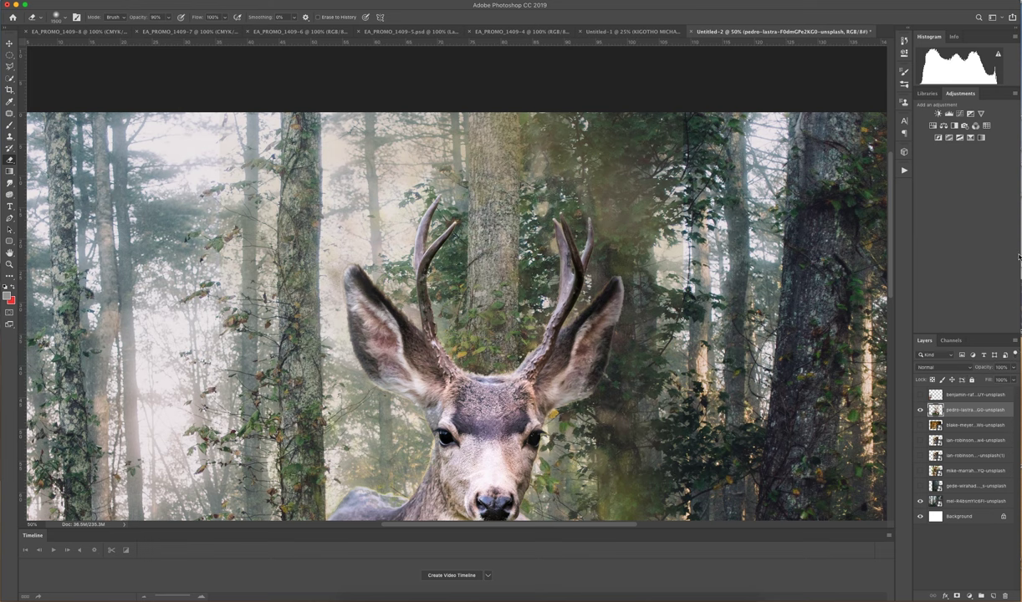
# Reduce the soft eraser's brush size and erase along the deer photo's lower right edge
pyautogui.scroll(-1, 989, 261)
pyautogui.scroll(-3, 990, 261)
pyautogui.scroll(5, 990, 261)
pyautogui.scroll(-4, 989, 261)
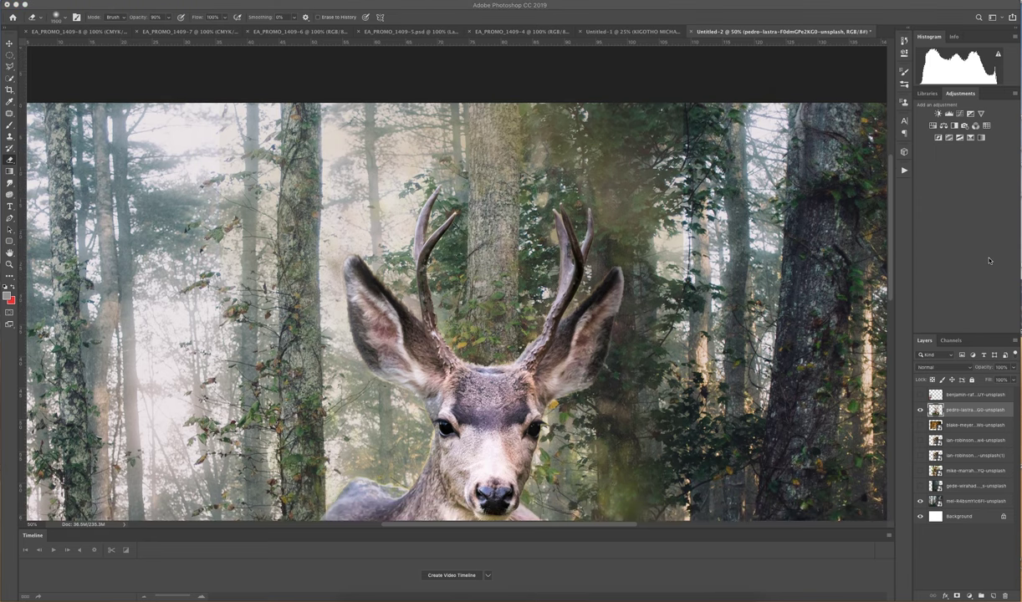
pyautogui.scroll(10, 990, 261)
pyautogui.scroll(-15, 990, 261)
pyautogui.scroll(20, 990, 261)
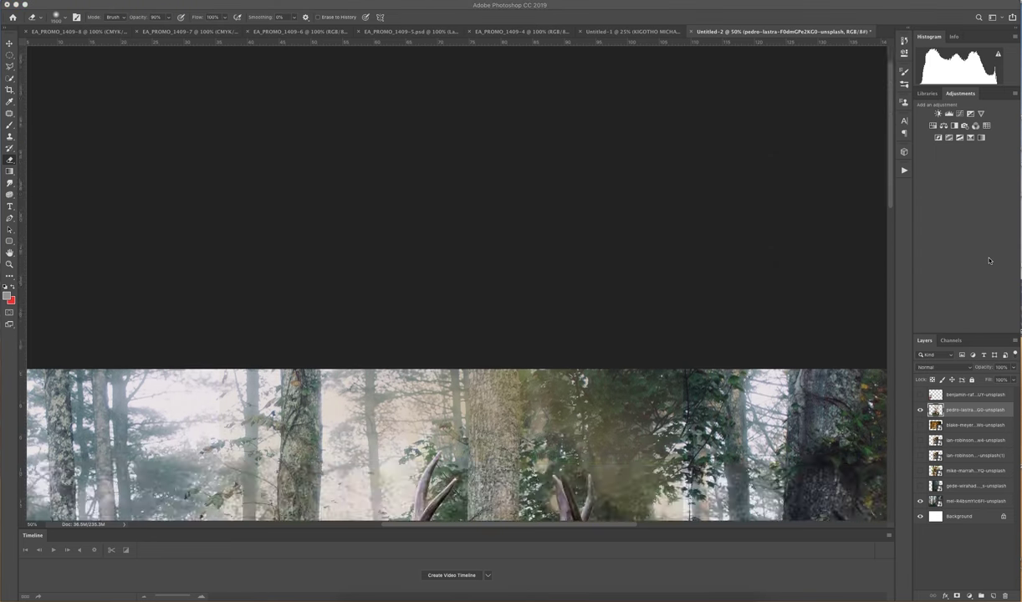
pyautogui.moveTo(891, 143); pyautogui.dragTo(890, 301)
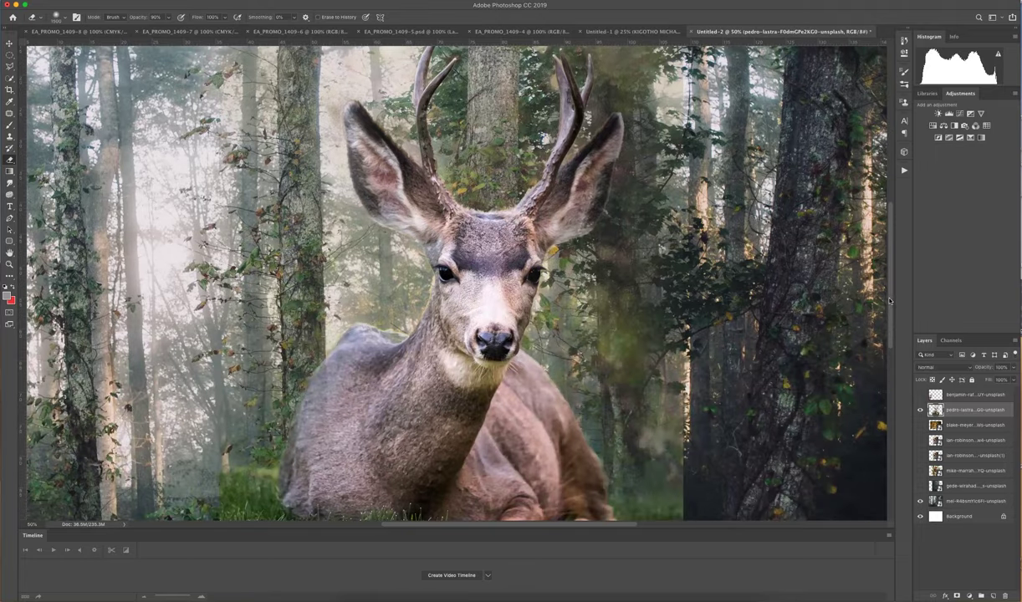
pyautogui.click(66, 18)
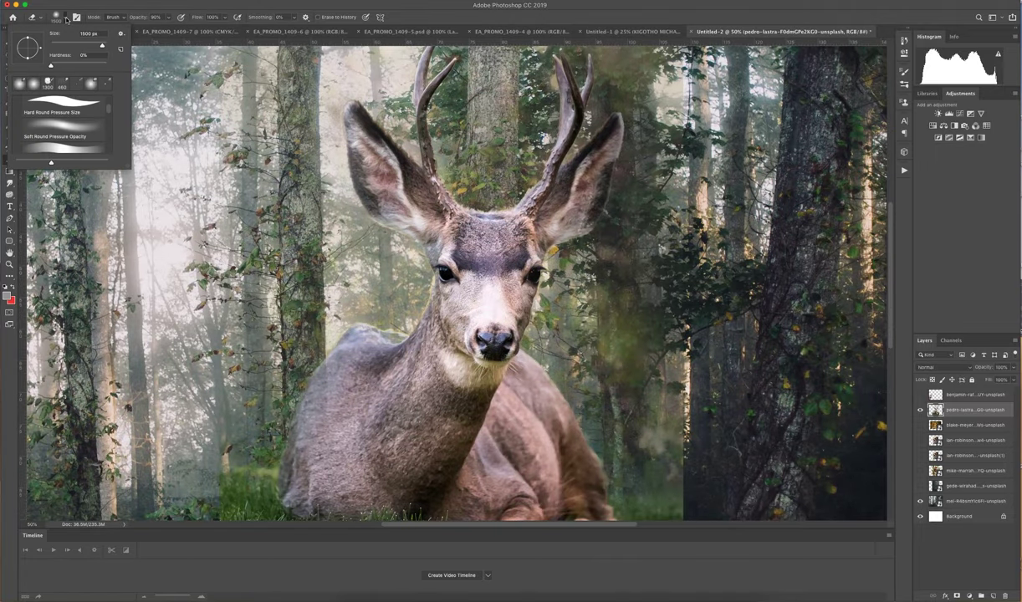
pyautogui.moveTo(99, 45); pyautogui.dragTo(90, 46)
pyautogui.press('Return')
pyautogui.moveTo(687, 463)
pyautogui.mouseDown()
pyautogui.moveTo(677, 453)
pyautogui.moveTo(687, 476)
pyautogui.moveTo(728, 376)
pyautogui.mouseUp()
# Fit the image on screen, scale the antlered deer to about 76% and move it right and down in the forest
pyautogui.press('z')
pyautogui.rightClick(291, 271)
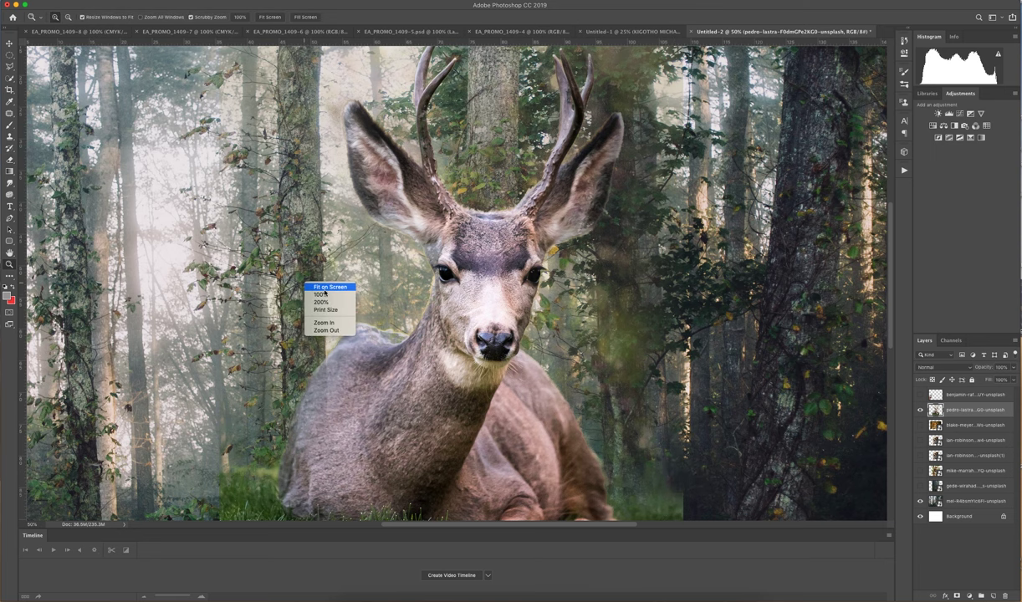
pyautogui.click(324, 290)
pyautogui.click(9, 42)
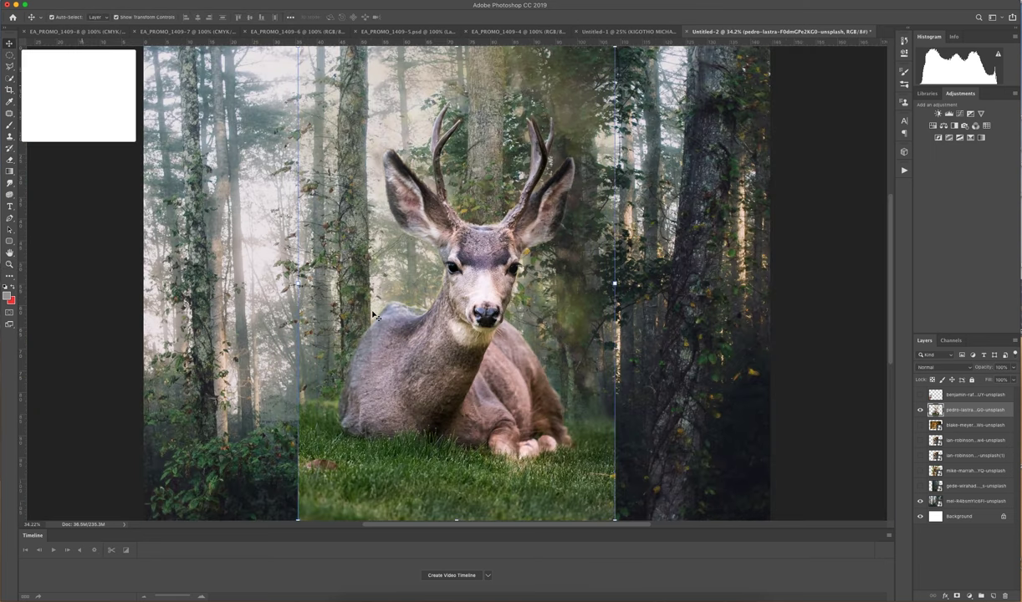
pyautogui.moveTo(615, 519); pyautogui.dragTo(542, 470)
pyautogui.hotkey('ctrl', 'z')
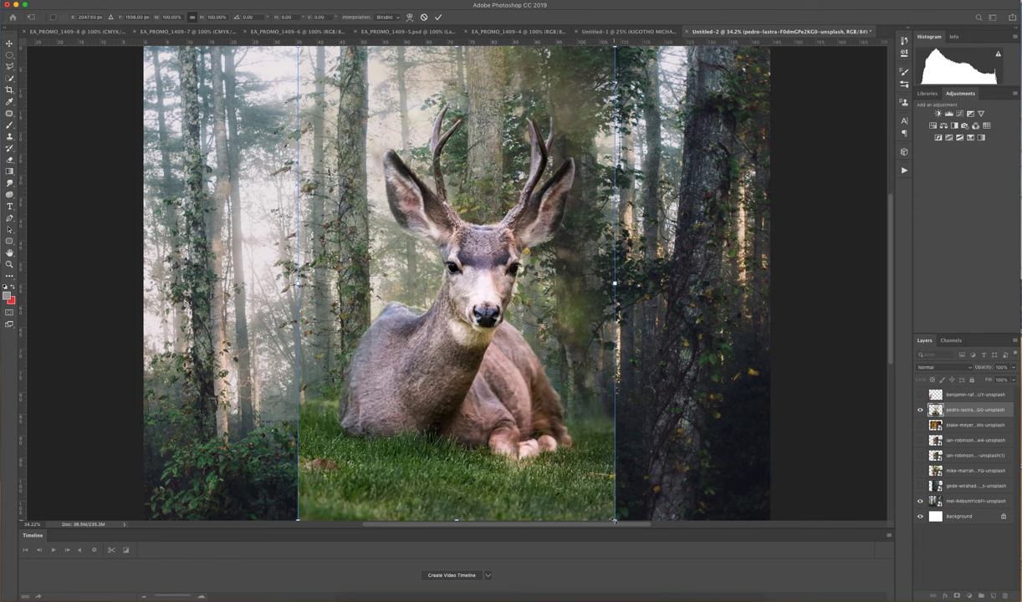
pyautogui.moveTo(614, 519); pyautogui.dragTo(587, 468)
pyautogui.scroll(-2, 892, 309)
pyautogui.moveTo(556, 387); pyautogui.dragTo(556, 355)
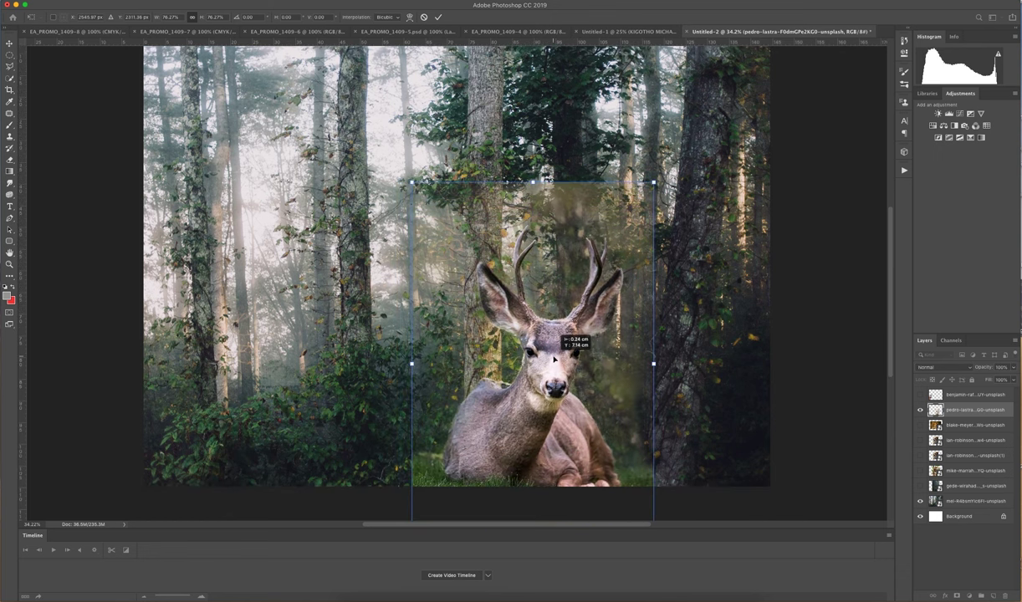
# Shrink the antlered deer to about 45%, place it along the forest's lower edge between the right-hand trunks and apply the transform
pyautogui.moveTo(653, 181); pyautogui.dragTo(554, 329)
pyautogui.moveTo(501, 397); pyautogui.dragTo(588, 379)
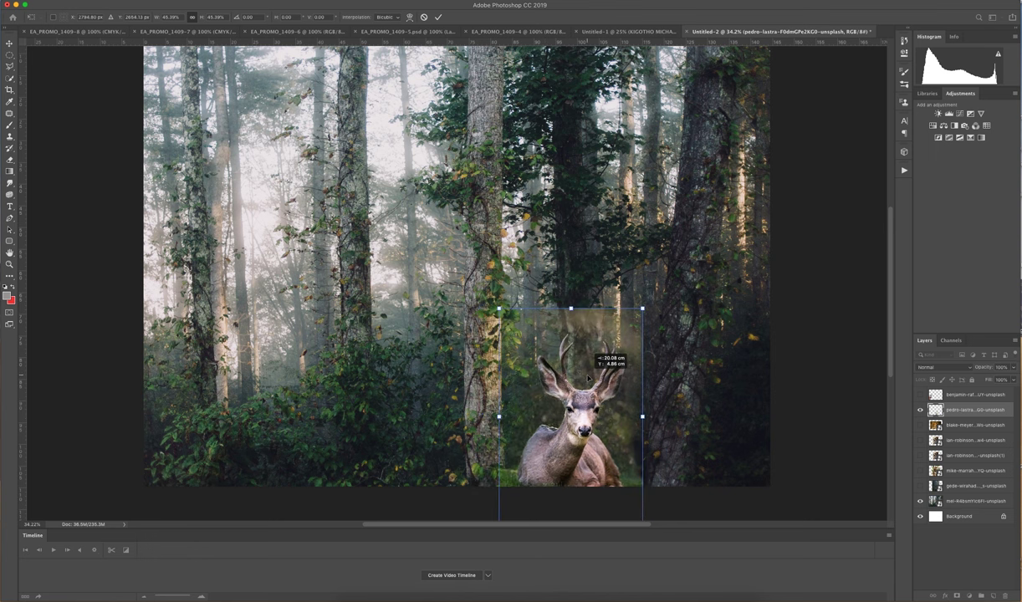
pyautogui.click(439, 16)
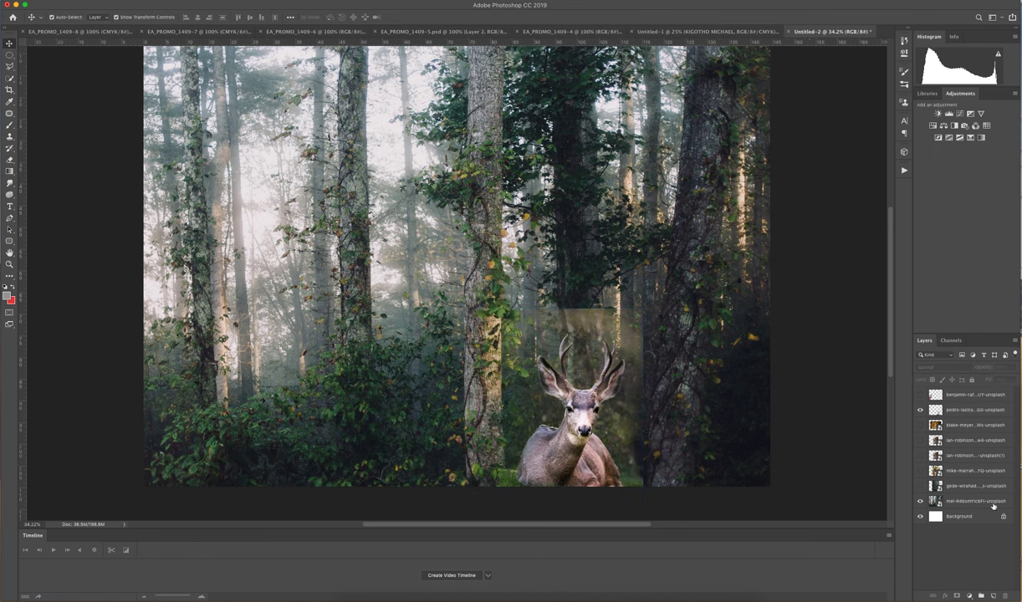
# Show the spotted deer cutout again, choose the Eraser and select the antlered deer layer
pyautogui.click(921, 396)
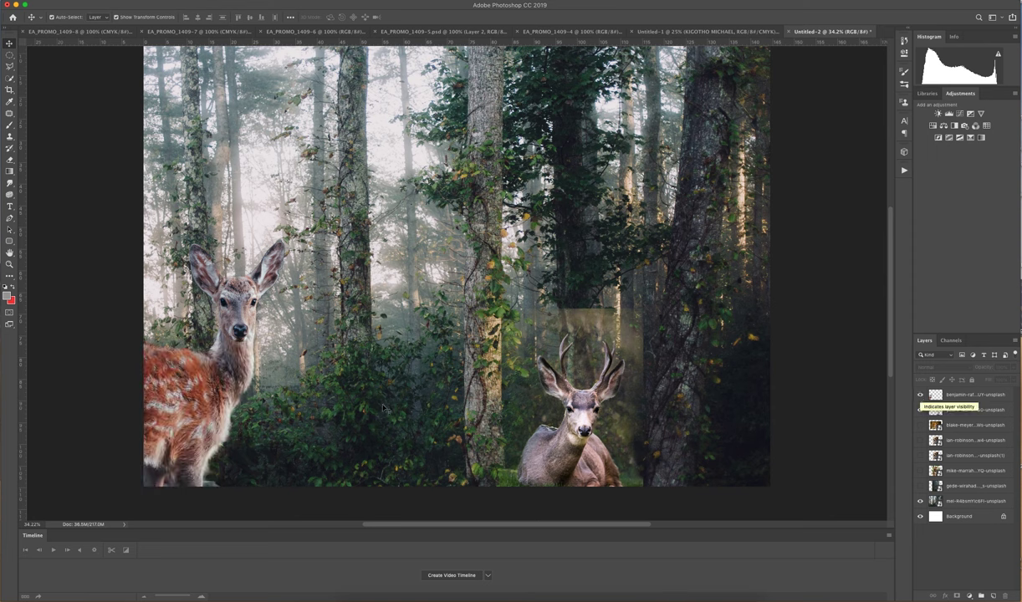
pyautogui.click(920, 410)
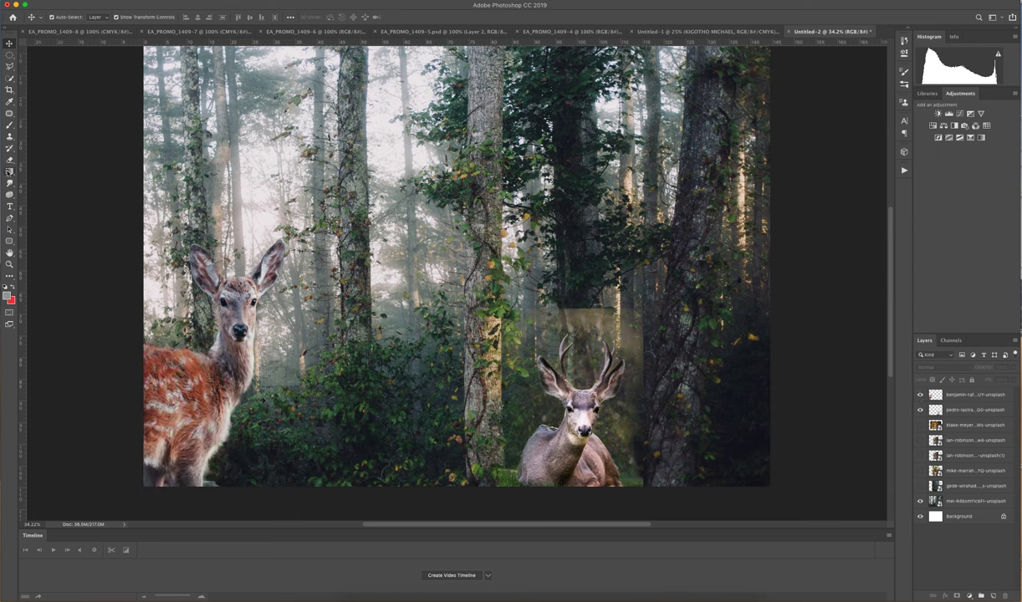
pyautogui.click(9, 159)
pyautogui.click(40, 160)
pyautogui.click(958, 410)
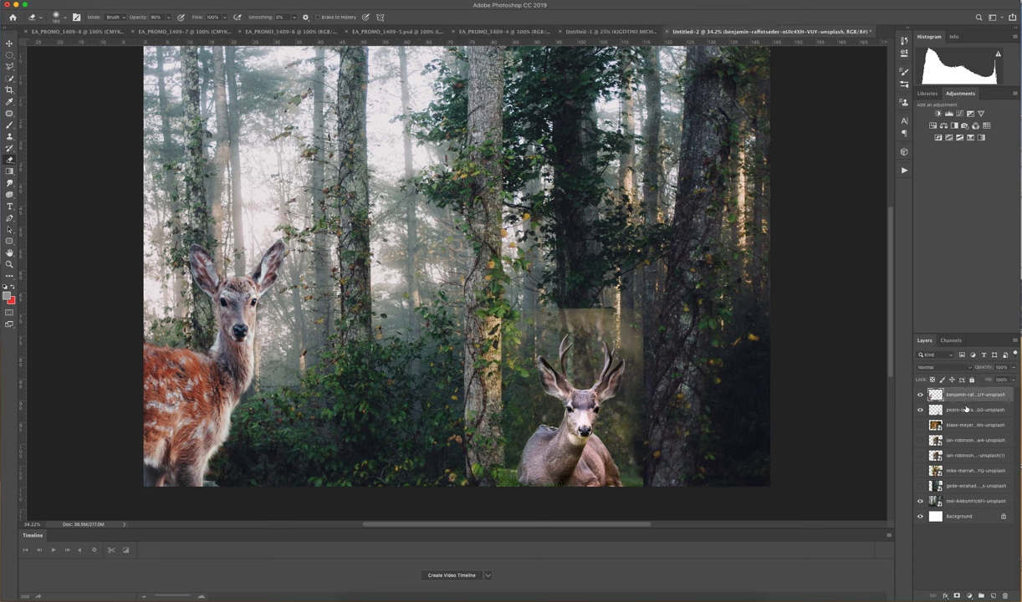
# Enlarge the eraser brush and erase the leftover photo edges and grass around the antlered deer
pyautogui.press(']')
pyautogui.press(']')
pyautogui.press(']')
pyautogui.press(']')
pyautogui.press(']')
pyautogui.press(']')
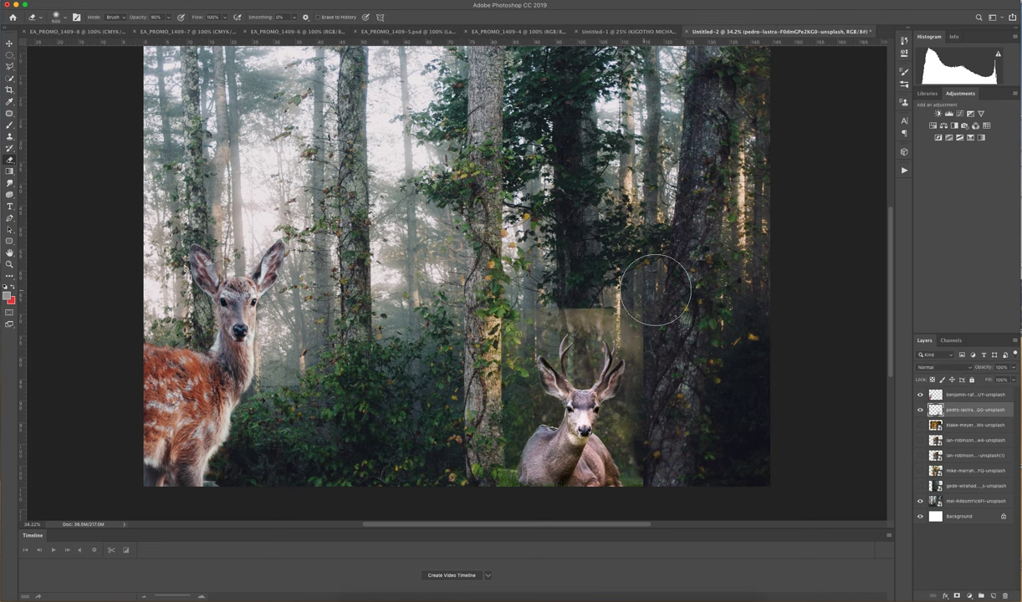
pyautogui.moveTo(631, 271)
pyautogui.mouseDown()
pyautogui.moveTo(580, 274)
pyautogui.moveTo(680, 335)
pyautogui.moveTo(685, 406)
pyautogui.moveTo(675, 319)
pyautogui.moveTo(681, 456)
pyautogui.moveTo(696, 489)
pyautogui.mouseUp()
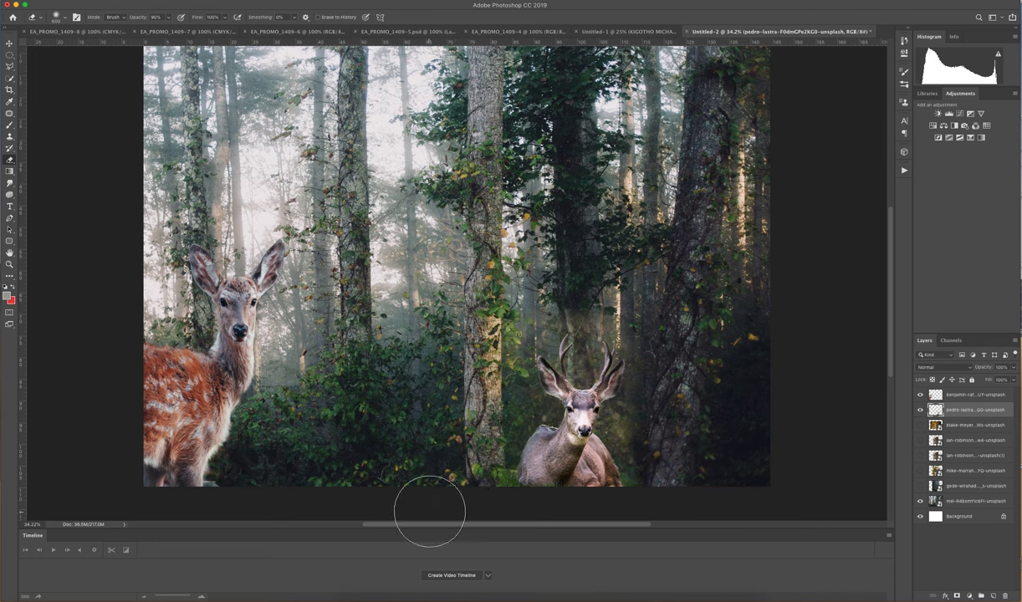
# Move the forest layer directly below the antlered deer layer, toggle the spotted deer off and on, and hide the antlered deer
pyautogui.press('v')
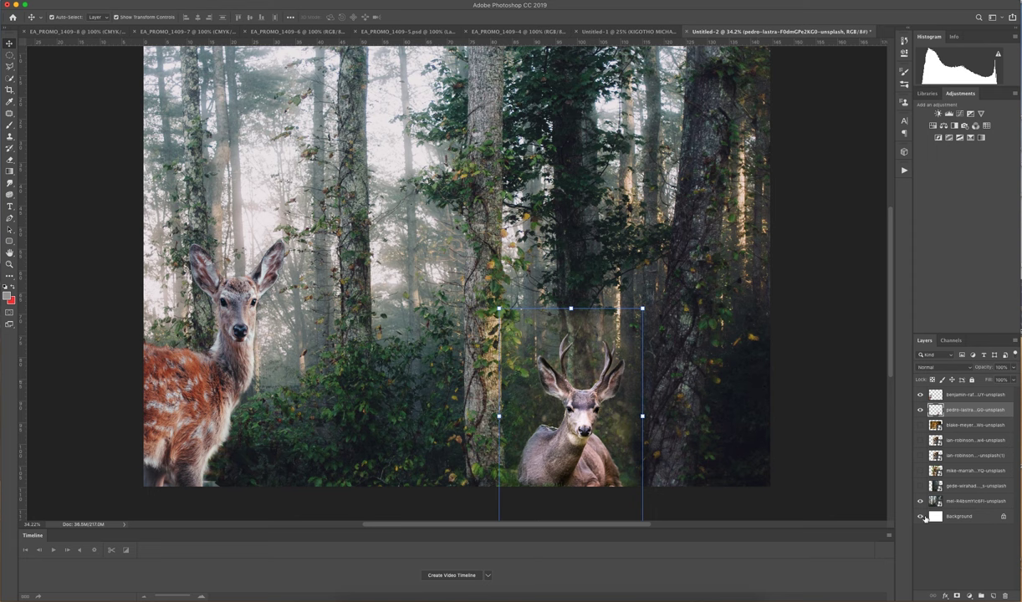
pyautogui.moveTo(962, 501); pyautogui.dragTo(956, 430)
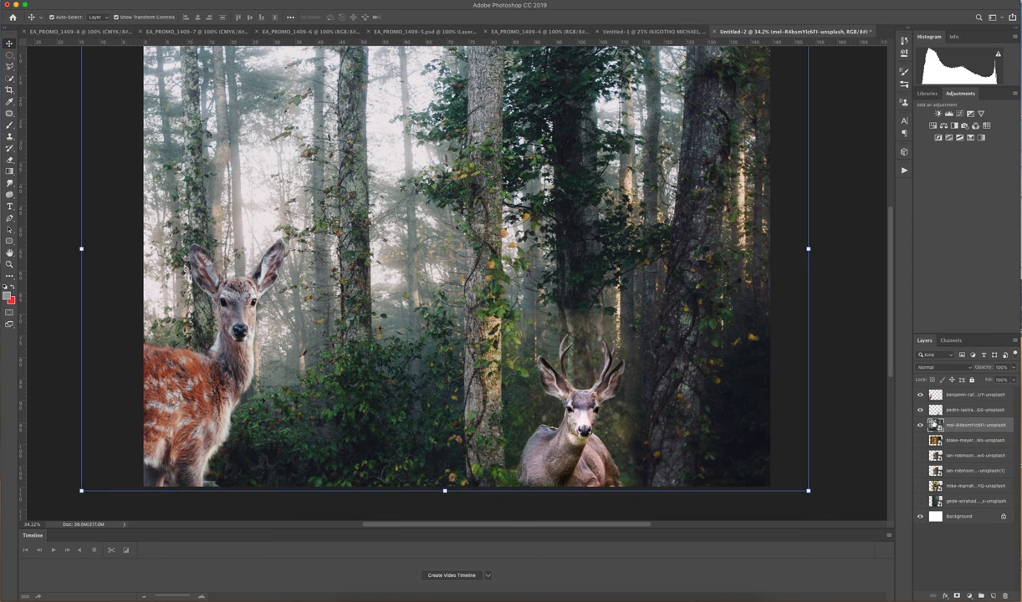
pyautogui.click(920, 395)
pyautogui.click(920, 395)
pyautogui.click(921, 410)
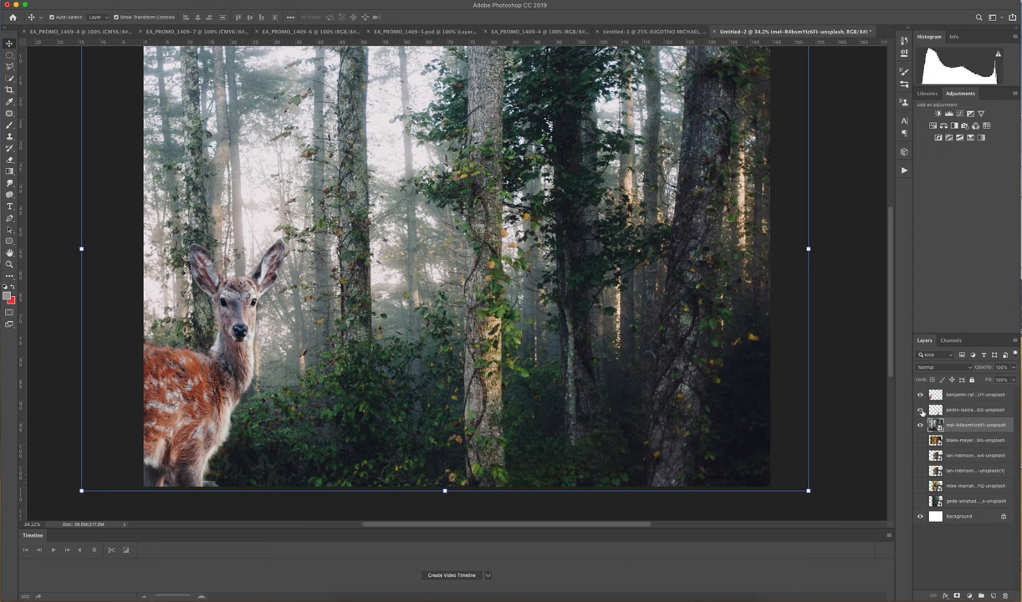
# Toggle the antlered deer off and on to examine how it sits in the forest, leaving it hidden
pyautogui.click(921, 409)
pyautogui.click(921, 409)
pyautogui.click(921, 410)
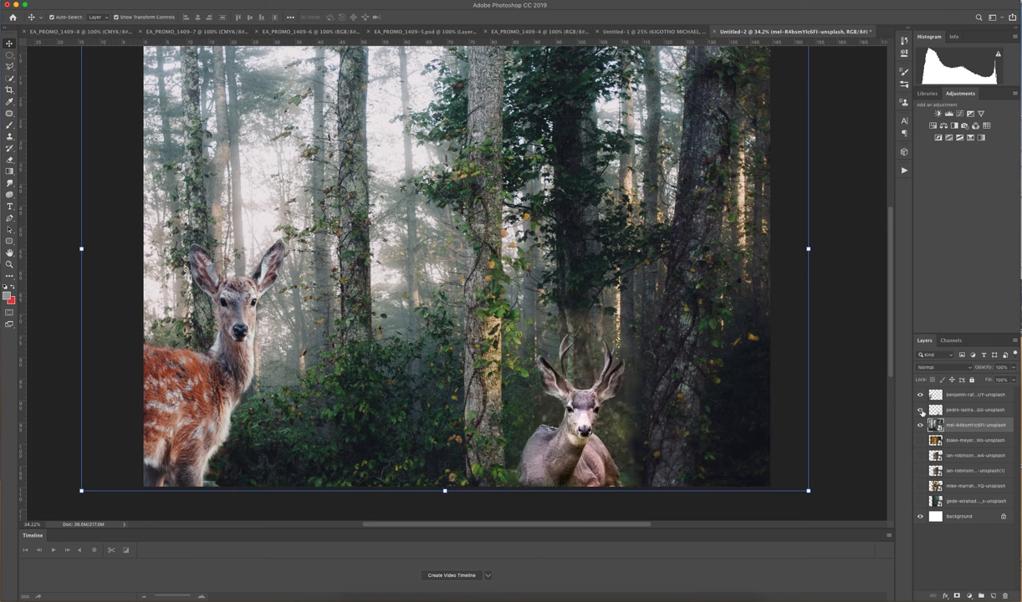
pyautogui.click(921, 410)
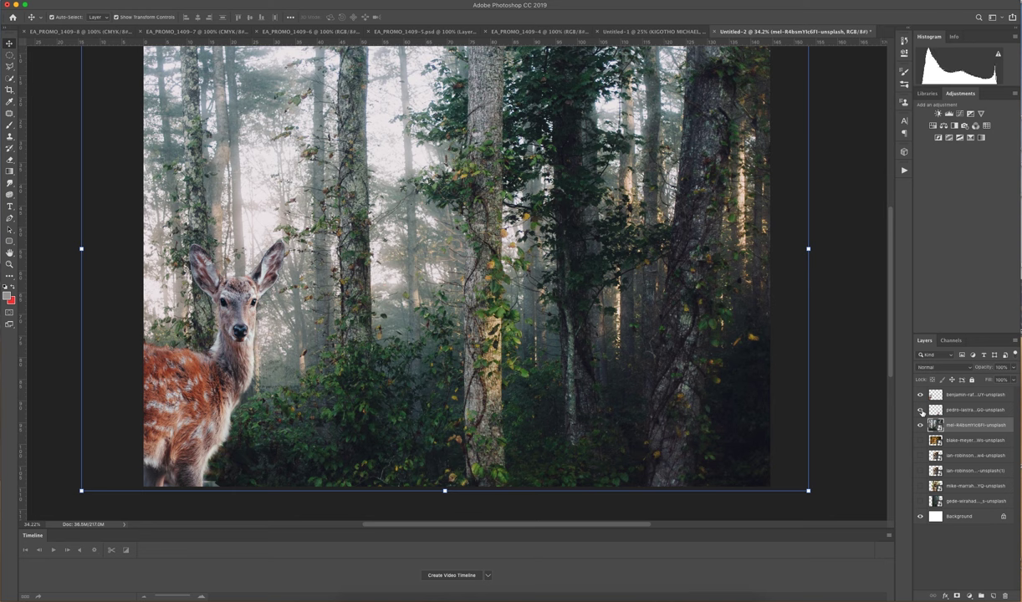
pyautogui.click(921, 409)
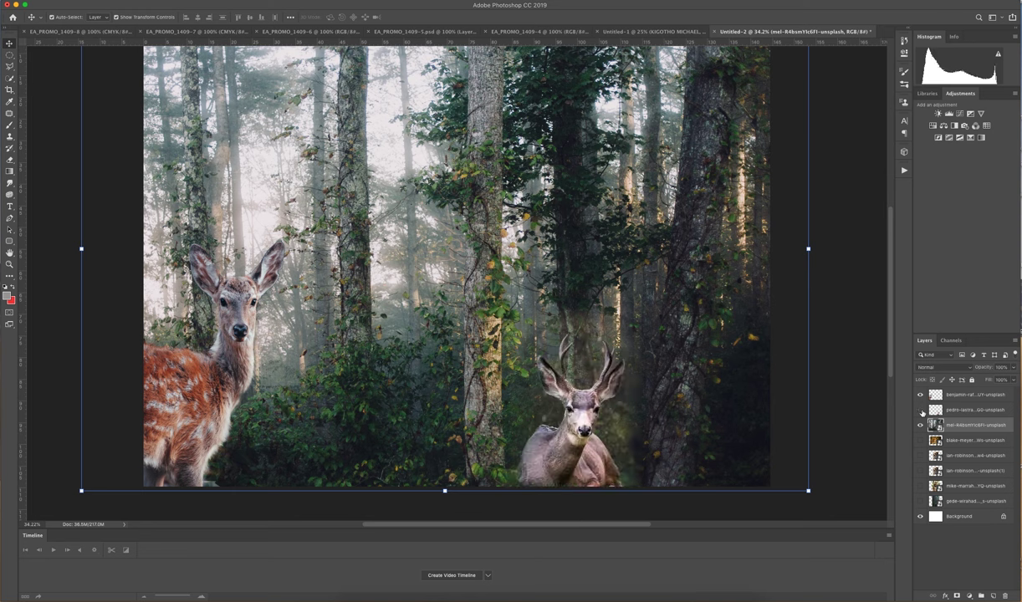
pyautogui.click(921, 410)
pyautogui.click(921, 409)
pyautogui.click(921, 410)
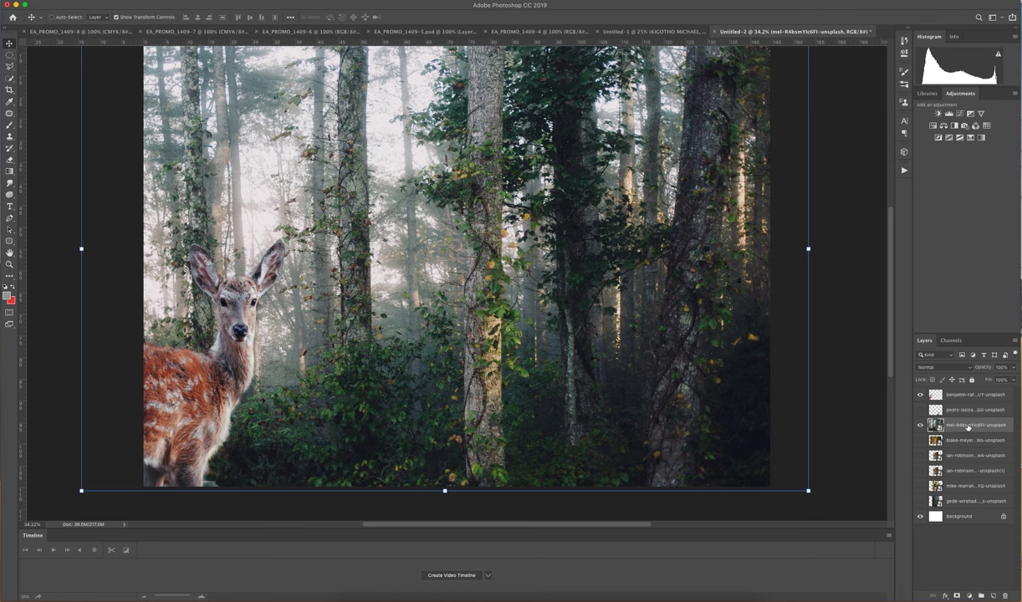
# Duplicate the forest layer and trace a Pen path around the lower part of the central vine-covered trunk
pyautogui.press('super+j')
pyautogui.click(10, 265)
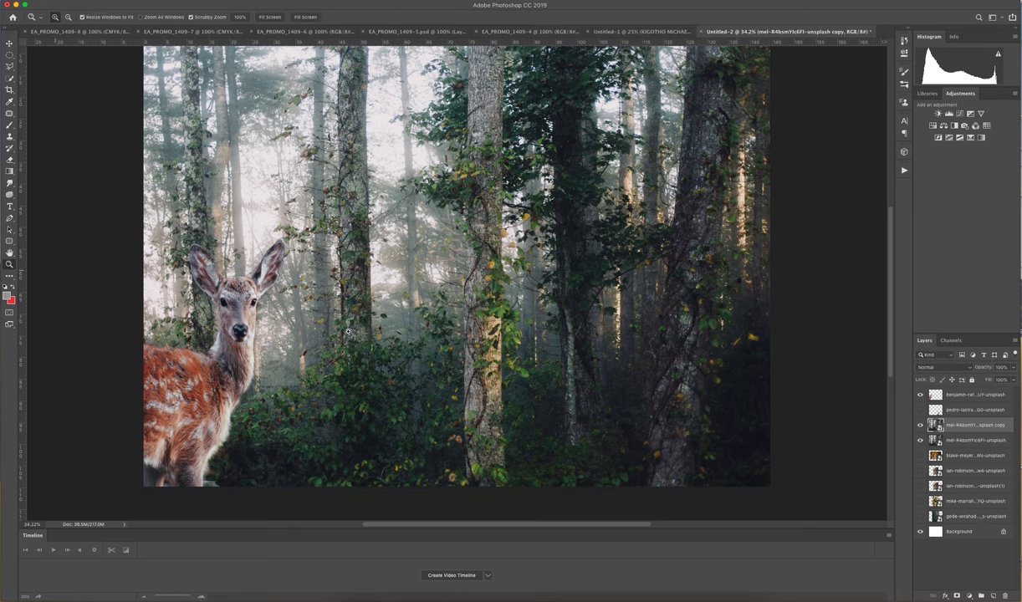
pyautogui.click(500, 428)
pyautogui.click(486, 439)
pyautogui.click(487, 439)
pyautogui.scroll(-5, 393, 300)
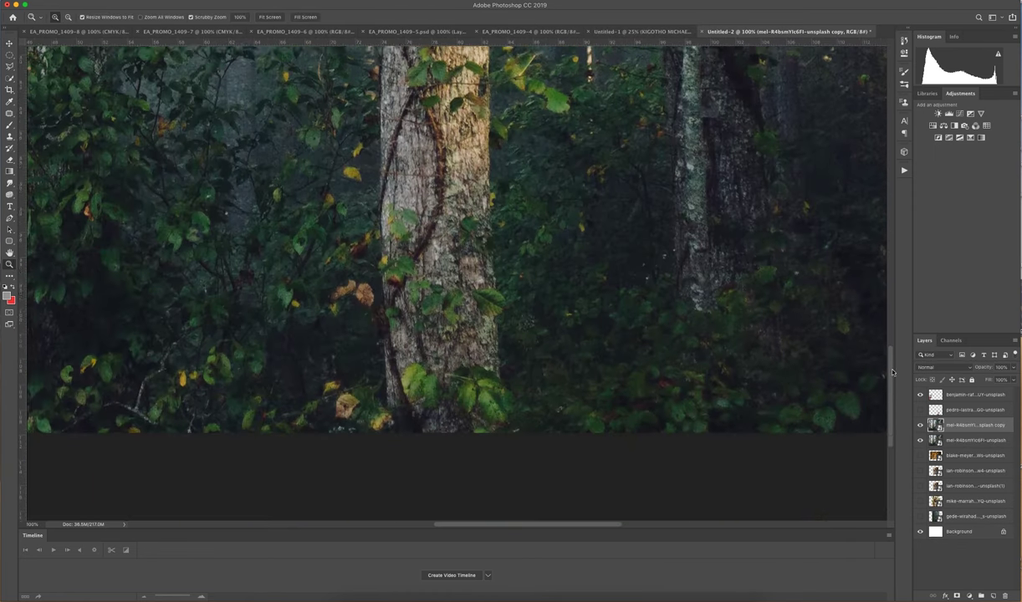
pyautogui.click(10, 218)
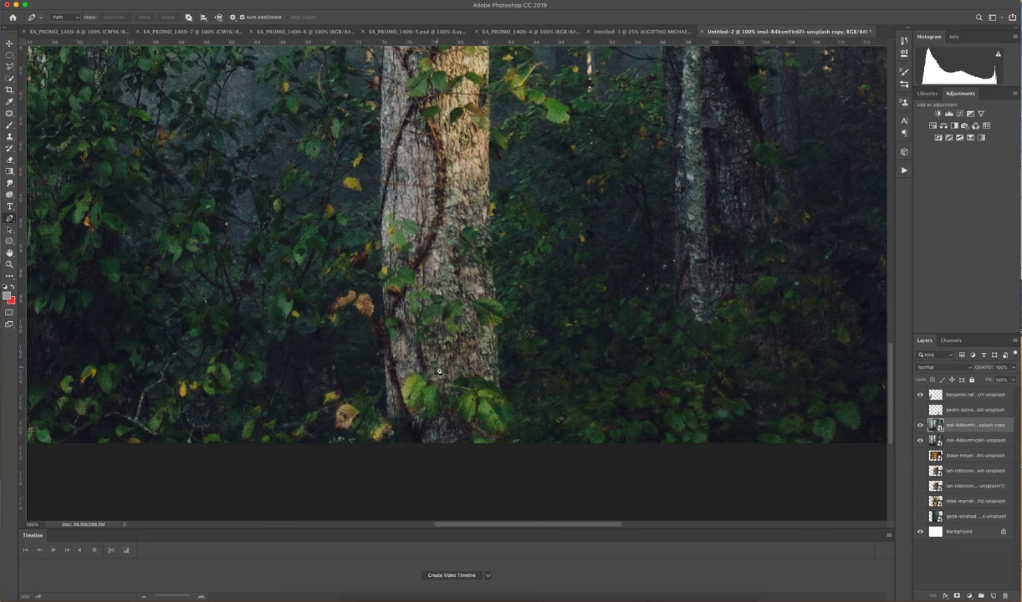
pyautogui.click(511, 444)
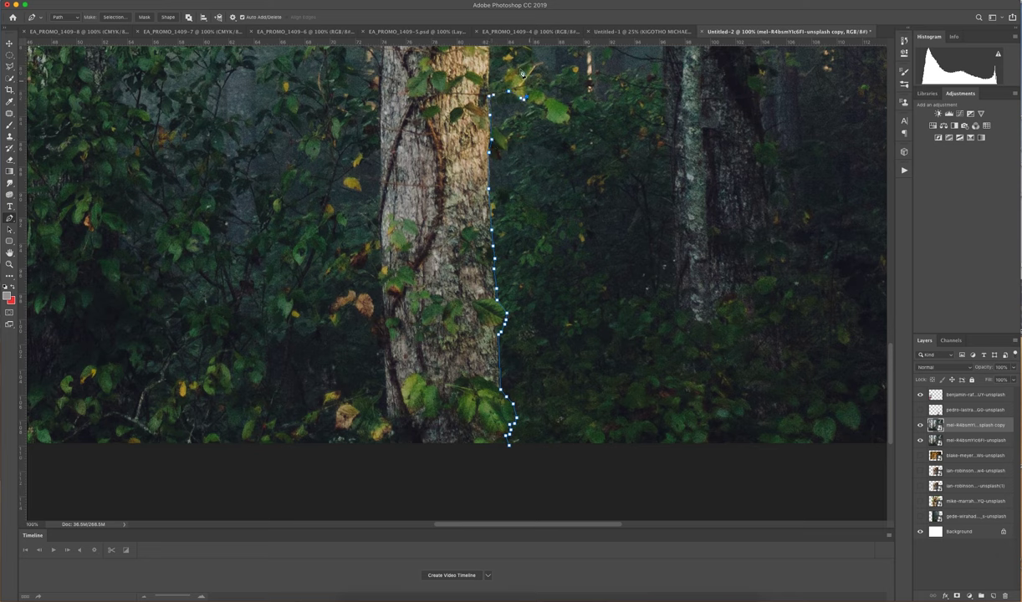
pyautogui.click(376, 321)
pyautogui.click(381, 387)
pyautogui.click(414, 471)
# Convert the trunk path into a selection and copy the selected trunk section onto its own layer
pyautogui.rightClick(470, 467)
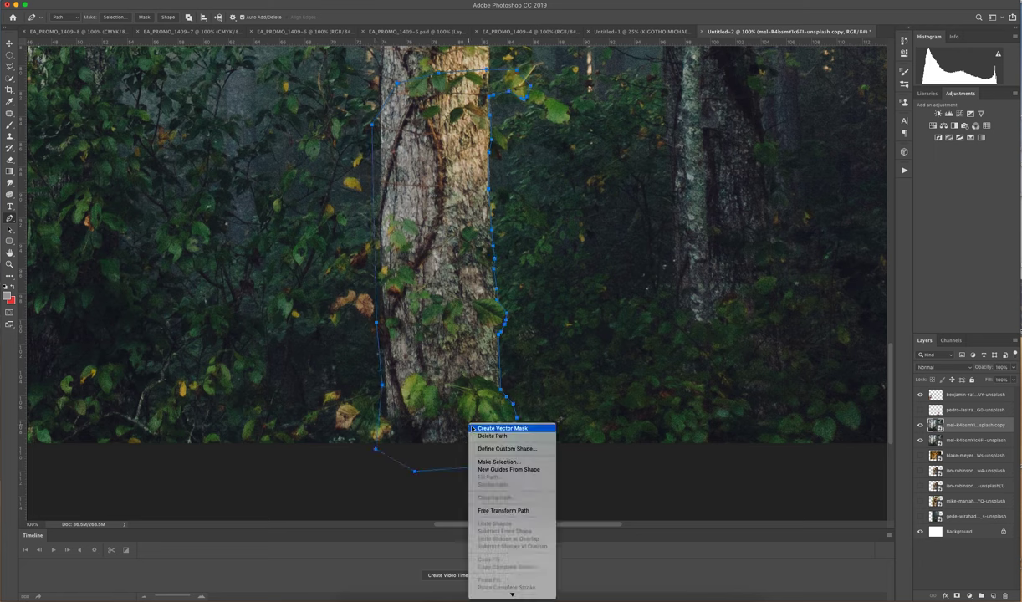
pyautogui.click(500, 463)
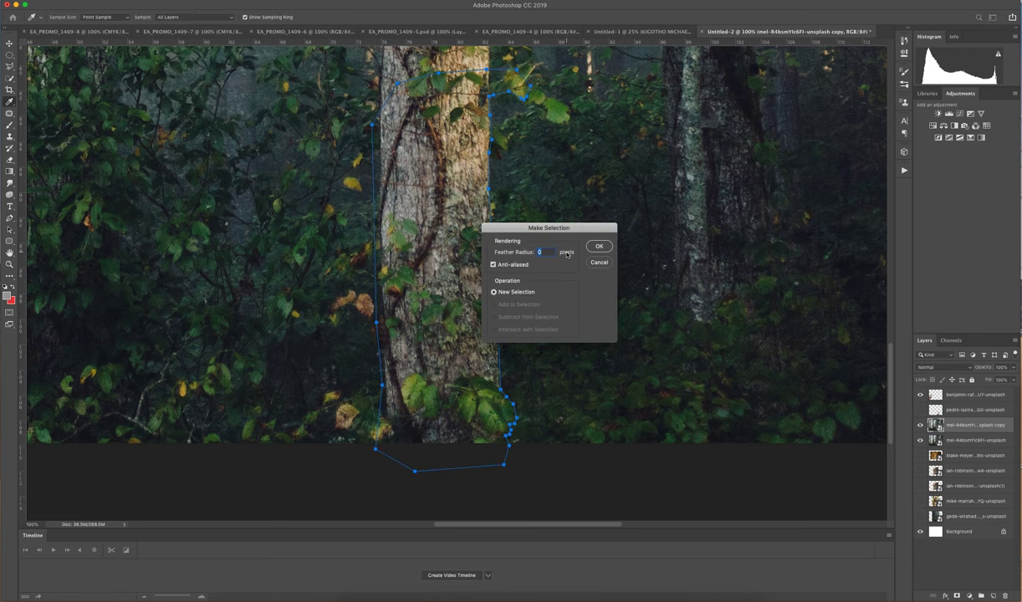
pyautogui.click(599, 246)
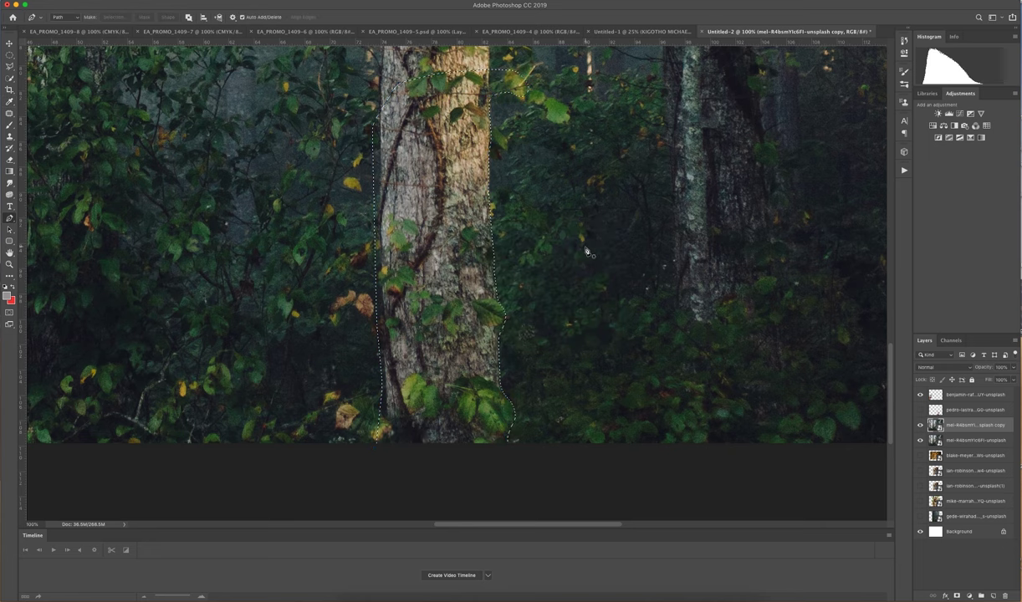
pyautogui.rightClick(465, 259)
pyautogui.click(12, 79)
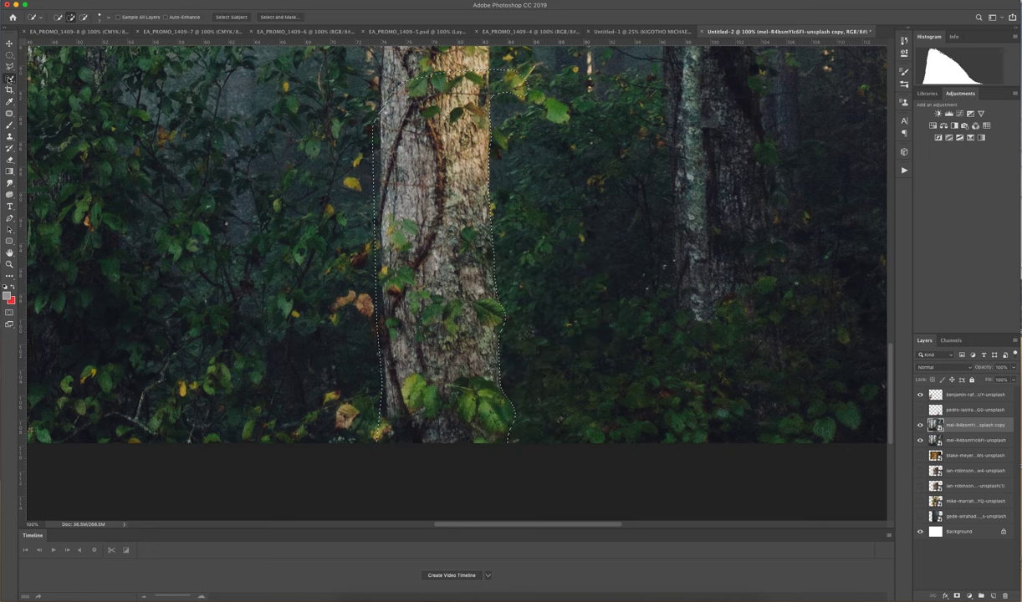
pyautogui.rightClick(414, 178)
pyautogui.click(452, 241)
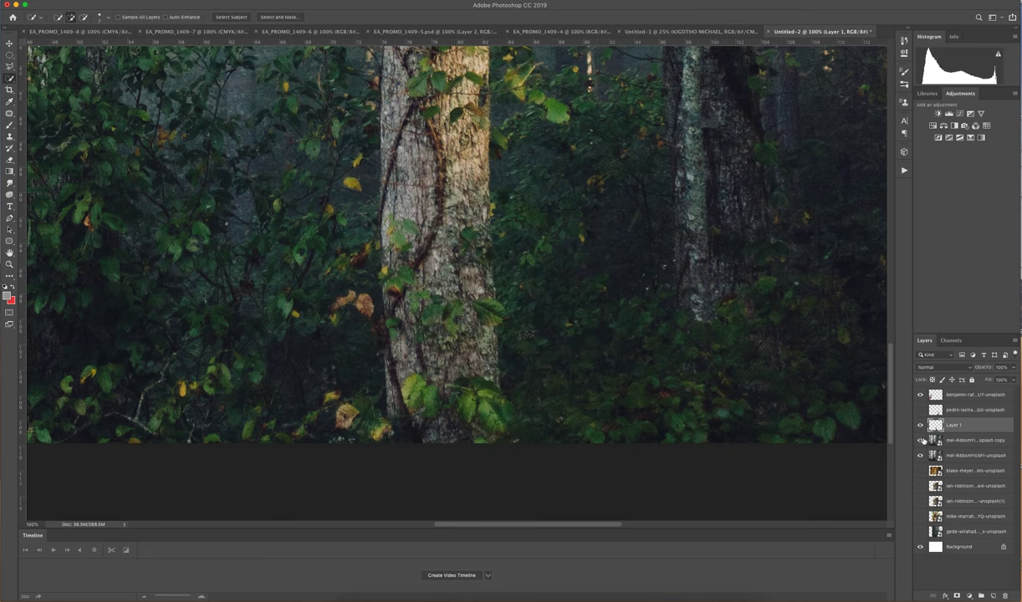
# Hide both forest layers, show the antlered deer and move the trunk cutout layer above it
pyautogui.click(922, 456)
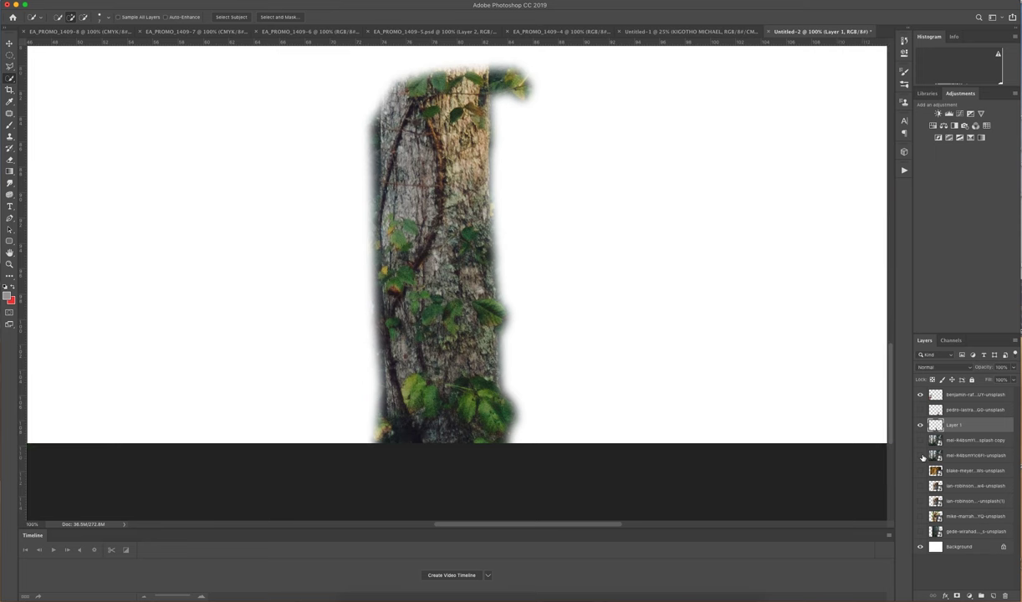
pyautogui.click(921, 410)
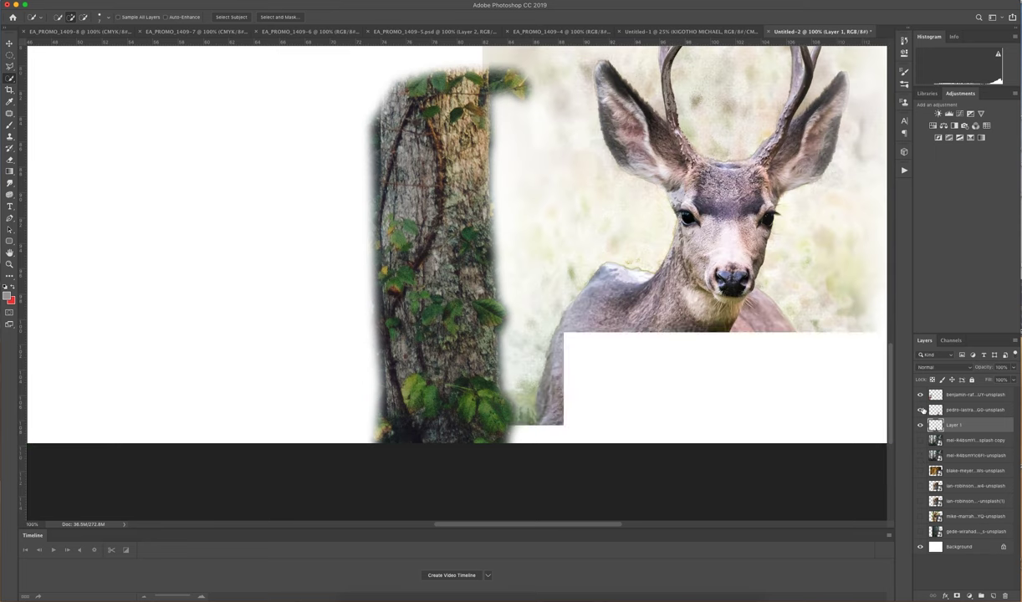
pyautogui.moveTo(954, 425); pyautogui.dragTo(962, 409)
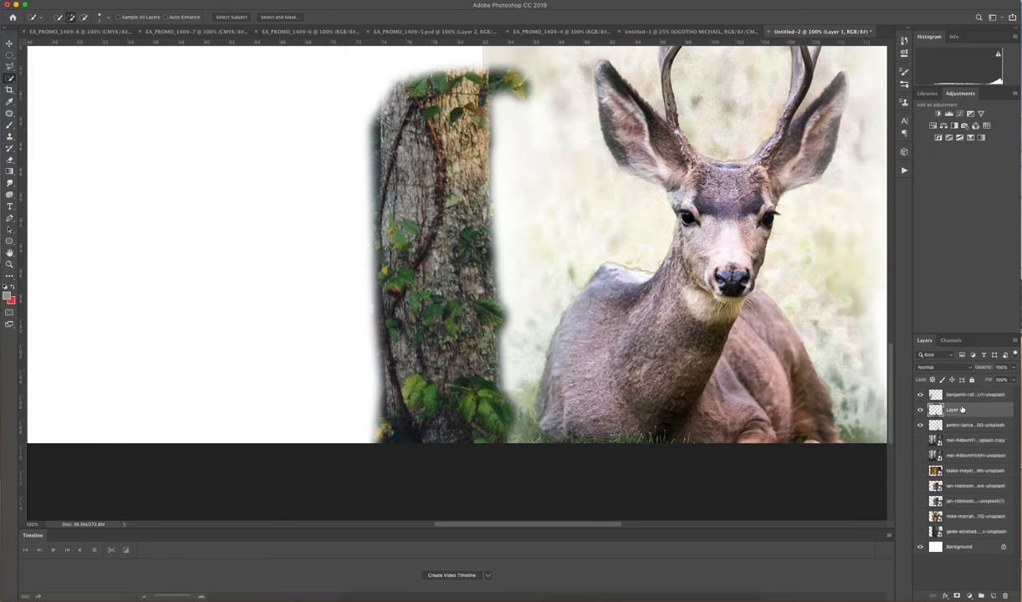
# Move the antlered deer layer left so the deer's back edge tucks behind the trunk cutout
pyautogui.click(960, 427)
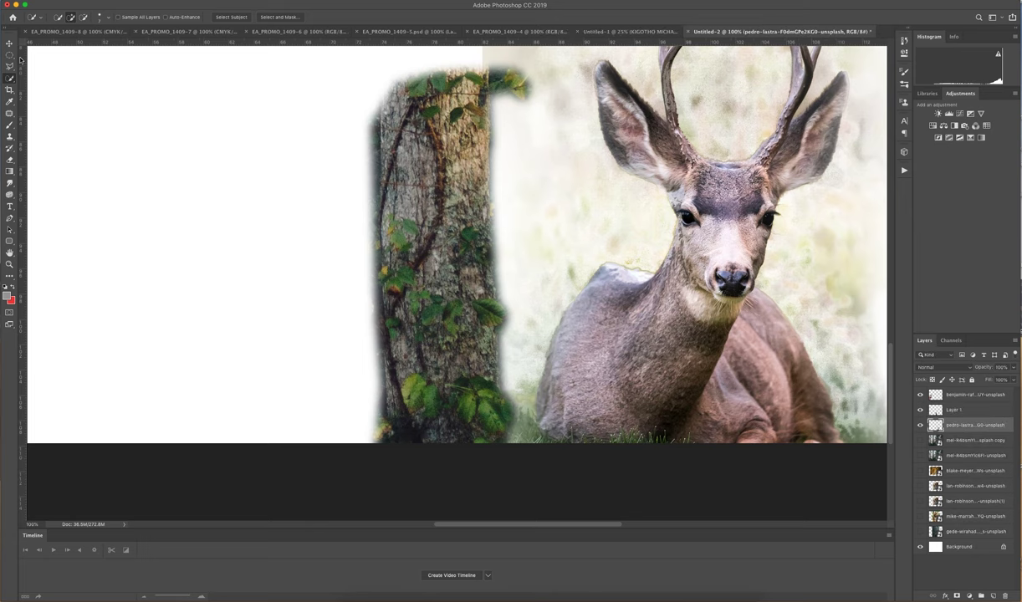
pyautogui.press('v')
pyautogui.moveTo(481, 239); pyautogui.dragTo(455, 238)
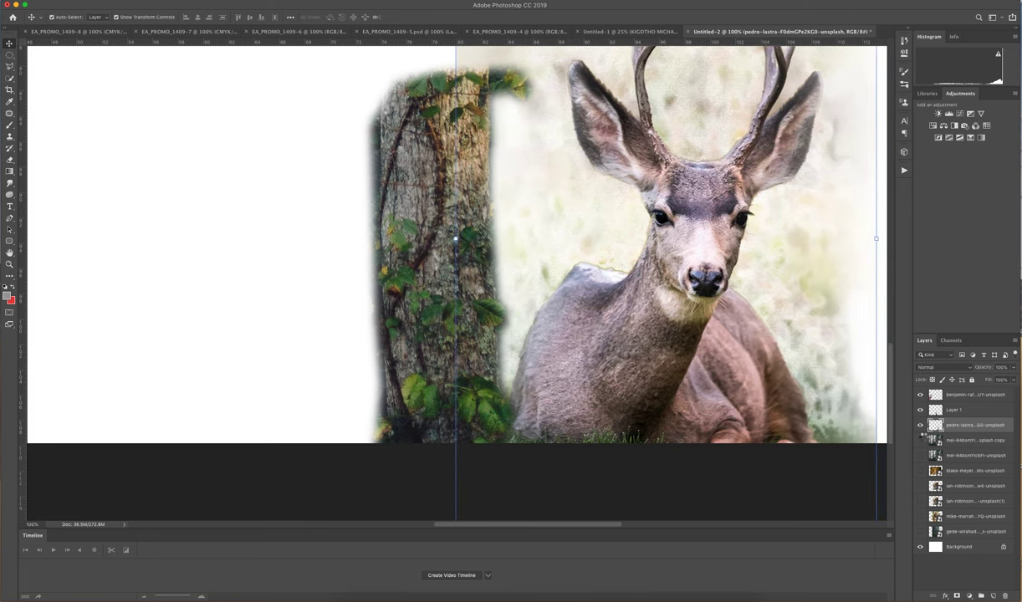
pyautogui.press('Left')
pyautogui.press('Left')
pyautogui.press('Left')
pyautogui.press('Left')
pyautogui.press('Left')
pyautogui.press('Left')
pyautogui.press('Left')
pyautogui.press('Left')
pyautogui.press('Left')
pyautogui.press('Left')
pyautogui.press('Left')
pyautogui.press('Left')
pyautogui.press('Left')
pyautogui.press('Left')
pyautogui.press('Left')
pyautogui.press('Left')
pyautogui.press('Left')
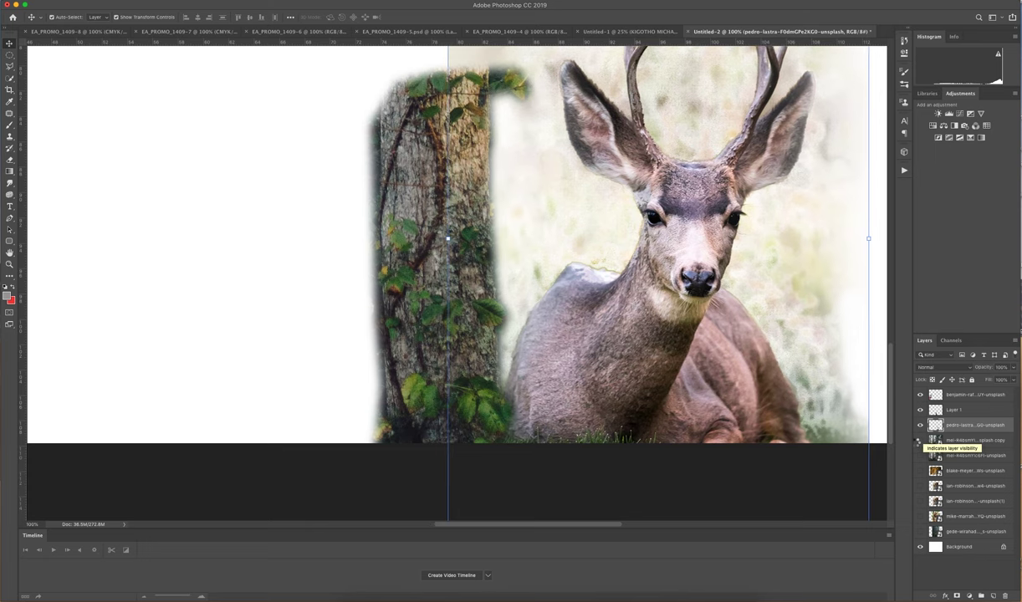
pyautogui.press('Left')
pyautogui.press('Left')
pyautogui.press('Left')
pyautogui.press('Left')
pyautogui.press('Left')
pyautogui.press('Left')
pyautogui.press('Left')
pyautogui.press('Left')
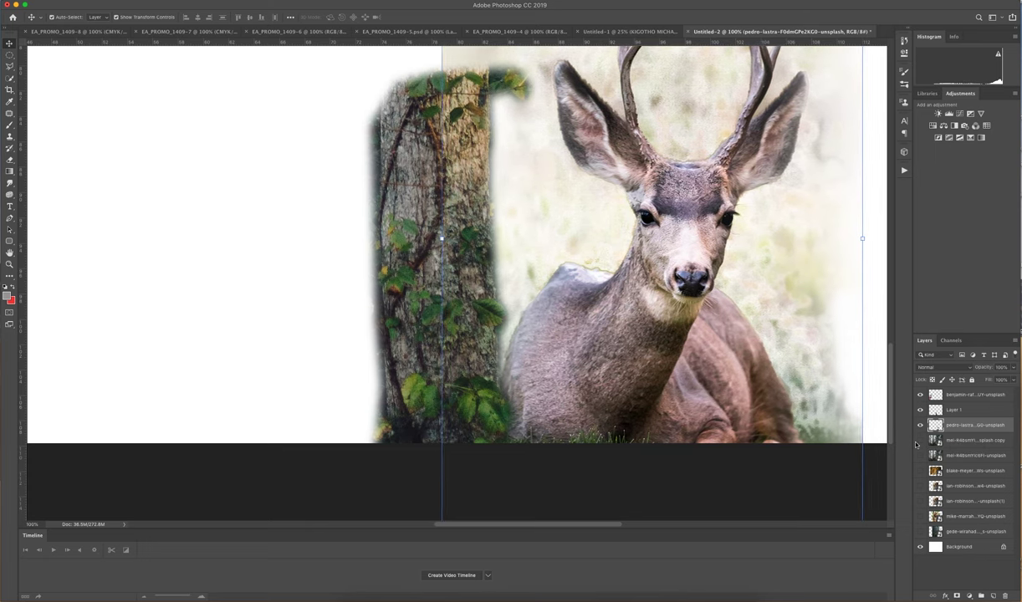
pyautogui.press('Left')
pyautogui.press('Left')
pyautogui.press('Left')
# Nudge the antlered deer up until its folded legs and the grass show above the canvas's lower edge
pyautogui.press('Down')
pyautogui.press('Down')
pyautogui.press('Down')
pyautogui.press('Down')
pyautogui.press('Down')
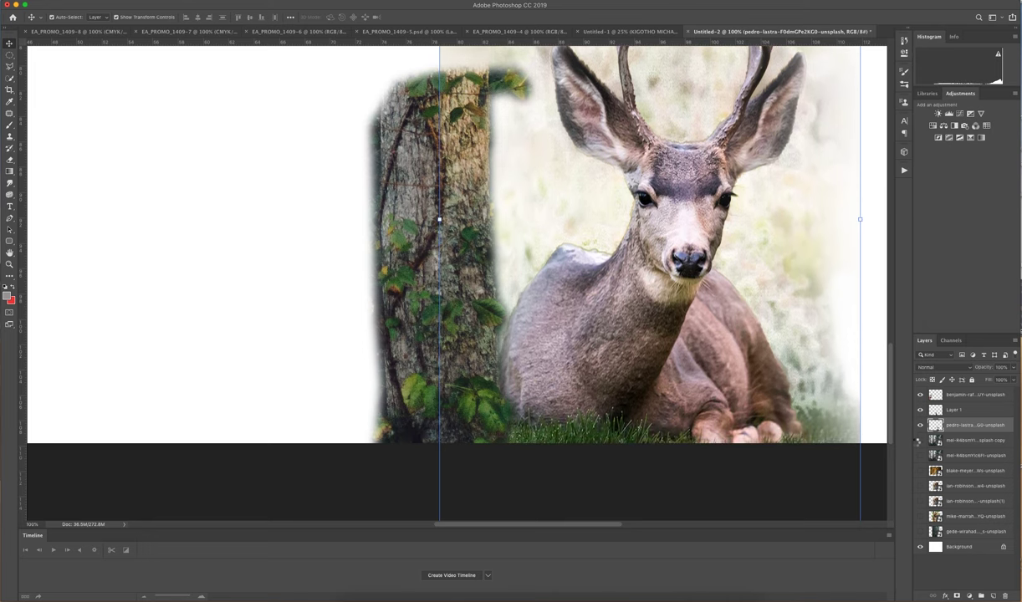
pyautogui.press('Up')
pyautogui.press('Up')
pyautogui.press('Up')
pyautogui.press('Up')
pyautogui.press('Up')
pyautogui.press('Up')
pyautogui.press('Up')
pyautogui.press('Up')
pyautogui.press('Up')
pyautogui.press('Up')
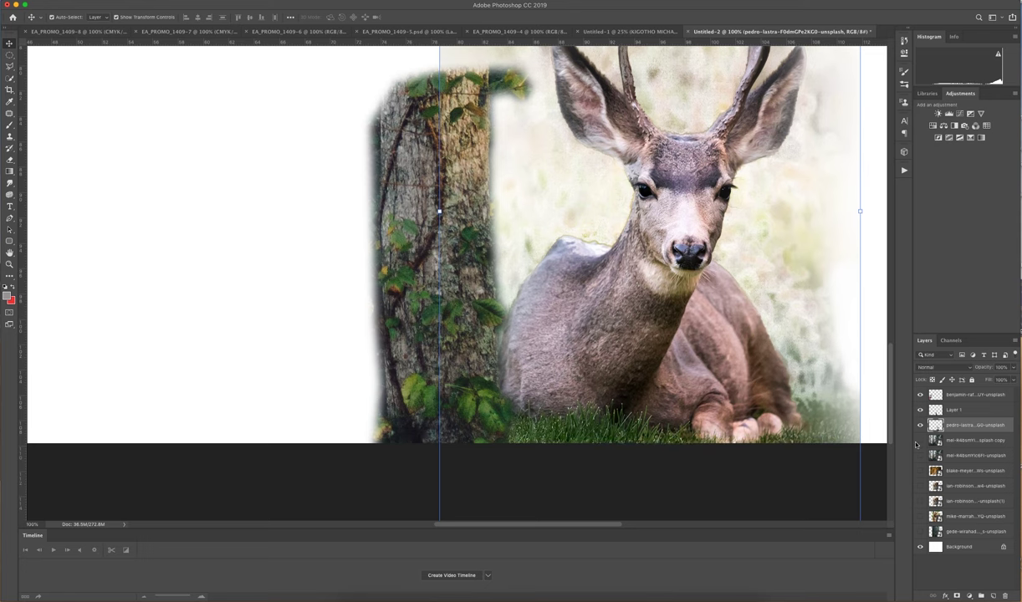
pyautogui.press('Up')
pyautogui.press('Up')
pyautogui.press('Up')
pyautogui.press('Up')
pyautogui.press('Up')
pyautogui.press('Up')
pyautogui.press('Up')
pyautogui.press('Up')
pyautogui.press('Up')
pyautogui.press('Up')
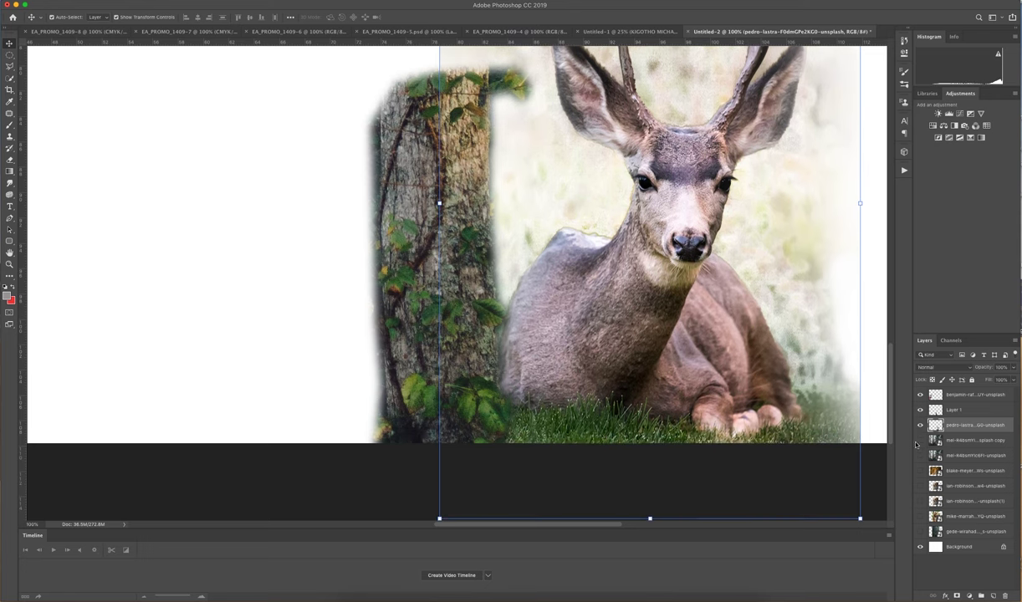
pyautogui.press('Up')
pyautogui.press('Up')
pyautogui.press('Up')
pyautogui.press('Up')
pyautogui.press('Up')
pyautogui.press('Up')
pyautogui.press('Up')
pyautogui.press('Up')
pyautogui.press('Up')
pyautogui.press('Up')
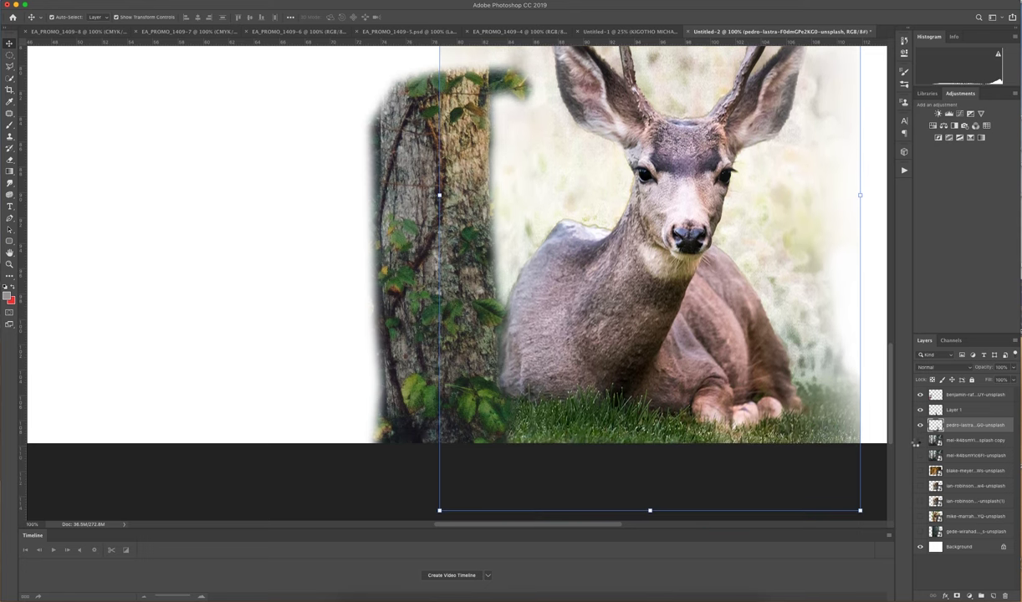
pyautogui.press('Up')
pyautogui.press('Up')
pyautogui.press('Up')
pyautogui.press('Up')
pyautogui.press('Up')
pyautogui.press('Up')
pyautogui.press('Up')
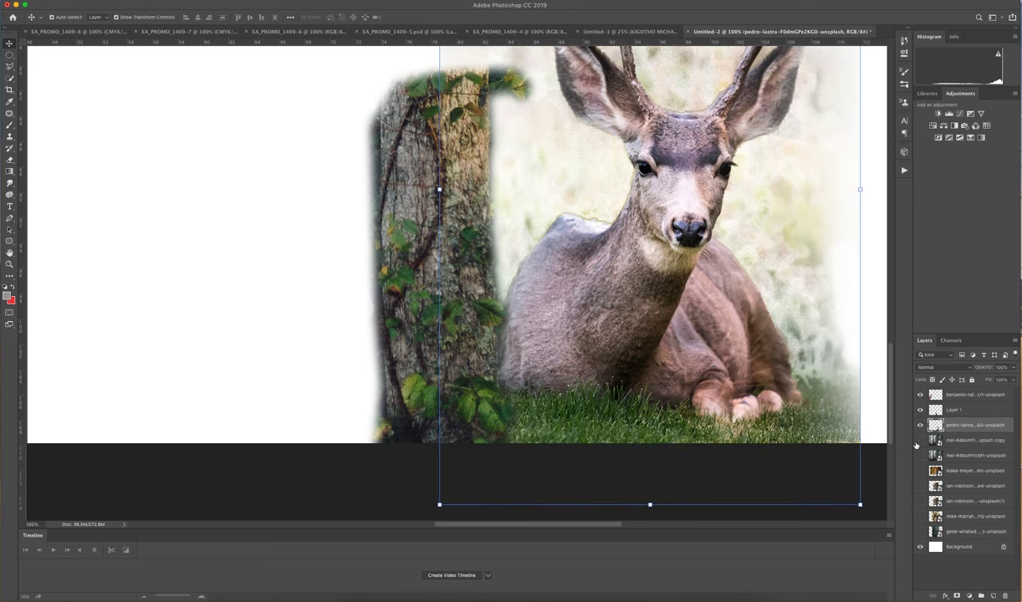
pyautogui.press('Down')
pyautogui.press('Down')
pyautogui.press('Down')
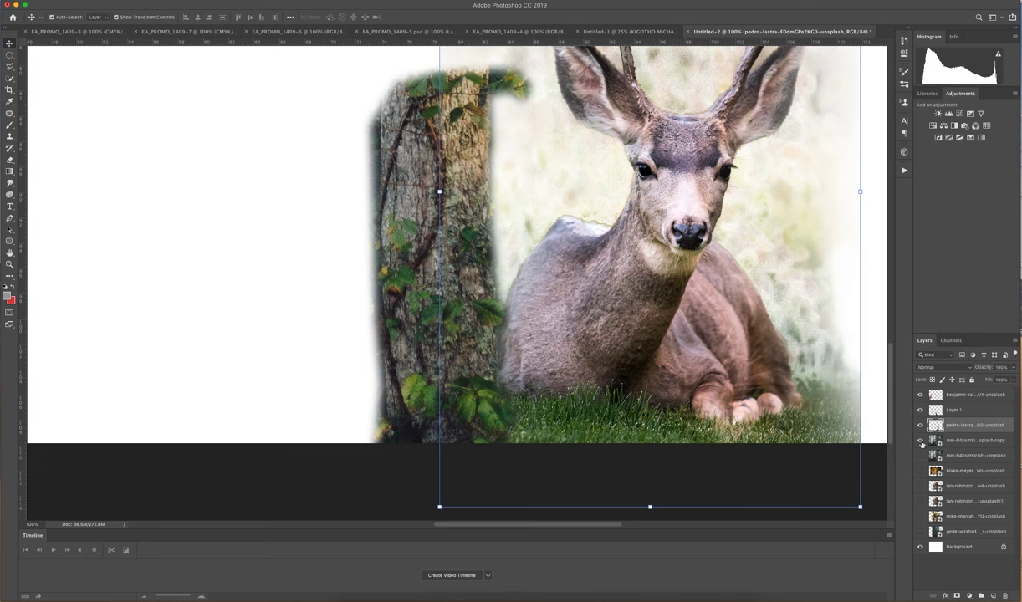
# Show the duplicated forest layer behind the deer and trunk, and fit the whole composite on screen
pyautogui.click(921, 440)
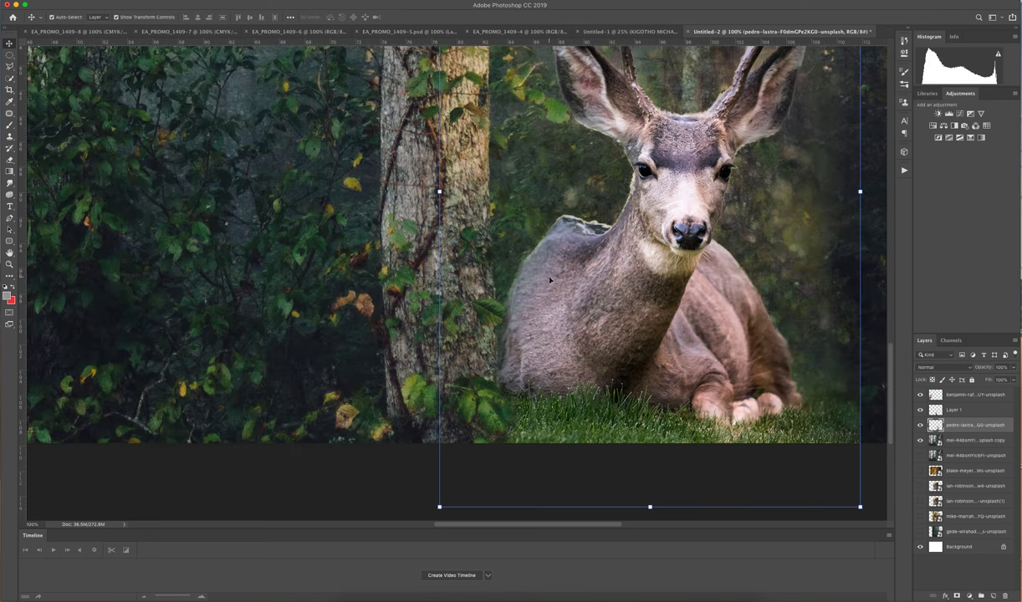
pyautogui.press('z')
pyautogui.rightClick(292, 248)
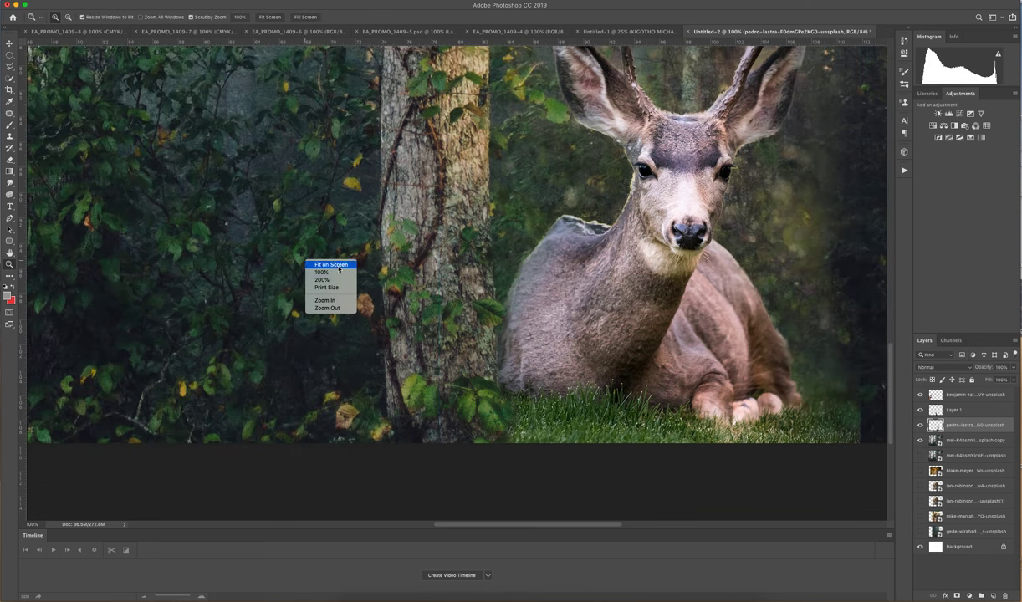
pyautogui.click(312, 253)
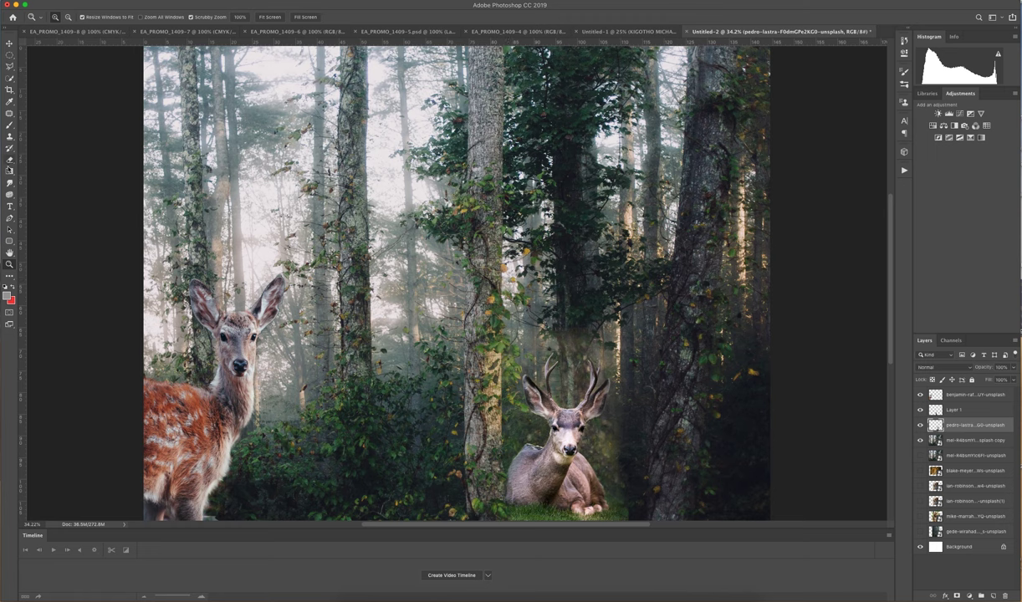
# Enlarge the antlered deer to about 107%, shift it slightly down and apply the transform
pyautogui.click(10, 160)
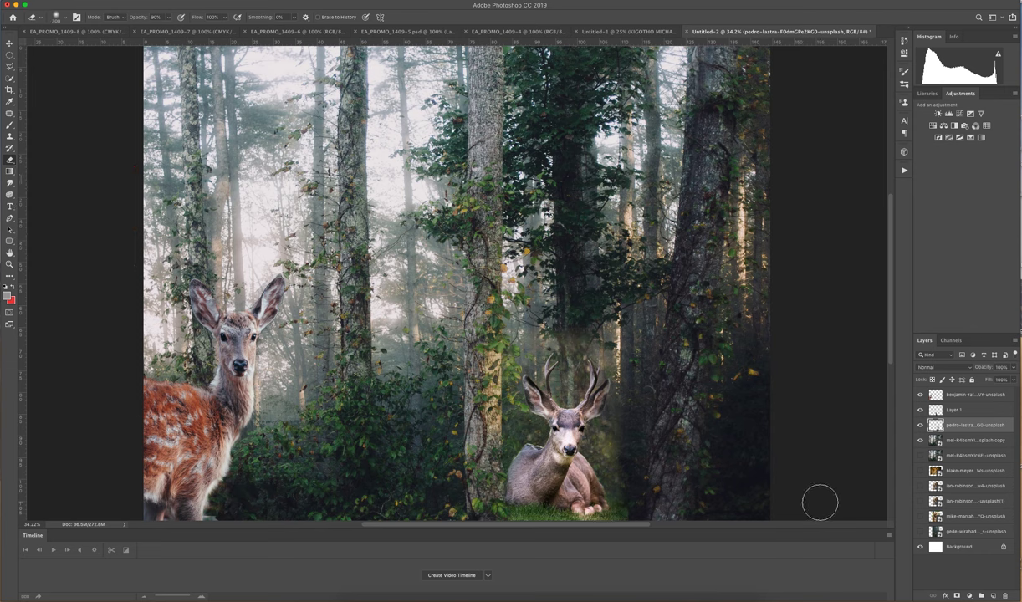
pyautogui.click(9, 42)
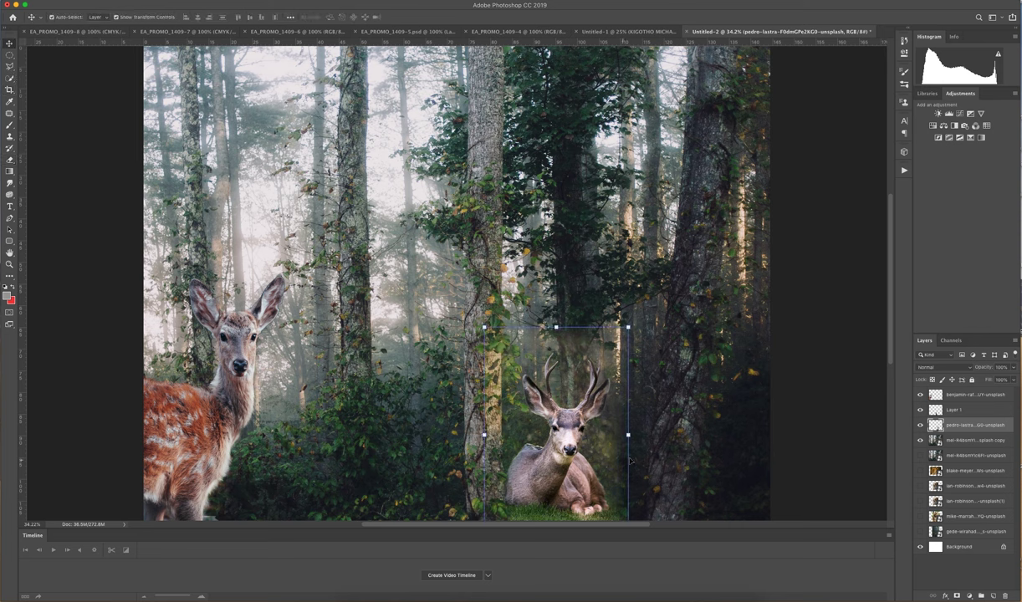
pyautogui.moveTo(634, 325)
pyautogui.mouseDown()
pyautogui.moveTo(656, 311)
pyautogui.moveTo(648, 316)
pyautogui.mouseUp()
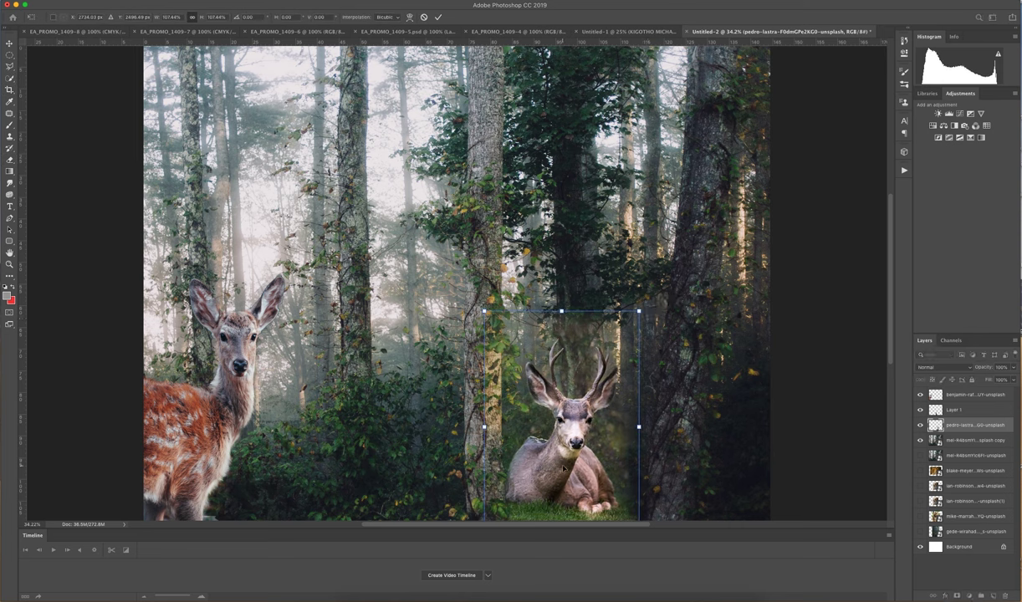
pyautogui.moveTo(566, 466); pyautogui.dragTo(566, 471)
pyautogui.click(437, 17)
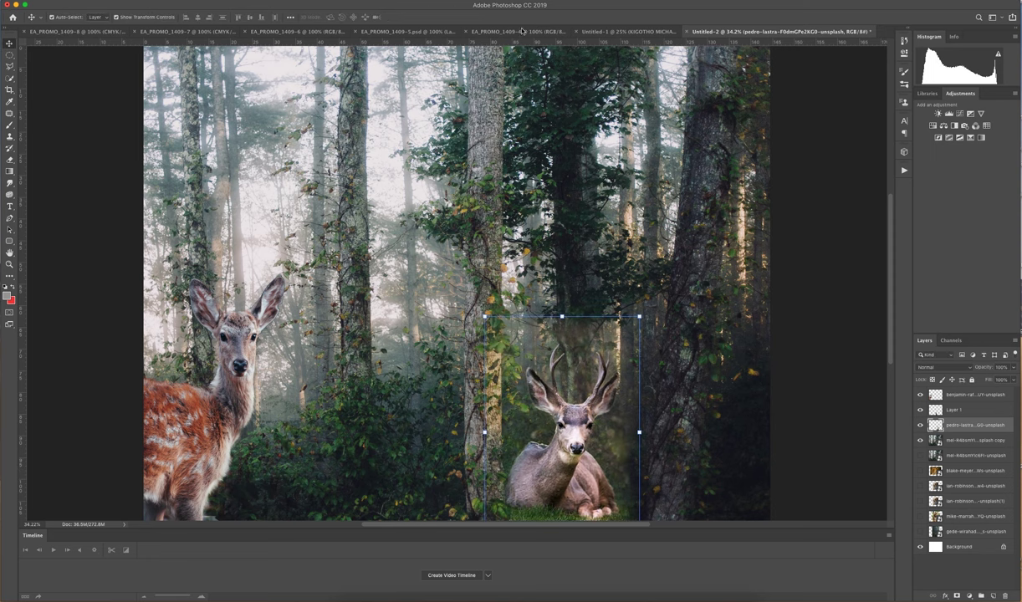
# Show the tiger photo layer and move it above the forest copy, directly below the antlered deer layer
pyautogui.click(828, 251)
pyautogui.scroll(-1, 892, 285)
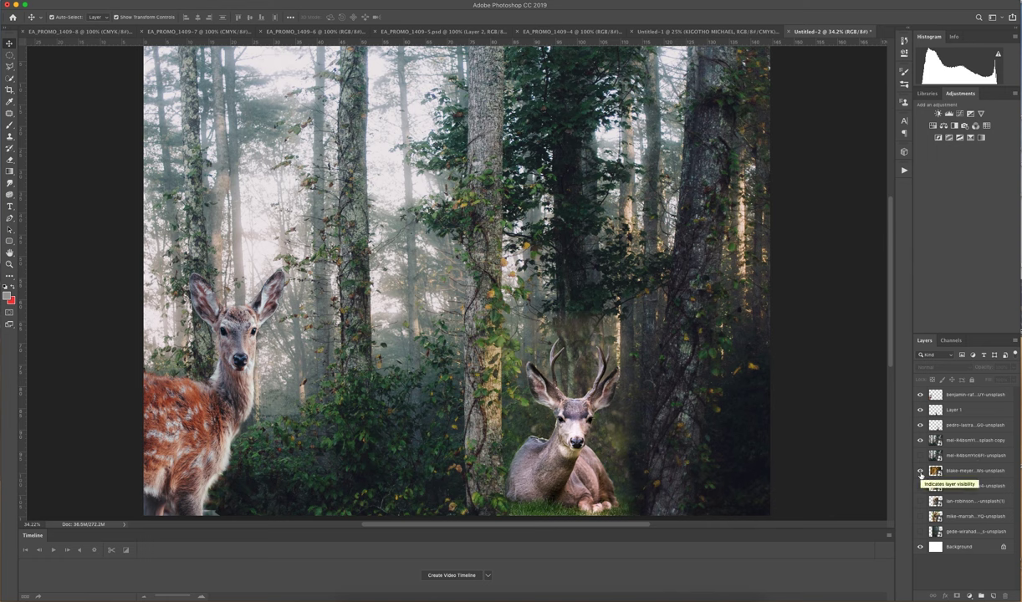
pyautogui.moveTo(930, 471); pyautogui.dragTo(957, 440)
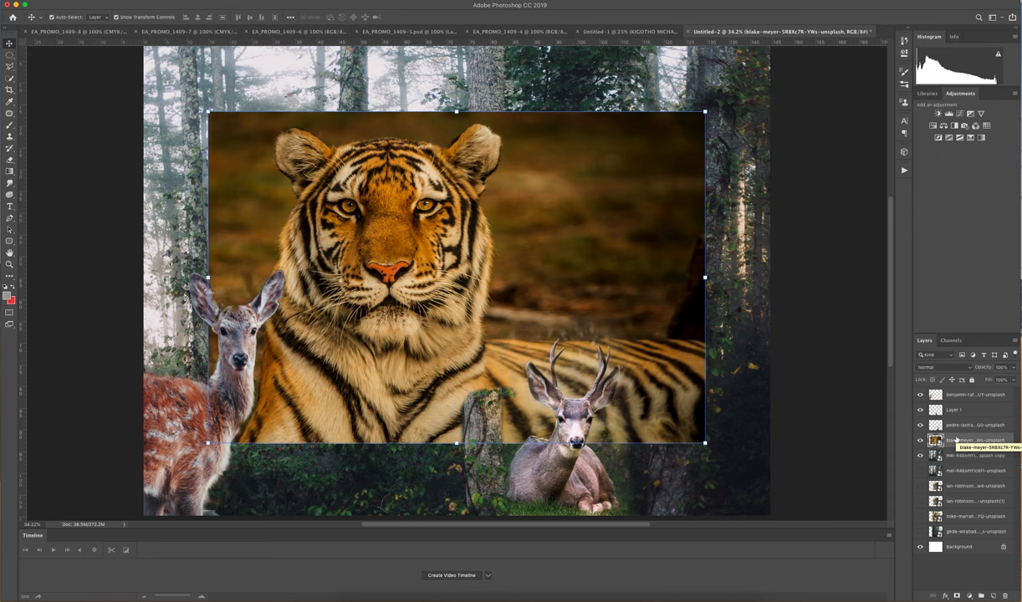
# Move the walking tiger photo layer to the top of the layer stack, above the spotted deer, and hide the resting tiger photo
pyautogui.moveTo(935, 517); pyautogui.dragTo(956, 429)
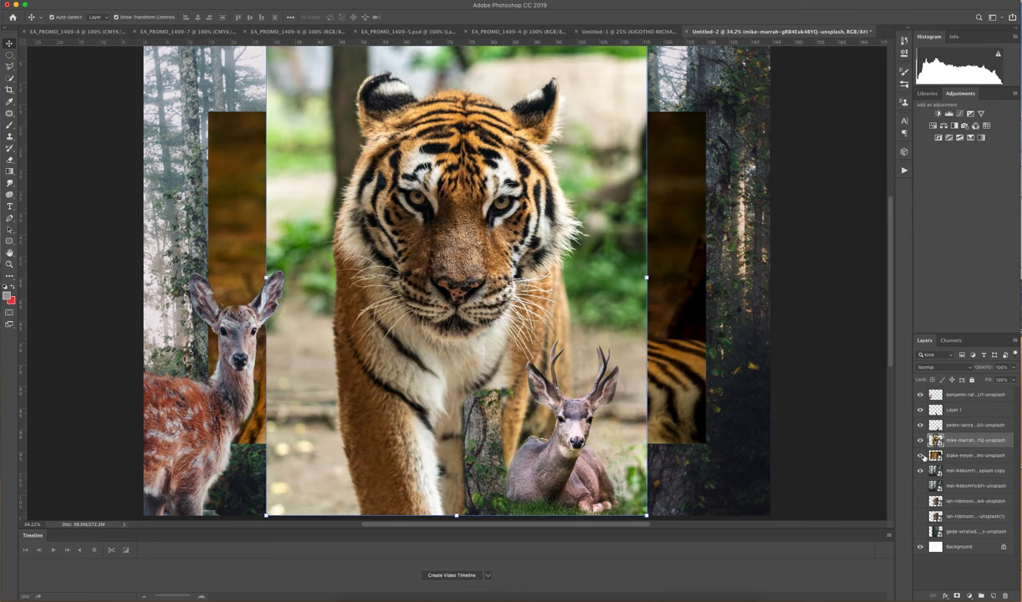
pyautogui.click(921, 455)
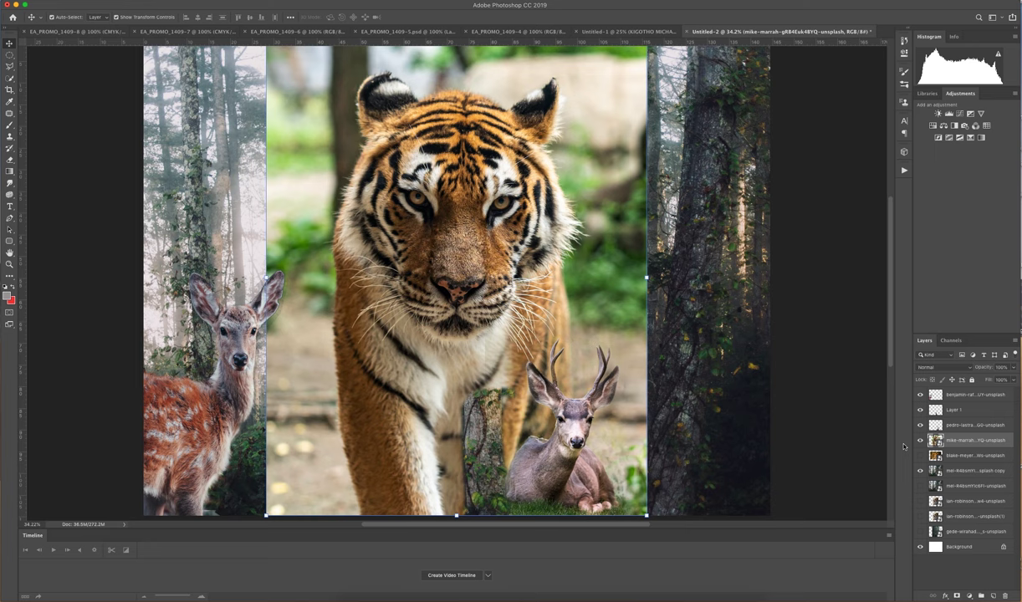
pyautogui.moveTo(937, 460); pyautogui.dragTo(959, 397)
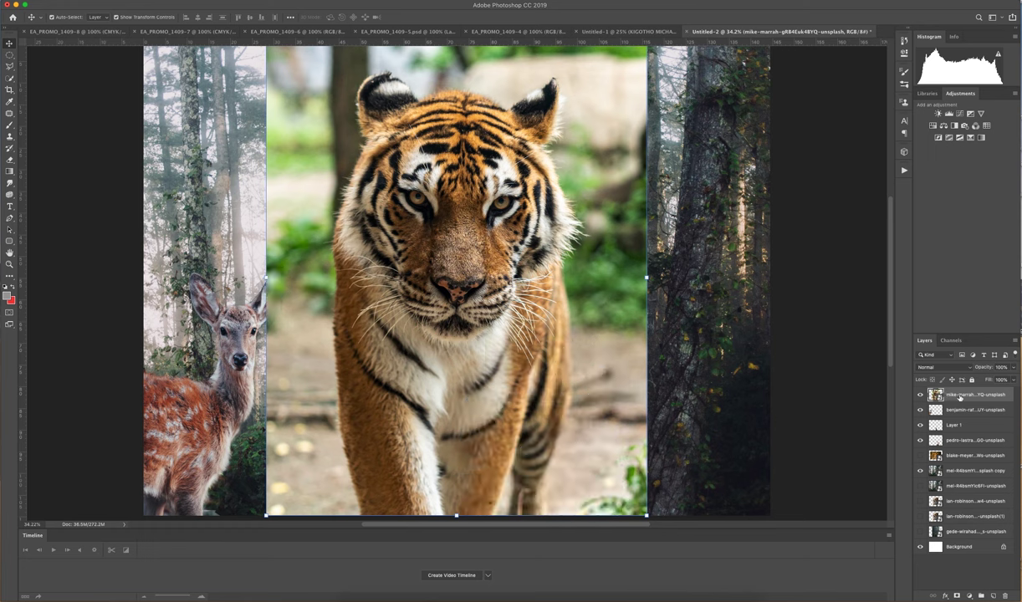
# Choose the Background Eraser tool and rasterize the walking tiger smart object
pyautogui.click(10, 171)
pyautogui.click(10, 160)
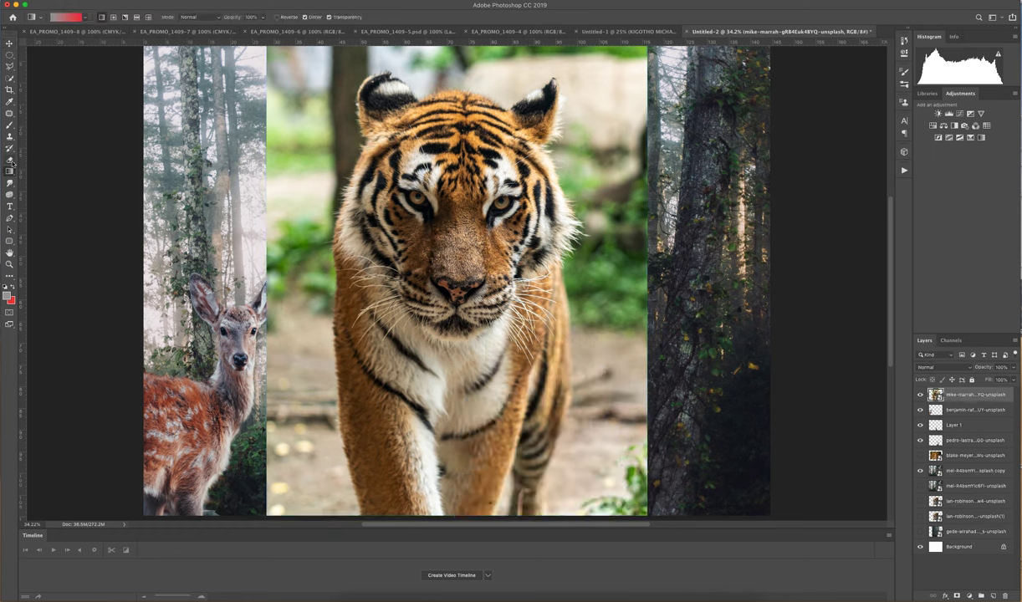
pyautogui.click(39, 168)
pyautogui.click(311, 169)
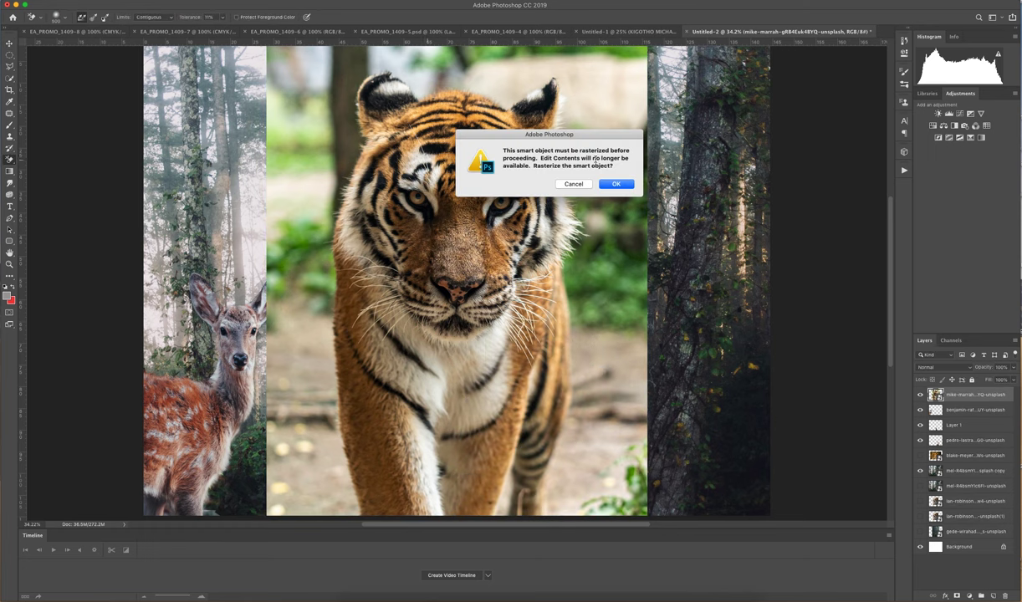
pyautogui.click(612, 183)
pyautogui.click(570, 184)
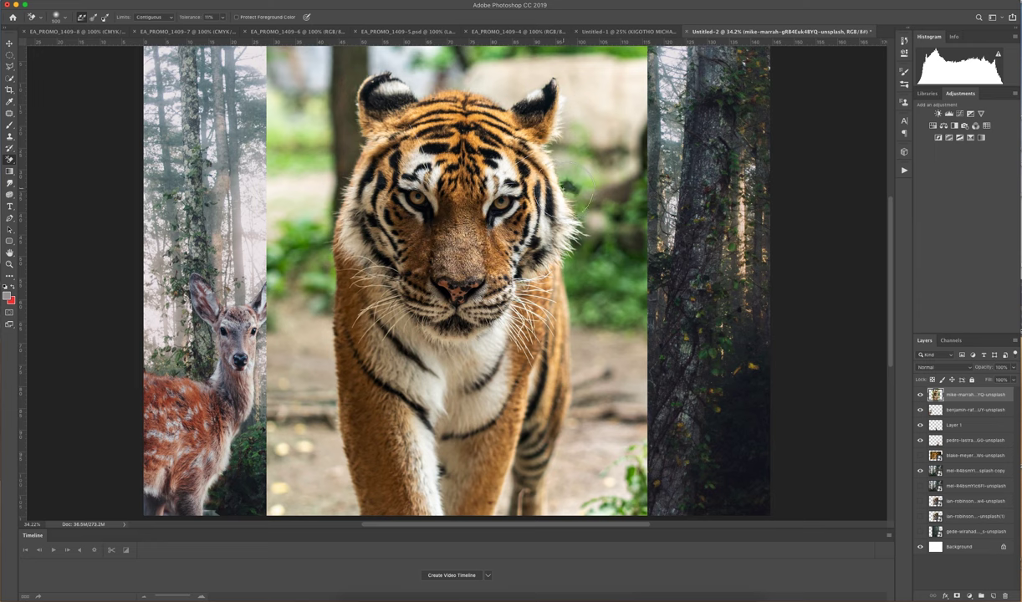
# Erase part of the photo background along the walking tiger's right-hand side at 11% tolerance
pyautogui.moveTo(584, 269)
pyautogui.mouseDown()
pyautogui.moveTo(559, 255)
pyautogui.moveTo(566, 291)
pyautogui.moveTo(595, 336)
pyautogui.moveTo(559, 295)
pyautogui.moveTo(577, 386)
pyautogui.moveTo(562, 451)
pyautogui.moveTo(581, 512)
pyautogui.moveTo(571, 514)
pyautogui.moveTo(603, 268)
pyautogui.moveTo(598, 310)
pyautogui.moveTo(650, 347)
pyautogui.moveTo(606, 329)
pyautogui.moveTo(605, 390)
pyautogui.mouseUp()
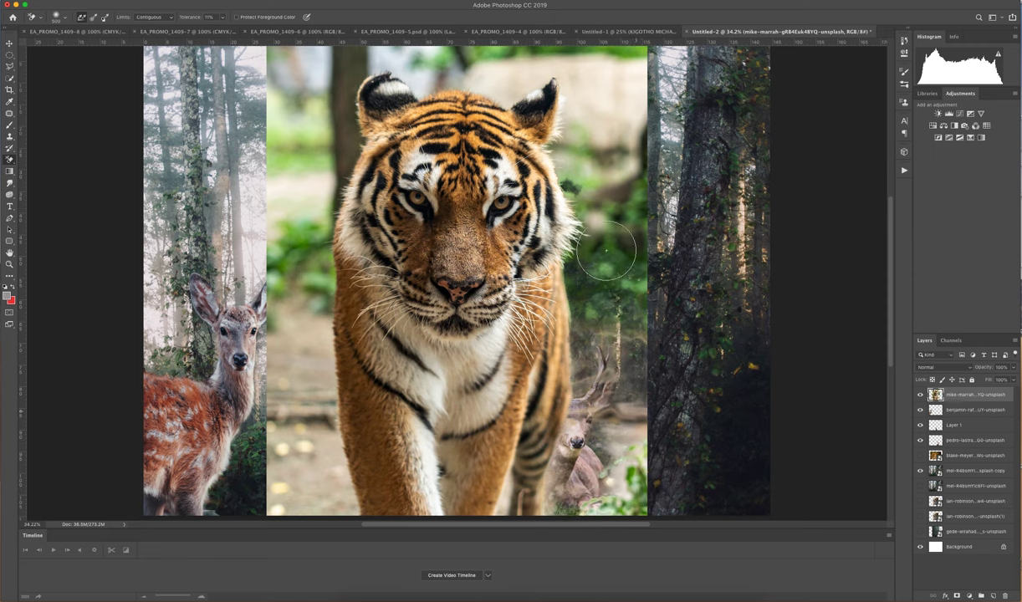
pyautogui.moveTo(579, 203)
pyautogui.mouseDown()
pyautogui.moveTo(552, 213)
pyautogui.moveTo(532, 263)
pyautogui.moveTo(539, 277)
pyautogui.mouseUp()
pyautogui.click(571, 184)
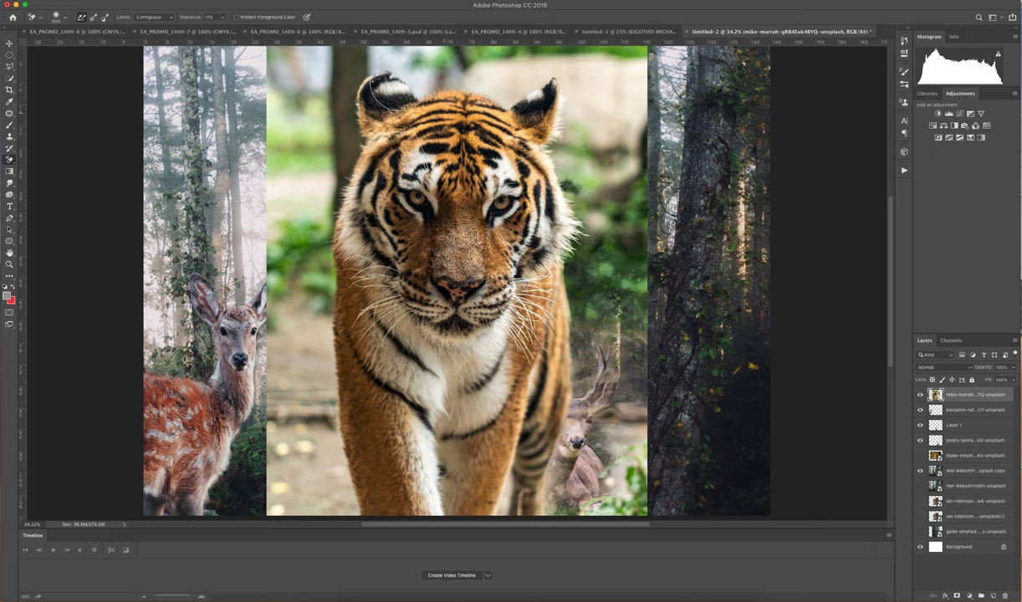
# Raise the Background Eraser tolerance to 53% and erase the background around the tiger's head, ears and both flanks
pyautogui.click(222, 17)
pyautogui.moveTo(220, 29); pyautogui.dragTo(241, 31)
pyautogui.moveTo(584, 250); pyautogui.dragTo(591, 311)
pyautogui.moveTo(577, 210)
pyautogui.mouseDown()
pyautogui.moveTo(578, 148)
pyautogui.moveTo(567, 177)
pyautogui.moveTo(561, 138)
pyautogui.moveTo(579, 110)
pyautogui.moveTo(566, 86)
pyautogui.moveTo(511, 67)
pyautogui.moveTo(511, 80)
pyautogui.moveTo(511, 62)
pyautogui.moveTo(528, 58)
pyautogui.moveTo(565, 67)
pyautogui.moveTo(608, 102)
pyautogui.moveTo(419, 46)
pyautogui.moveTo(394, 42)
pyautogui.moveTo(388, 56)
pyautogui.moveTo(369, 60)
pyautogui.moveTo(346, 94)
pyautogui.moveTo(334, 174)
pyautogui.moveTo(314, 215)
pyautogui.moveTo(304, 391)
pyautogui.moveTo(322, 467)
pyautogui.moveTo(311, 498)
pyautogui.mouseUp()
pyautogui.click(548, 161)
pyautogui.press('super+z')
pyautogui.press('super+z')
pyautogui.press('super+z')
pyautogui.moveTo(523, 489)
pyautogui.mouseDown()
pyautogui.moveTo(601, 408)
pyautogui.moveTo(590, 355)
pyautogui.mouseUp()
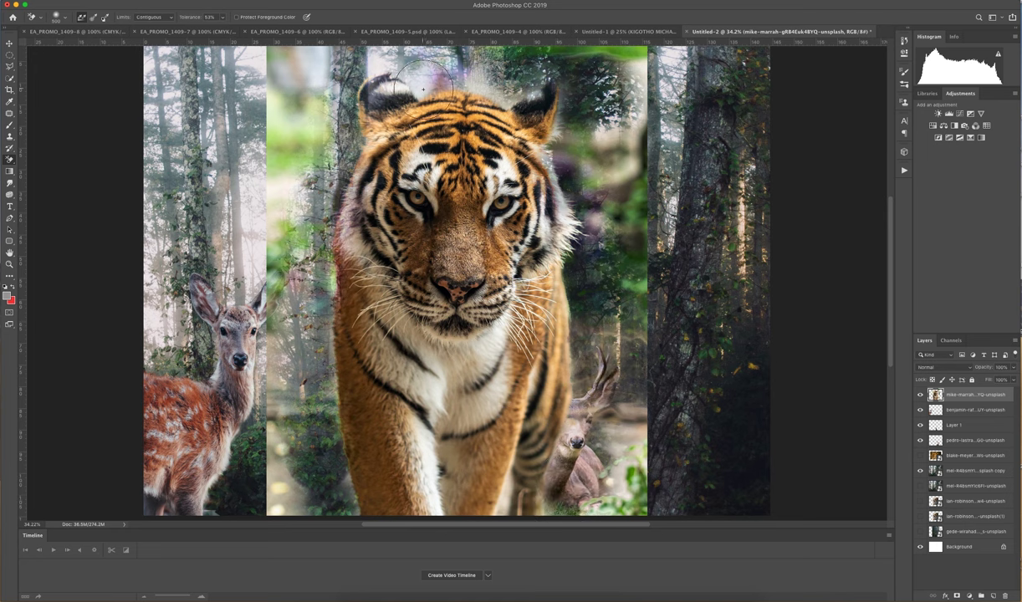
pyautogui.moveTo(423, 89)
pyautogui.mouseDown()
pyautogui.moveTo(473, 75)
pyautogui.moveTo(412, 52)
pyautogui.moveTo(376, 58)
pyautogui.moveTo(312, 105)
pyautogui.moveTo(281, 222)
pyautogui.mouseUp()
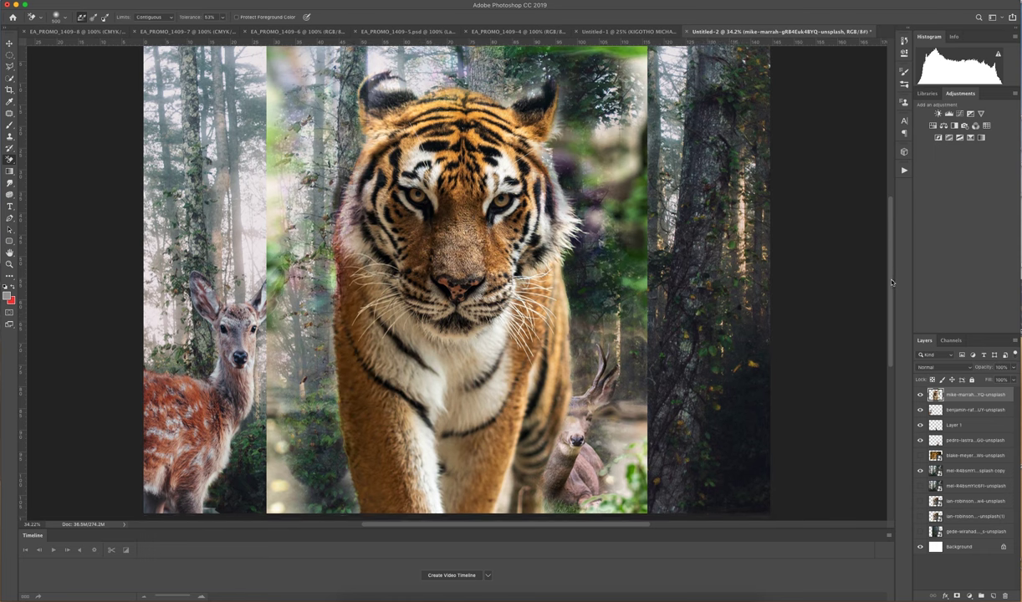
# Trace a loose pen path around the tiger, from its left front leg over the head and down past the right flank
pyautogui.moveTo(891, 282); pyautogui.dragTo(892, 304)
pyautogui.click(10, 216)
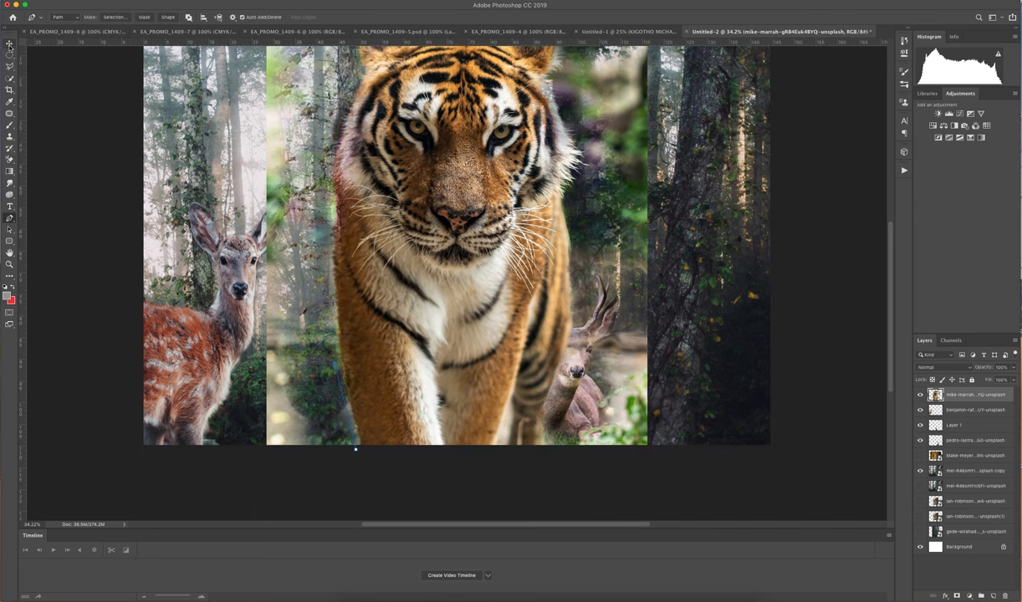
pyautogui.click(303, 153)
pyautogui.click(306, 96)
pyautogui.scroll(-1, 475, 138)
pyautogui.scroll(4, 480, 142)
pyautogui.click(308, 166)
pyautogui.click(333, 124)
pyautogui.click(371, 103)
pyautogui.click(473, 114)
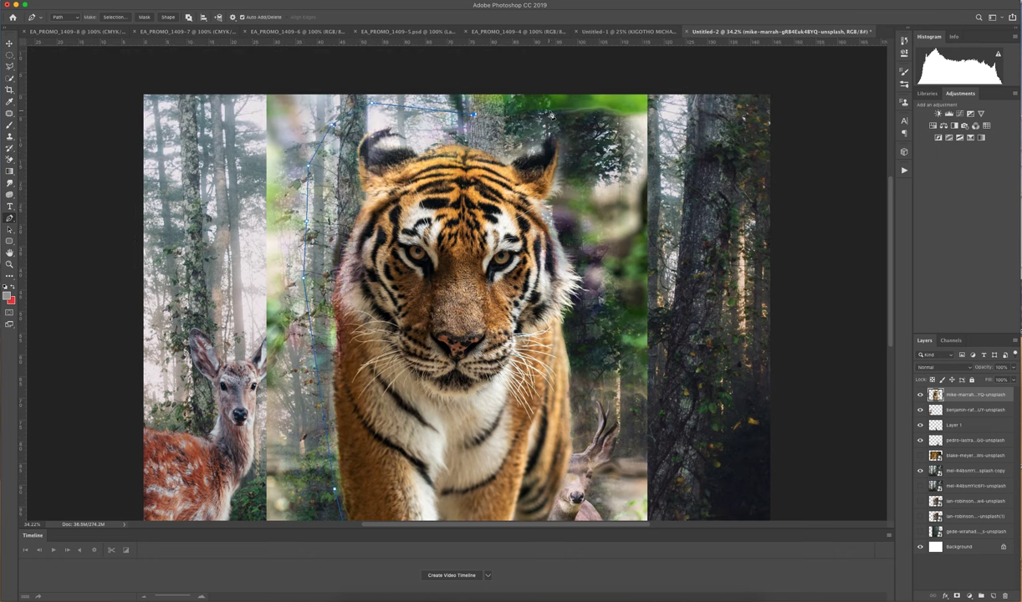
pyautogui.click(552, 112)
pyautogui.click(607, 127)
pyautogui.click(612, 266)
pyautogui.click(599, 321)
pyautogui.scroll(-5, 602, 324)
pyautogui.click(596, 329)
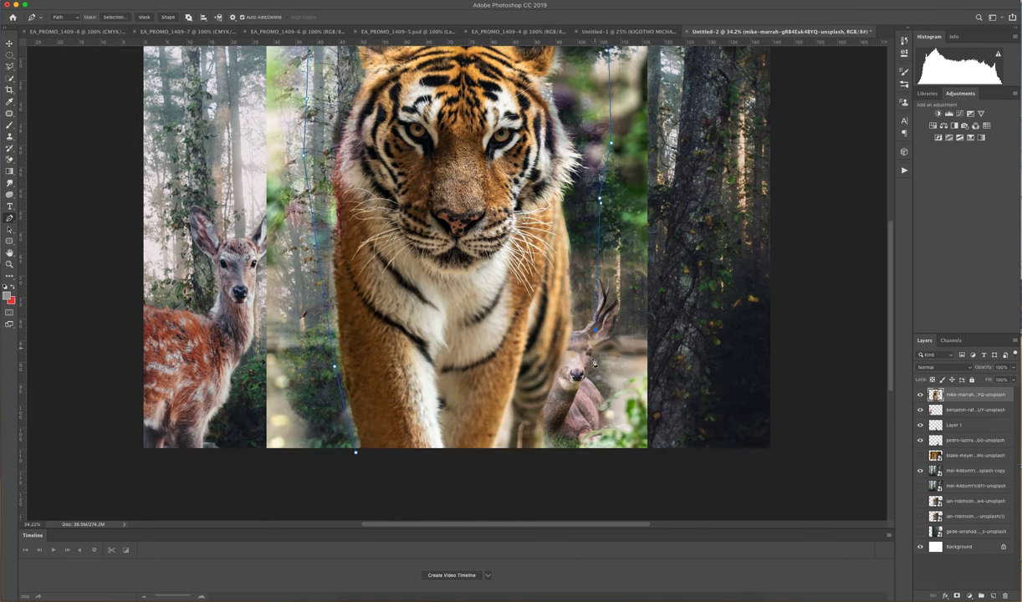
pyautogui.click(566, 421)
# Continue the pen path in a wide outer loop around the leftover tiger background and close it at the starting point
pyautogui.click(628, 474)
pyautogui.click(724, 438)
pyautogui.click(715, 169)
pyautogui.scroll(-1, 713, 132)
pyautogui.scroll(7, 712, 132)
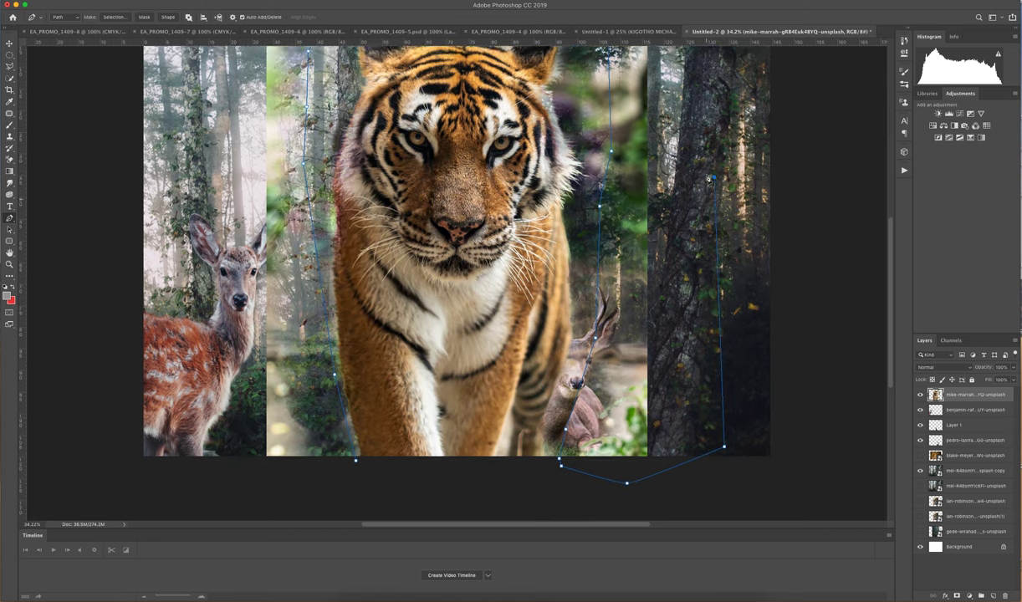
pyautogui.click(708, 176)
pyautogui.click(638, 116)
pyautogui.click(407, 97)
pyautogui.click(251, 82)
pyautogui.click(146, 119)
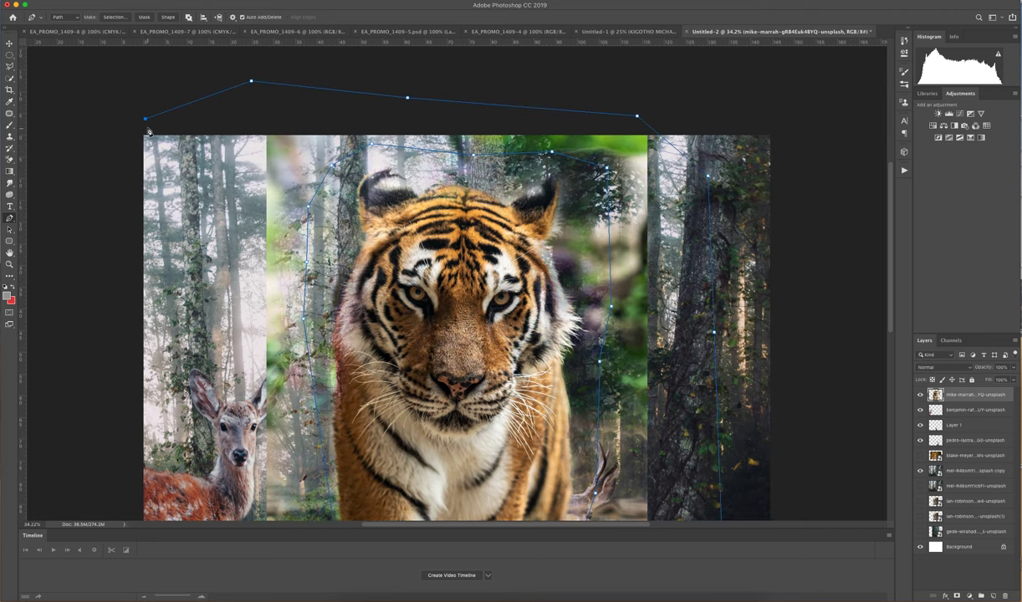
pyautogui.scroll(-2, 175, 147)
pyautogui.scroll(-3, 195, 166)
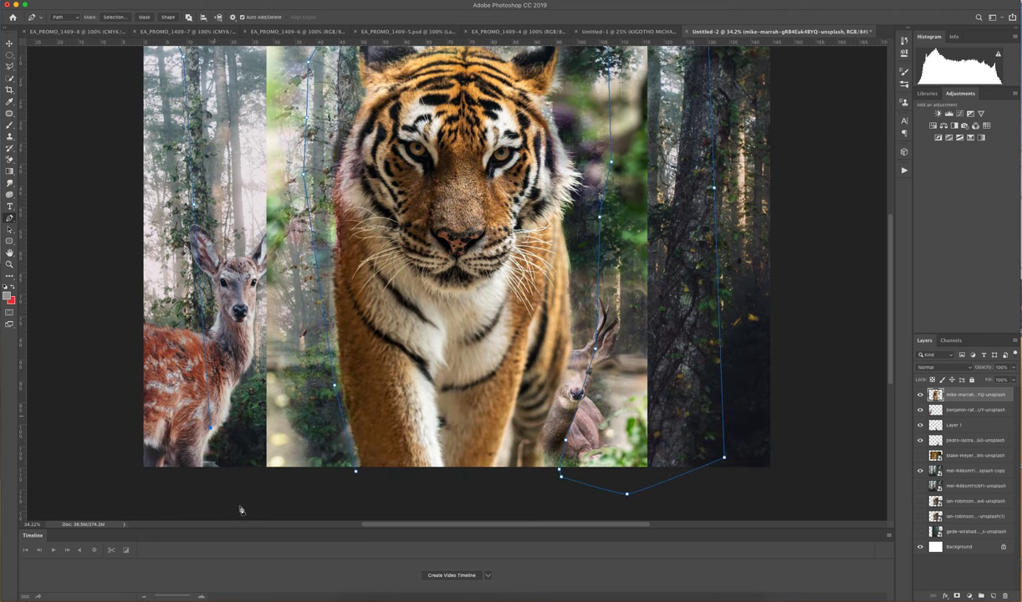
pyautogui.click(244, 496)
pyautogui.click(346, 482)
# Convert the closed path into a selection, delete the tiger photo's leftover background inside it, and deselect
pyautogui.rightClick(358, 477)
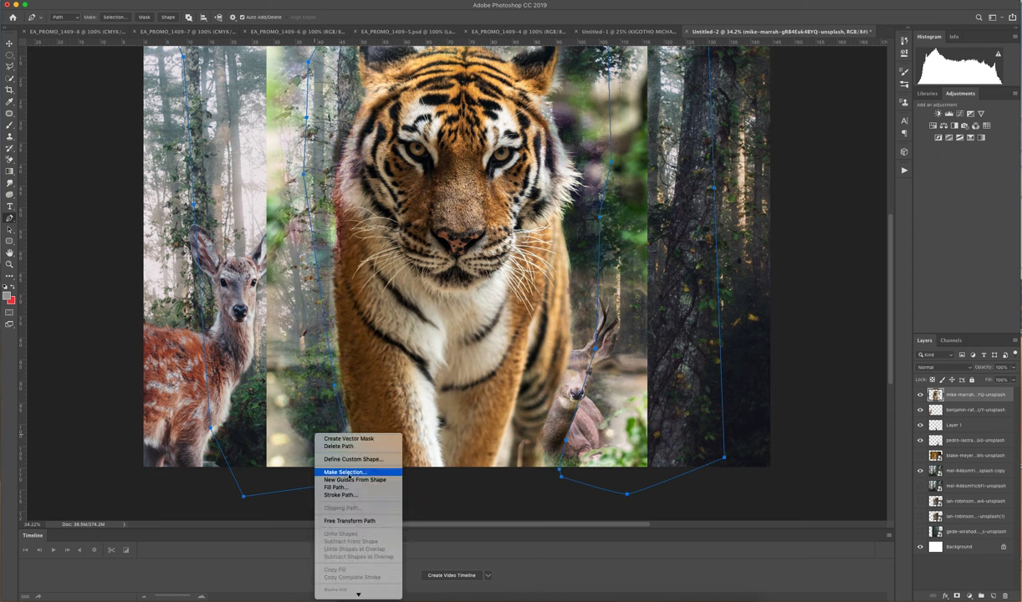
pyautogui.click(343, 473)
pyautogui.click(599, 246)
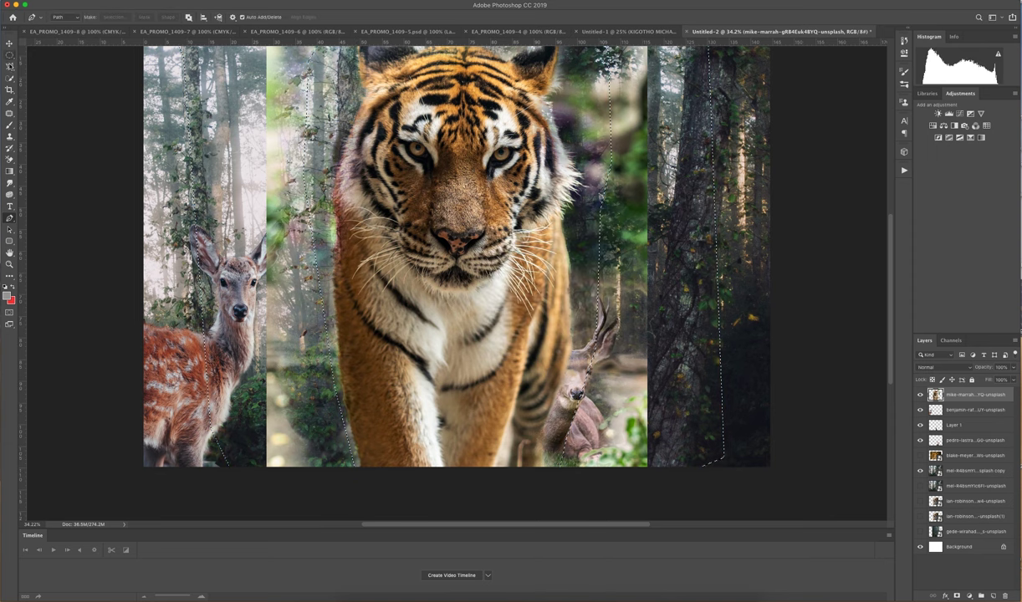
pyautogui.click(9, 76)
pyautogui.rightClick(235, 125)
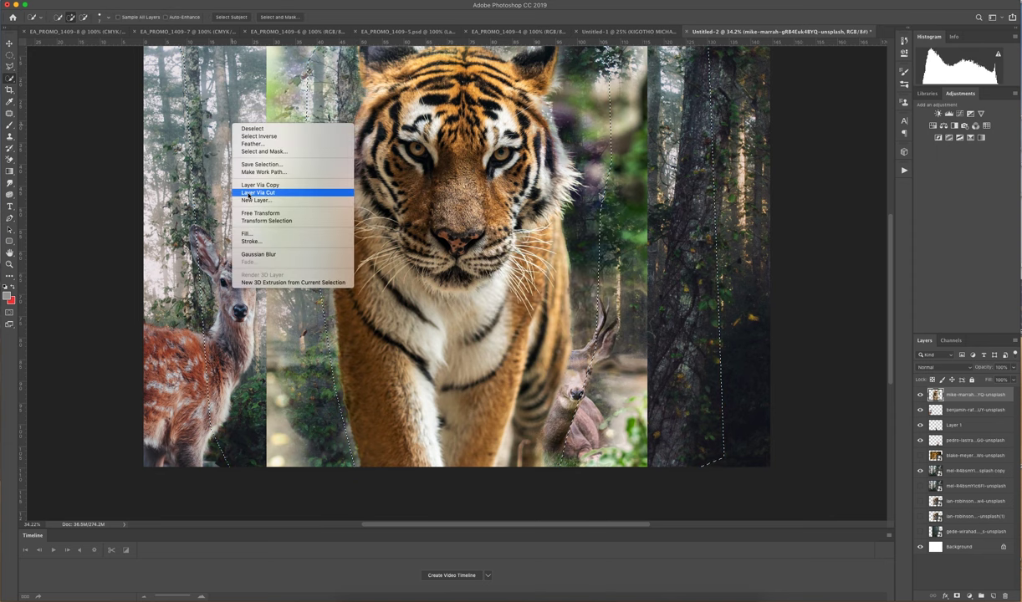
pyautogui.click(128, 111)
pyautogui.press('Delete')
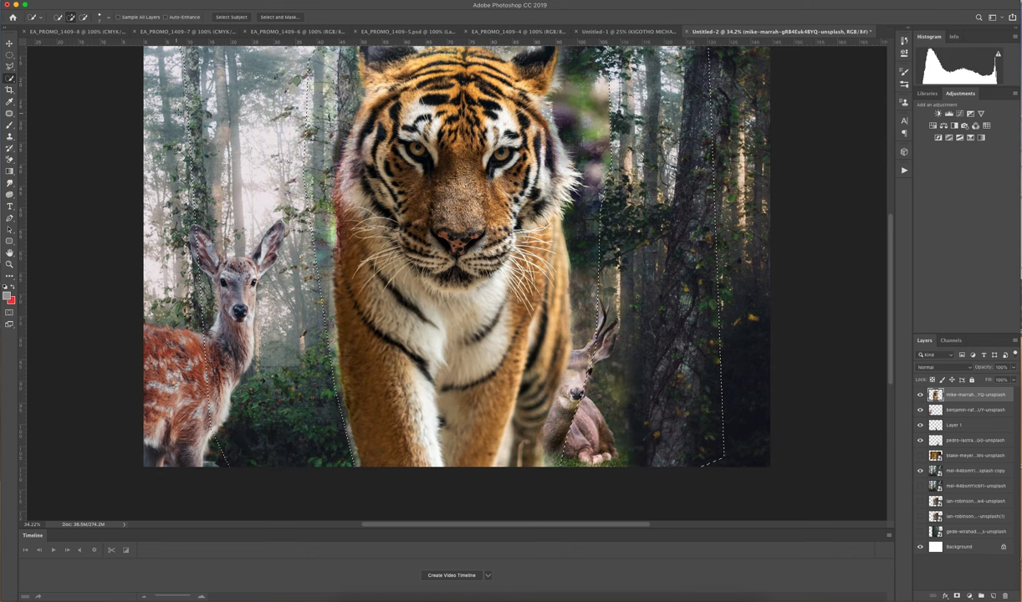
pyautogui.hotkey('ctrl', 'd')
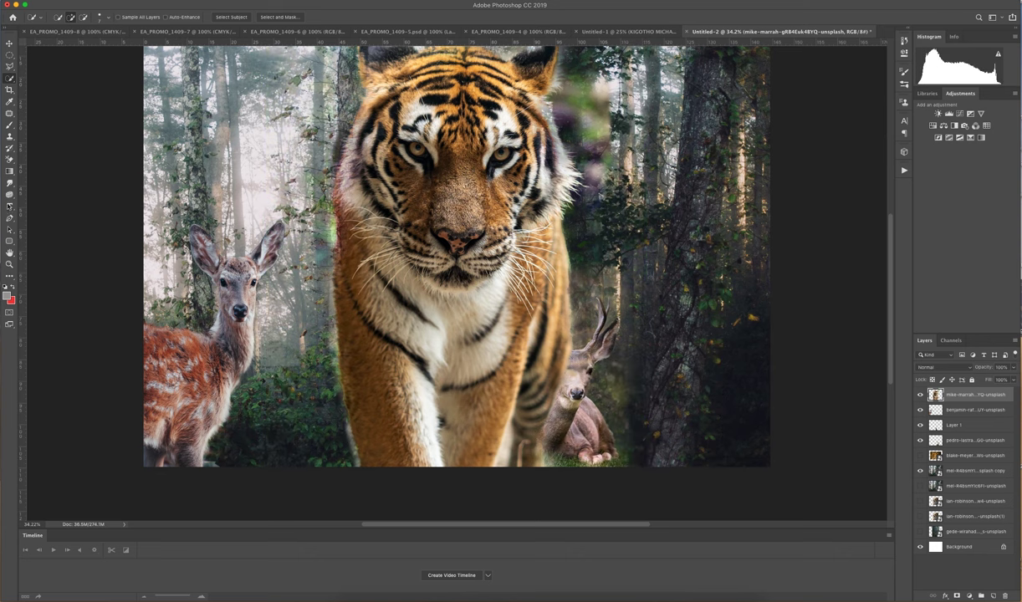
# Scale the tiger to about 87%, place it between the spotted deer and the vine-covered middle trunk, and apply the transform
pyautogui.press('z')
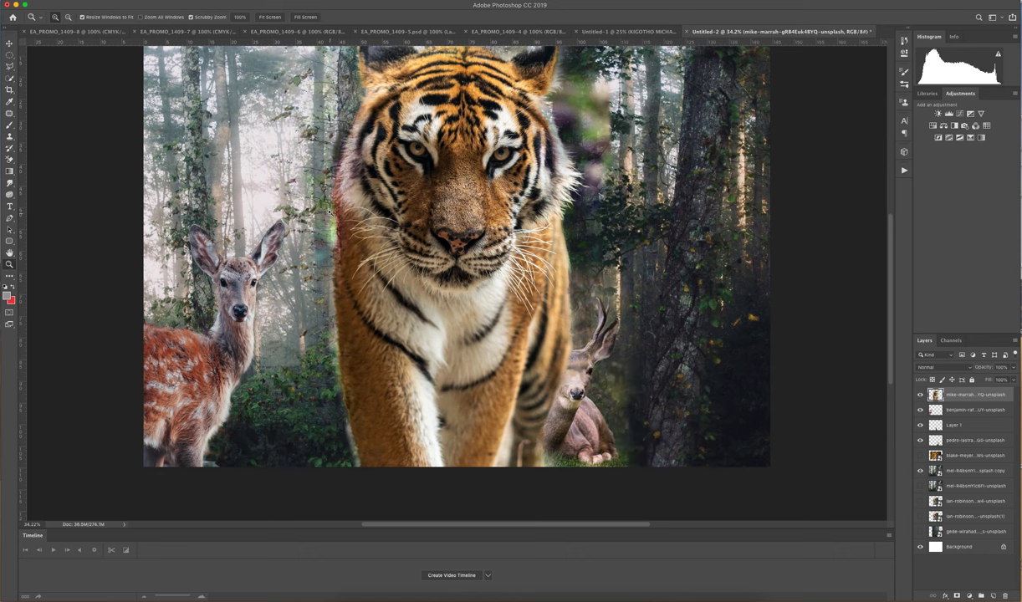
pyautogui.keyDown('alt'); pyautogui.click(387, 222); pyautogui.keyUp('alt')
pyautogui.keyDown('alt'); pyautogui.click(574, 226); pyautogui.keyUp('alt')
pyautogui.click(9, 44)
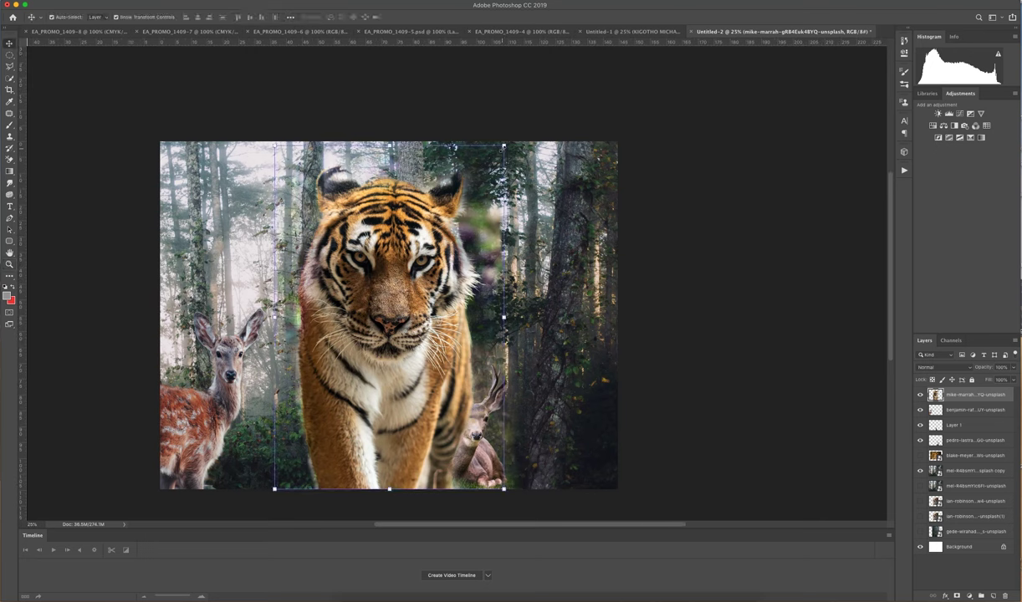
pyautogui.moveTo(504, 146); pyautogui.dragTo(314, 277)
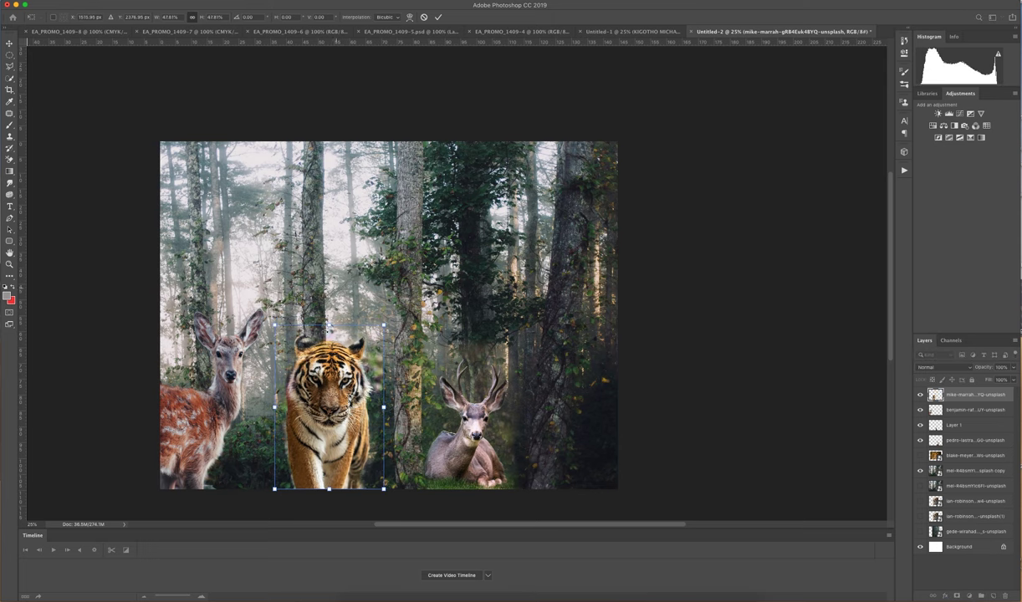
pyautogui.moveTo(317, 353); pyautogui.dragTo(361, 360)
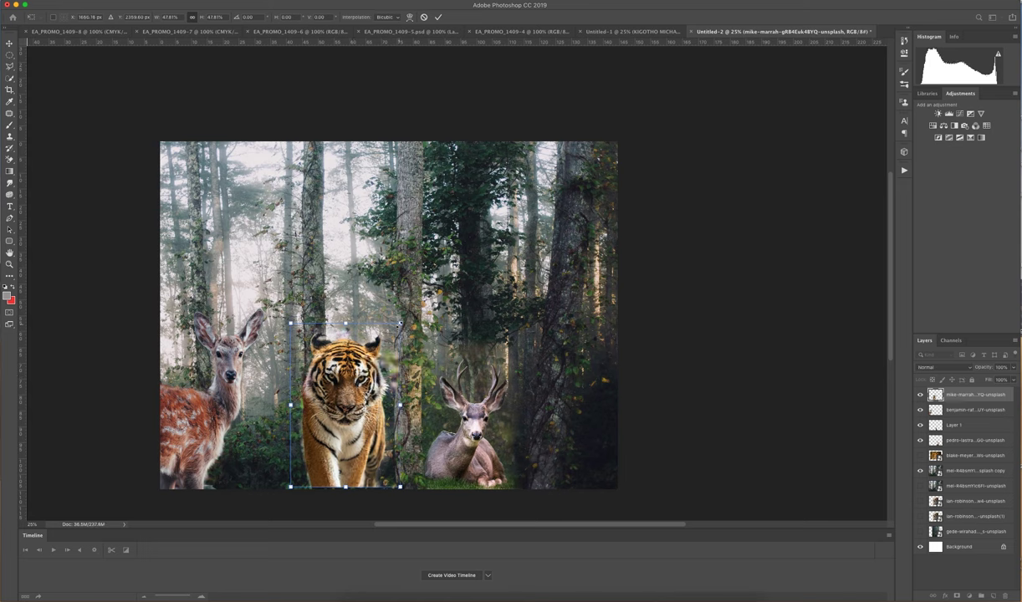
pyautogui.moveTo(399, 323); pyautogui.dragTo(577, 241)
pyautogui.moveTo(444, 294); pyautogui.dragTo(344, 291)
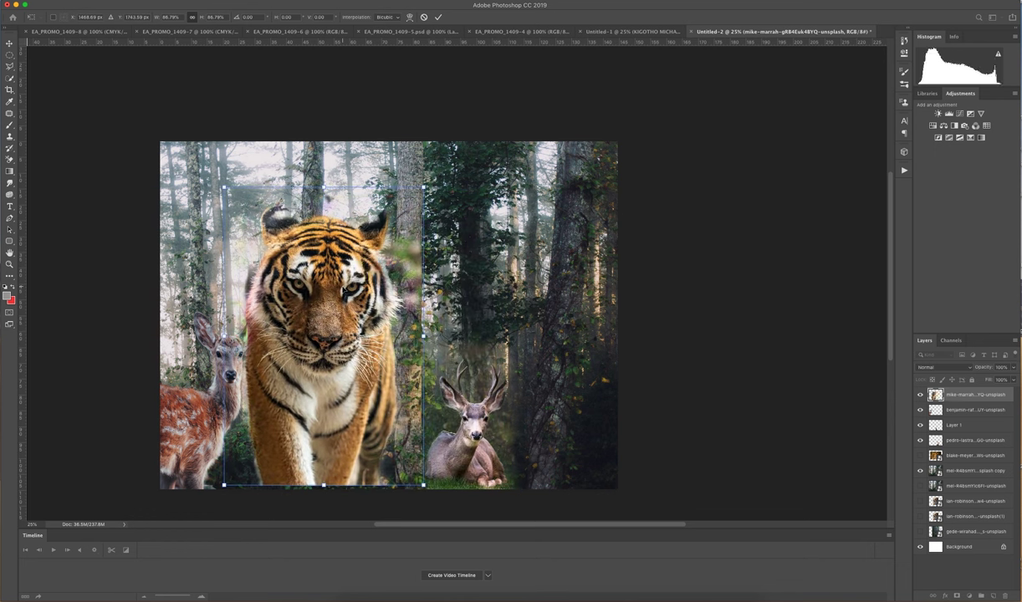
pyautogui.press('Return')
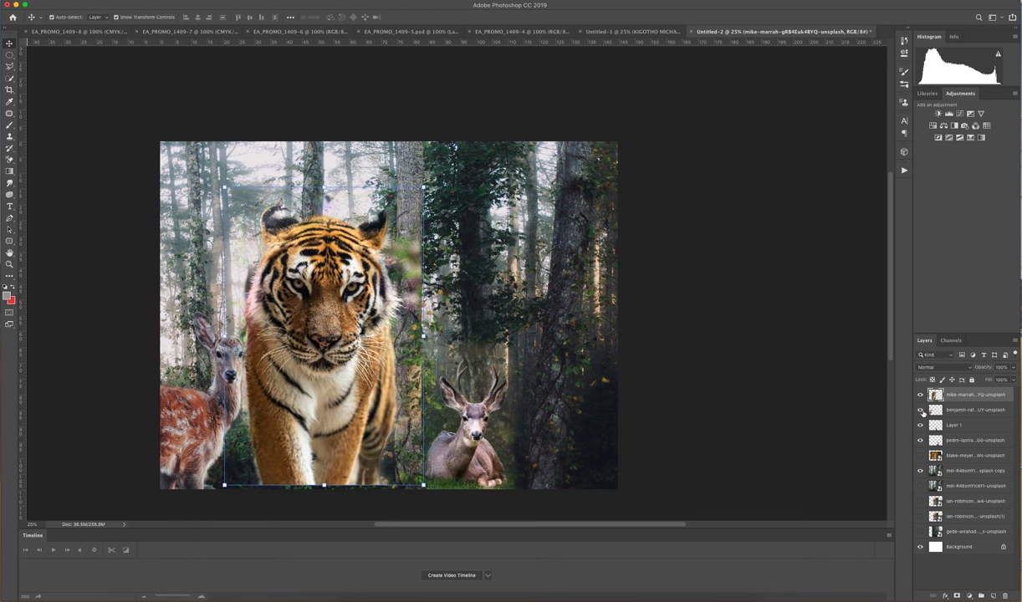
# Hide both deer layers and place the trunk cutout, Layer 1, visible at the top of the stack above the tiger
pyautogui.click(921, 410)
pyautogui.click(921, 441)
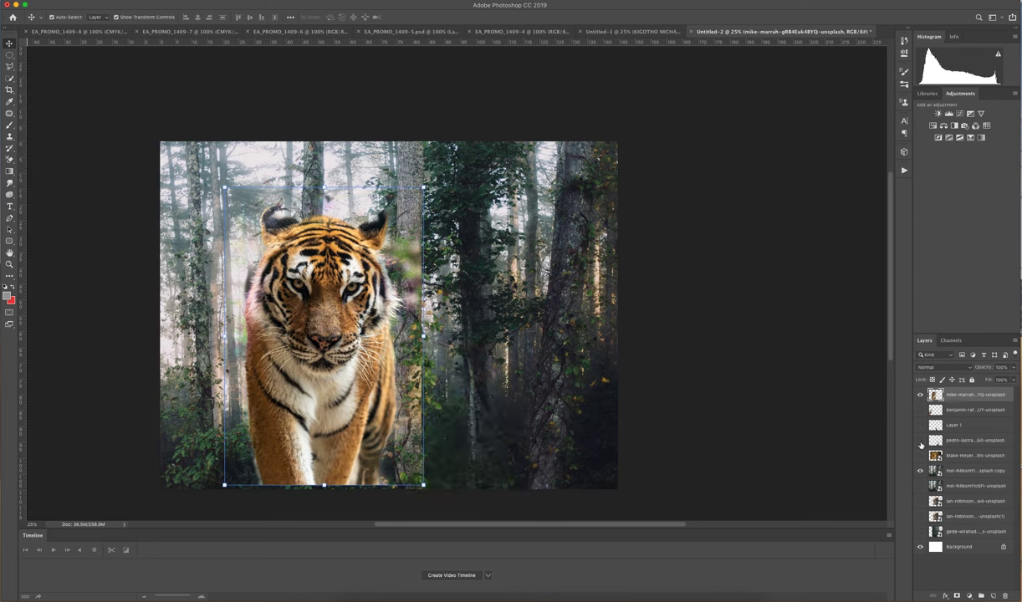
pyautogui.click(961, 470)
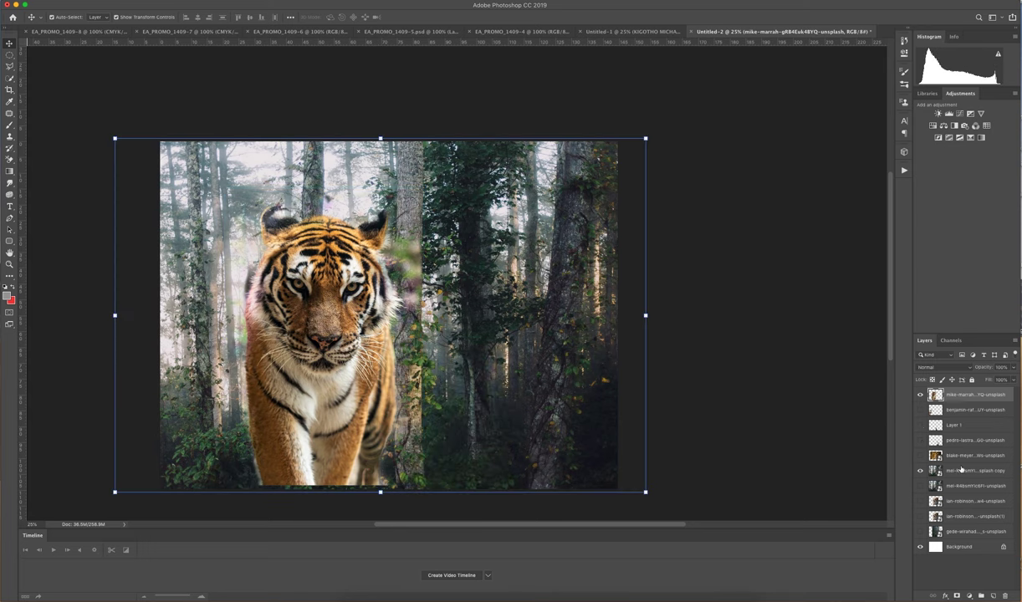
pyautogui.moveTo(960, 432); pyautogui.dragTo(956, 392)
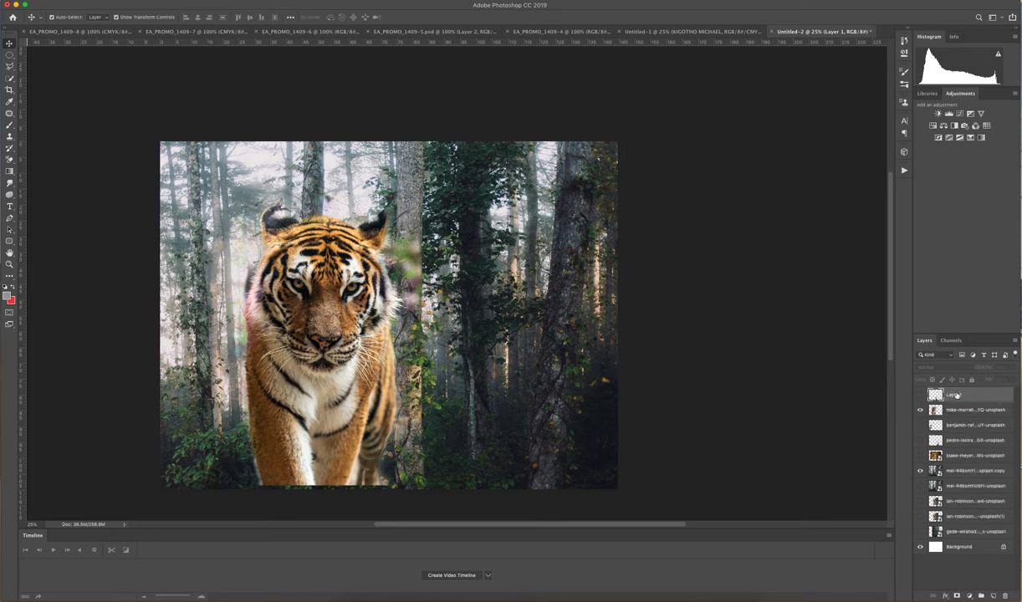
pyautogui.click(921, 395)
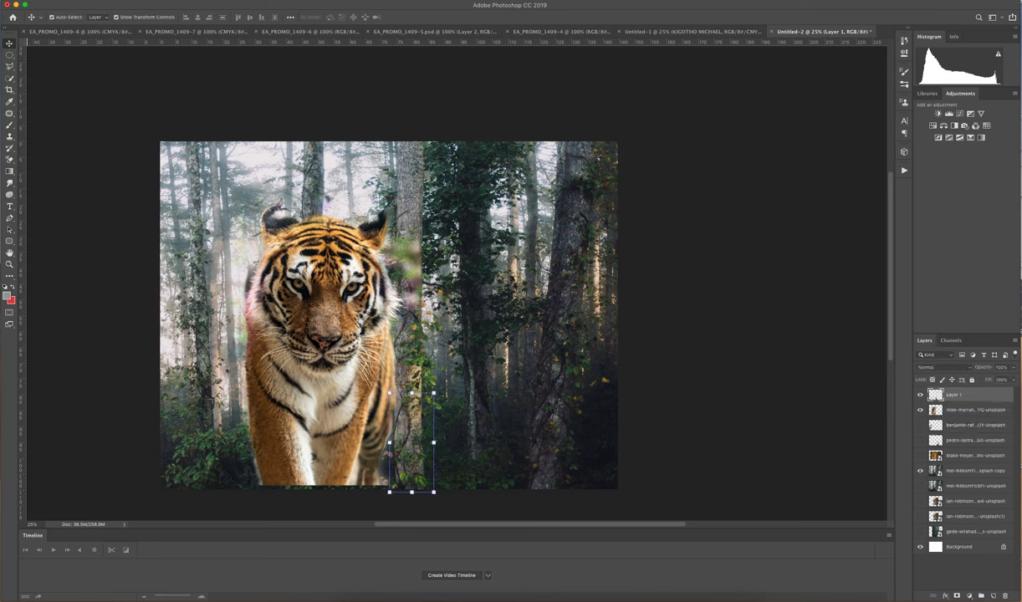
# Select the forest copy layer and hide the trunk cutout and tiger layers, leaving the middle trunk unobstructed
pyautogui.click(962, 472)
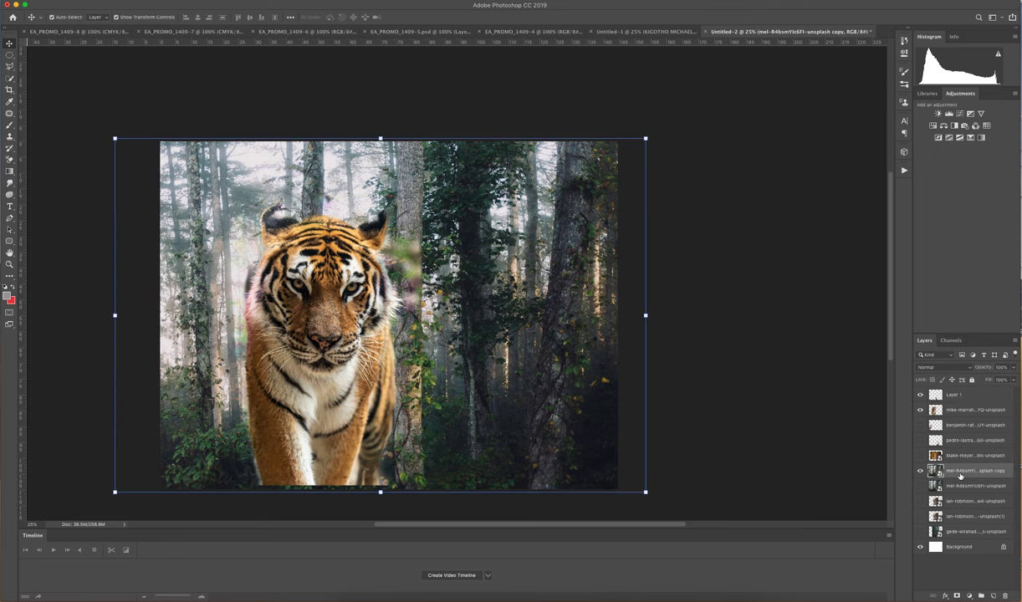
pyautogui.moveTo(920, 410); pyautogui.dragTo(920, 395)
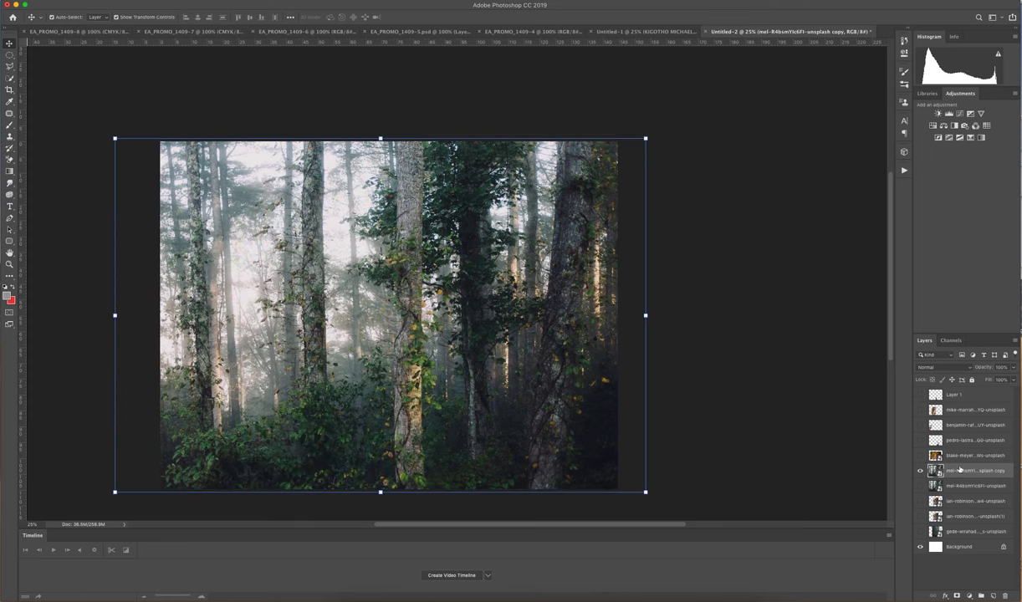
pyautogui.click(9, 264)
pyautogui.click(428, 296)
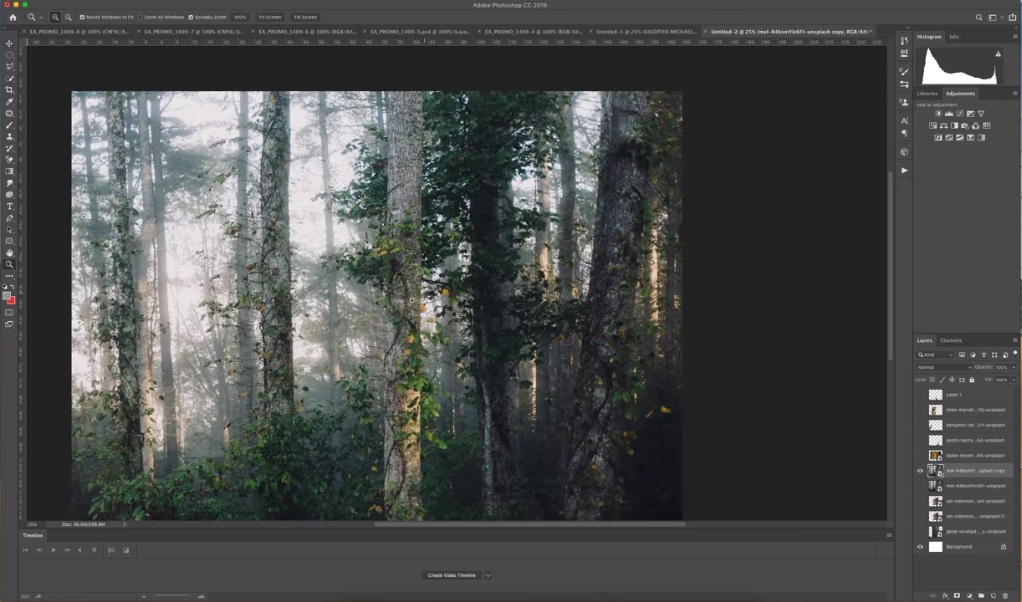
pyautogui.click(519, 335)
pyautogui.click(561, 342)
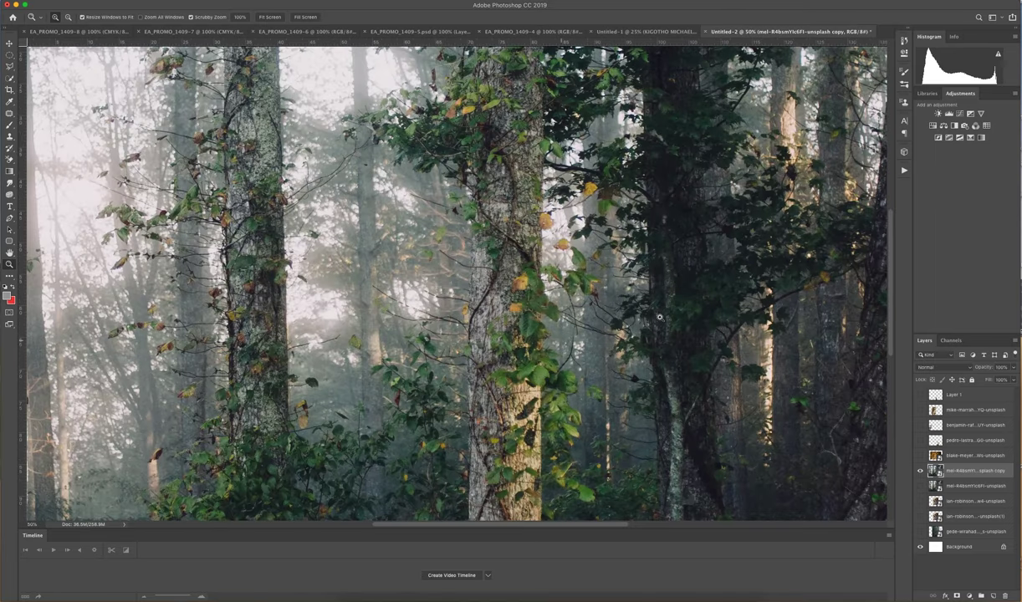
# Try to trace the left edge of the middle trunk with a pen path, starting at the base and following its leaves
pyautogui.scroll(-5, 451, 299)
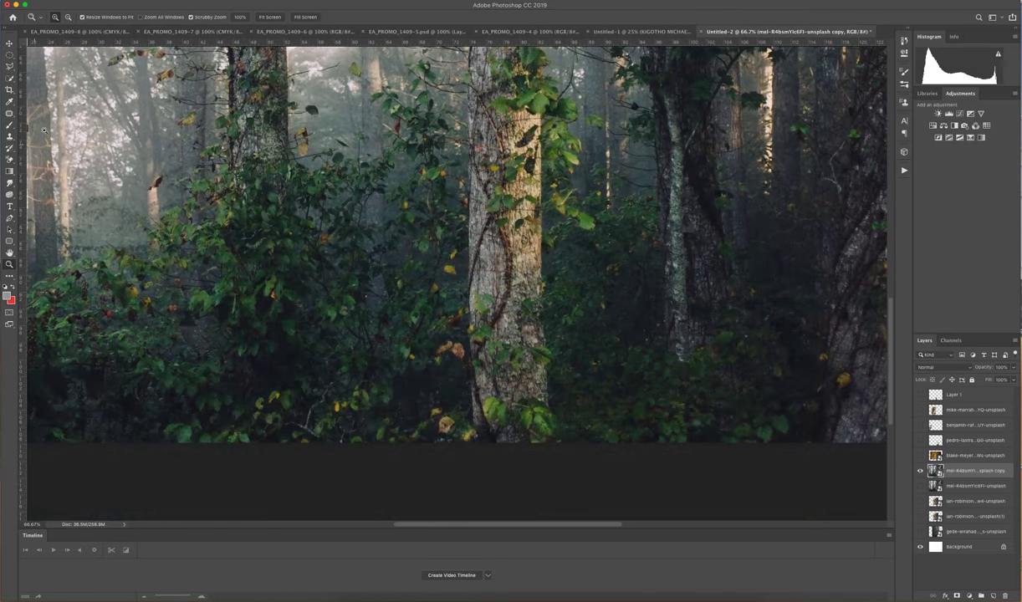
pyautogui.click(10, 218)
pyautogui.click(472, 445)
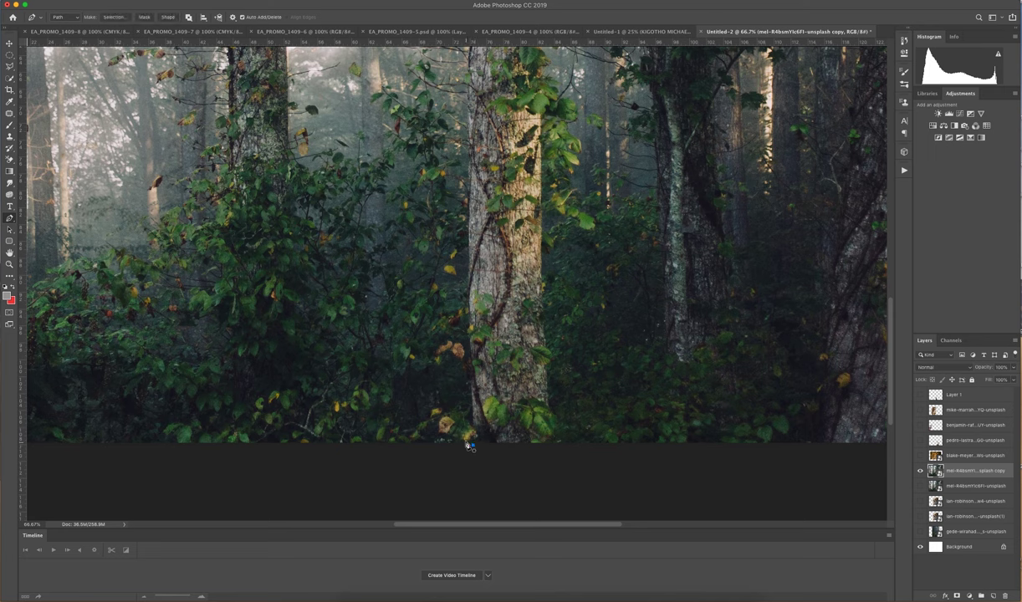
pyautogui.click(465, 442)
pyautogui.click(451, 438)
pyautogui.moveTo(472, 403); pyautogui.dragTo(470, 397)
pyautogui.moveTo(441, 351); pyautogui.dragTo(467, 355)
pyautogui.click(443, 329)
pyautogui.click(431, 326)
pyautogui.click(436, 322)
pyautogui.click(441, 319)
pyautogui.click(444, 317)
pyautogui.click(448, 318)
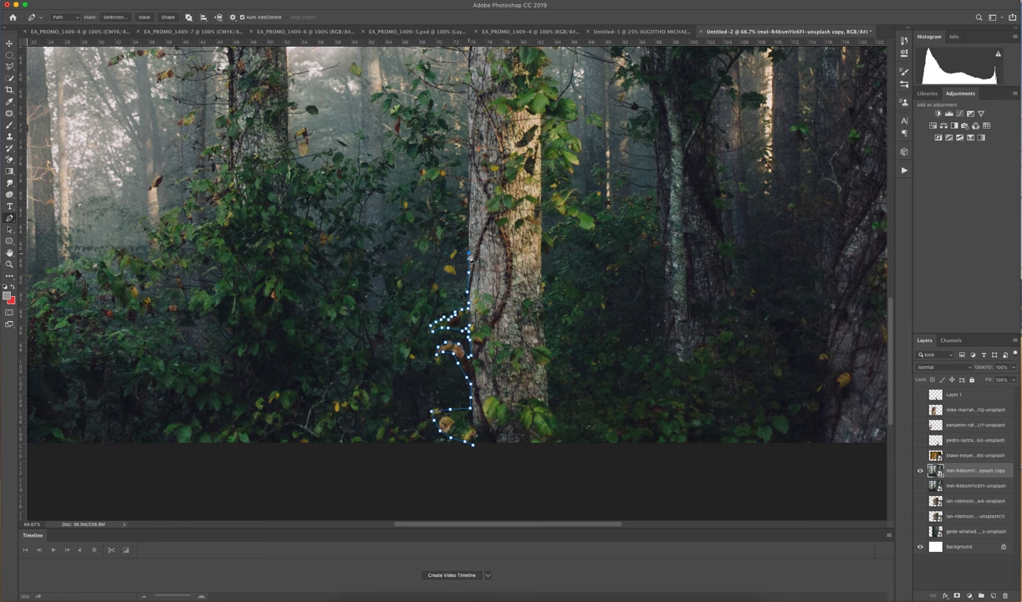
# Try to delete the last anchor points of the unfinished trunk path
pyautogui.press('BackSpace')
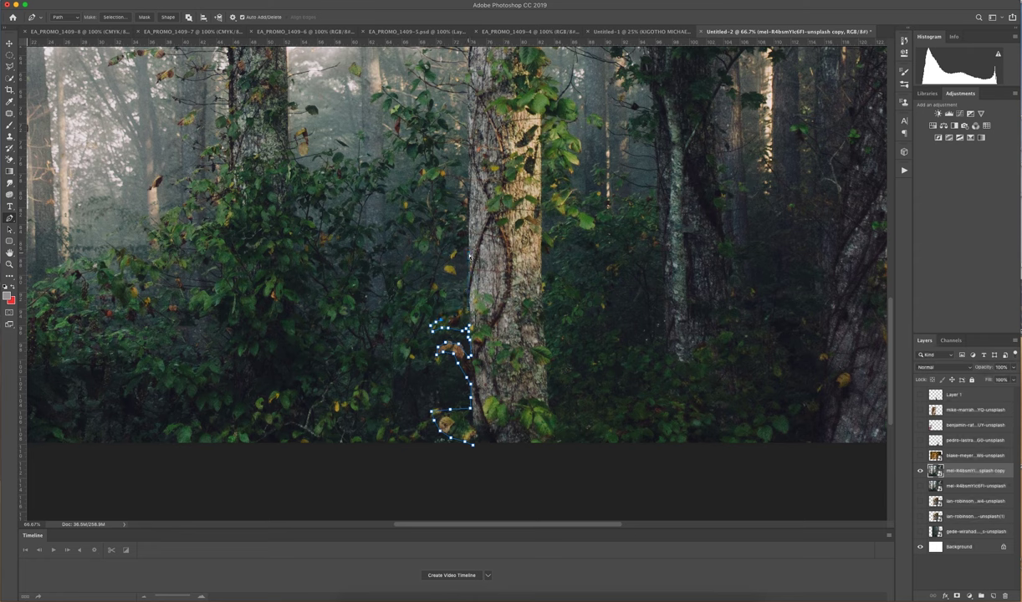
pyautogui.press('BackSpace')
pyautogui.press('BackSpace')
pyautogui.press('BackSpace')
pyautogui.press('BackSpace')
pyautogui.press('BackSpace')
pyautogui.press('BackSpace')
pyautogui.press('BackSpace')
pyautogui.press('BackSpace')
pyautogui.press('BackSpace')
pyautogui.press('BackSpace')
pyautogui.press('BackSpace')
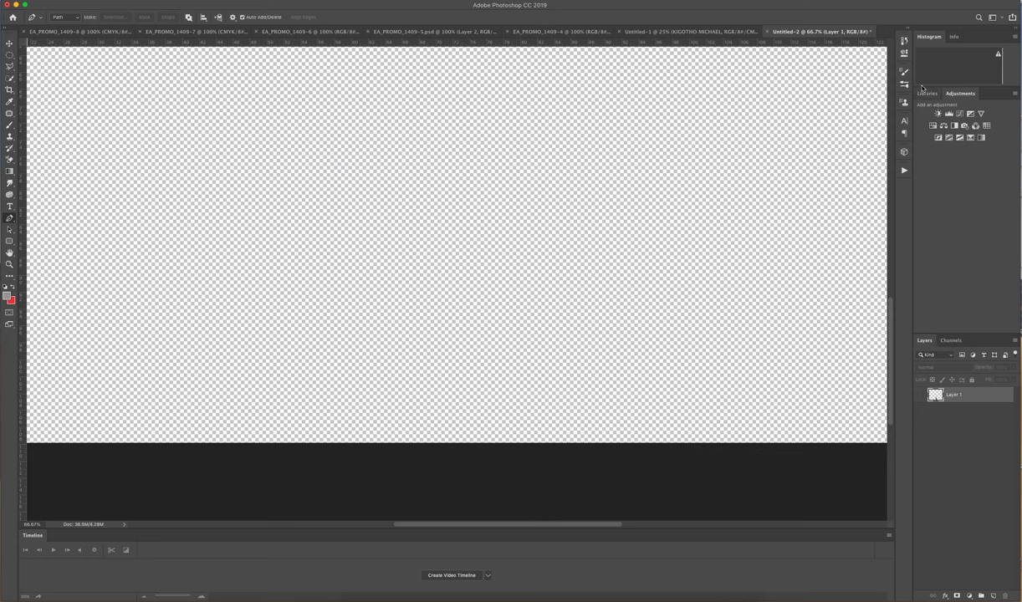
# Revert the document history to an anchor point state before the layer deletions, and discard the unfinished trunk path
pyautogui.click(279, 4)
pyautogui.click(306, 147)
pyautogui.moveTo(894, 148); pyautogui.dragTo(886, 108)
pyautogui.click(826, 99)
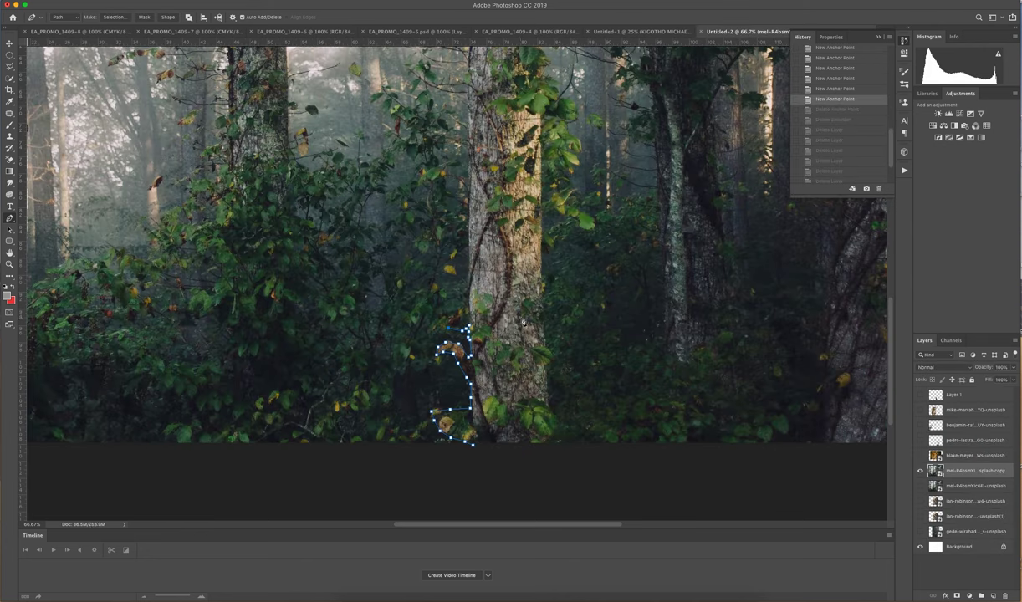
pyautogui.click(452, 323)
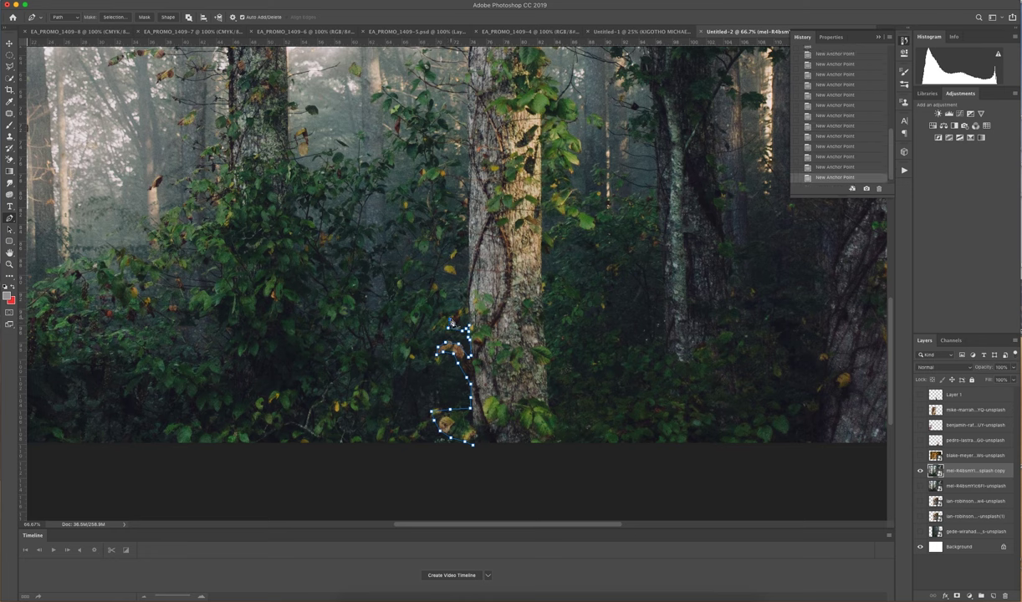
pyautogui.press('Escape')
pyautogui.press('BackSpace')
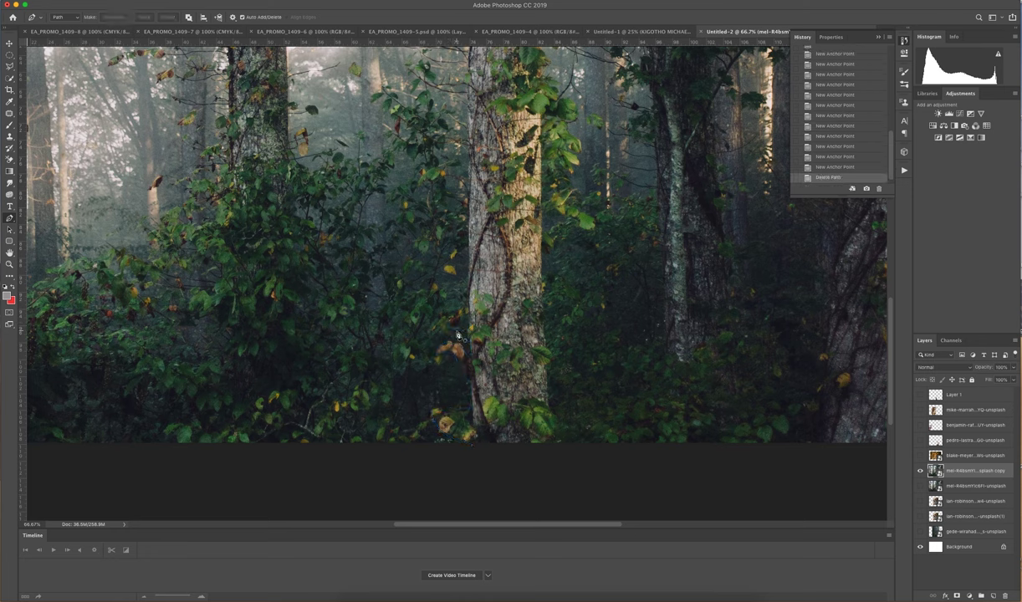
# Start a new pen path at the right base of the middle trunk and trace up its right edge around the overhanging leaves
pyautogui.click(559, 445)
pyautogui.click(556, 433)
pyautogui.click(558, 419)
pyautogui.click(546, 370)
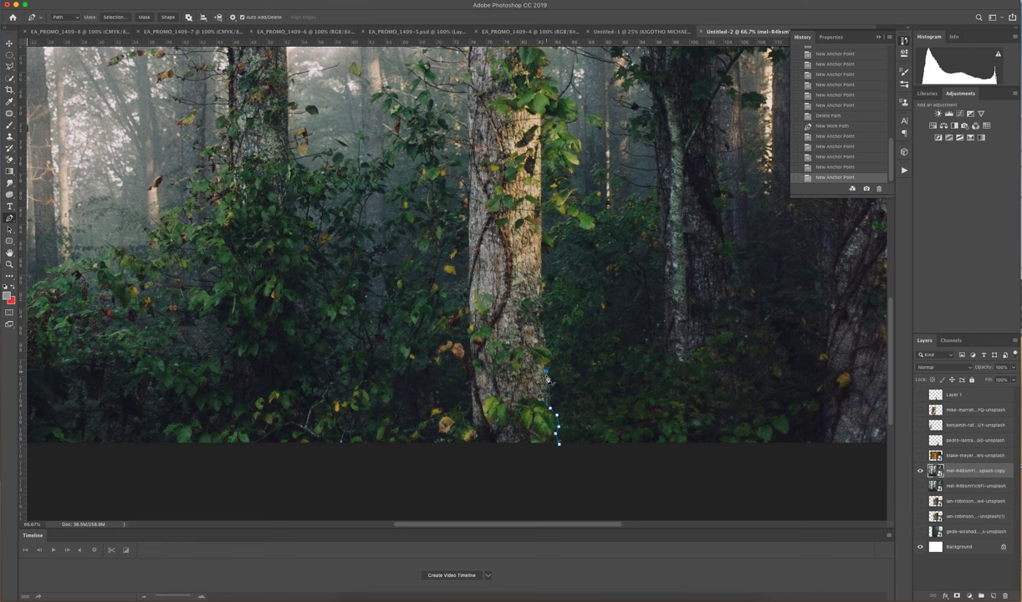
pyautogui.click(548, 358)
pyautogui.click(547, 346)
pyautogui.click(545, 327)
pyautogui.click(545, 304)
pyautogui.click(543, 276)
pyautogui.click(542, 251)
pyautogui.click(552, 251)
pyautogui.click(542, 214)
pyautogui.click(551, 211)
pyautogui.click(561, 211)
pyautogui.click(578, 226)
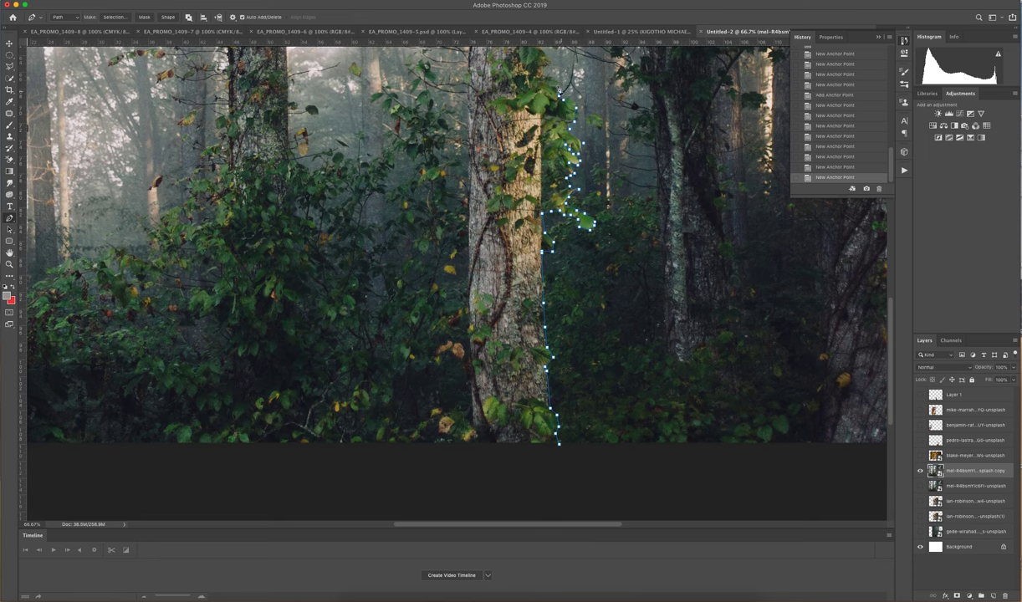
# Continue the pen path up the trunk's right edge and begin crossing over to its left side above the leaf cluster
pyautogui.scroll(-3, 514, 146)
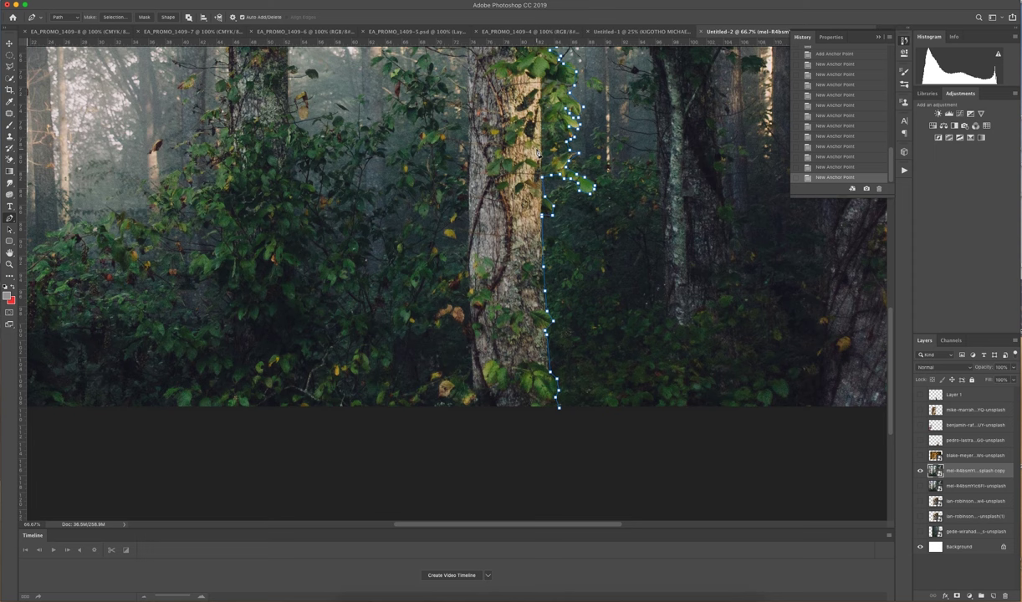
pyautogui.scroll(5, 537, 155)
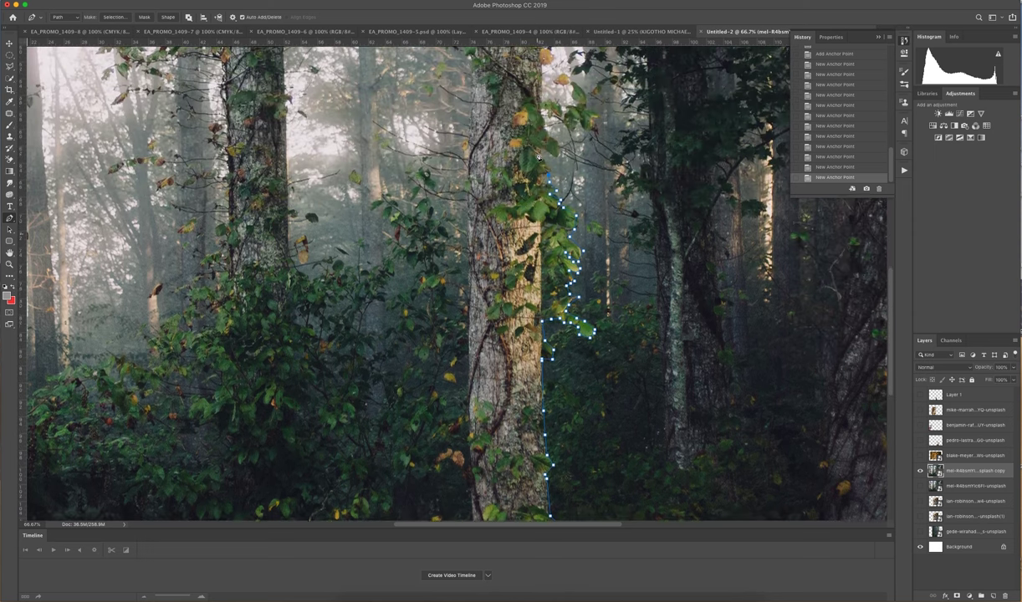
pyautogui.scroll(1, 538, 157)
pyautogui.scroll(-2, 538, 156)
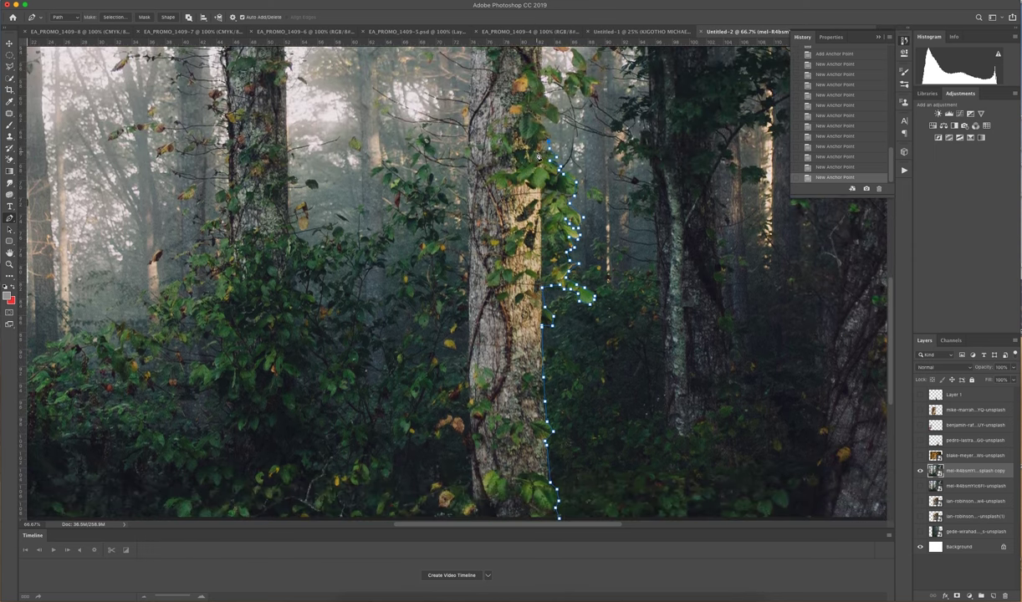
pyautogui.scroll(5, 538, 157)
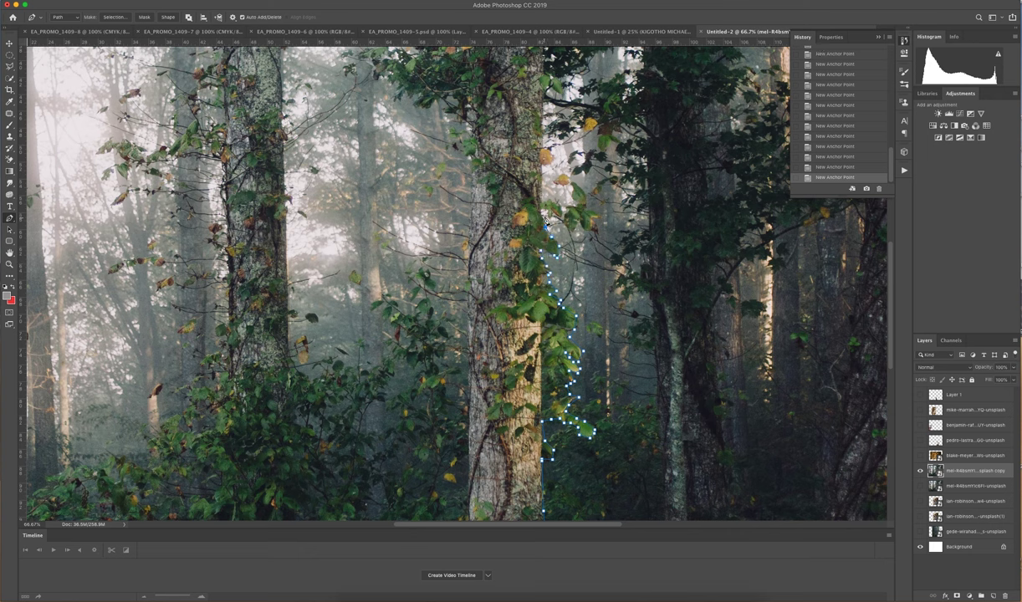
pyautogui.click(545, 215)
pyautogui.click(543, 212)
pyautogui.click(541, 197)
pyautogui.click(504, 184)
# Trace the pen path down the left edge of the middle trunk, including the leaves that stick out from it
pyautogui.click(467, 186)
pyautogui.click(469, 202)
pyautogui.click(468, 225)
pyautogui.click(466, 238)
pyautogui.click(470, 249)
pyautogui.click(466, 291)
pyautogui.click(438, 292)
pyautogui.click(421, 290)
pyautogui.click(458, 304)
pyautogui.click(466, 305)
pyautogui.click(471, 359)
# Outline the leaves at the trunk's lower left and close the pen path just below the image's bottom edge
pyautogui.scroll(-5, 486, 336)
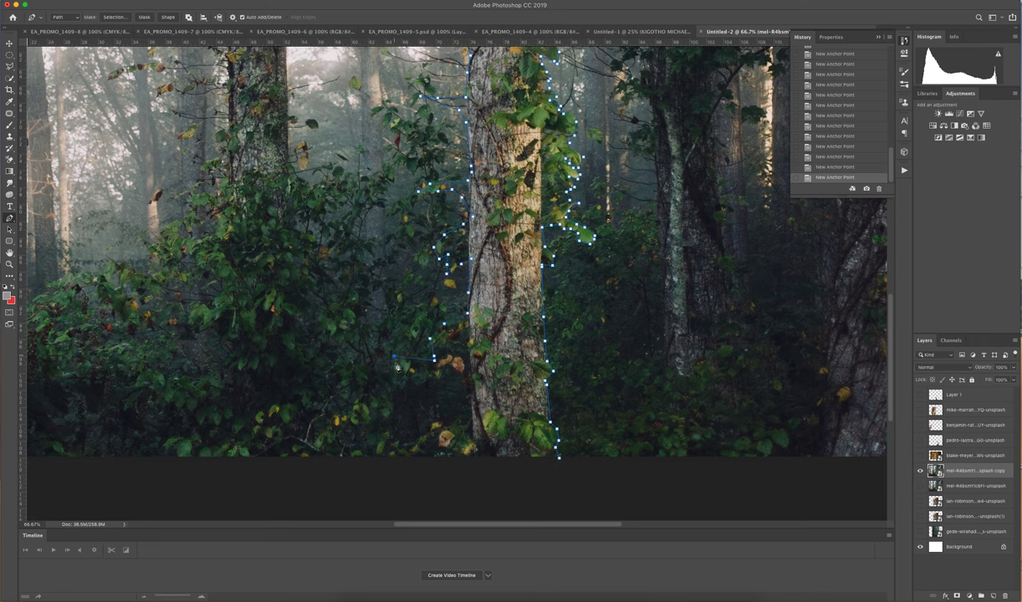
pyautogui.click(421, 433)
pyautogui.click(404, 440)
pyautogui.click(398, 443)
pyautogui.click(394, 443)
pyautogui.click(388, 446)
pyautogui.click(396, 465)
pyautogui.click(460, 462)
pyautogui.click(539, 467)
pyautogui.click(558, 459)
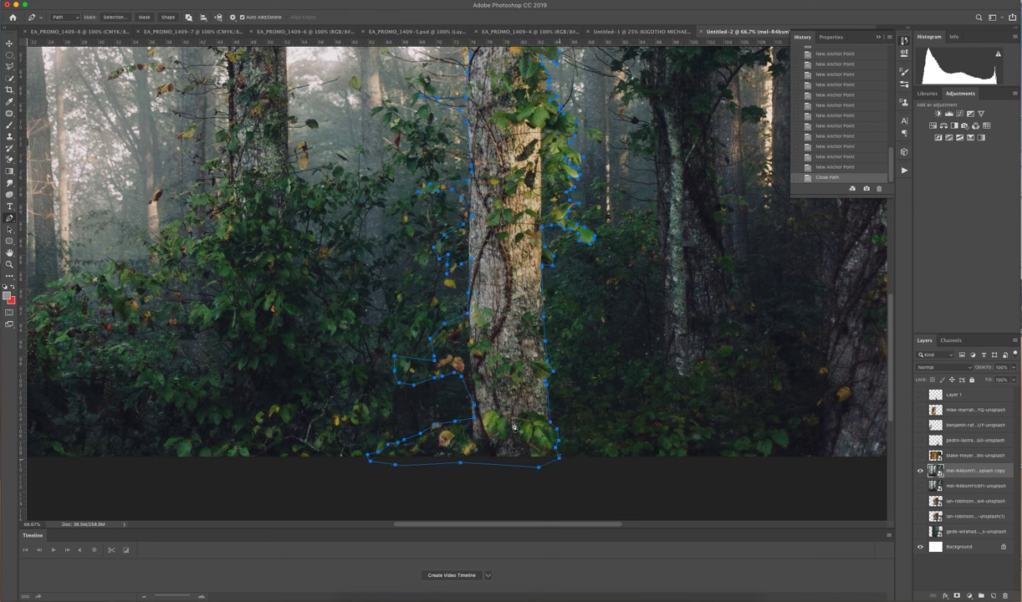
# Convert the closed path into a selection with a 10-pixel feather and copy the selected trunk to a new layer
pyautogui.rightClick(511, 421)
pyautogui.click(536, 459)
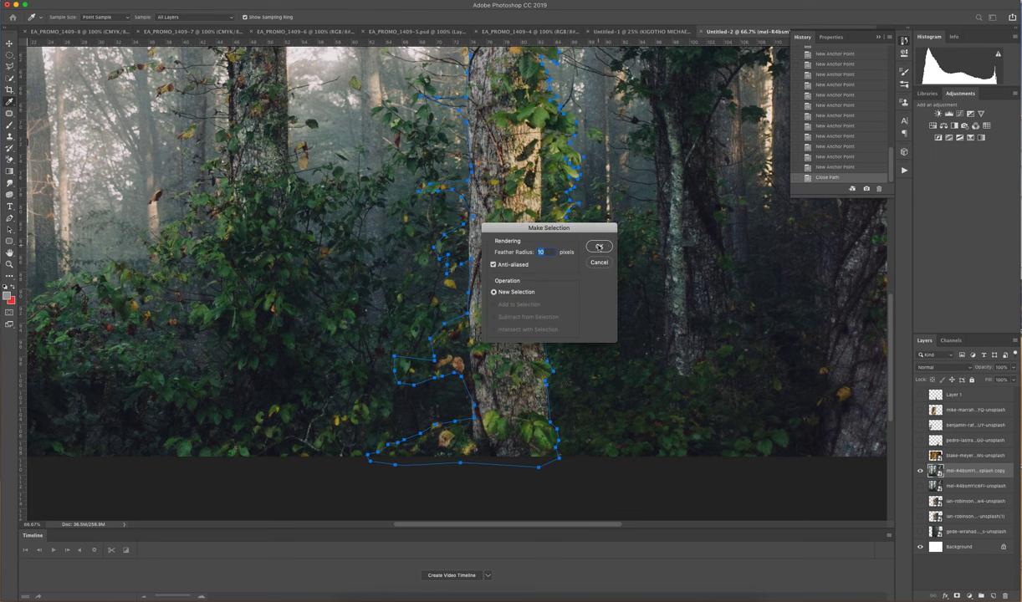
pyautogui.click(599, 247)
pyautogui.click(9, 78)
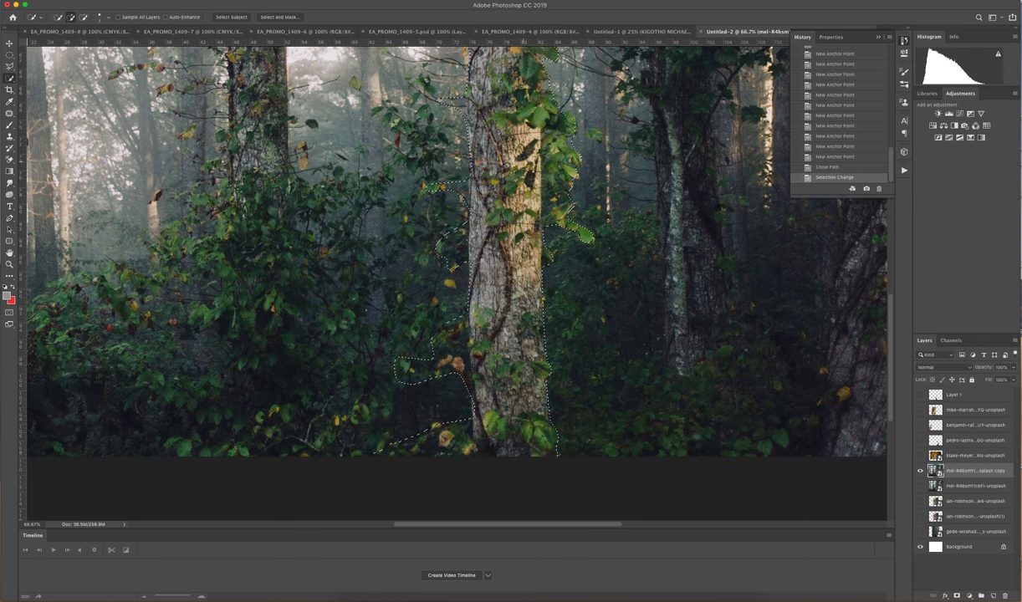
pyautogui.rightClick(524, 171)
pyautogui.click(557, 235)
# Move the new trunk cutout, Layer 2, to the top of the stack and show the walking tiger with the close-up tiger hidden
pyautogui.click(920, 455)
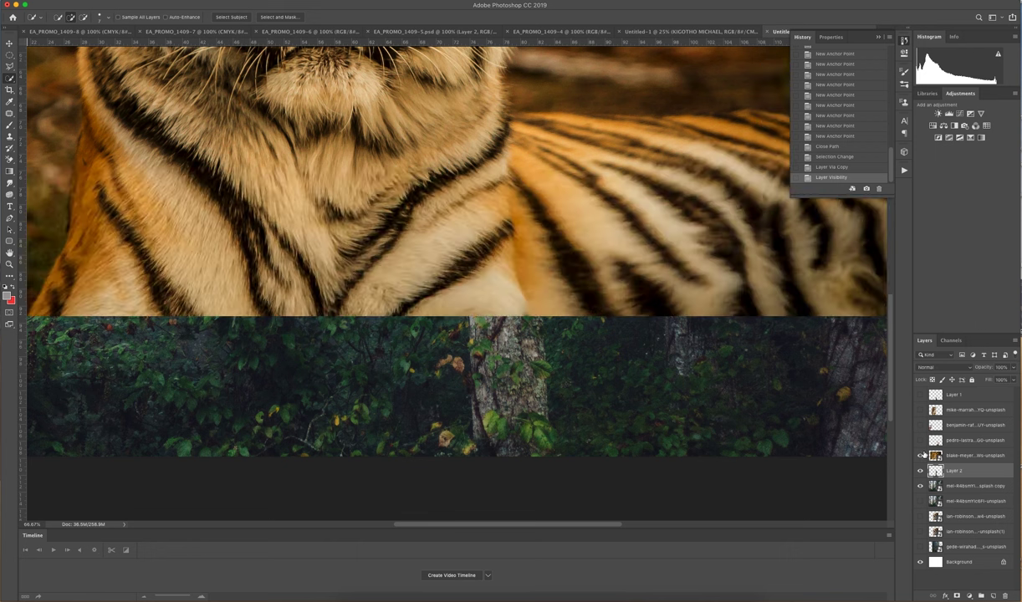
pyautogui.click(921, 455)
pyautogui.moveTo(954, 470); pyautogui.dragTo(945, 403)
pyautogui.click(920, 425)
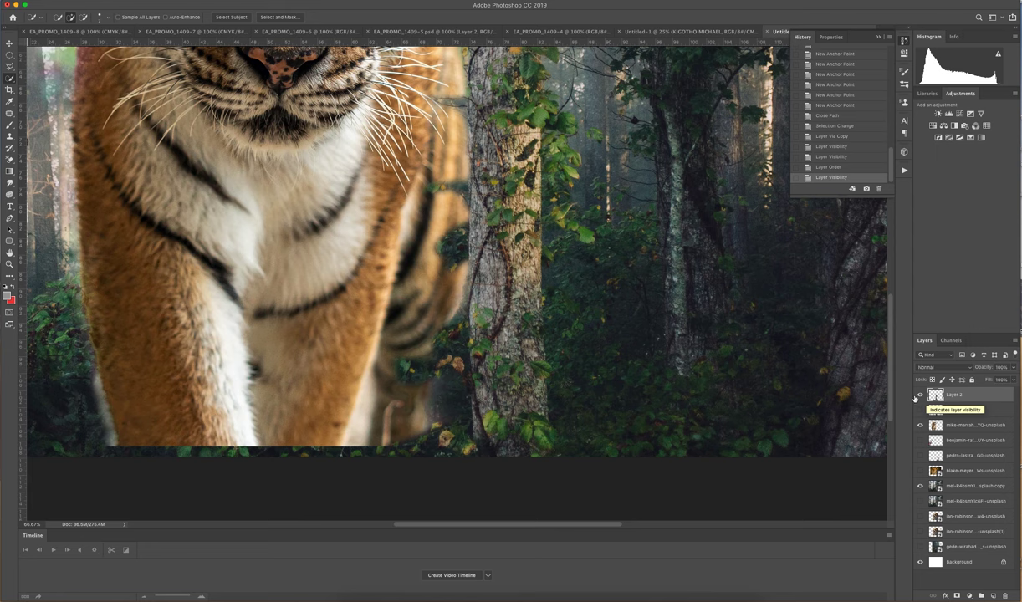
# Scale the walking tiger to about 67%, move it partly behind the middle trunk, and apply the transform
pyautogui.press('z')
pyautogui.click(311, 248)
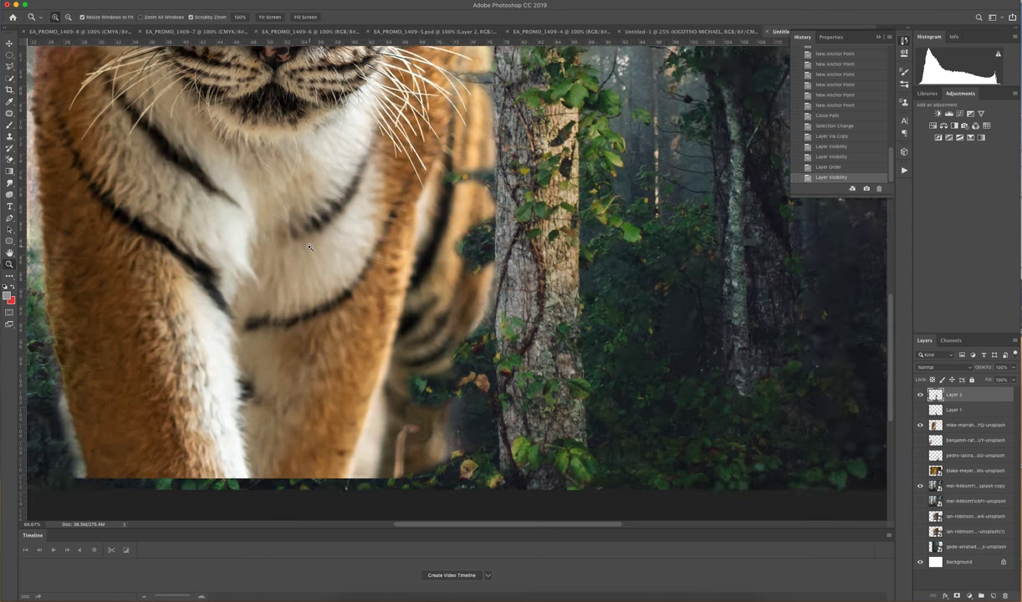
pyautogui.keyDown('alt'); pyautogui.click(444, 268); pyautogui.keyUp('alt')
pyautogui.keyDown('alt'); pyautogui.click(443, 268); pyautogui.keyUp('alt')
pyautogui.moveTo(443, 268); pyautogui.dragTo(409, 206)
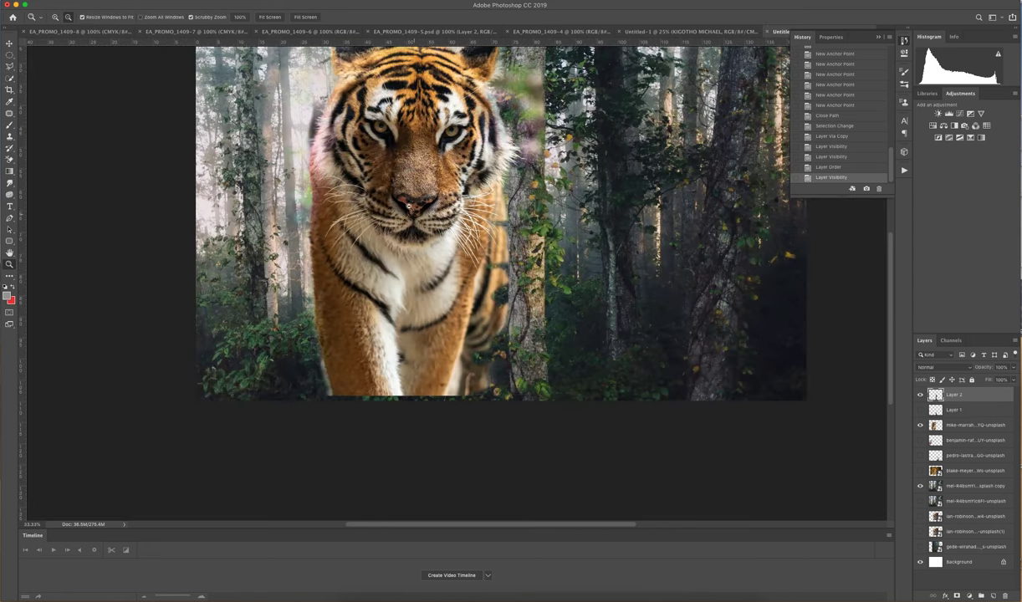
pyautogui.hotkey('ctrl', '-')
pyautogui.press('v')
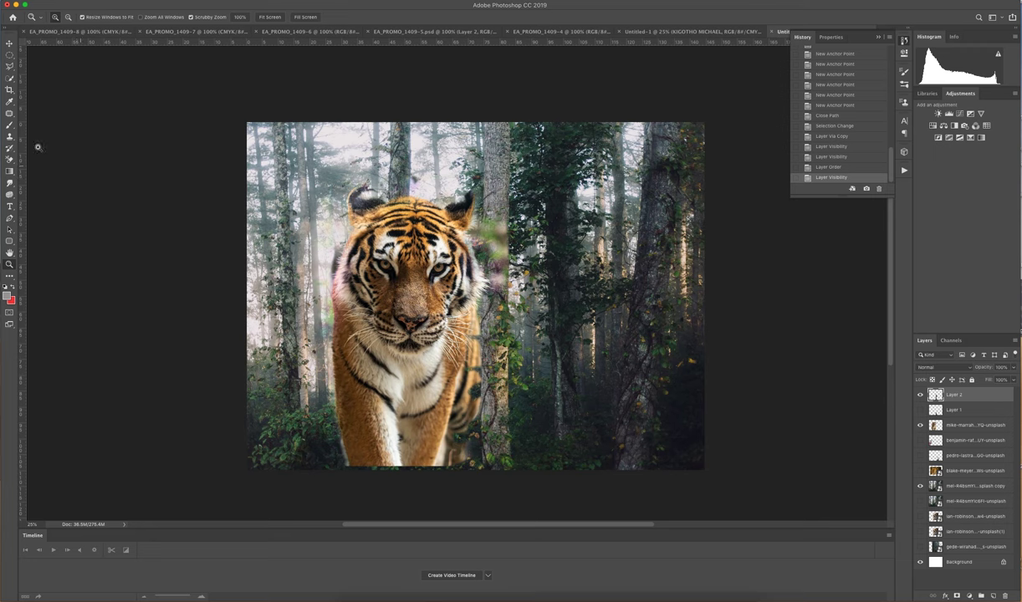
pyautogui.click(457, 292)
pyautogui.click(957, 412)
pyautogui.click(957, 425)
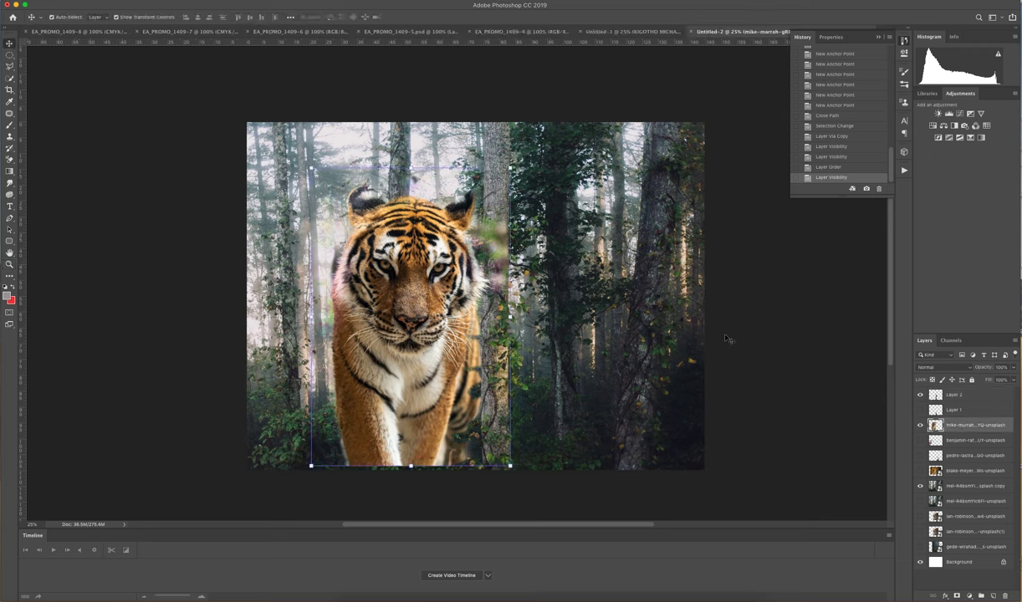
pyautogui.moveTo(509, 168); pyautogui.dragTo(445, 265)
pyautogui.moveTo(378, 294); pyautogui.dragTo(461, 296)
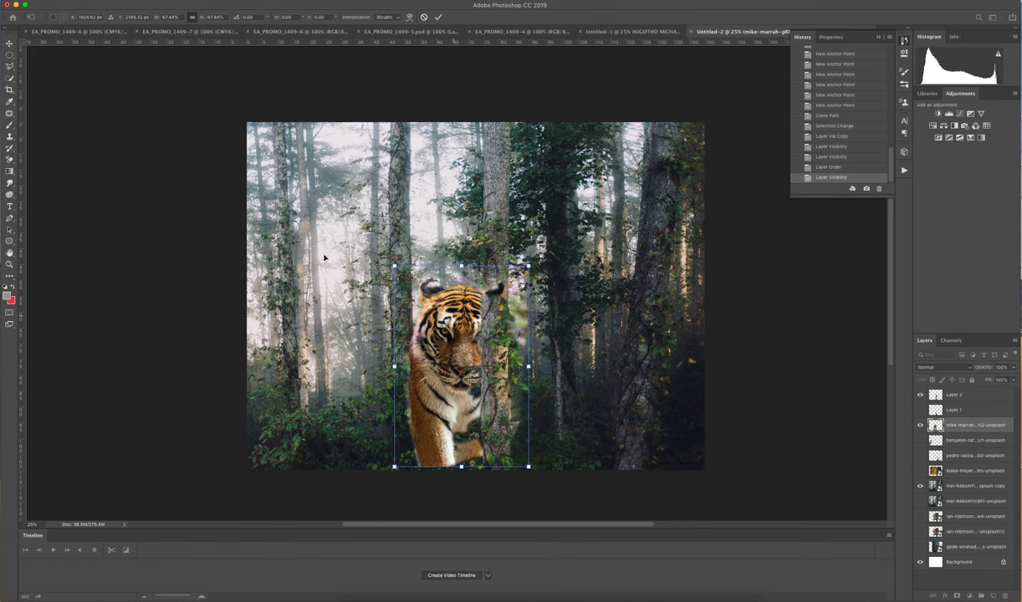
pyautogui.press('Return')
# Show Layer 1 and both deer layers, and hide the walking tiger
pyautogui.click(920, 410)
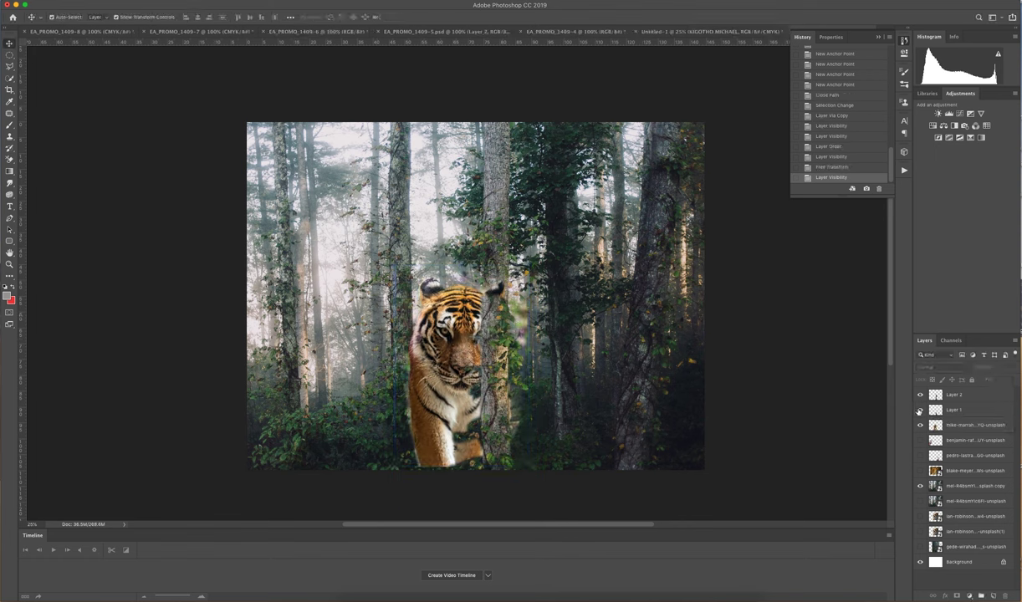
pyautogui.click(920, 425)
pyautogui.click(920, 425)
pyautogui.click(920, 455)
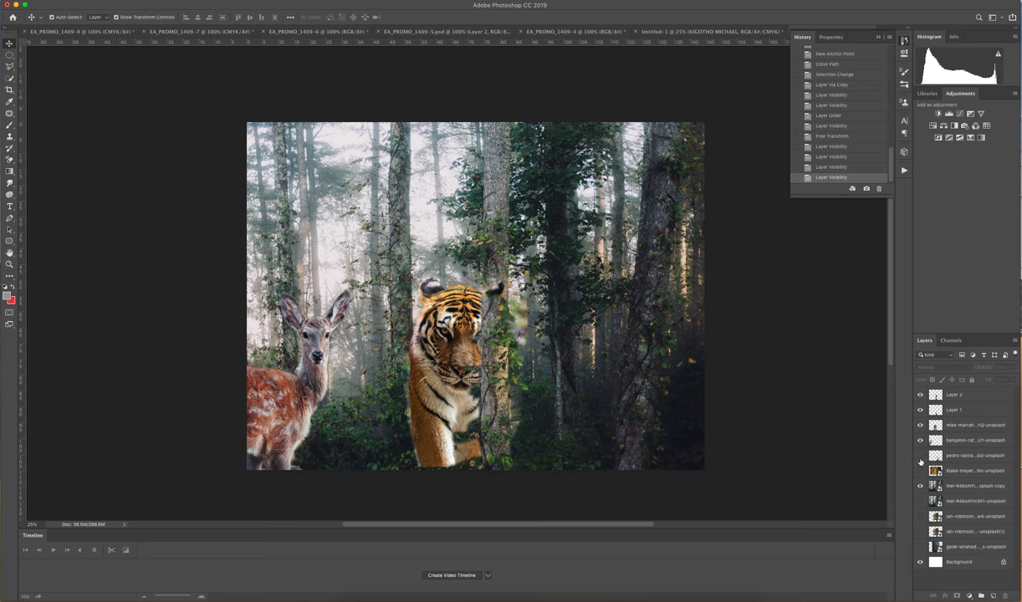
pyautogui.click(920, 440)
pyautogui.click(920, 425)
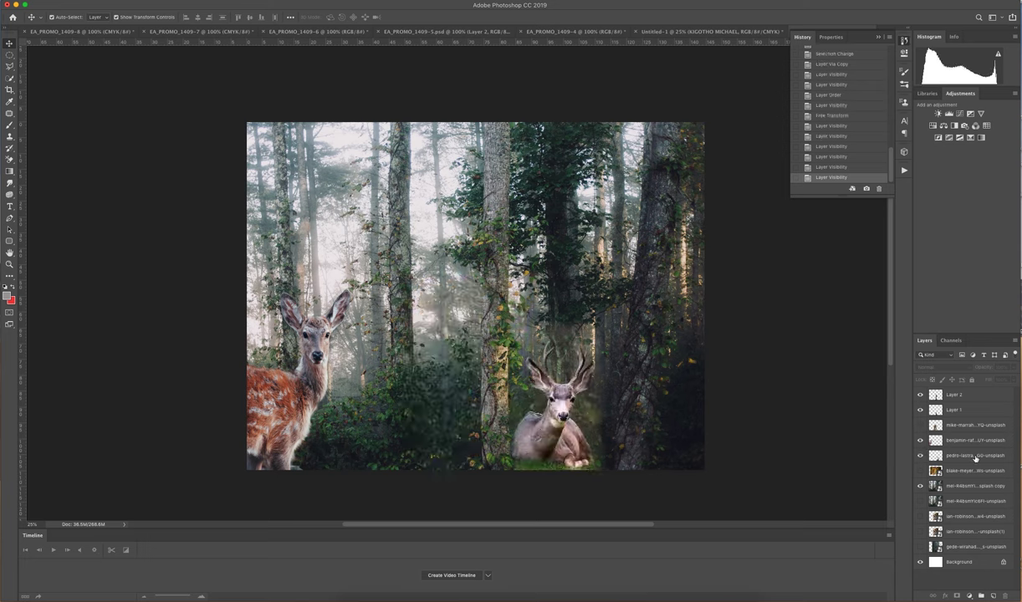
# Select Layer 1 and set the Brush tool's size to 5000 px
pyautogui.click(964, 427)
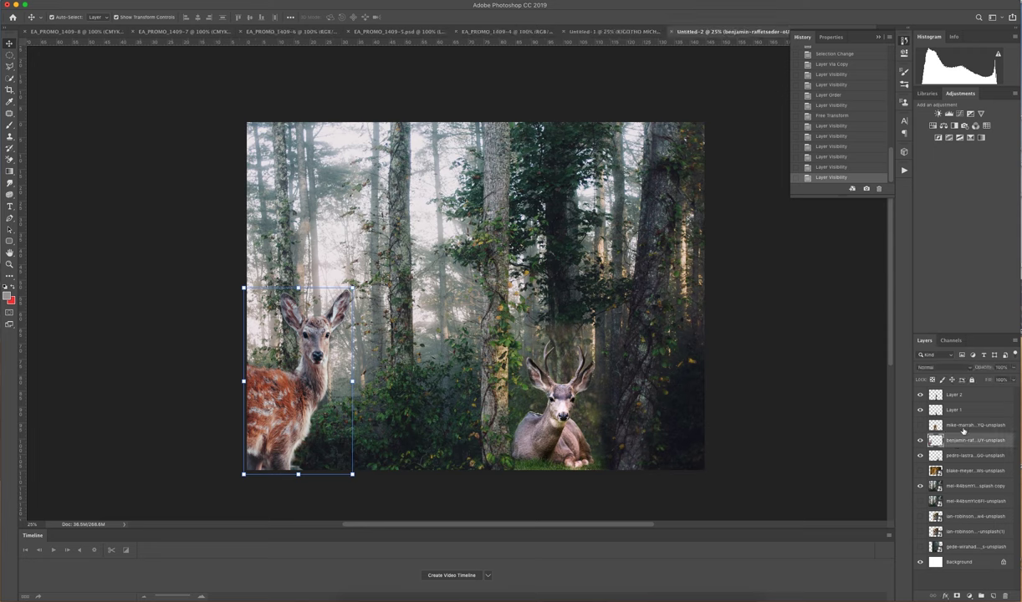
pyautogui.click(965, 413)
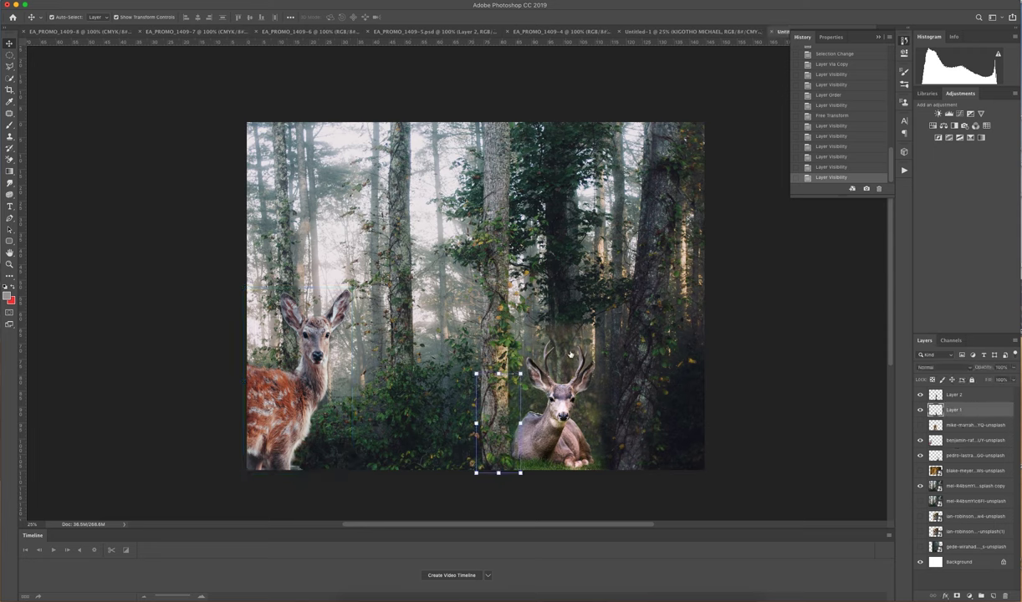
pyautogui.click(10, 149)
pyautogui.click(10, 124)
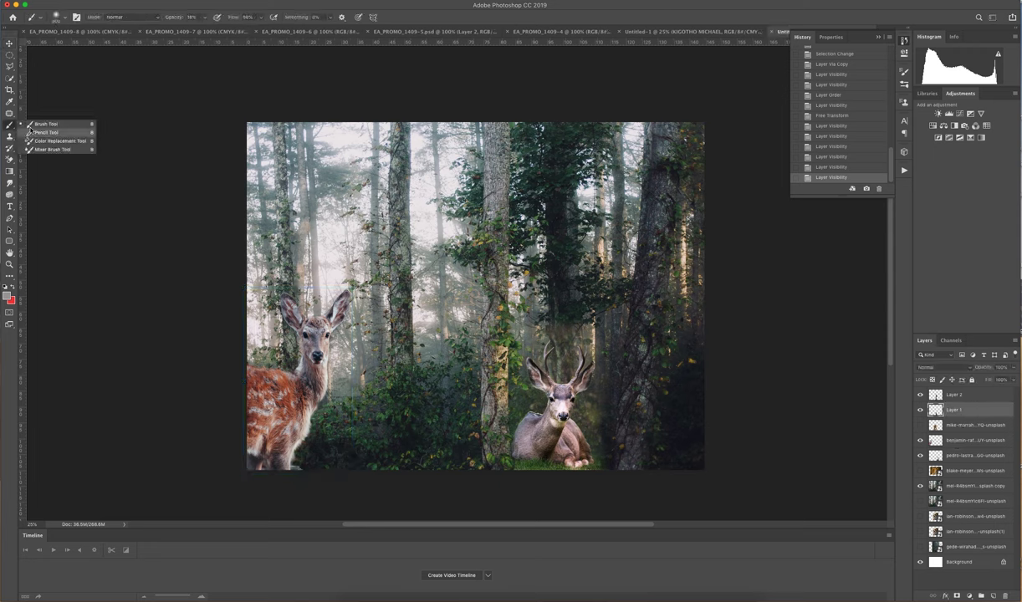
pyautogui.click(41, 124)
pyautogui.click(62, 19)
pyautogui.moveTo(101, 45); pyautogui.dragTo(117, 58)
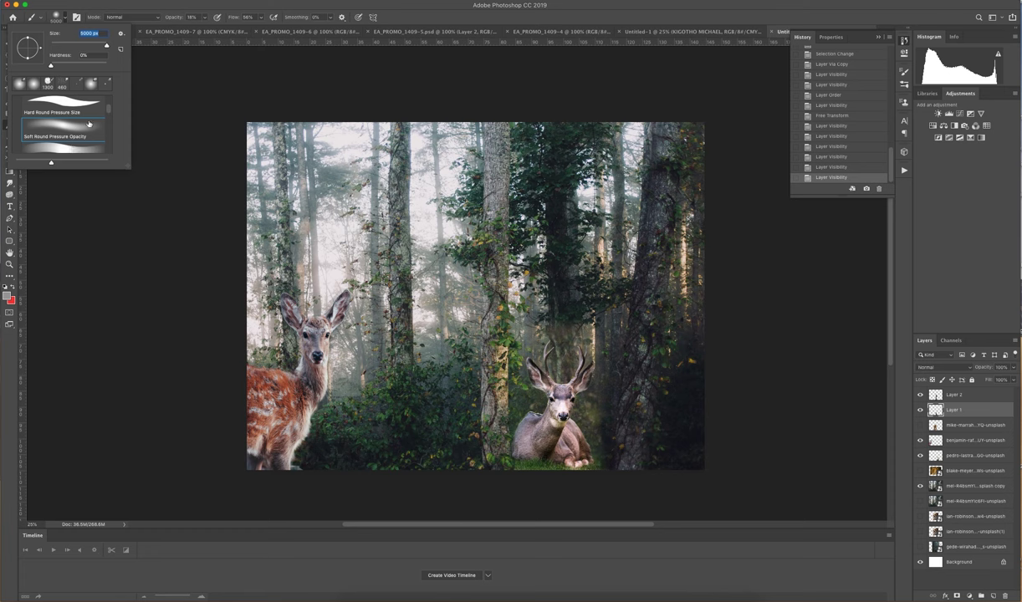
# Set the foreground color to a muted yellowish tan sampled from the forest near the lying deer, and reactivate the Brush tool
pyautogui.click(7, 296)
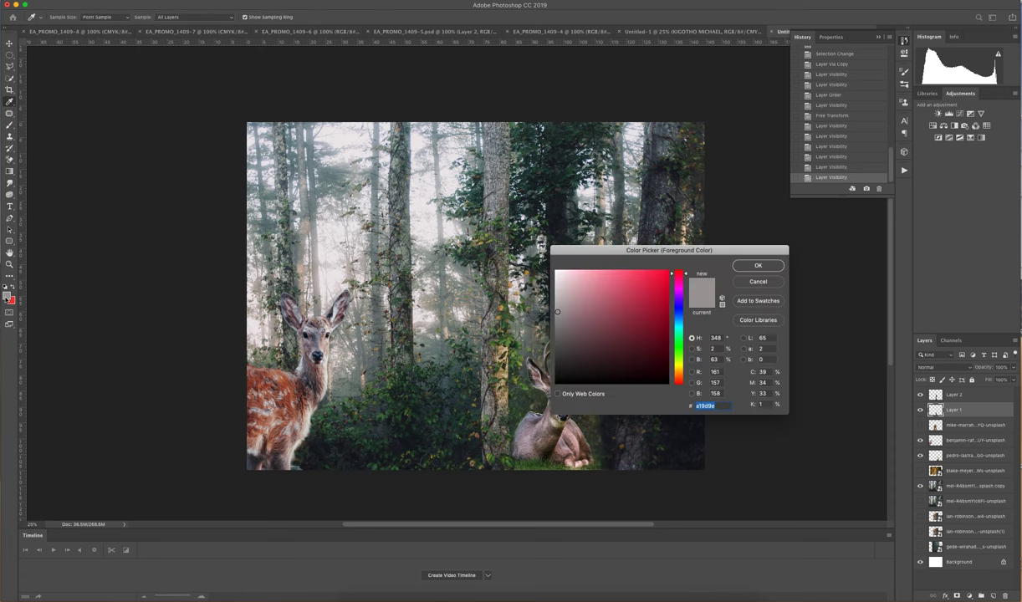
pyautogui.click(593, 417)
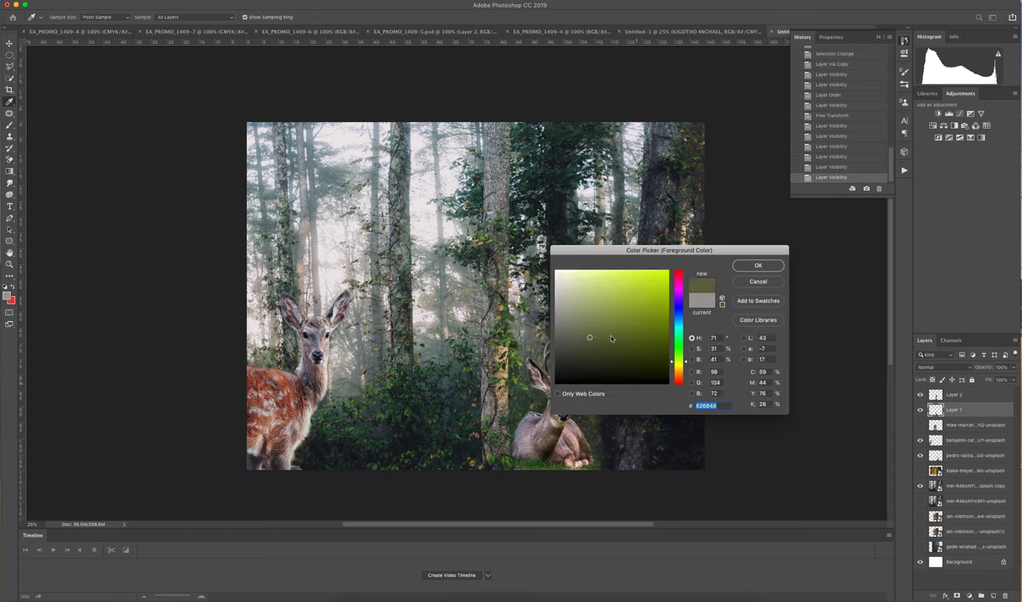
pyautogui.moveTo(589, 337); pyautogui.dragTo(588, 325)
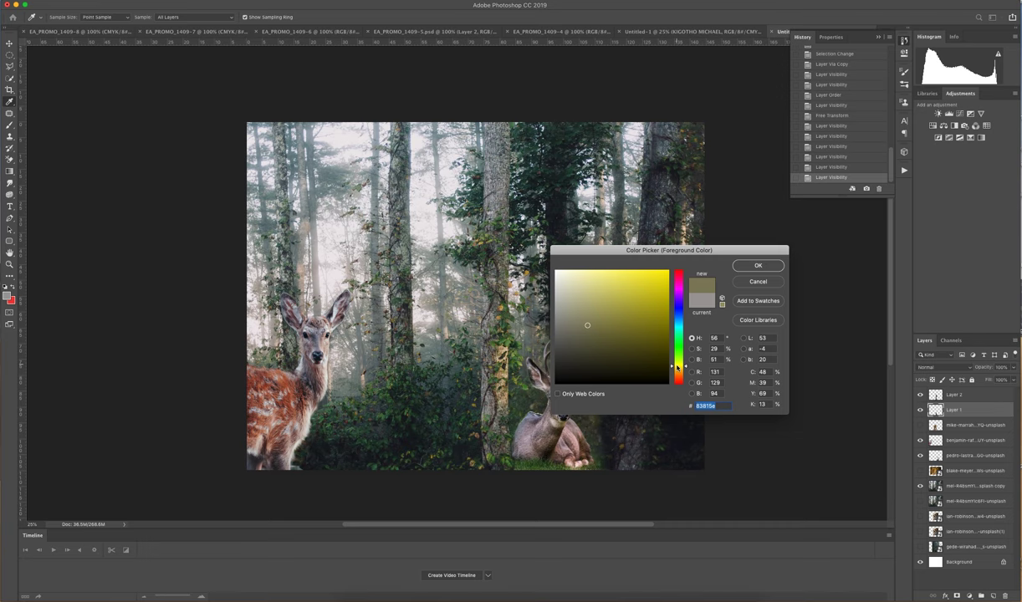
pyautogui.click(591, 314)
pyautogui.moveTo(678, 373); pyautogui.dragTo(679, 369)
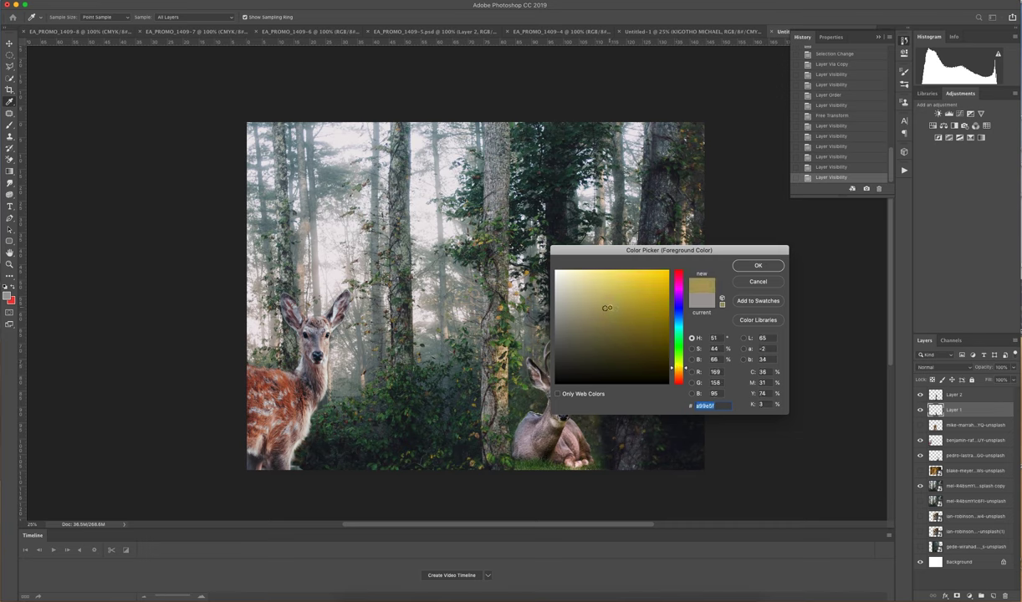
pyautogui.click(599, 305)
pyautogui.click(758, 266)
pyautogui.press('b')
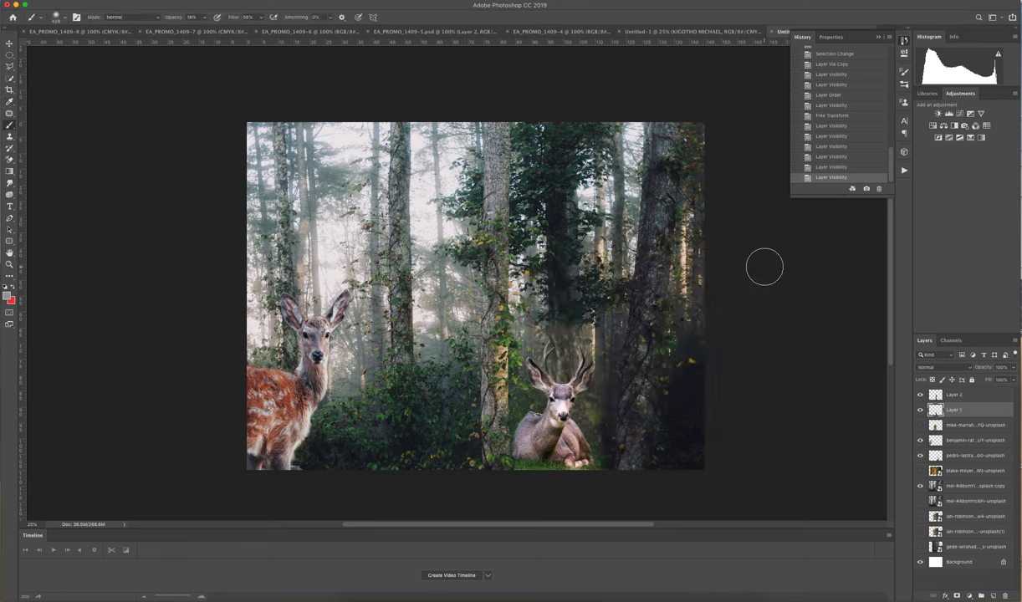
# Brush soft tan haze on Layer 1 beside the lying deer and along the bottom of the bushes, and hide Layer 2
pyautogui.moveTo(615, 410)
pyautogui.mouseDown()
pyautogui.moveTo(634, 295)
pyautogui.moveTo(617, 332)
pyautogui.moveTo(591, 299)
pyautogui.moveTo(541, 335)
pyautogui.moveTo(550, 322)
pyautogui.moveTo(668, 392)
pyautogui.moveTo(697, 341)
pyautogui.moveTo(667, 397)
pyautogui.moveTo(651, 474)
pyautogui.moveTo(694, 421)
pyautogui.moveTo(701, 466)
pyautogui.moveTo(735, 480)
pyautogui.moveTo(621, 390)
pyautogui.moveTo(607, 427)
pyautogui.moveTo(619, 465)
pyautogui.moveTo(604, 474)
pyautogui.moveTo(632, 395)
pyautogui.moveTo(630, 356)
pyautogui.moveTo(612, 427)
pyautogui.mouseUp()
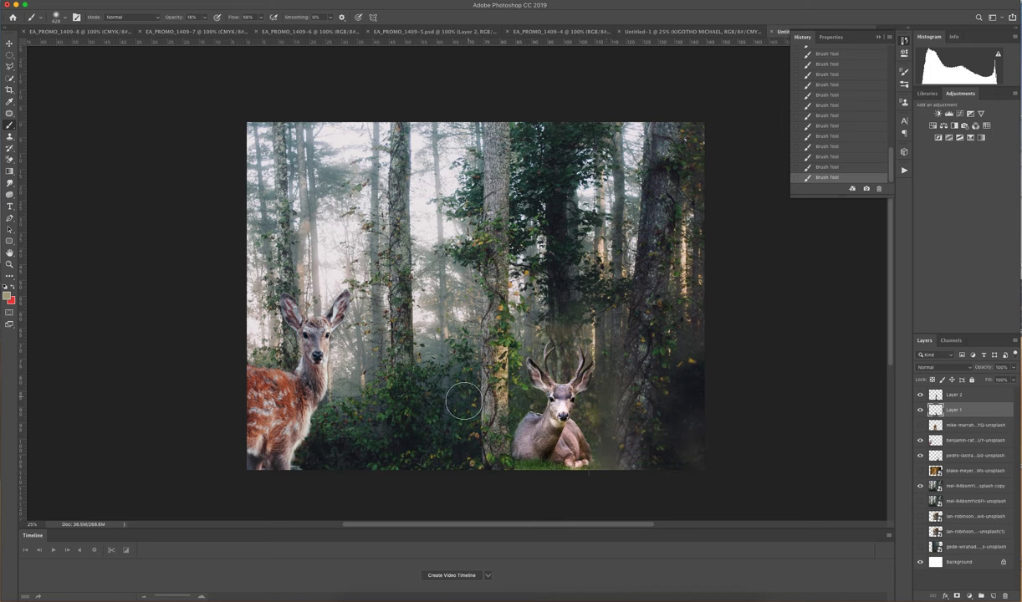
pyautogui.moveTo(434, 451)
pyautogui.mouseDown()
pyautogui.moveTo(443, 455)
pyautogui.moveTo(435, 425)
pyautogui.moveTo(358, 511)
pyautogui.mouseUp()
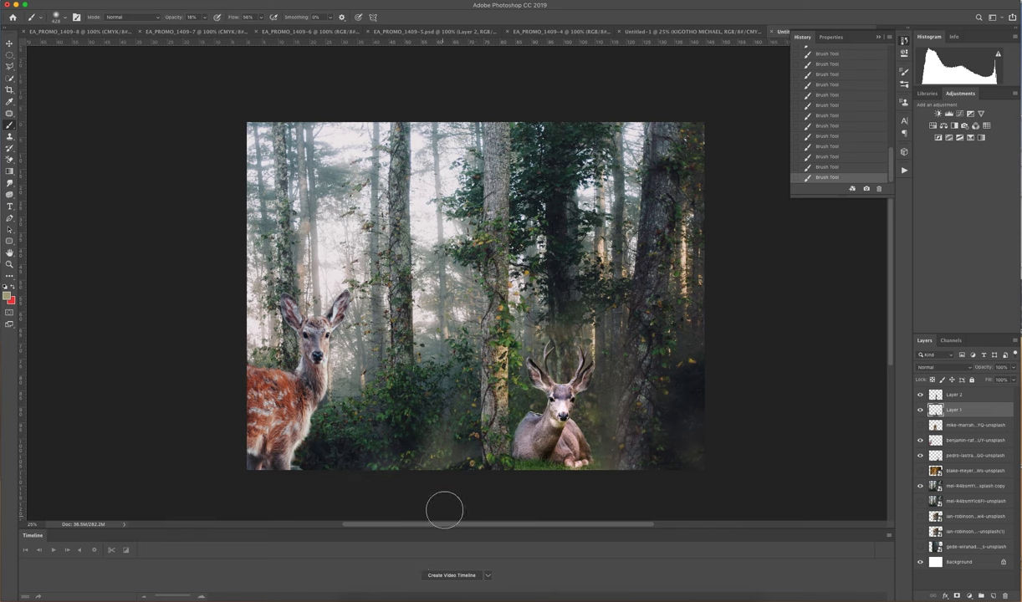
pyautogui.click(920, 394)
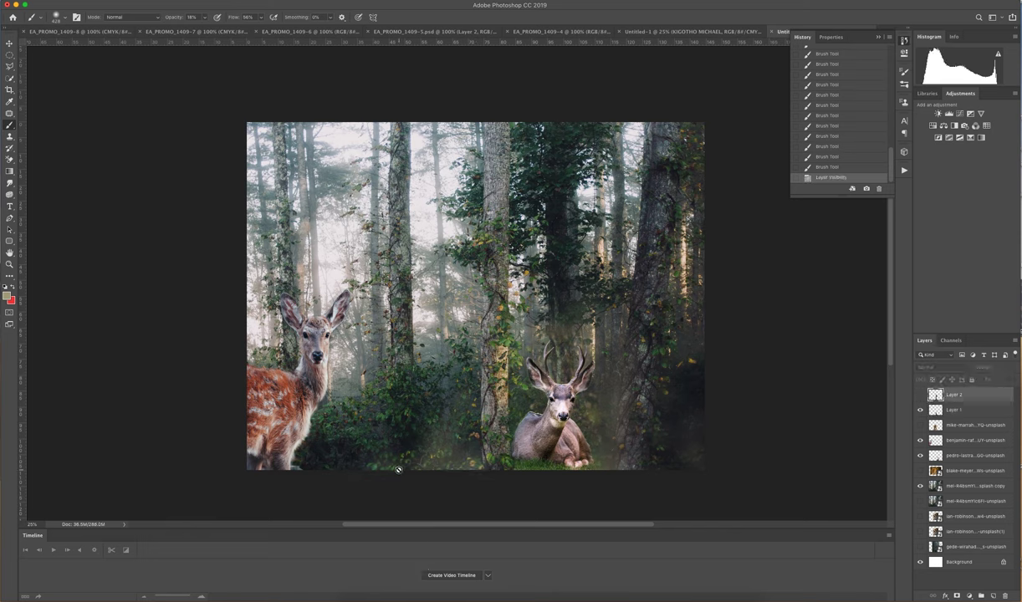
pyautogui.click(958, 410)
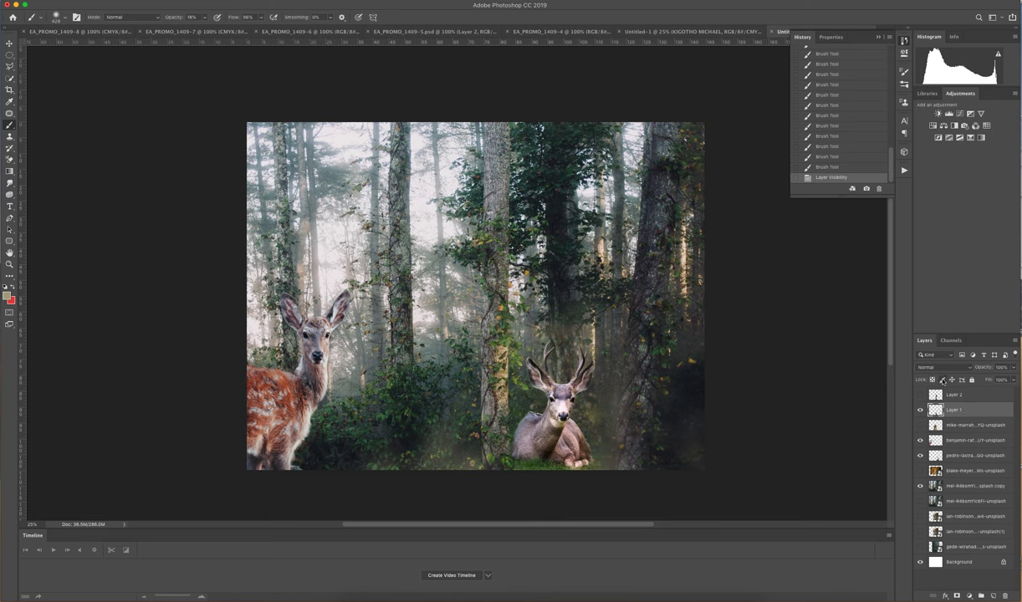
pyautogui.moveTo(359, 465)
pyautogui.mouseDown()
pyautogui.moveTo(433, 479)
pyautogui.moveTo(410, 501)
pyautogui.mouseUp()
# Hide the standing spotted deer and brush tan haze over the grass at the lying deer's base on that deer's layer
pyautogui.click(921, 440)
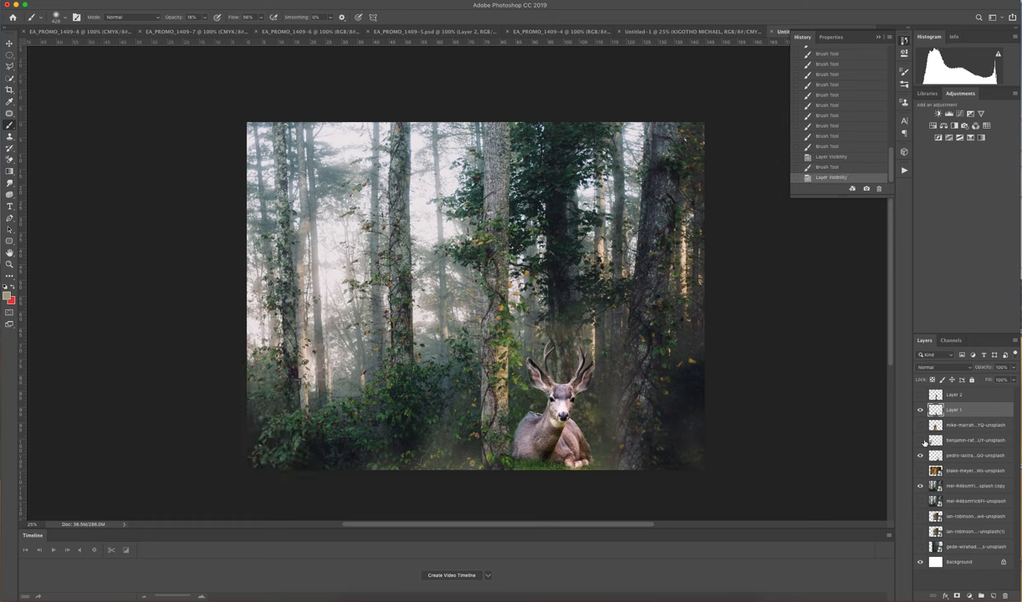
pyautogui.click(968, 428)
pyautogui.click(967, 455)
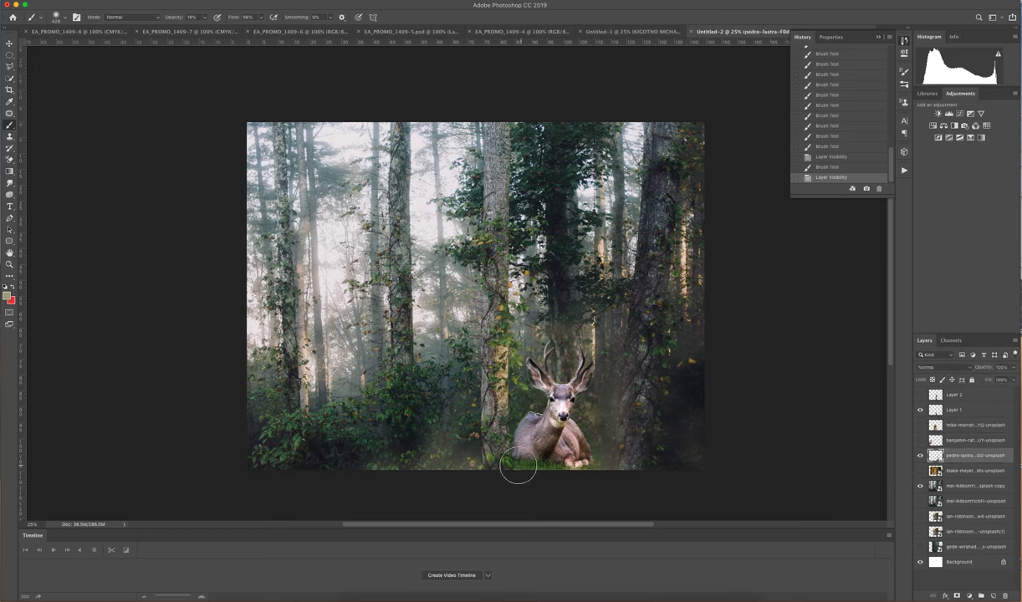
pyautogui.click(522, 472)
pyautogui.click(541, 477)
pyautogui.click(541, 478)
pyautogui.click(543, 485)
pyautogui.click(543, 486)
pyautogui.click(543, 486)
pyautogui.click(549, 487)
pyautogui.click(557, 488)
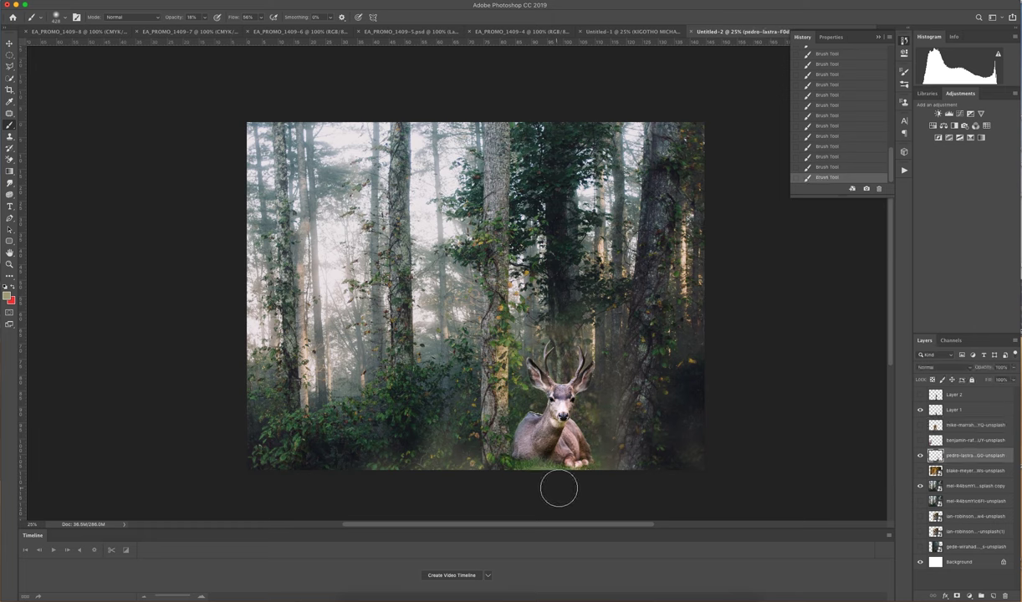
pyautogui.click(565, 487)
pyautogui.click(574, 487)
pyautogui.moveTo(574, 488)
pyautogui.mouseDown()
pyautogui.moveTo(604, 483)
pyautogui.moveTo(507, 477)
pyautogui.mouseUp()
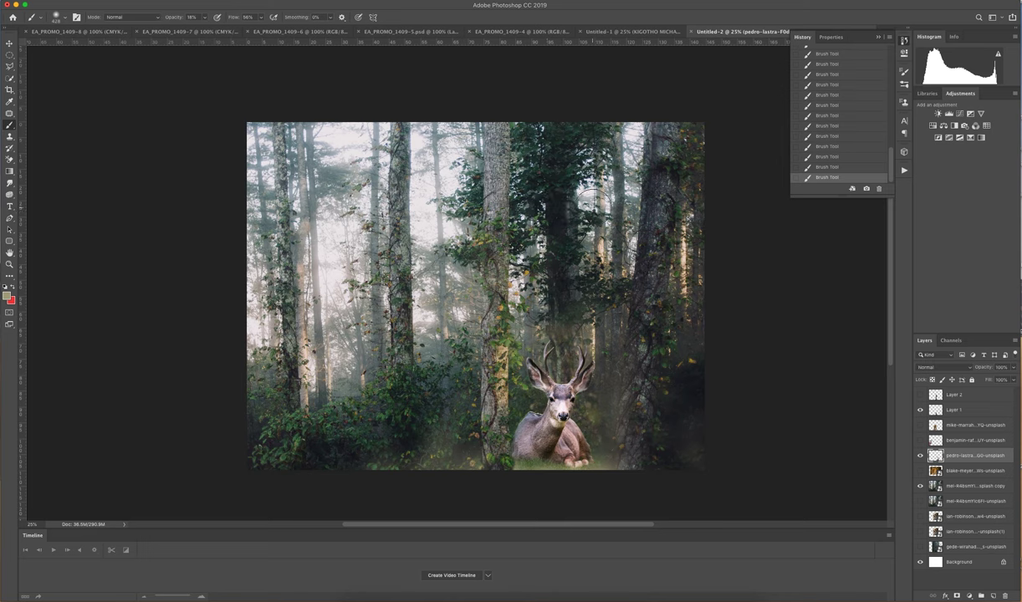
# Brush tan haze over the dark trees above the lying deer and along the canvas's right-hand corners on the same layer
pyautogui.click(574, 195)
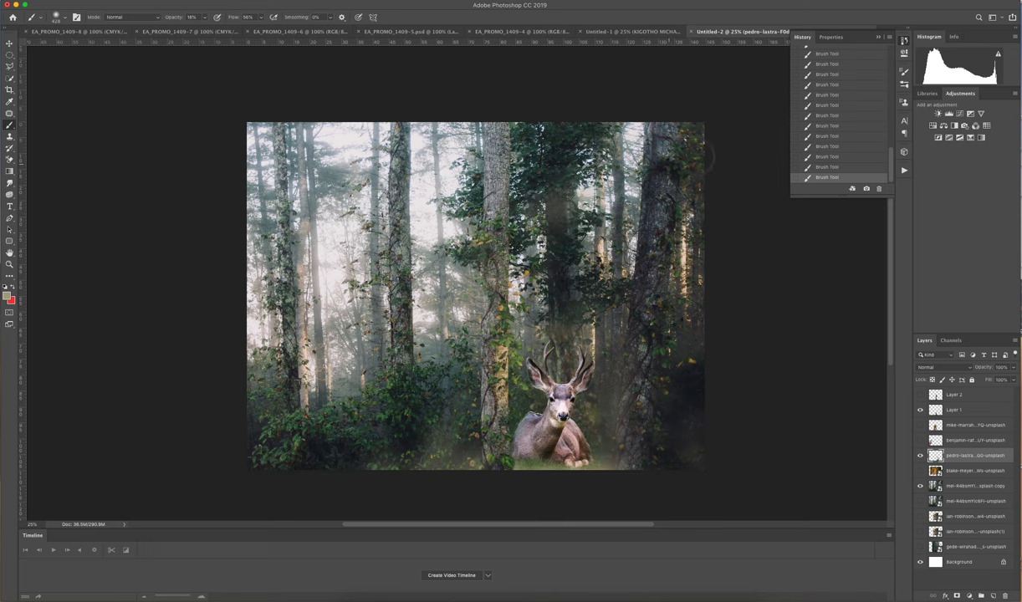
pyautogui.moveTo(585, 285); pyautogui.dragTo(527, 279)
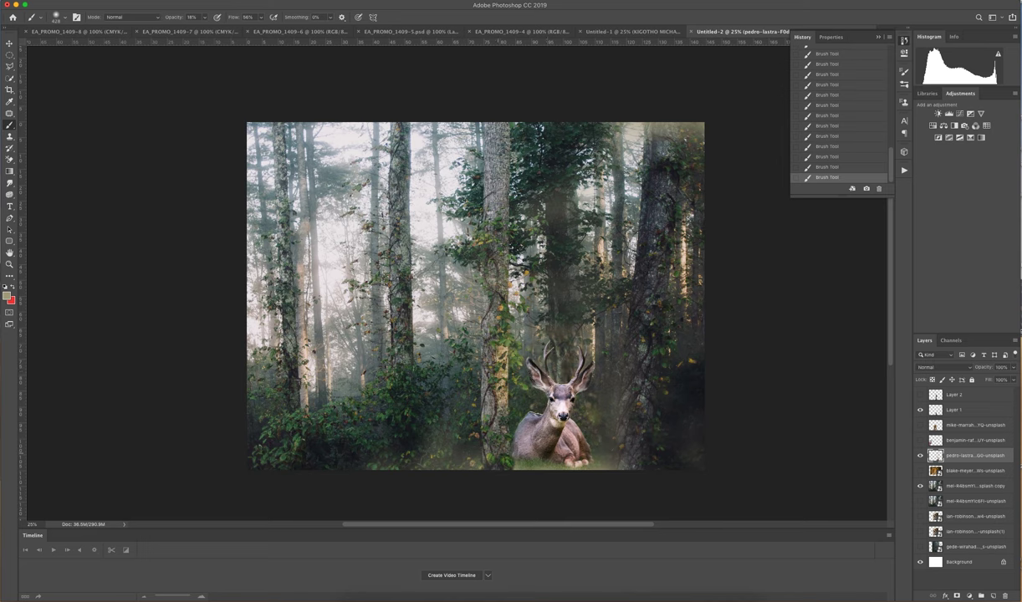
pyautogui.moveTo(691, 461); pyautogui.dragTo(762, 466)
# Draw a tan rounded rectangle about 4408 by 3379 px over the whole canvas and set its opacity to 11%
pyautogui.click(9, 241)
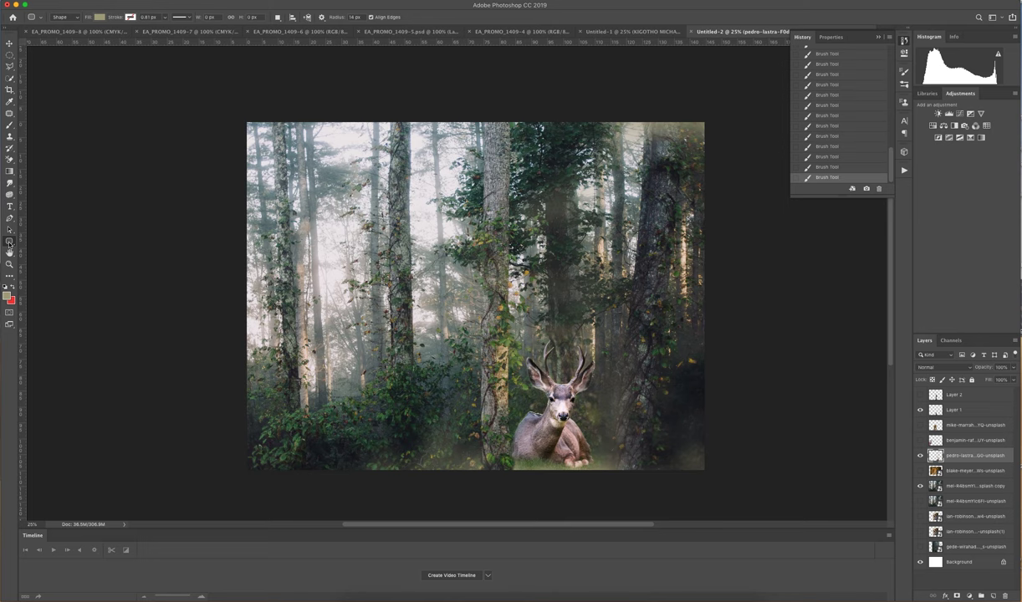
pyautogui.click(10, 218)
pyautogui.press('u')
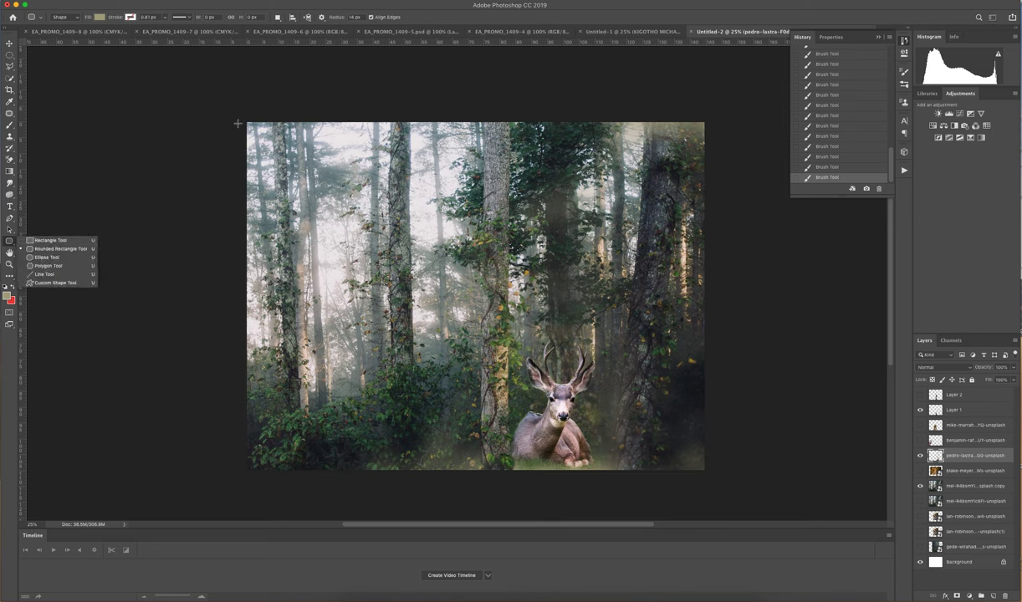
pyautogui.moveTo(243, 115); pyautogui.dragTo(735, 490)
pyautogui.click(1013, 367)
pyautogui.moveTo(1011, 379); pyautogui.dragTo(978, 380)
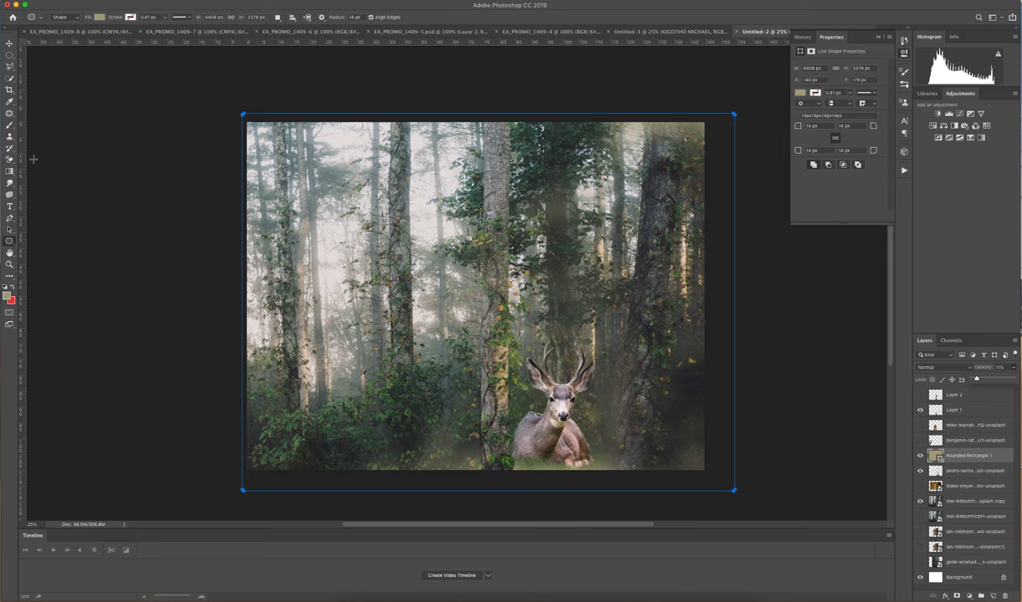
# Try cutting a wide diagonal band out of the rectangle with a closed Pen path and raising its opacity to about 55%
pyautogui.click(9, 219)
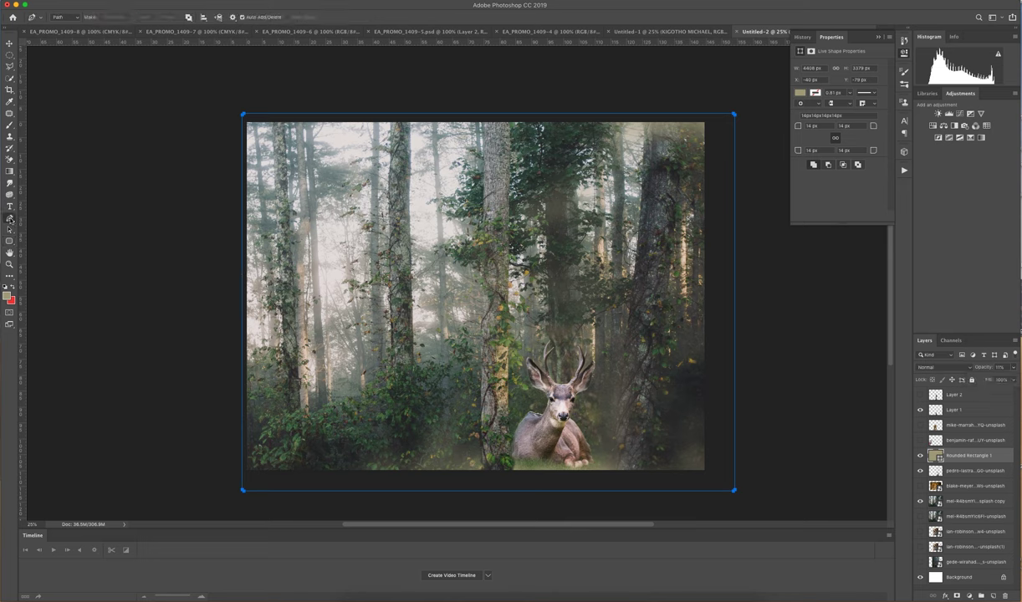
pyautogui.click(536, 105)
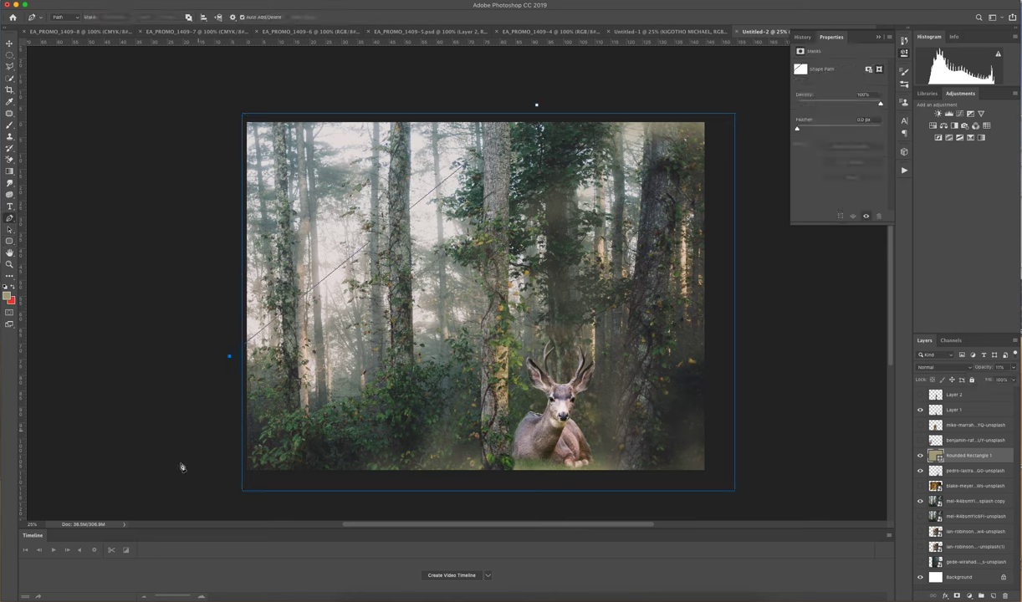
pyautogui.click(192, 496)
pyautogui.click(411, 516)
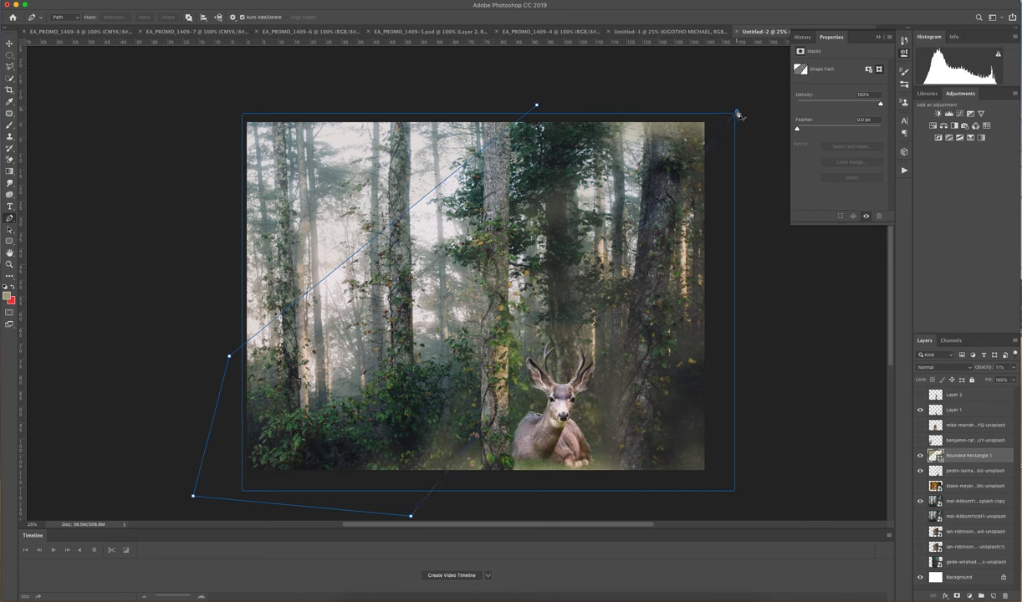
pyautogui.click(538, 108)
pyautogui.click(1014, 367)
pyautogui.moveTo(979, 379); pyautogui.dragTo(996, 379)
# Make a selection from the diagonal band's path and invert it
pyautogui.rightClick(416, 245)
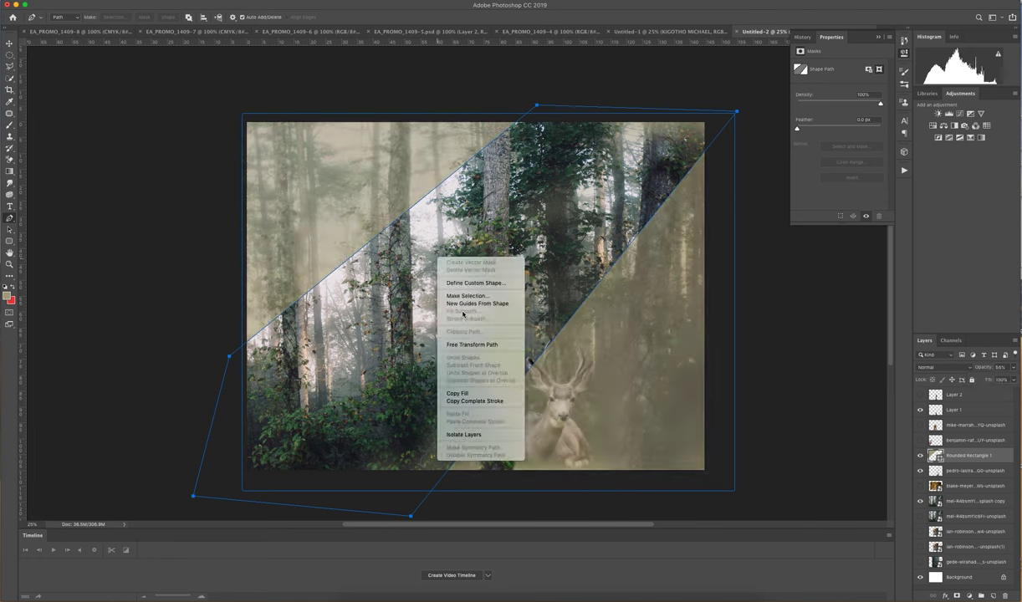
pyautogui.click(444, 287)
pyautogui.click(599, 248)
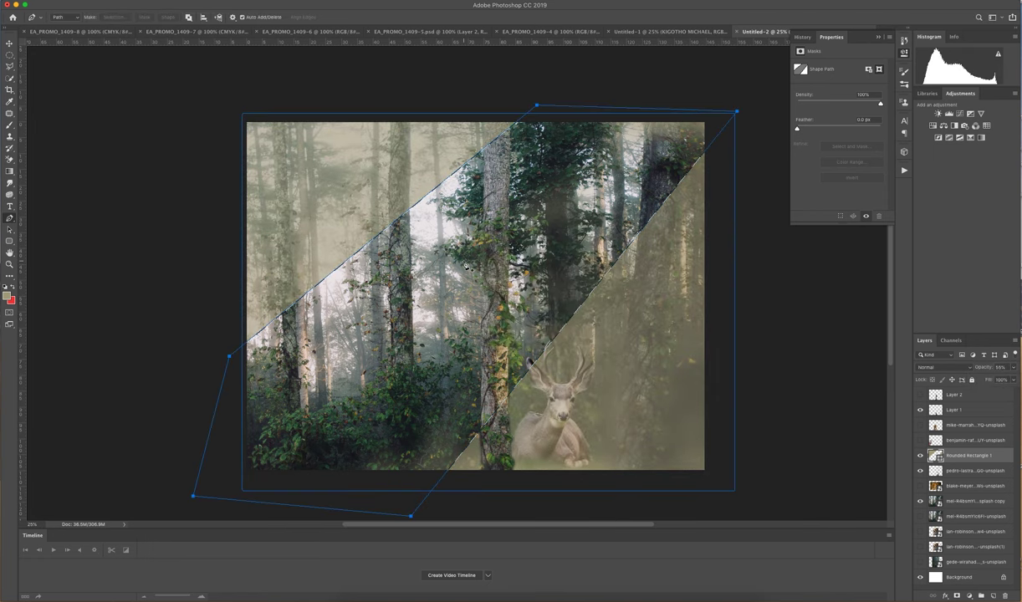
pyautogui.rightClick(464, 263)
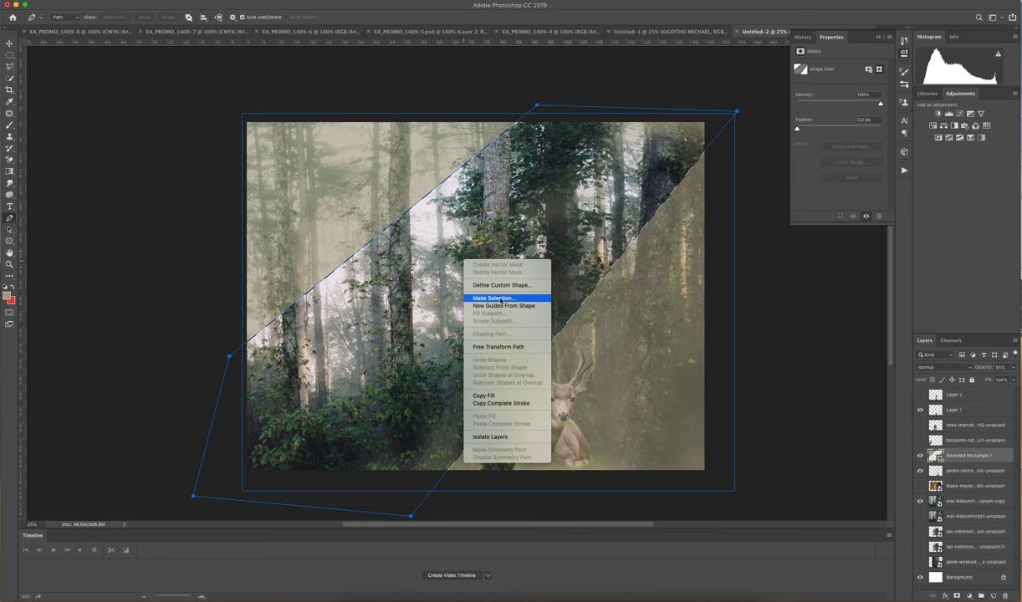
pyautogui.click(10, 78)
pyautogui.rightClick(424, 241)
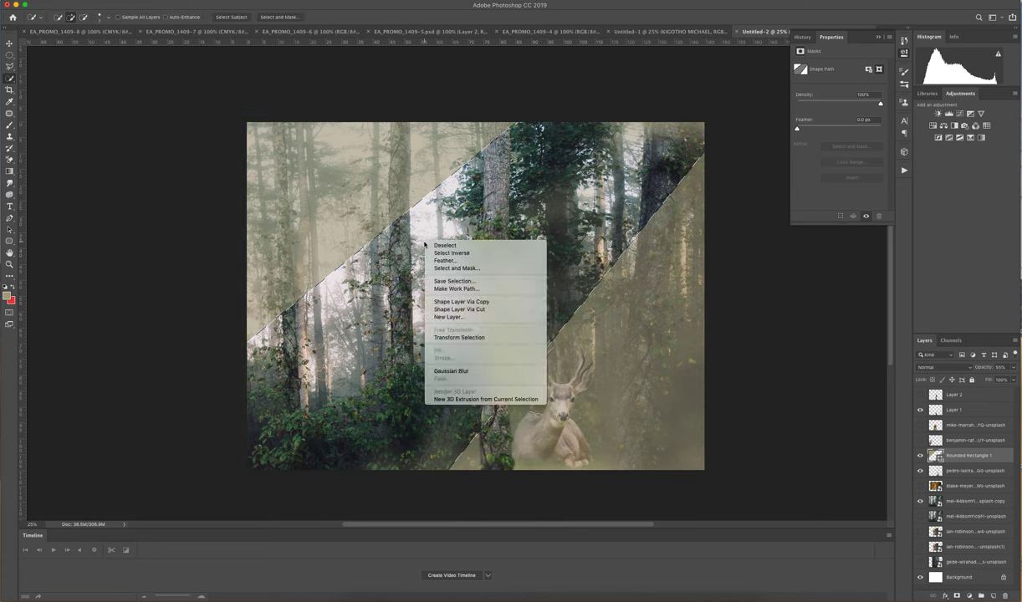
pyautogui.click(459, 254)
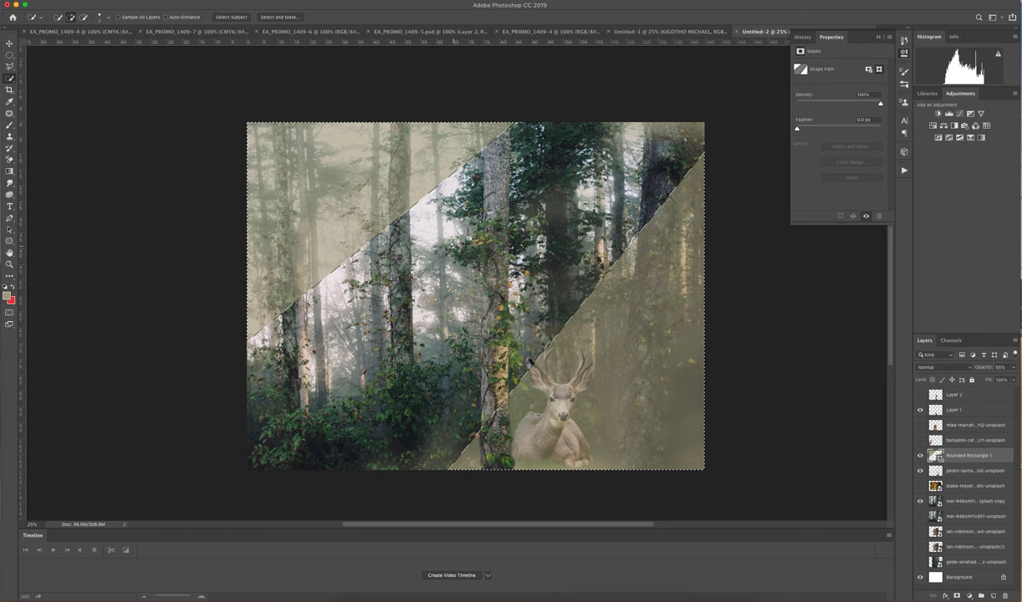
# Discard the selection and diagonal cut-out, returning the full rectangle to 11% opacity
pyautogui.press('super+d')
pyautogui.press('1')
pyautogui.press('1')
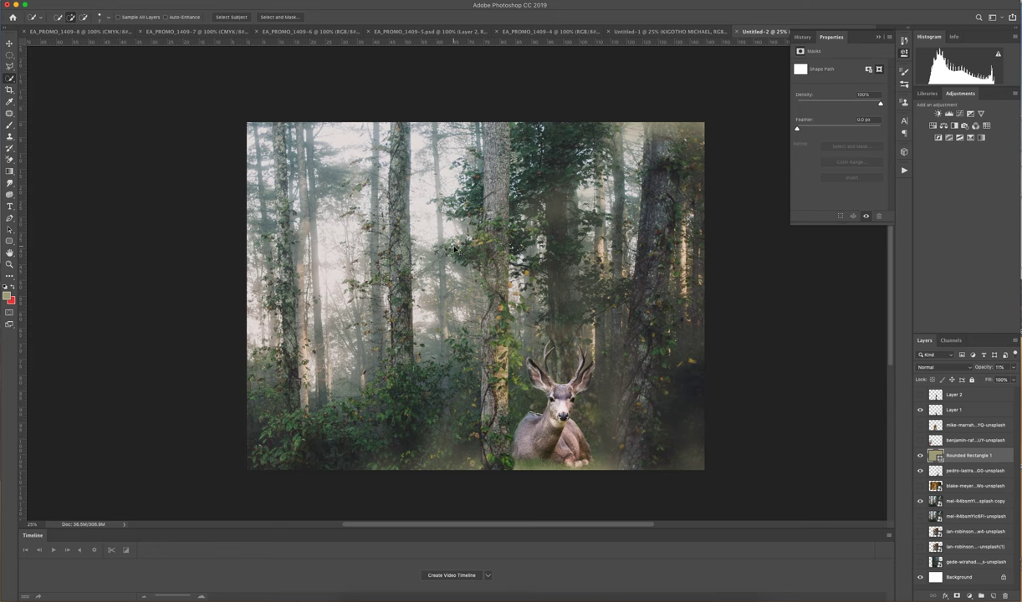
# Try outlining a narrower diagonal band across the rectangle's upper-left area with a closed Pen path
pyautogui.click(10, 219)
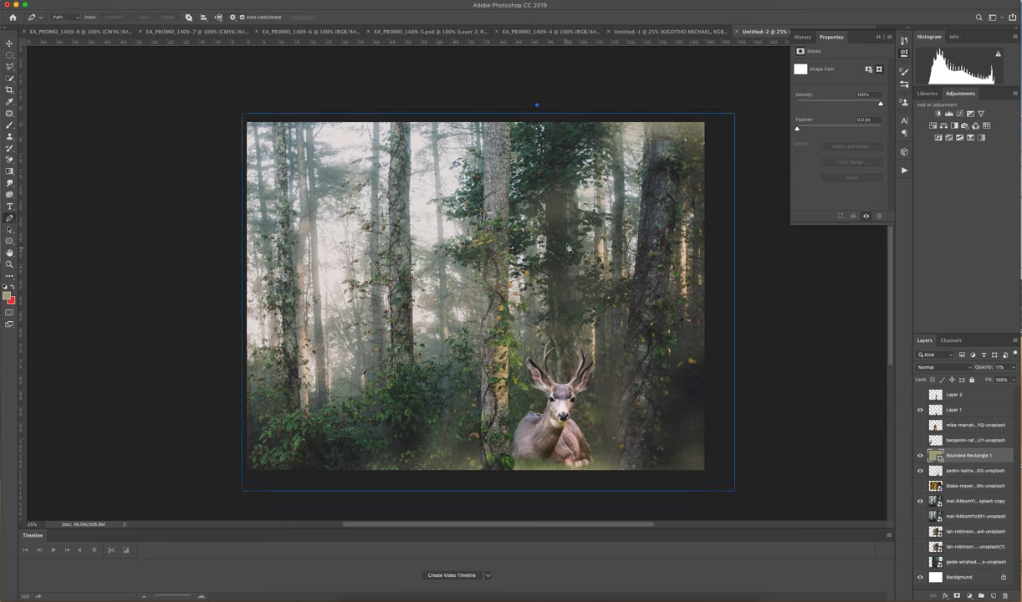
pyautogui.click(229, 271)
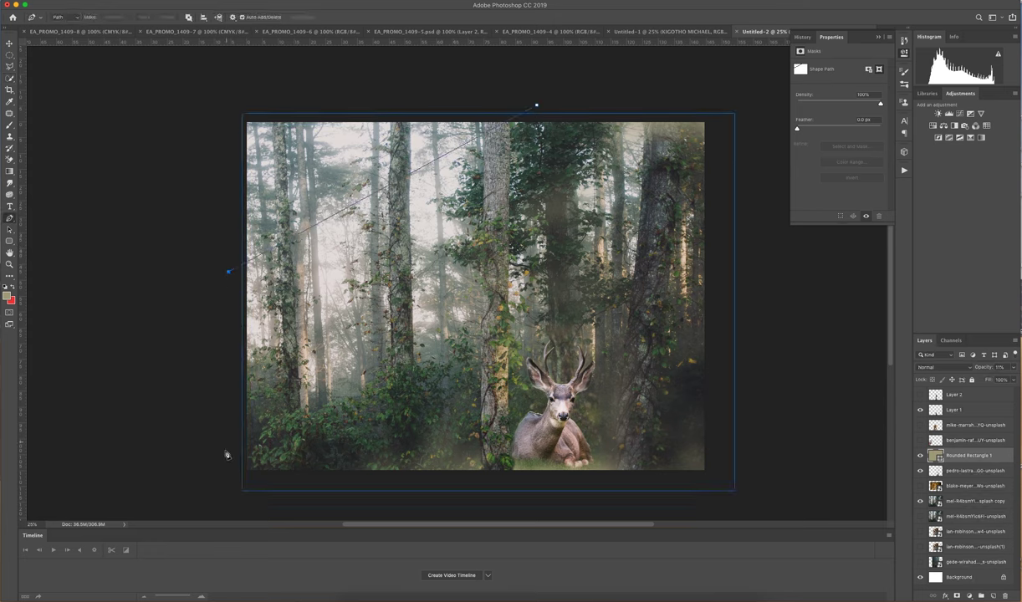
pyautogui.click(214, 405)
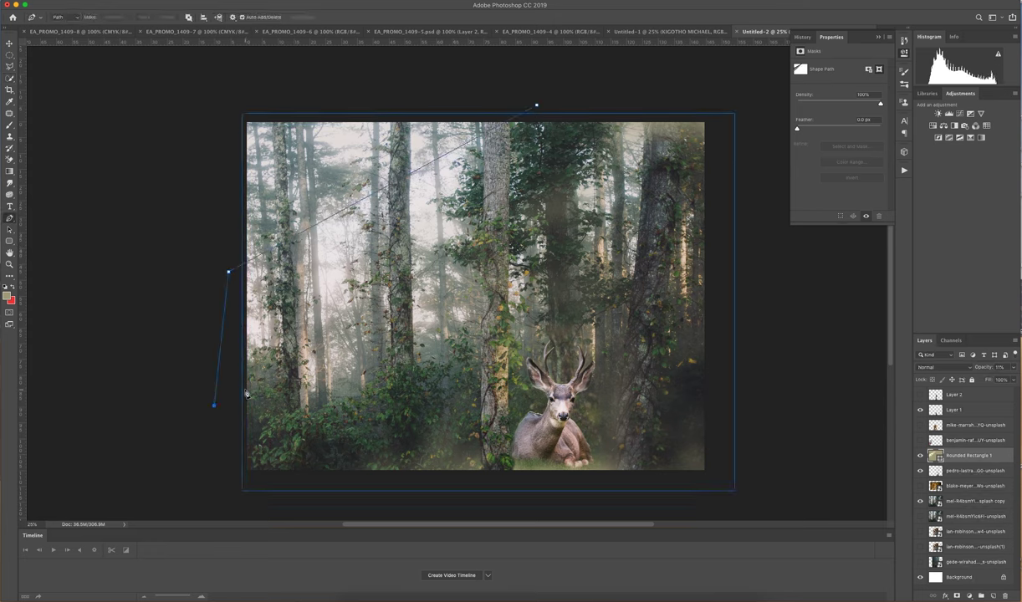
pyautogui.click(537, 106)
pyautogui.rightClick(537, 118)
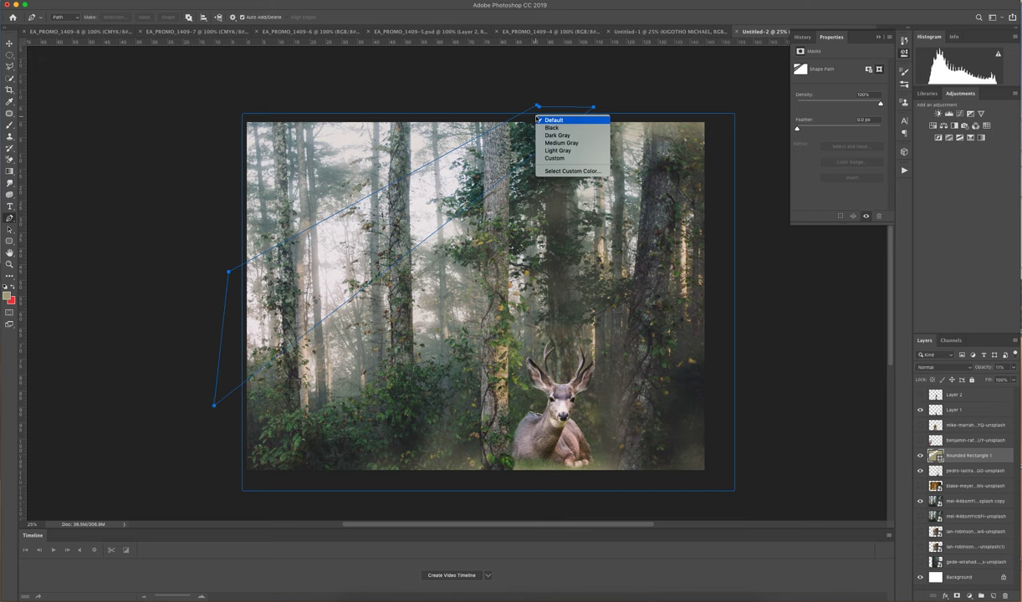
pyautogui.click(533, 117)
pyautogui.rightClick(532, 118)
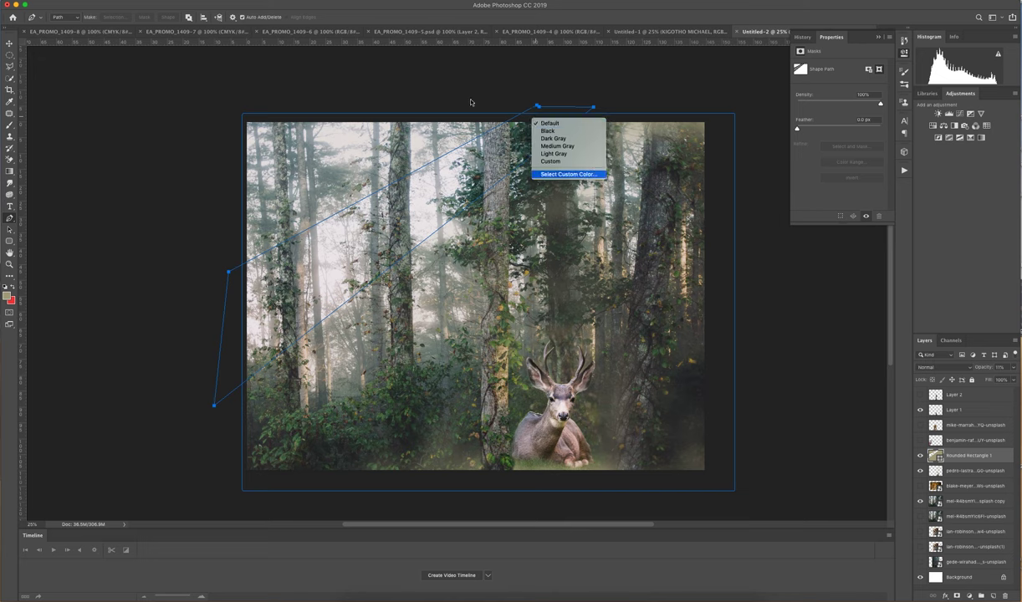
pyautogui.click(471, 102)
# Undo the narrow diagonal Pen path on the rectangle
pyautogui.press('super+z')
pyautogui.press('super+z')
pyautogui.press('super+z')
pyautogui.press('super+z')
pyautogui.press('super+z')
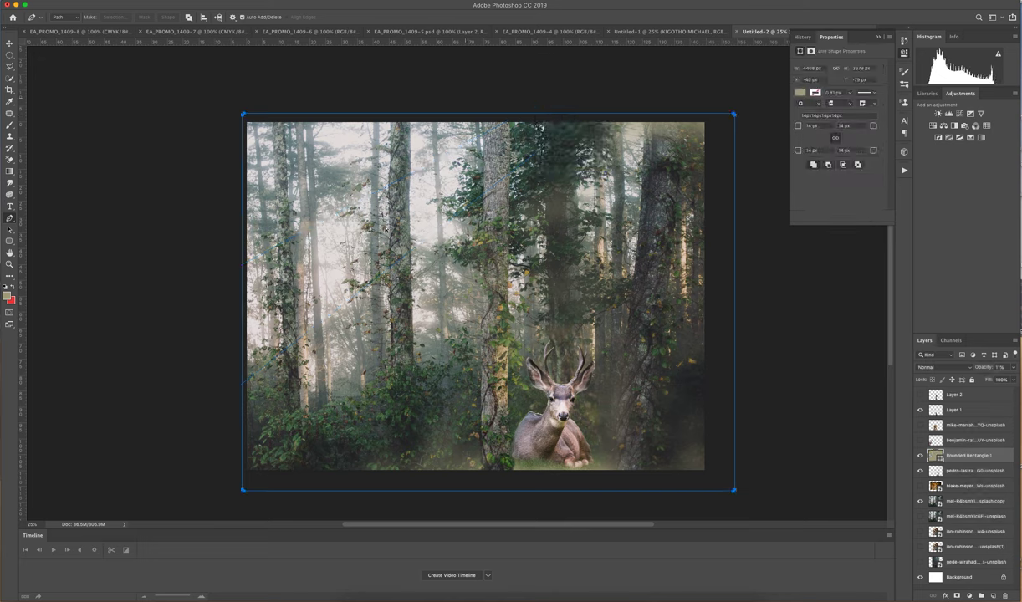
# Try outlining the area above a diagonal line across the rectangle with an open Pen path
pyautogui.moveTo(200, 353); pyautogui.dragTo(210, 358)
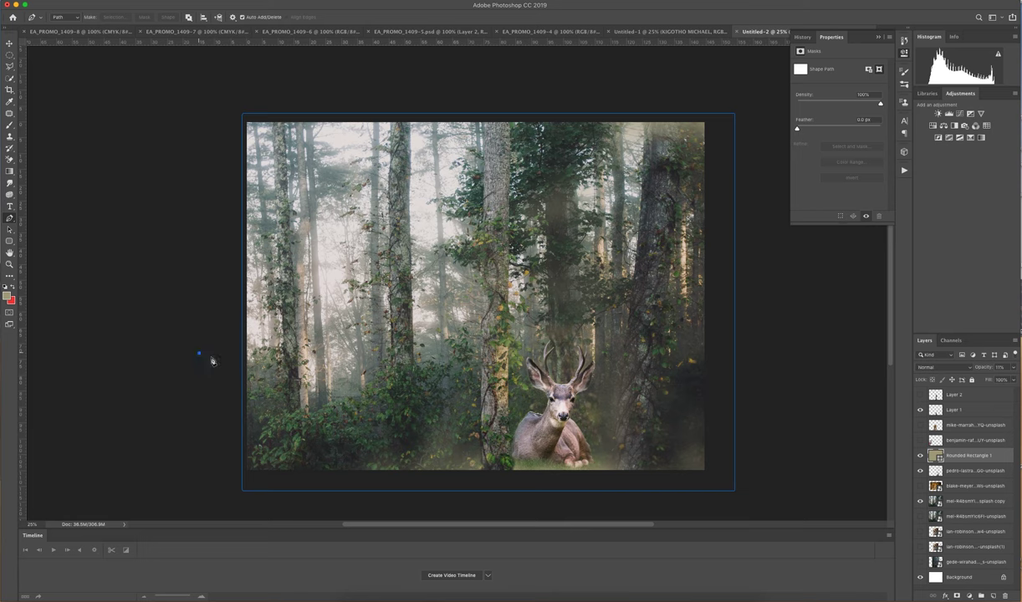
pyautogui.click(290, 318)
pyautogui.click(526, 105)
pyautogui.click(735, 99)
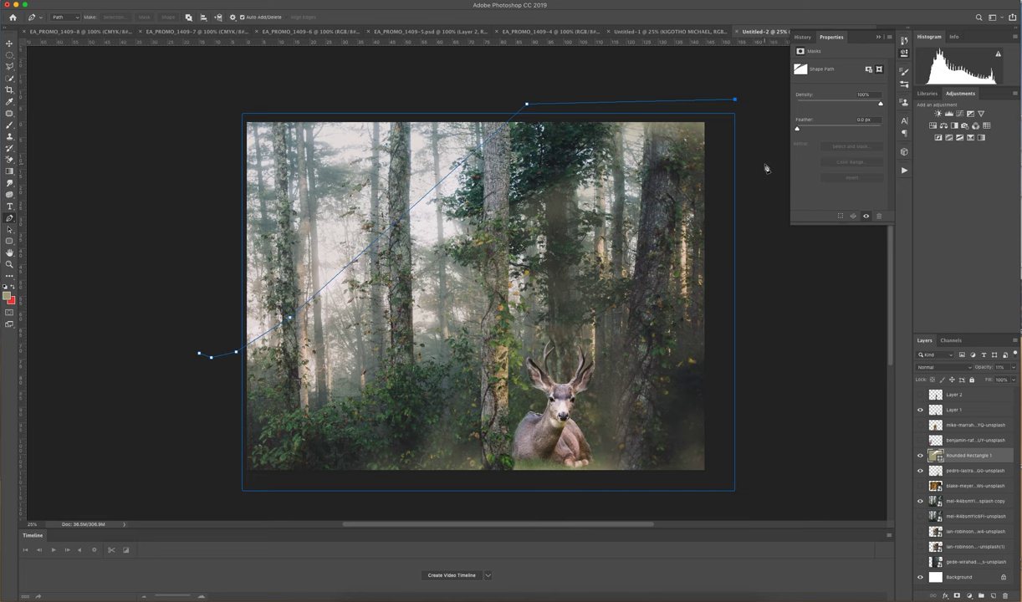
pyautogui.click(505, 85)
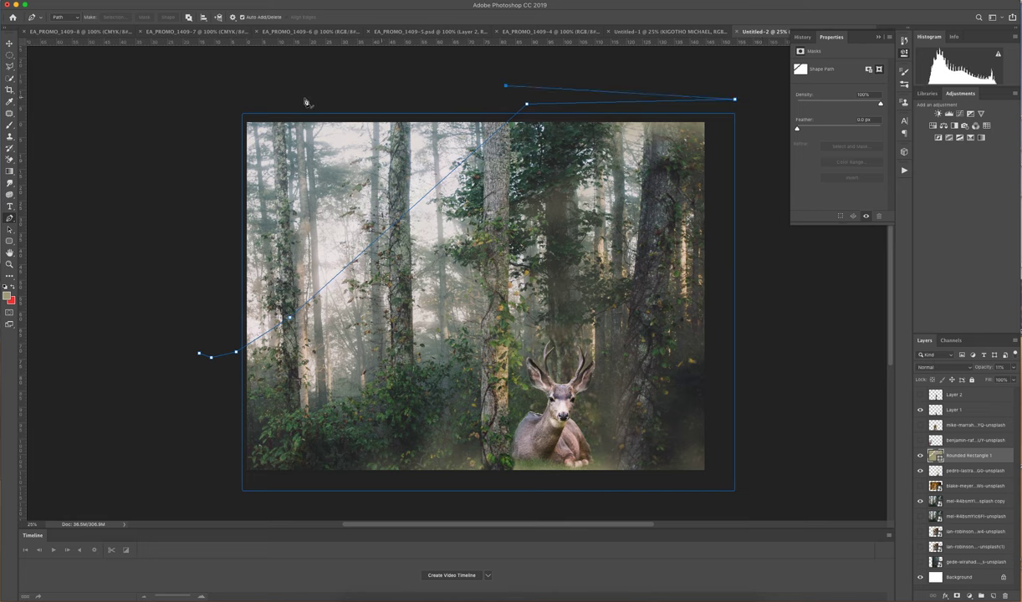
pyautogui.press('super+z')
pyautogui.press('super+z')
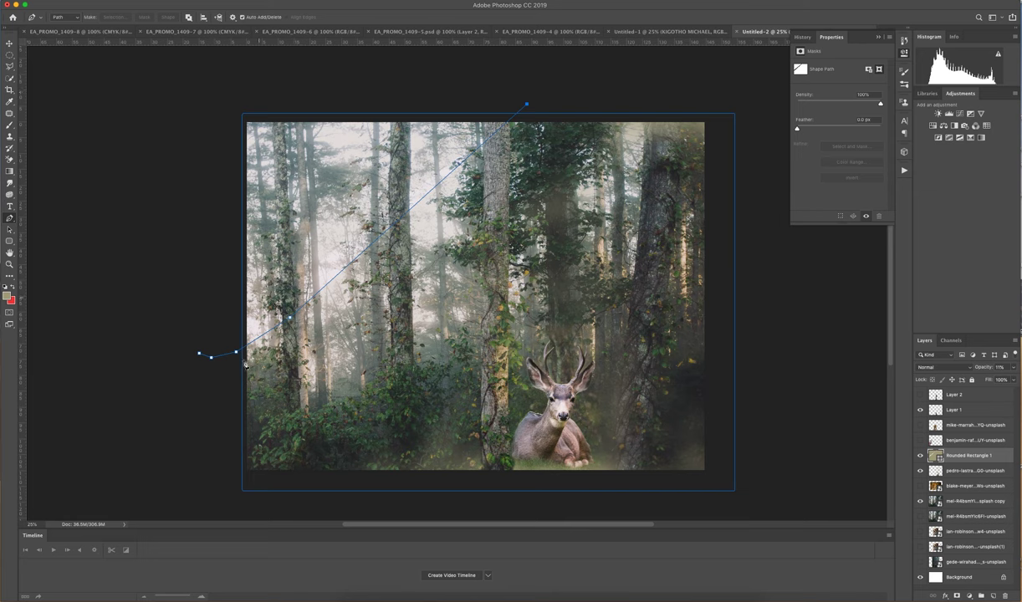
pyautogui.click(289, 317)
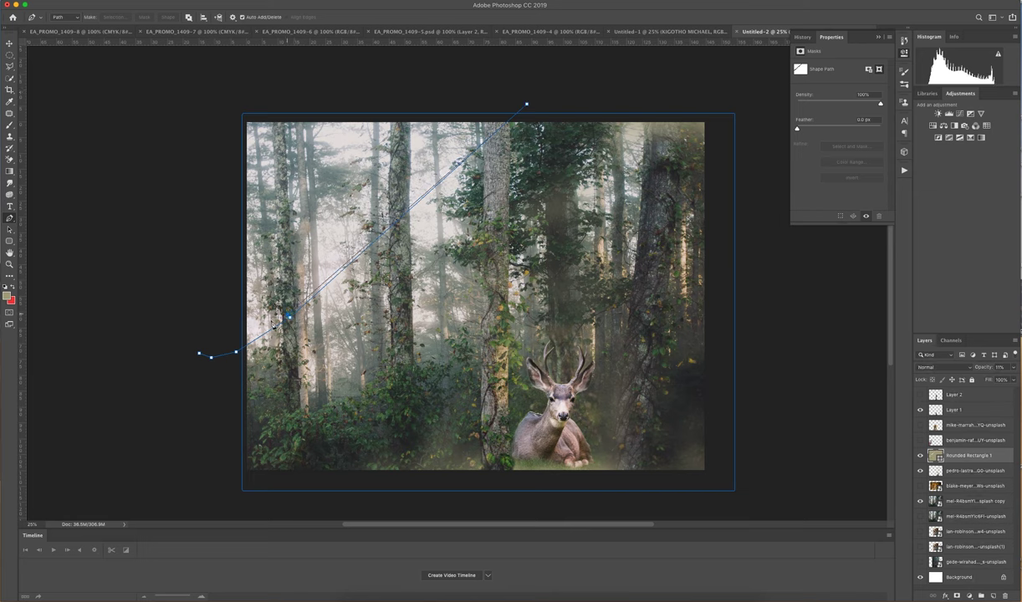
pyautogui.click(224, 350)
pyautogui.click(205, 342)
pyautogui.click(186, 227)
pyautogui.click(220, 93)
pyautogui.click(636, 58)
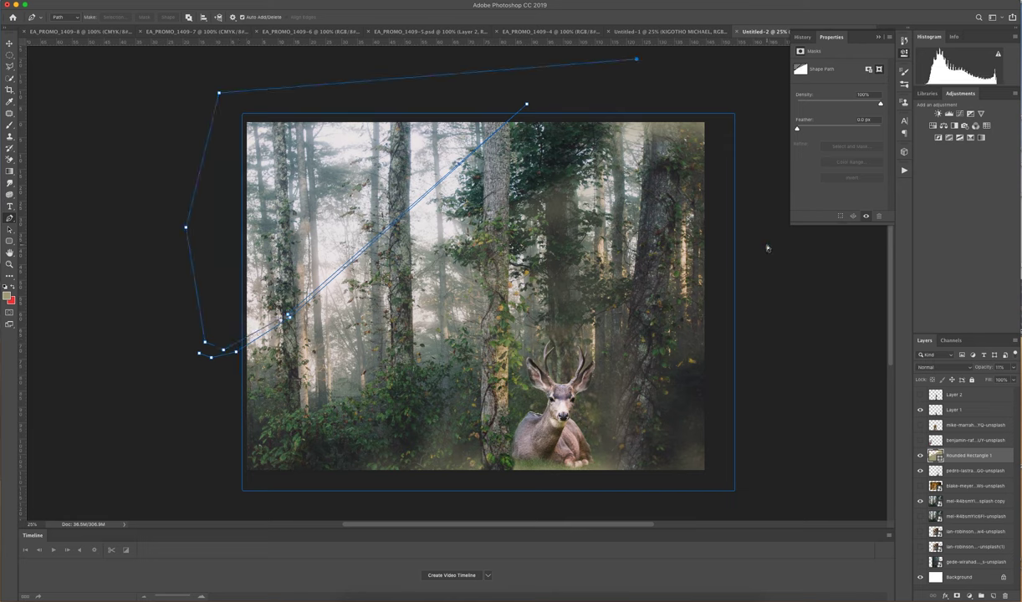
# Undo all points of the unfinished Pen path on the rectangle
pyautogui.press('super+z')
pyautogui.press('super+z')
pyautogui.press('super+z')
pyautogui.press('super+z')
pyautogui.press('super+z')
pyautogui.press('super+z')
pyautogui.press('super+z')
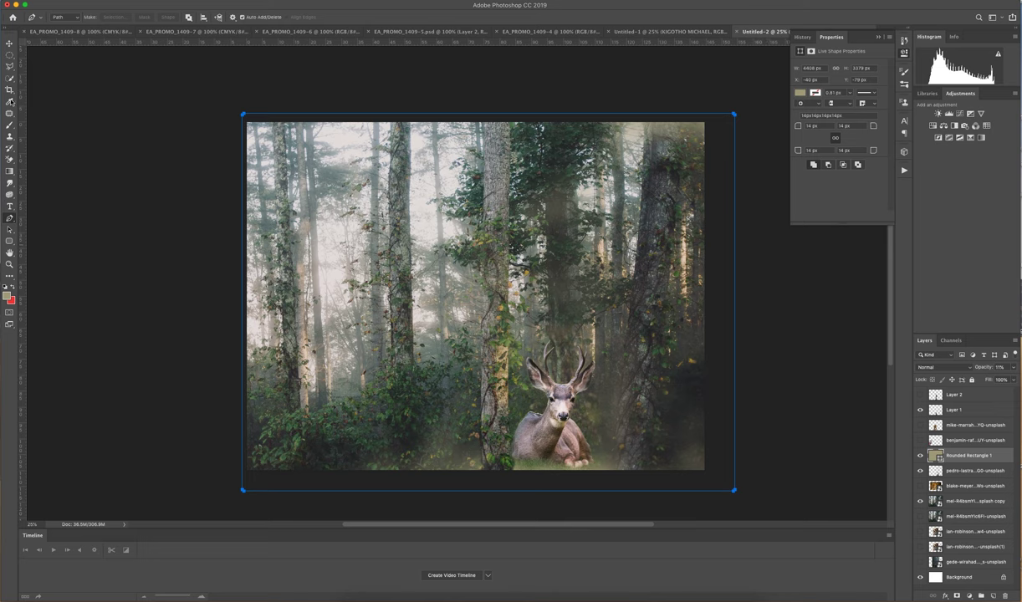
# Select a wide diagonal band from the image's lower-left corner to its upper-right corner with the Polygonal Lasso
pyautogui.moveTo(9, 66); pyautogui.dragTo(42, 71)
pyautogui.click(222, 318)
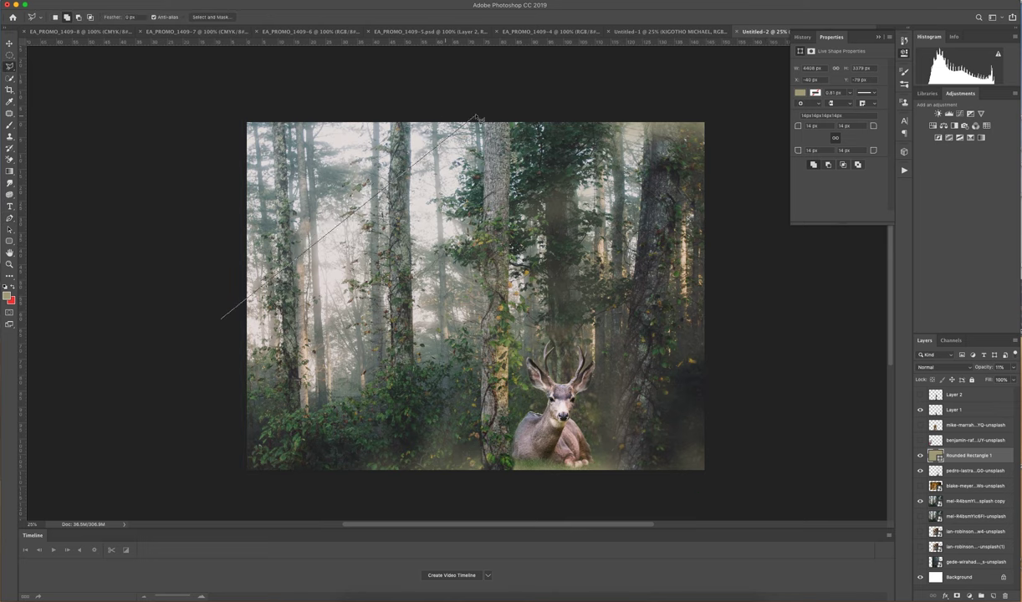
pyautogui.click(452, 109)
pyautogui.click(747, 109)
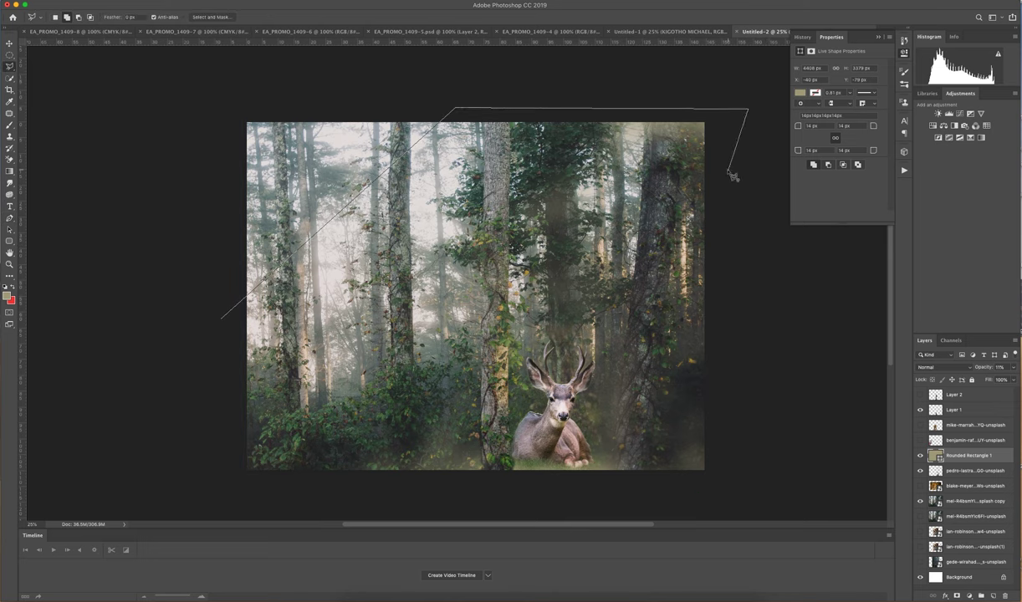
pyautogui.press('BackSpace')
pyautogui.press('BackSpace')
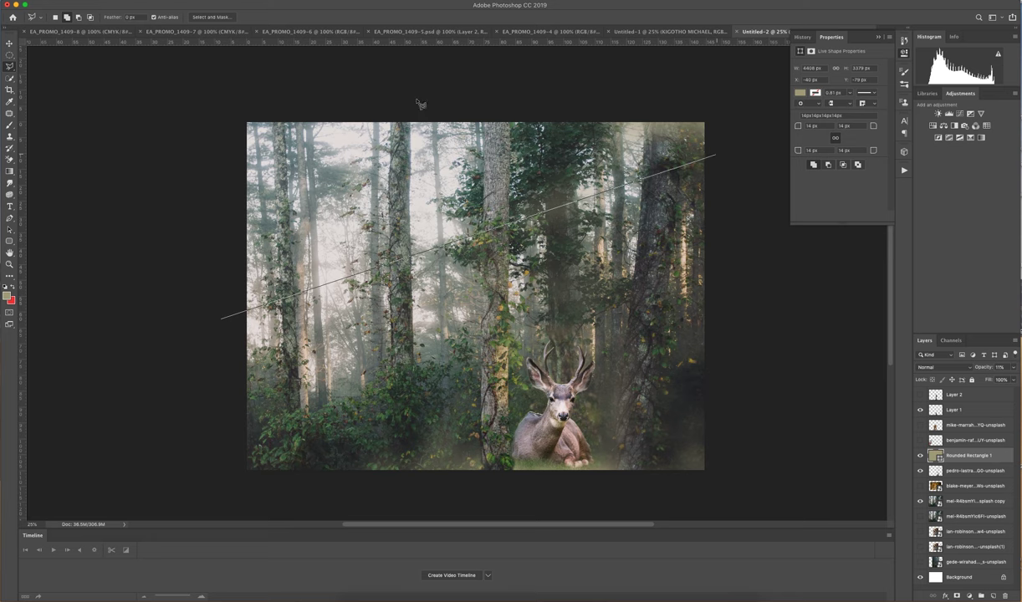
pyautogui.click(610, 115)
pyautogui.click(736, 118)
pyautogui.click(721, 164)
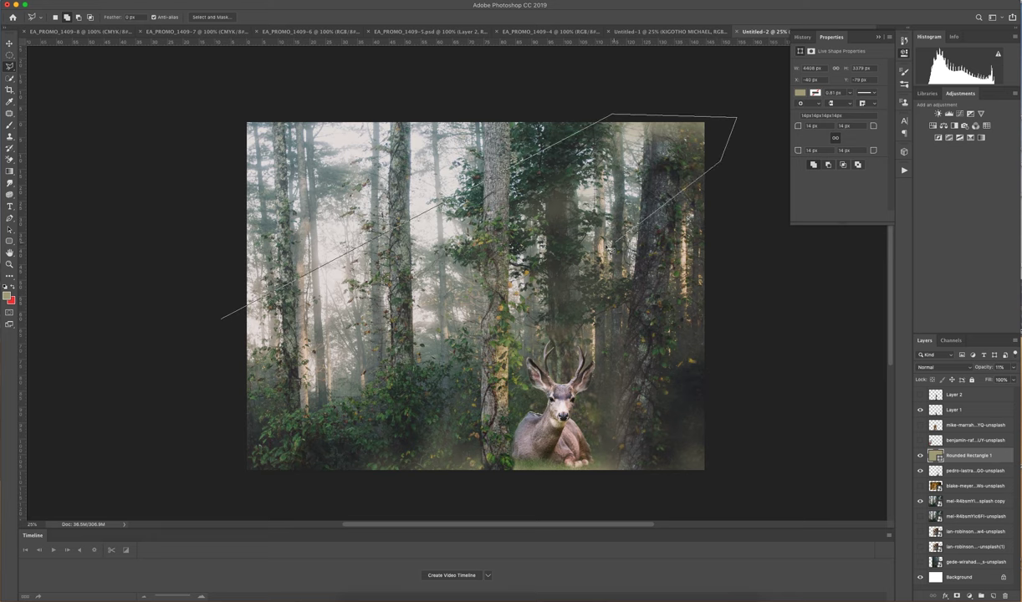
pyautogui.click(303, 477)
pyautogui.click(191, 473)
pyautogui.click(223, 320)
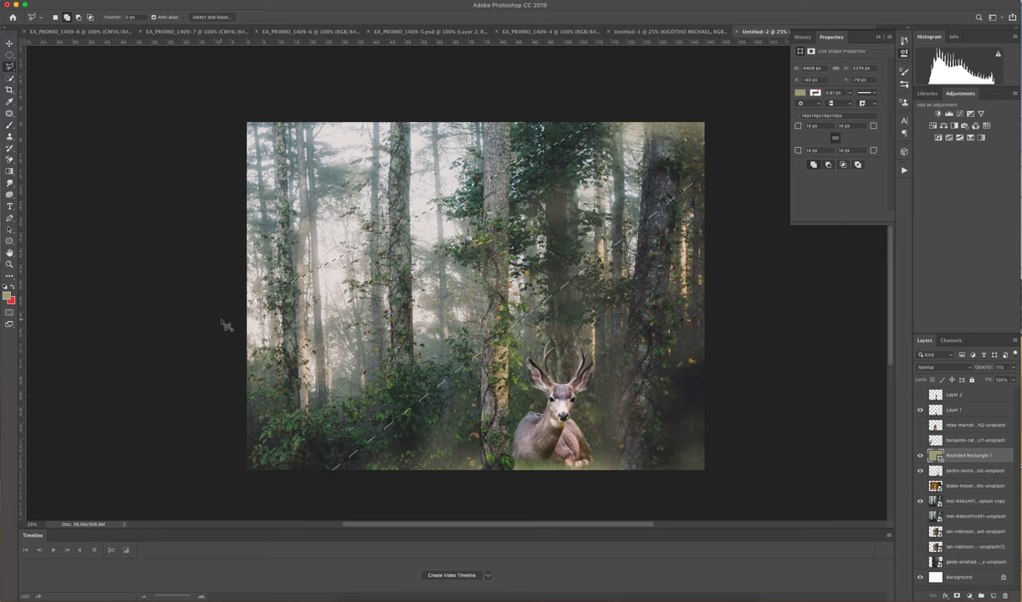
# Feather the diagonal band selection
pyautogui.rightClick(389, 308)
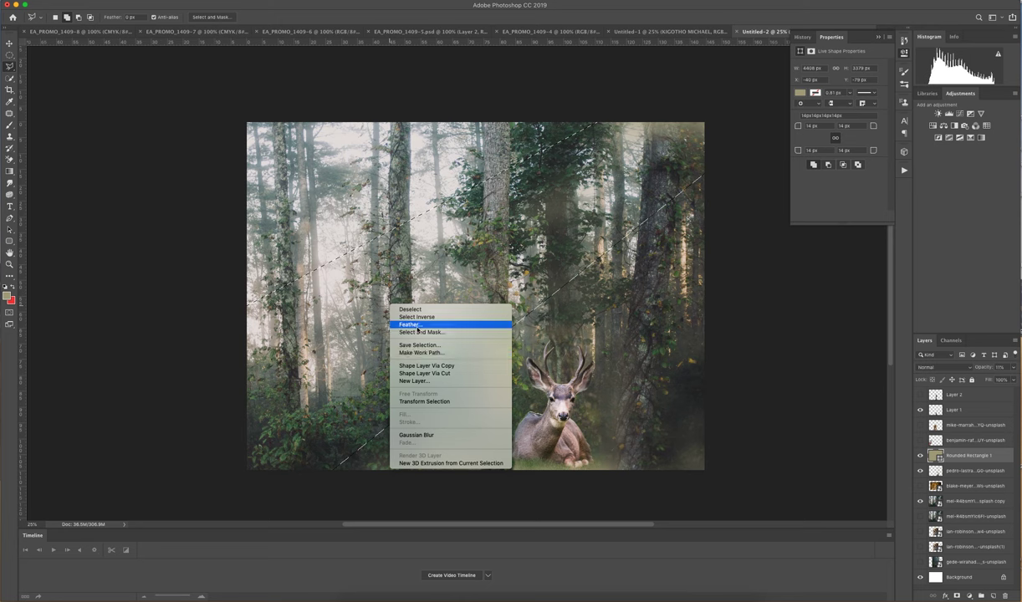
pyautogui.click(410, 325)
pyautogui.click(595, 280)
# Try copying the selected band from the rectangle to a new shape layer, checking it with the original hidden and shown
pyautogui.rightClick(310, 303)
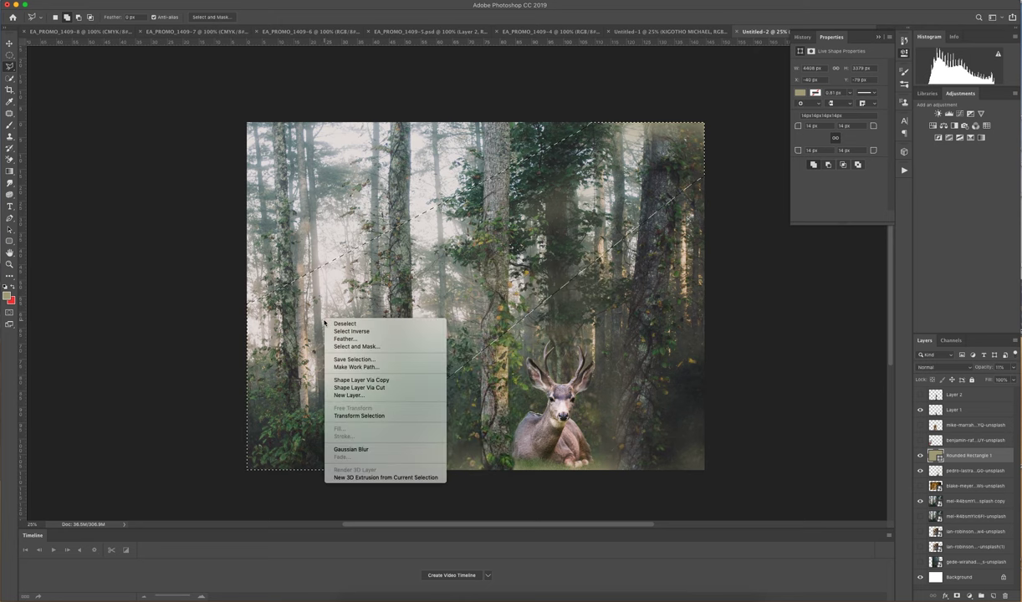
pyautogui.click(352, 366)
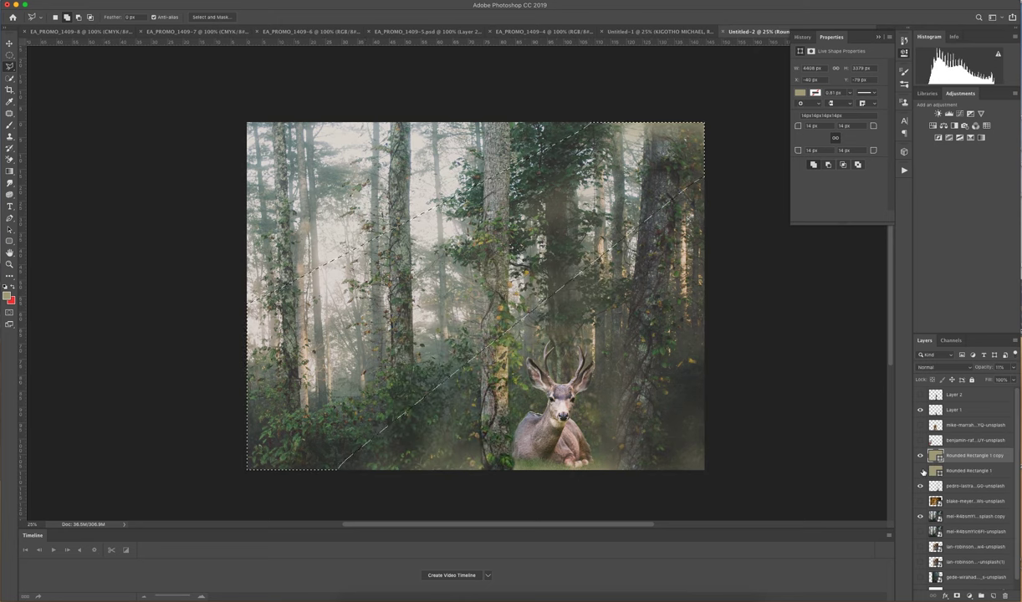
pyautogui.click(921, 471)
pyautogui.click(921, 471)
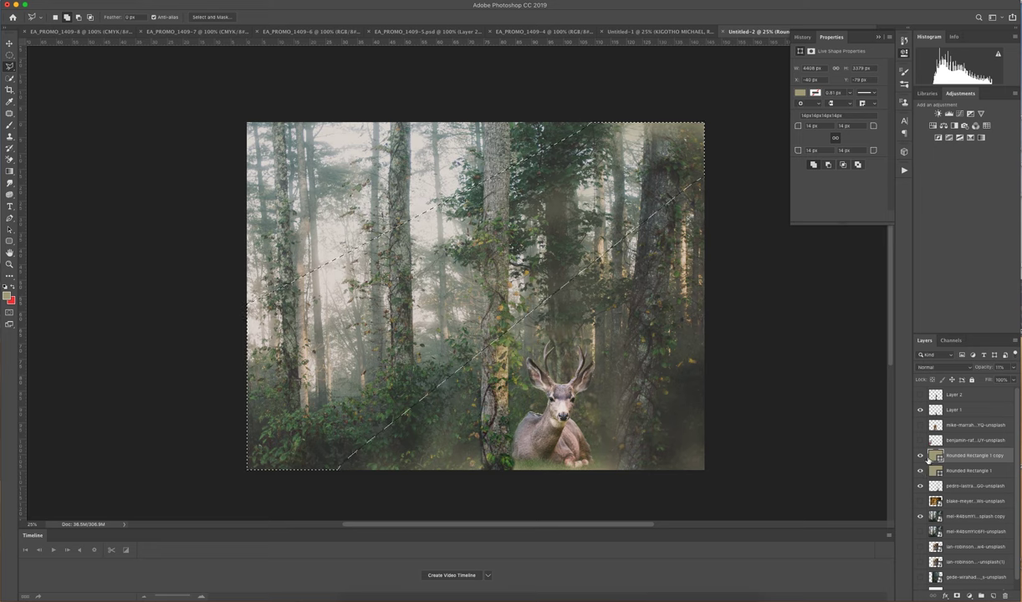
# Delete the copied rectangle shape layer, keeping the band selection
pyautogui.rightClick(958, 456)
pyautogui.click(958, 457)
pyautogui.press('BackSpace')
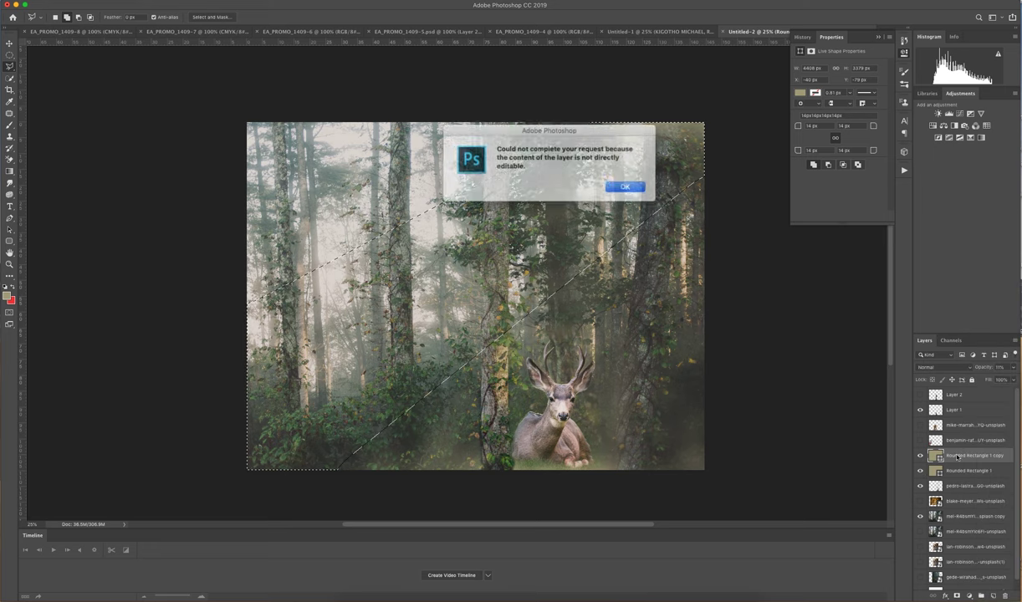
pyautogui.press('Return')
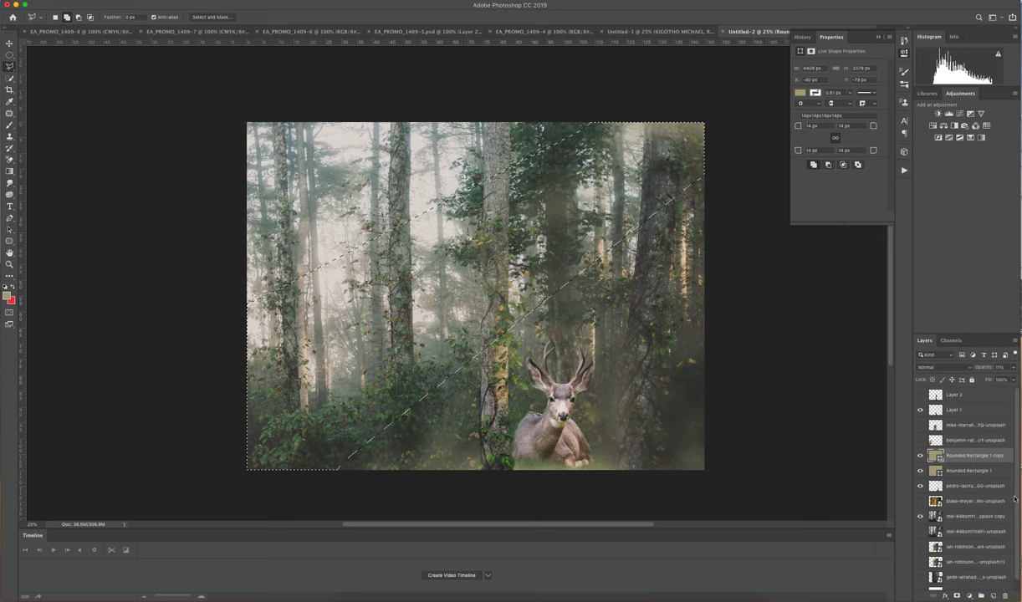
pyautogui.click(1004, 596)
pyautogui.click(620, 188)
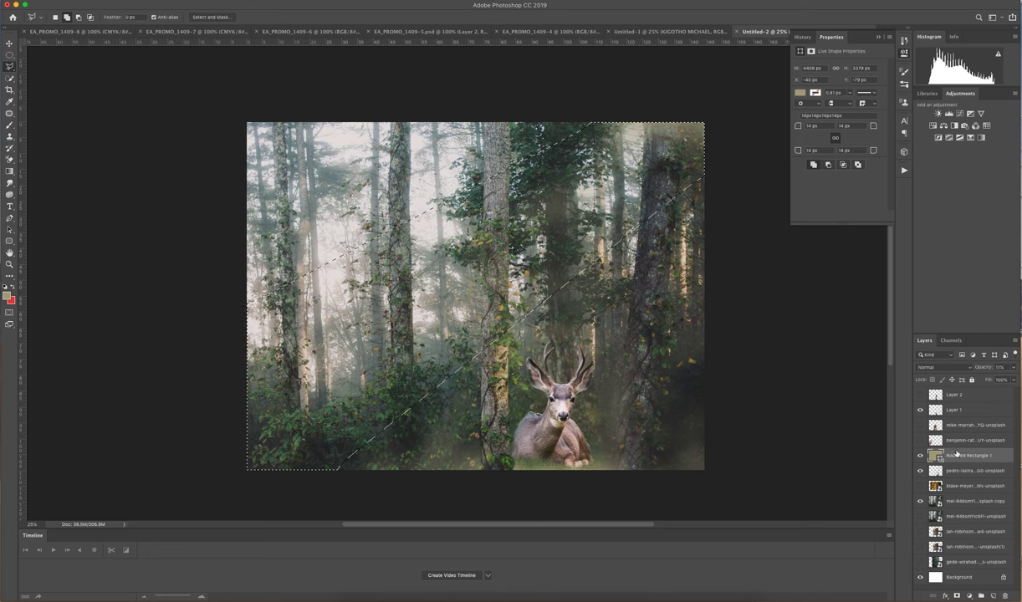
# Rasterize the Rounded Rectangle 1 layer
pyautogui.rightClick(922, 453)
pyautogui.click(954, 334)
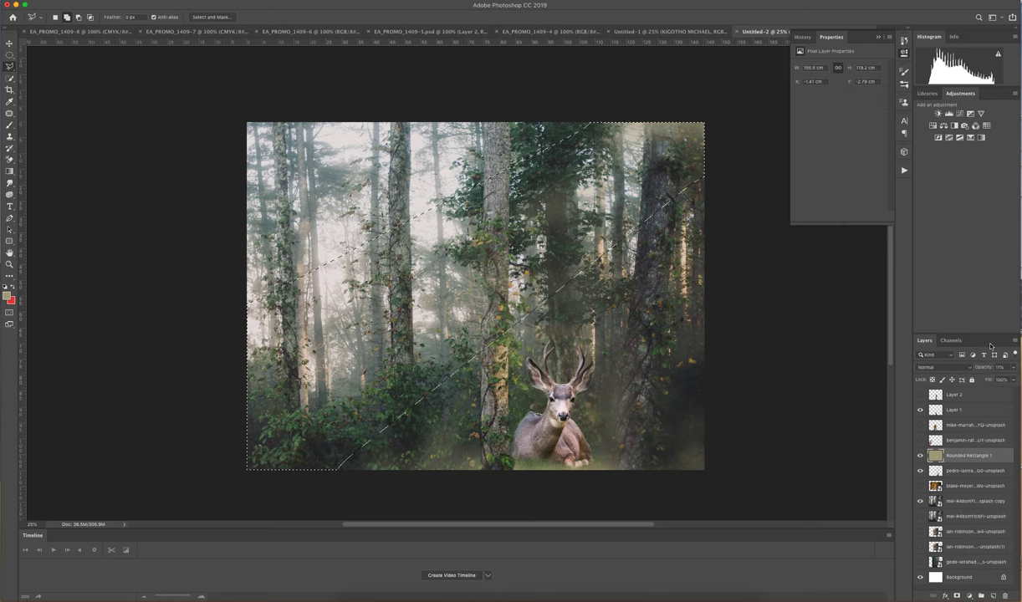
pyautogui.rightClick(962, 456)
pyautogui.click(952, 457)
# Put the selected diagonal band of the rasterized rectangle on its own layer and hide the full rectangle
pyautogui.rightClick(477, 274)
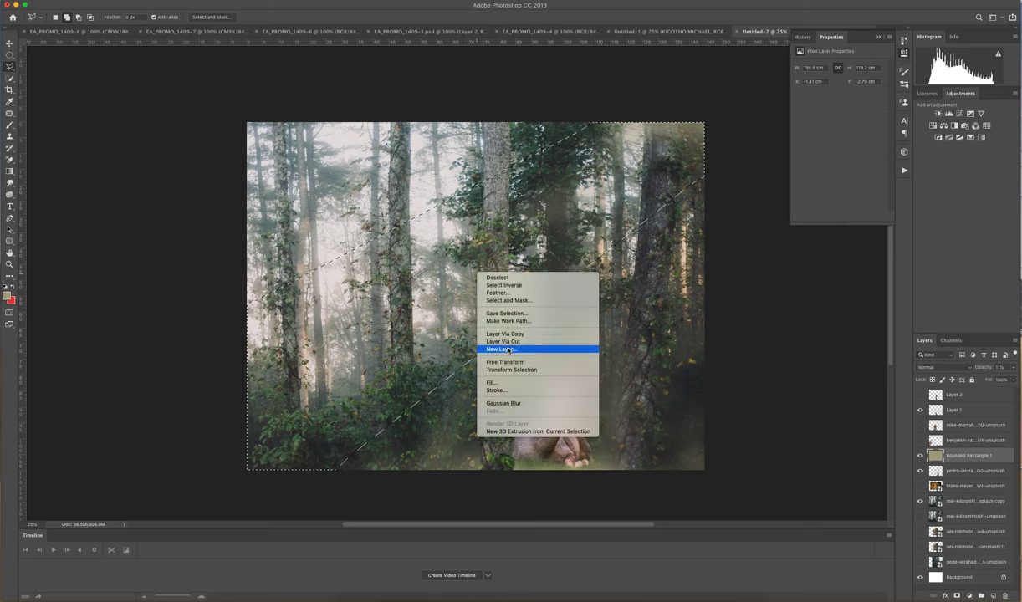
pyautogui.click(496, 341)
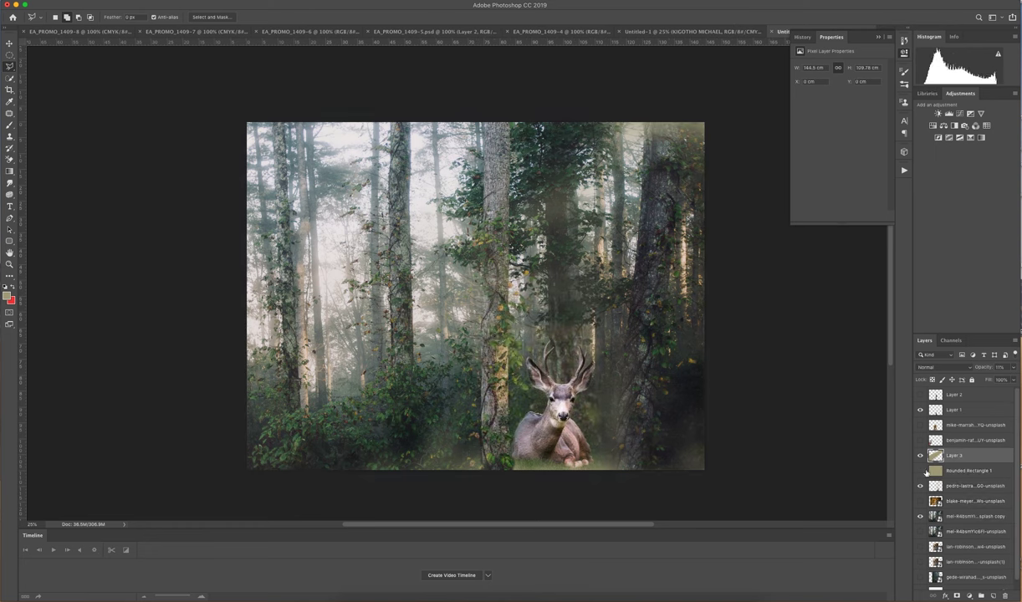
pyautogui.click(957, 445)
# Set the diagonal band layer's opacity to about 25%
pyautogui.click(964, 456)
pyautogui.click(1013, 368)
pyautogui.moveTo(985, 381); pyautogui.dragTo(983, 381)
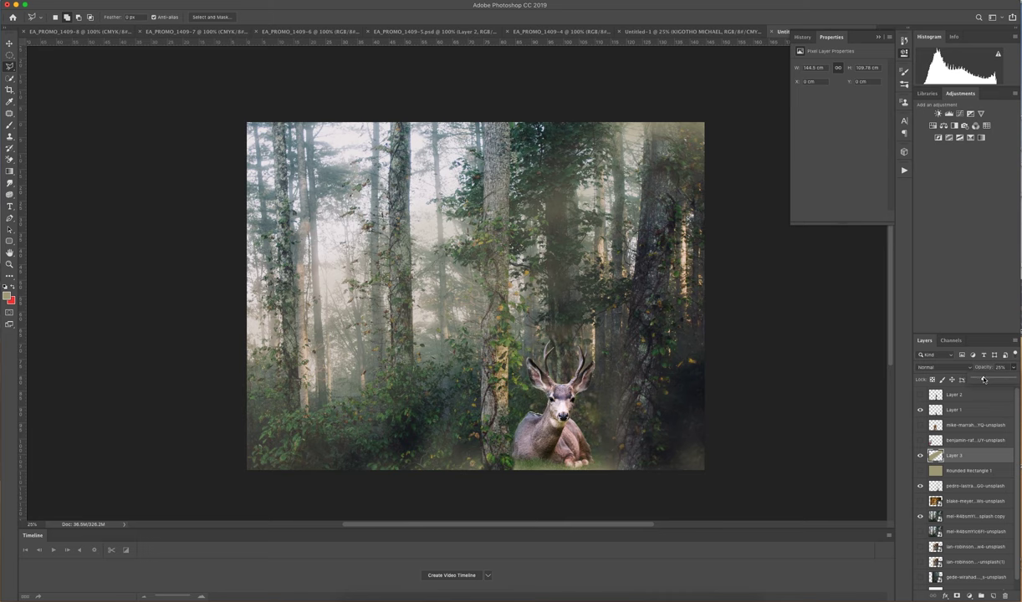
pyautogui.click(966, 457)
# Show Layer 2 and brush soft tan haze on it along the image's bottom edge beside the deer
pyautogui.click(921, 395)
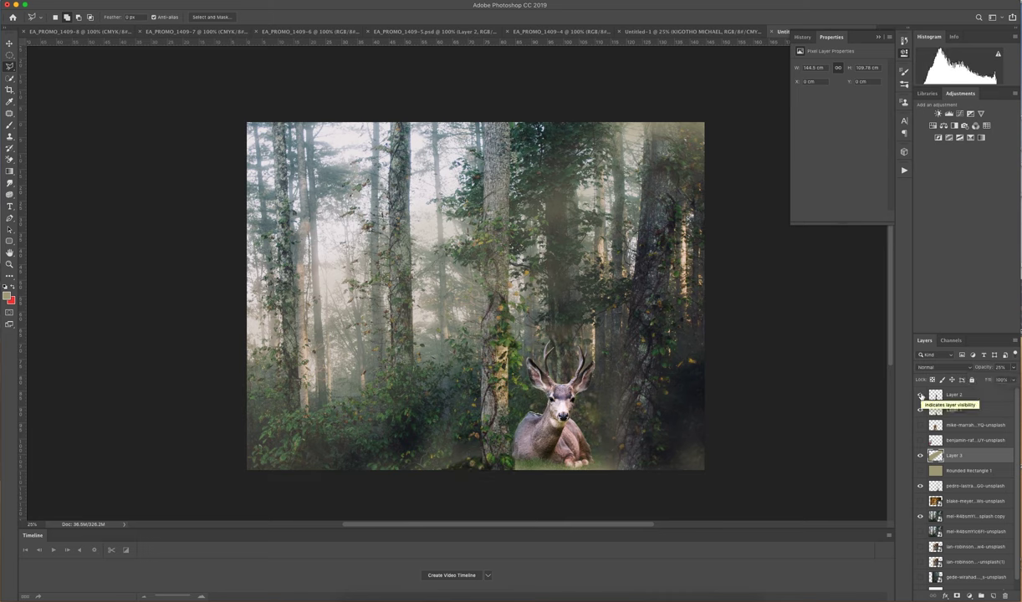
pyautogui.click(958, 398)
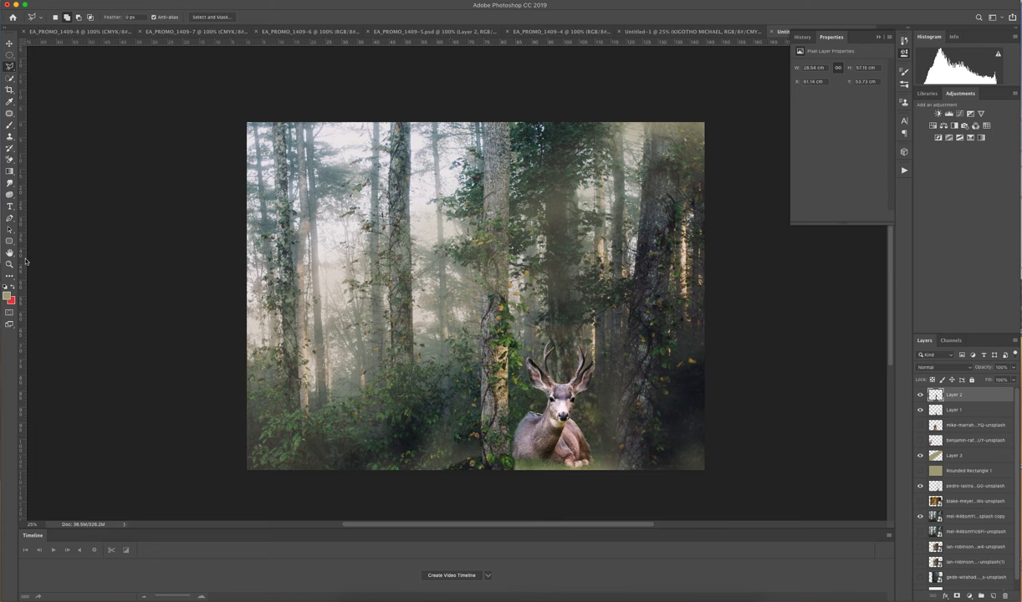
pyautogui.click(9, 125)
pyautogui.moveTo(472, 465)
pyautogui.mouseDown()
pyautogui.moveTo(445, 472)
pyautogui.moveTo(449, 445)
pyautogui.moveTo(435, 446)
pyautogui.moveTo(455, 454)
pyautogui.moveTo(451, 469)
pyautogui.moveTo(479, 473)
pyautogui.moveTo(445, 498)
pyautogui.moveTo(450, 427)
pyautogui.moveTo(459, 440)
pyautogui.moveTo(446, 465)
pyautogui.moveTo(402, 482)
pyautogui.mouseUp()
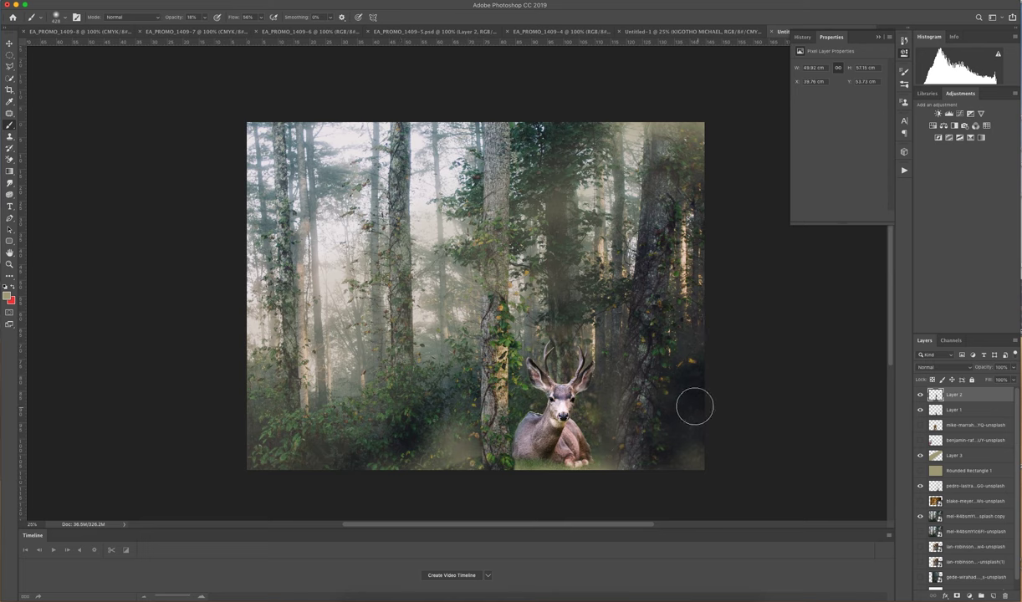
# Fine-tune the diagonal band layer's opacity to about 26%
pyautogui.click(970, 455)
pyautogui.click(1011, 370)
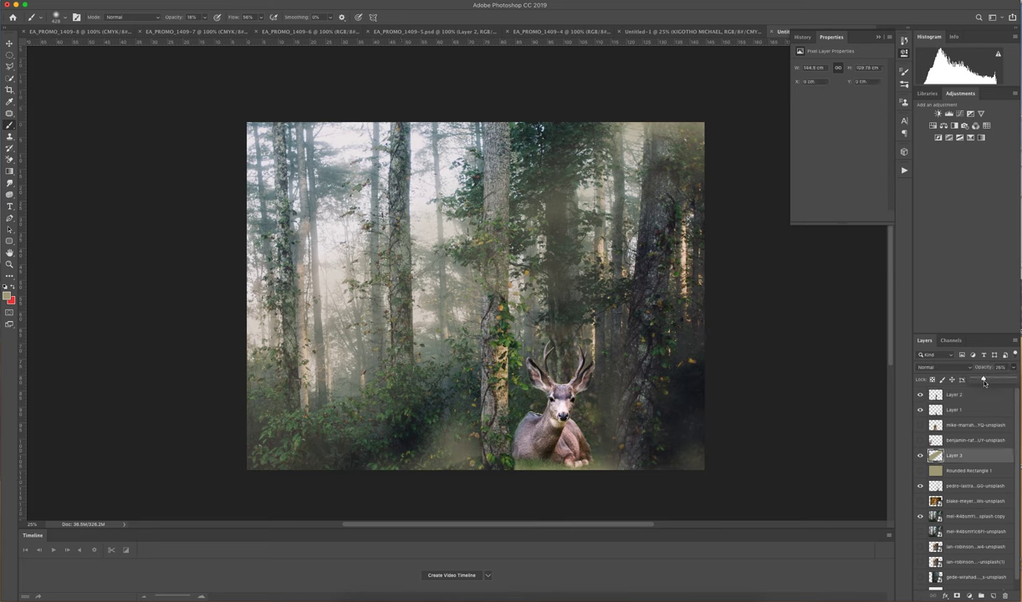
pyautogui.moveTo(988, 382); pyautogui.dragTo(984, 383)
# Compare the image with Layers 1 and 2 hidden and shown, and brush more tan haze on Layer 2 along the bottom edge beside the deer
pyautogui.click(961, 396)
pyautogui.click(920, 395)
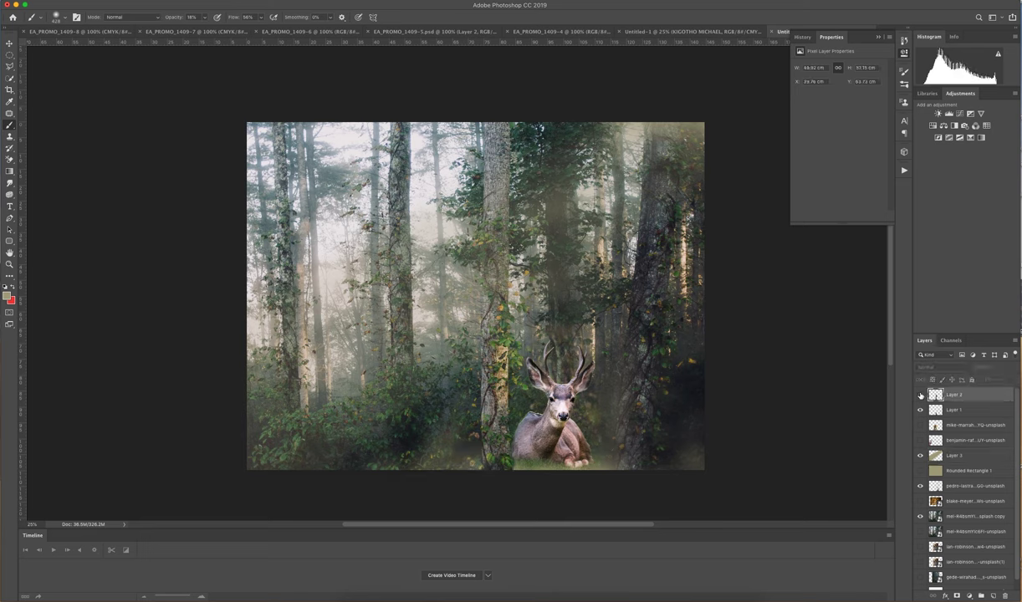
pyautogui.click(920, 396)
pyautogui.click(921, 395)
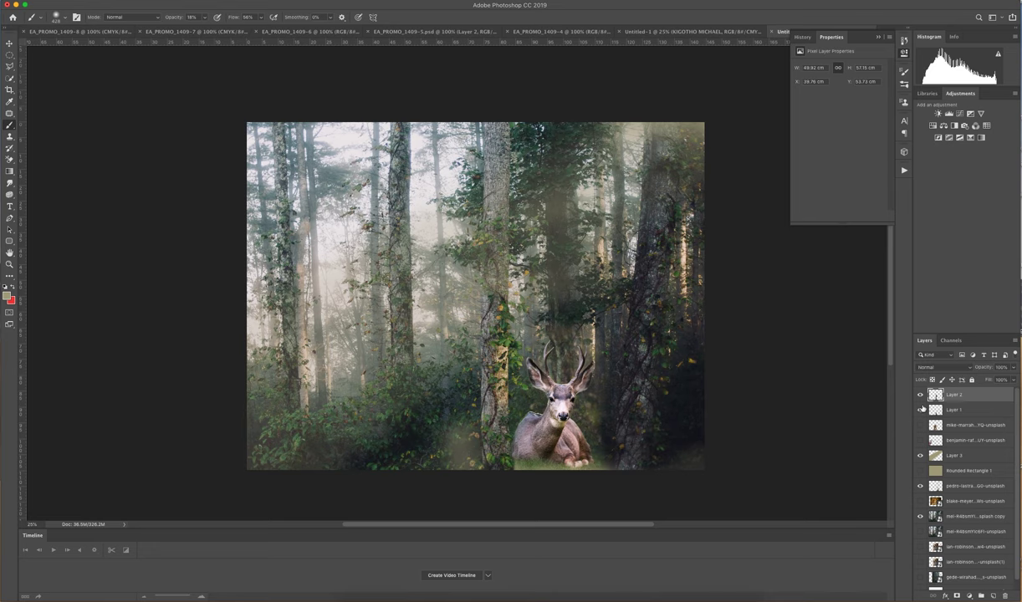
pyautogui.click(921, 395)
pyautogui.click(921, 409)
pyautogui.click(921, 409)
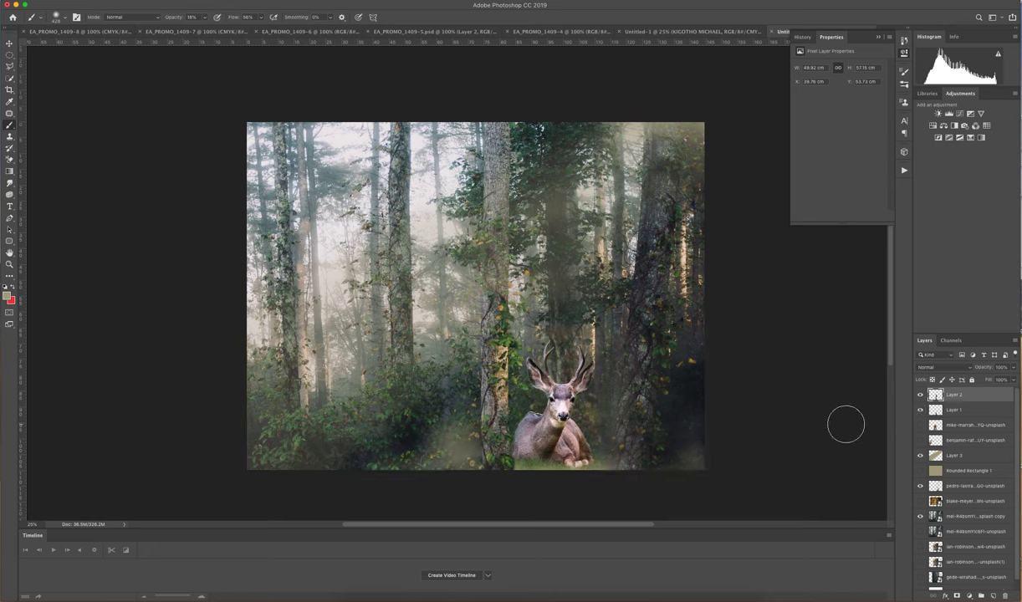
pyautogui.moveTo(462, 474)
pyautogui.mouseDown()
pyautogui.moveTo(448, 475)
pyautogui.moveTo(512, 473)
pyautogui.moveTo(460, 482)
pyautogui.moveTo(444, 422)
pyautogui.moveTo(408, 452)
pyautogui.moveTo(338, 481)
pyautogui.moveTo(413, 481)
pyautogui.mouseUp()
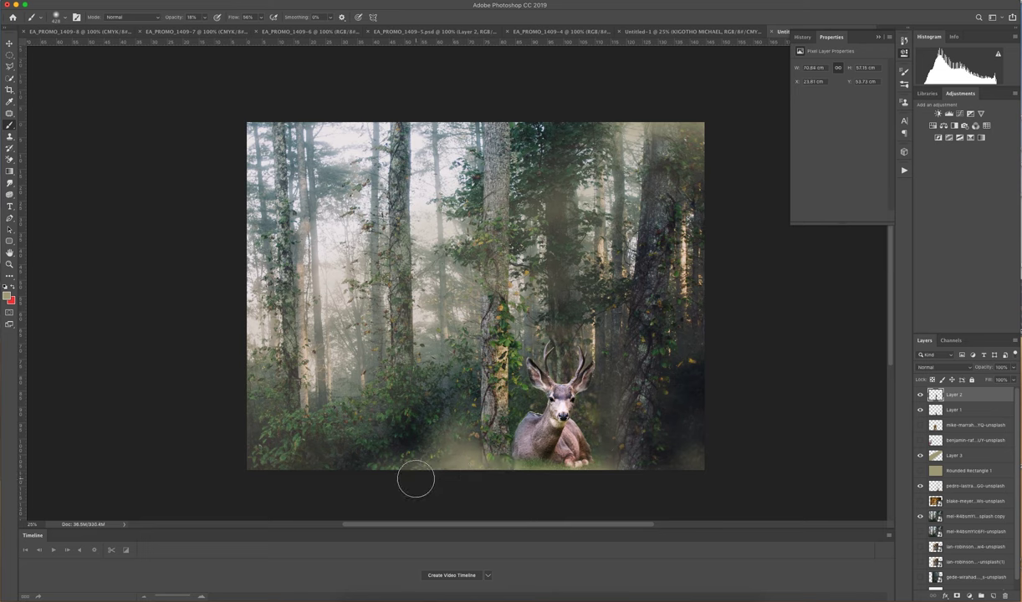
pyautogui.click(515, 452)
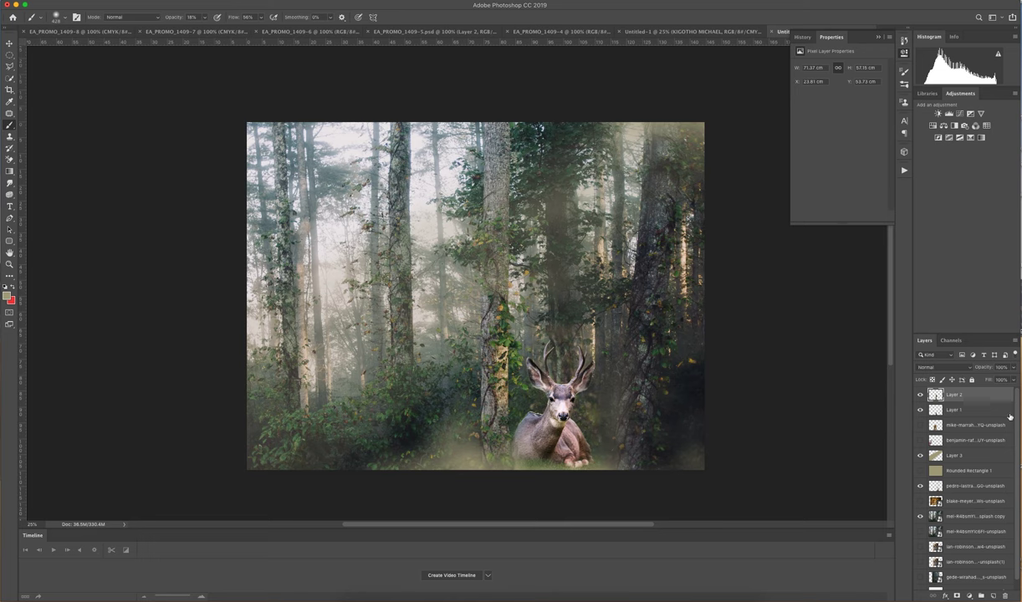
# Create a new empty layer above Layer 2 and try to apply a Curves adjustment directly to it
pyautogui.click(993, 595)
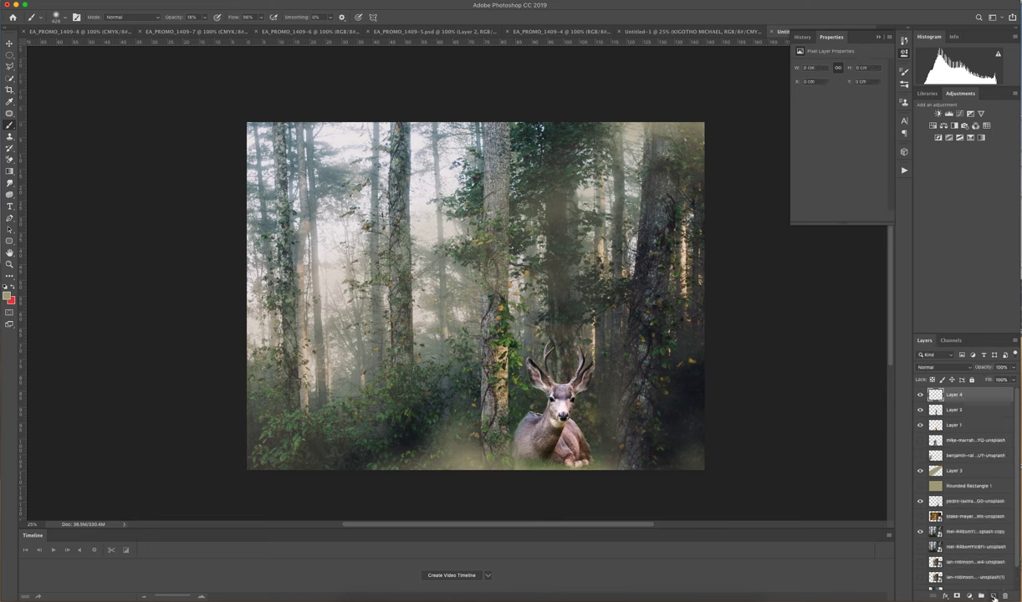
pyautogui.click(174, 2)
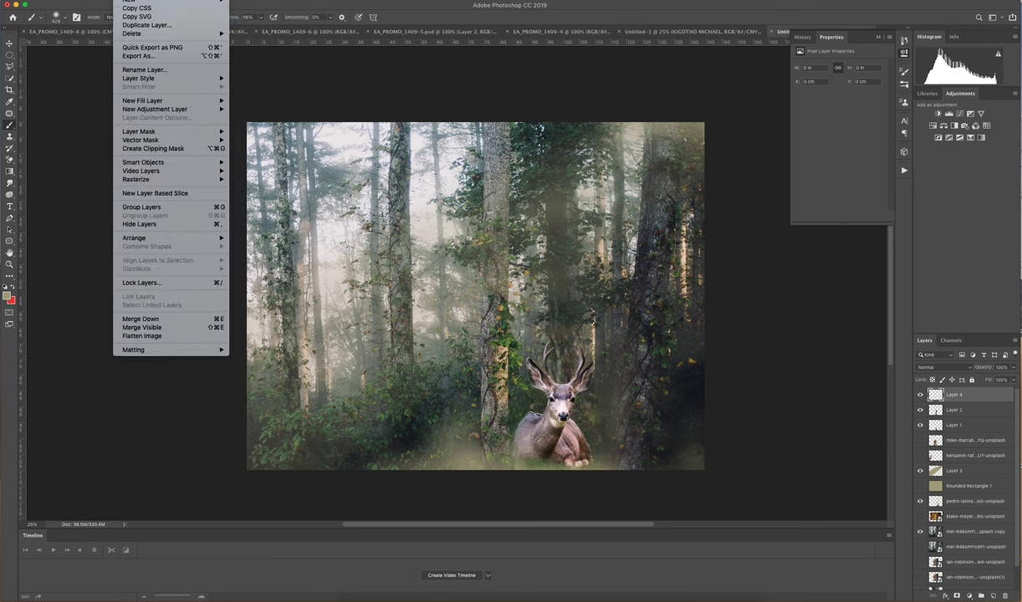
pyautogui.moveTo(178, 14)
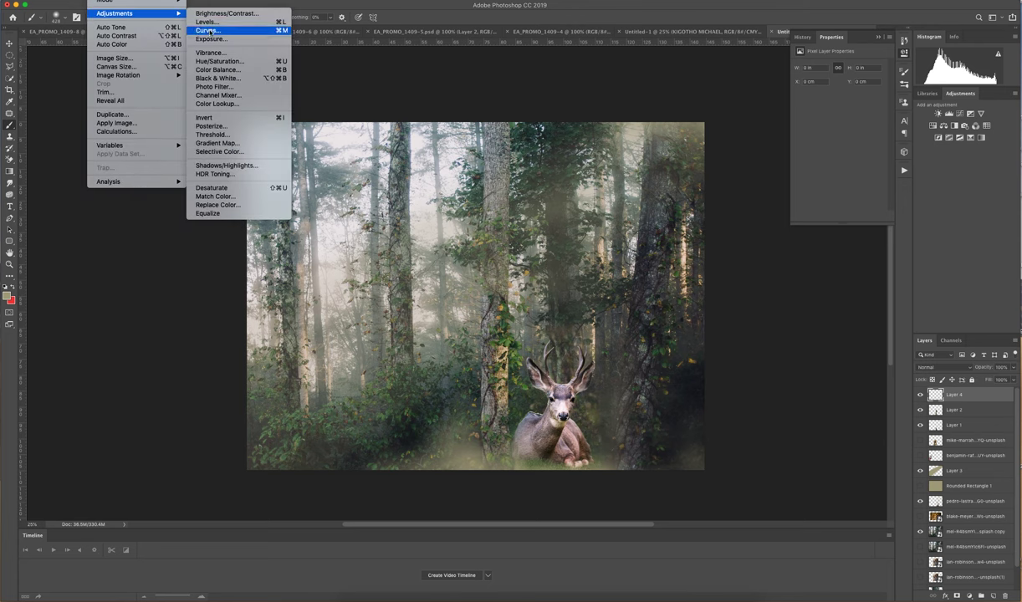
pyautogui.click(208, 30)
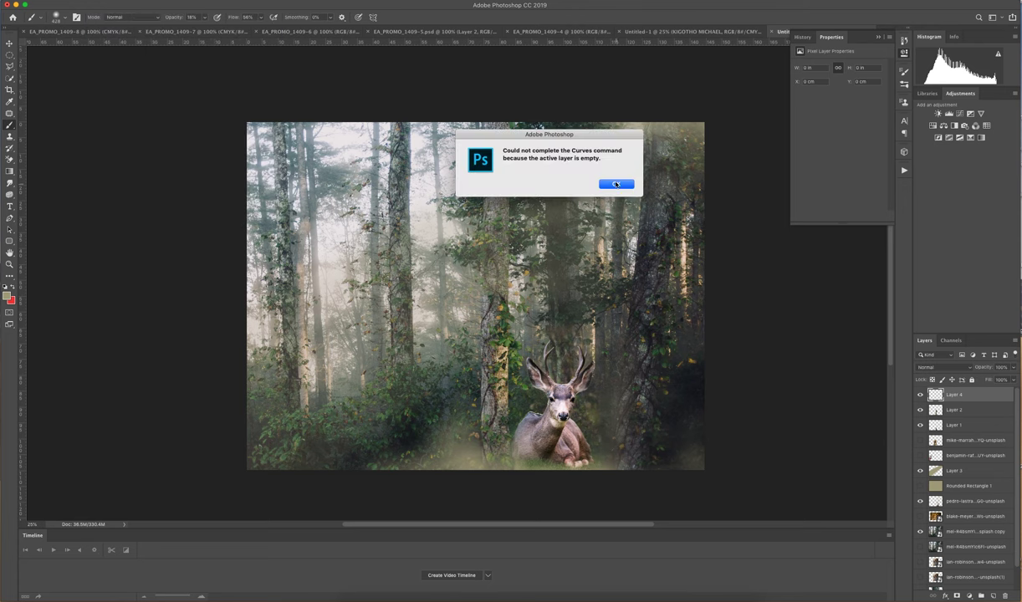
pyautogui.click(617, 185)
# Add a Curves adjustment layer at the top of the stack and bend its RGB curve into a gentle S with a point at input 51, output 46
pyautogui.click(134, 0)
pyautogui.moveTo(180, 2)
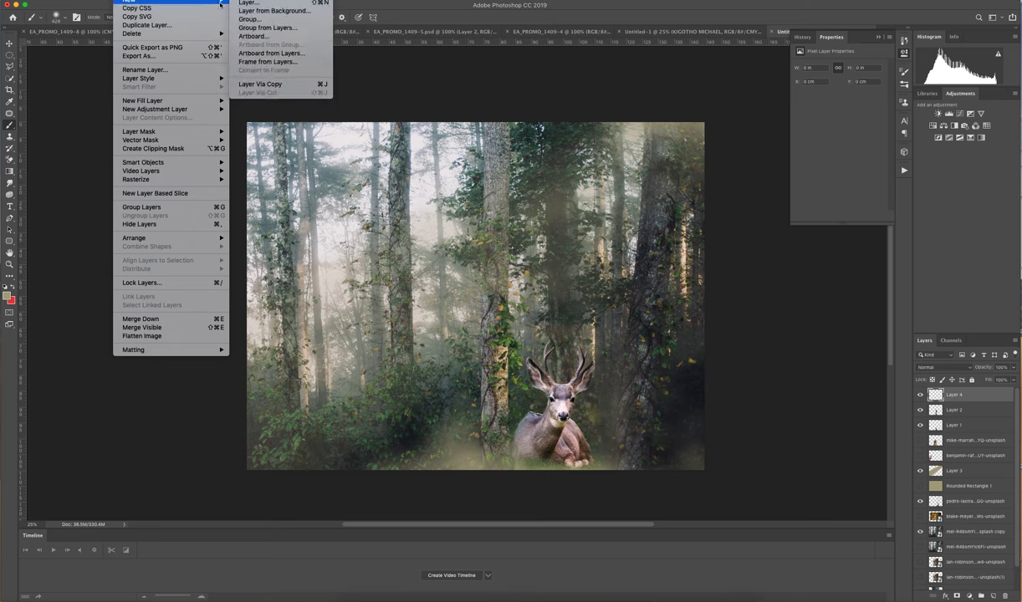
pyautogui.moveTo(190, 109)
pyautogui.click(251, 127)
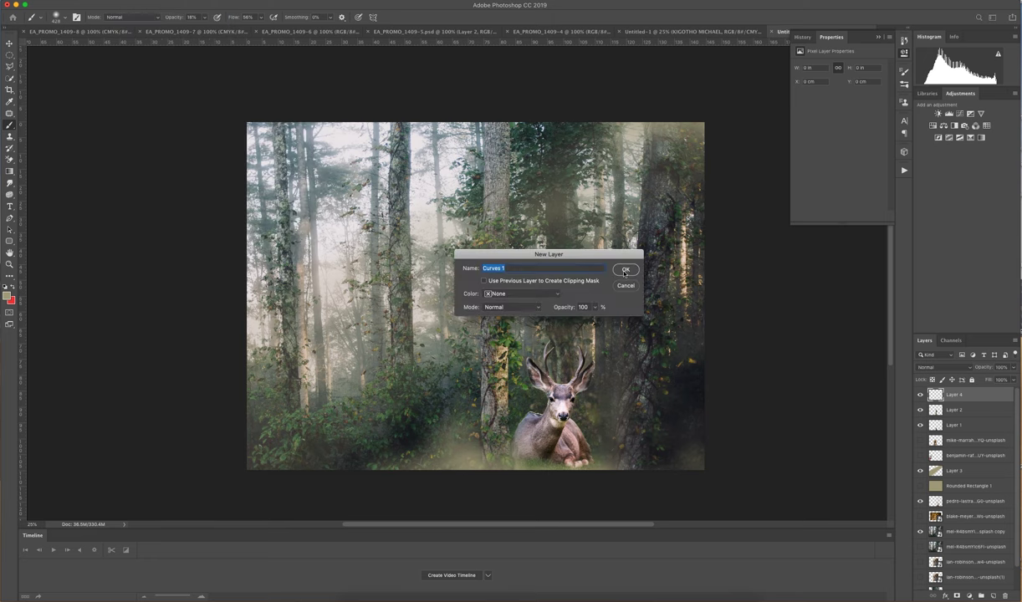
pyautogui.click(624, 272)
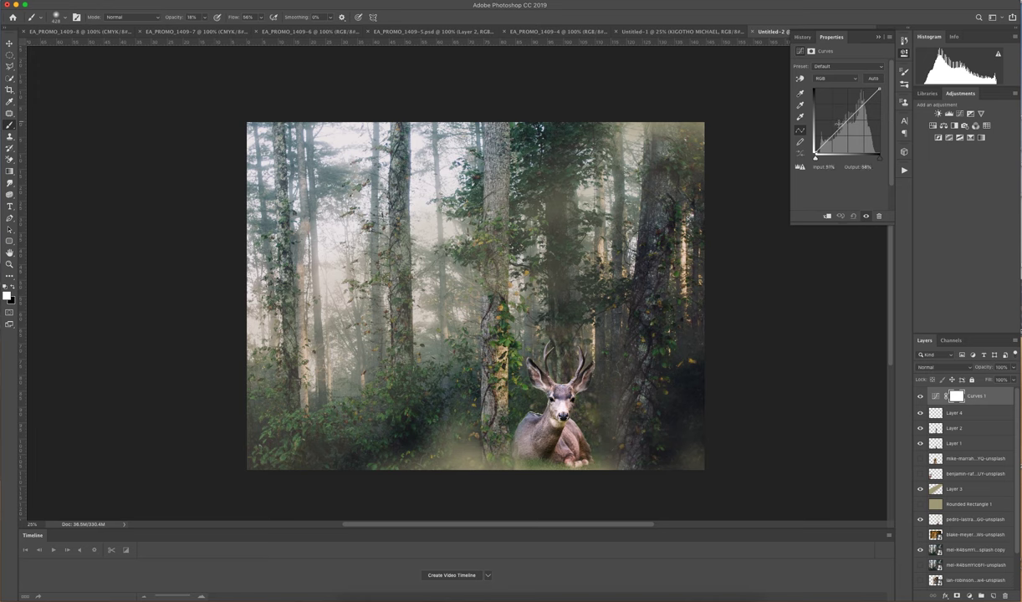
pyautogui.moveTo(835, 132); pyautogui.dragTo(866, 99)
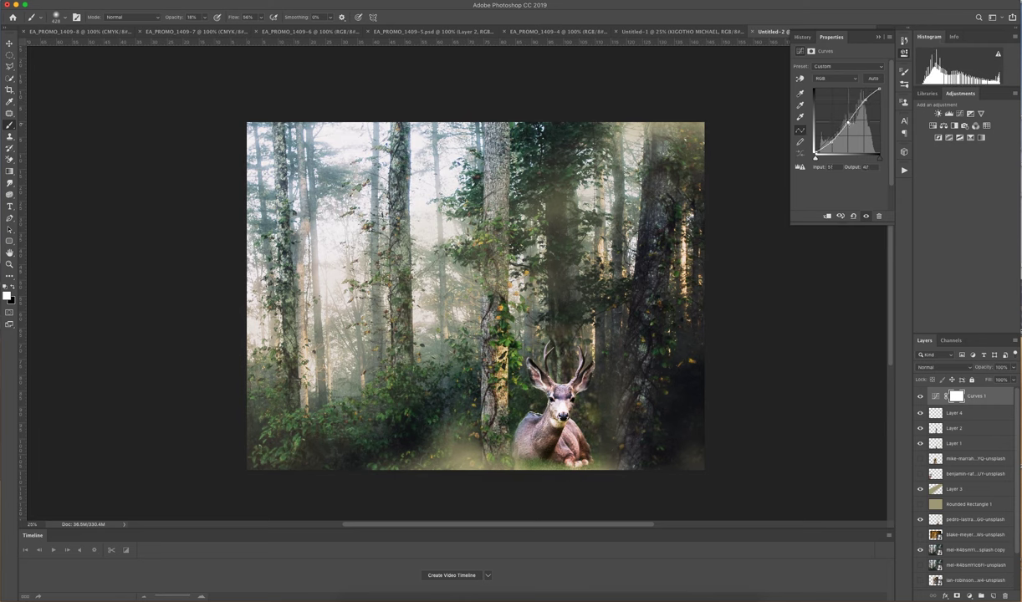
pyautogui.moveTo(846, 119); pyautogui.dragTo(848, 123)
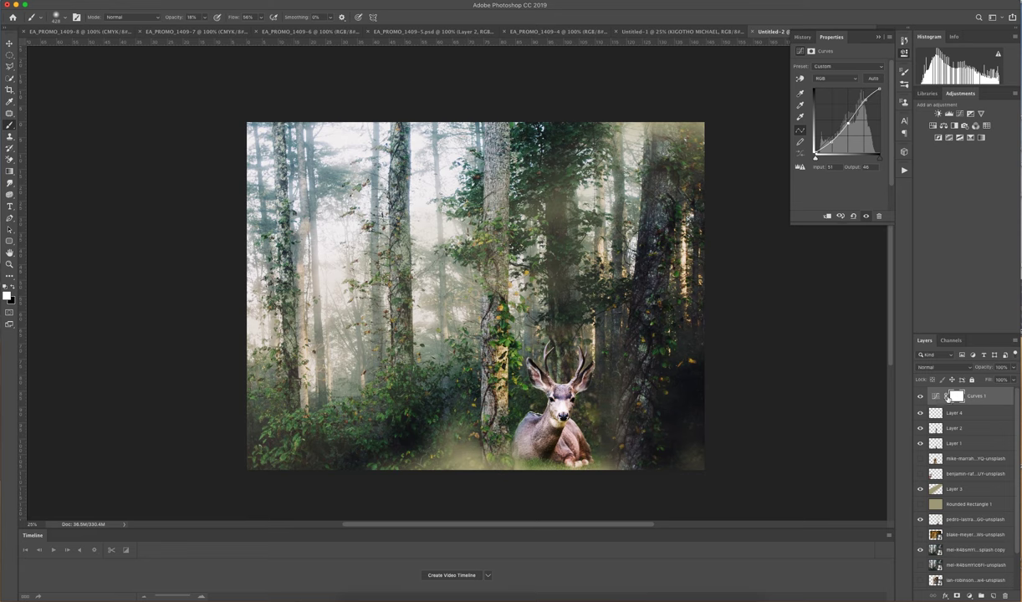
# Add a Hue/Saturation adjustment layer above Curves 1 and bring up its settings
pyautogui.click(170, 2)
pyautogui.moveTo(125, 2)
pyautogui.moveTo(193, 109)
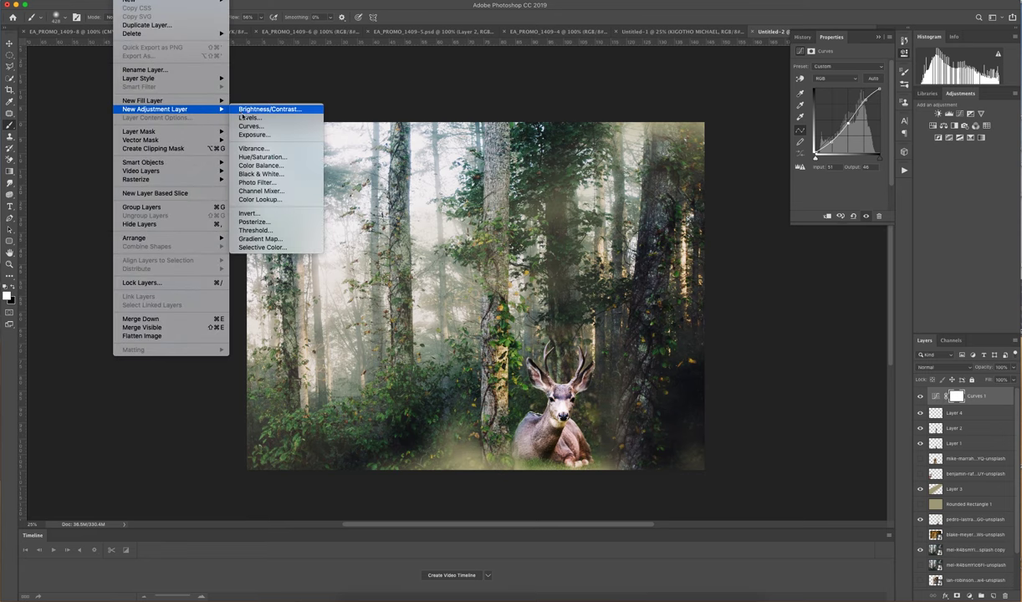
pyautogui.click(269, 156)
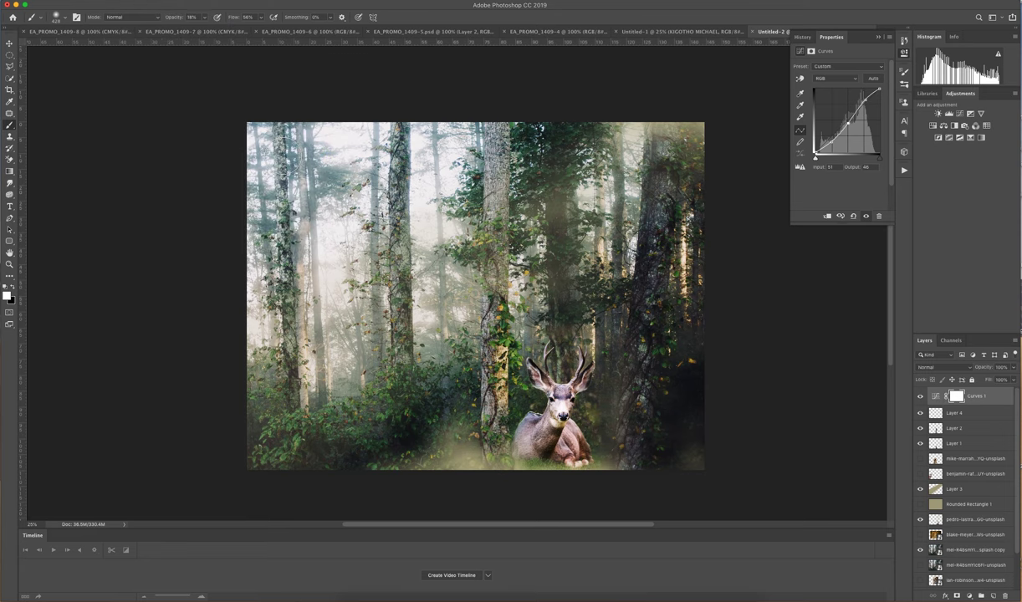
pyautogui.press('Return')
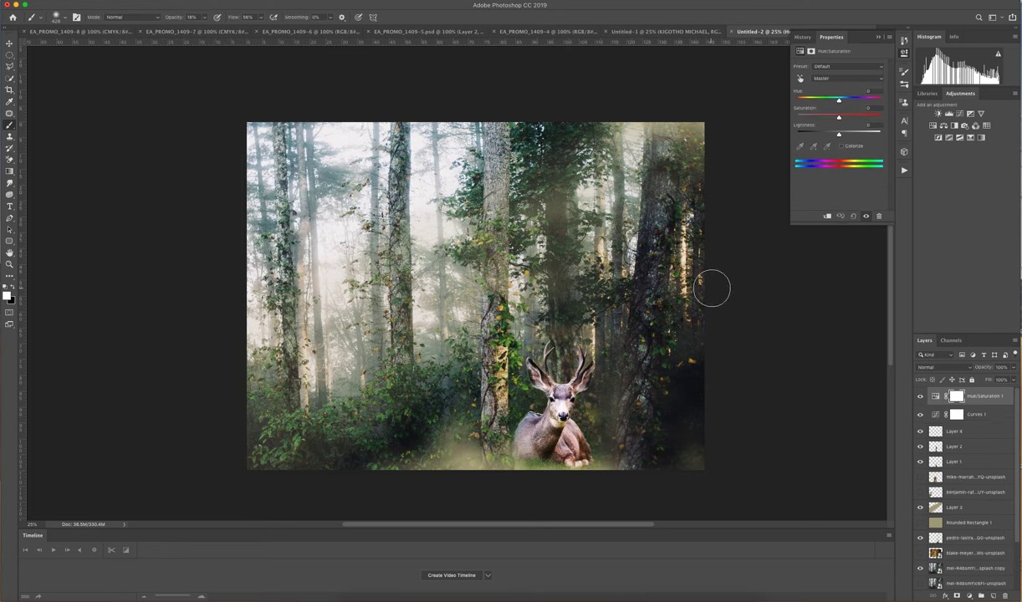
pyautogui.click(937, 414)
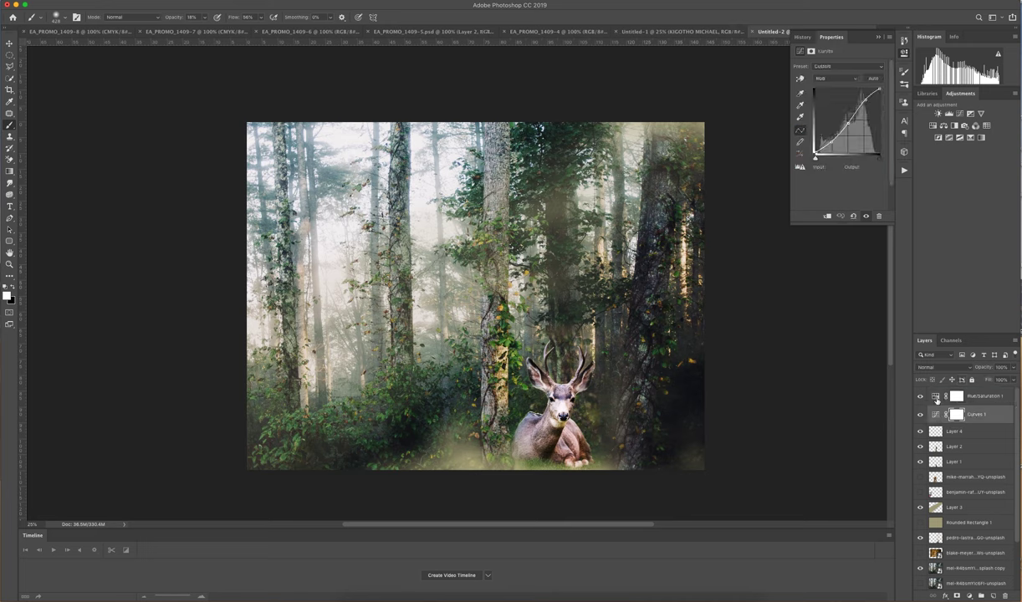
pyautogui.click(935, 398)
# Set the Hue/Saturation layer's hue to +1, saturation to +1 and lightness to about +4
pyautogui.moveTo(840, 136); pyautogui.dragTo(839, 106)
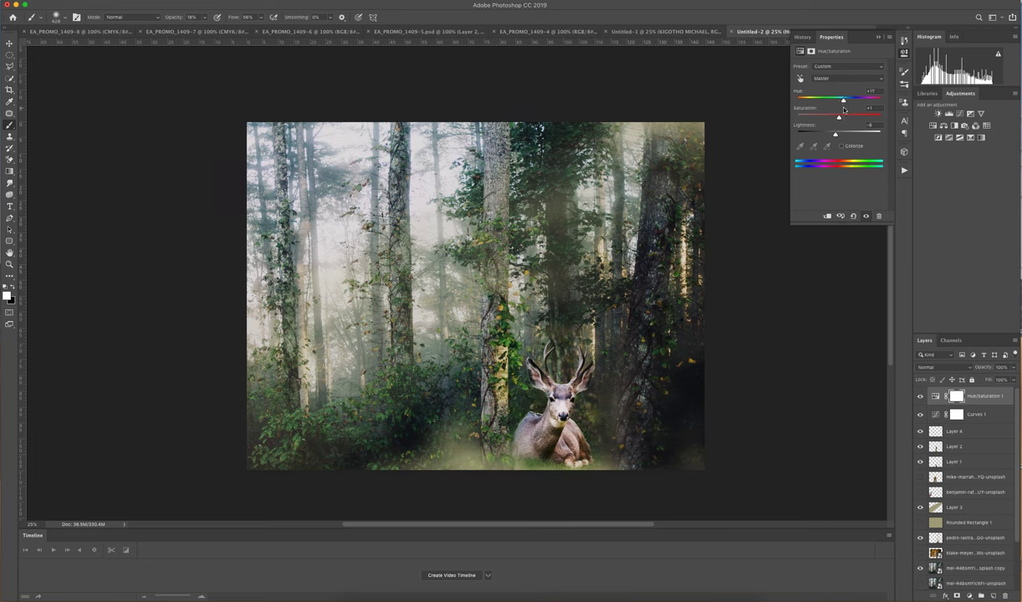
pyautogui.moveTo(845, 110); pyautogui.dragTo(849, 109)
pyautogui.moveTo(844, 108); pyautogui.dragTo(841, 106)
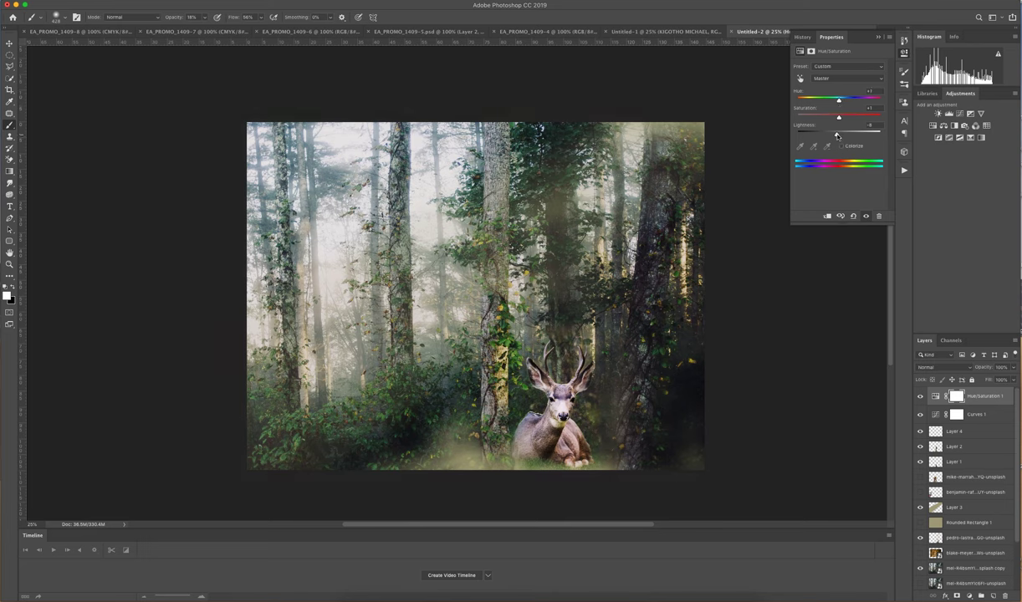
pyautogui.moveTo(837, 136); pyautogui.dragTo(841, 136)
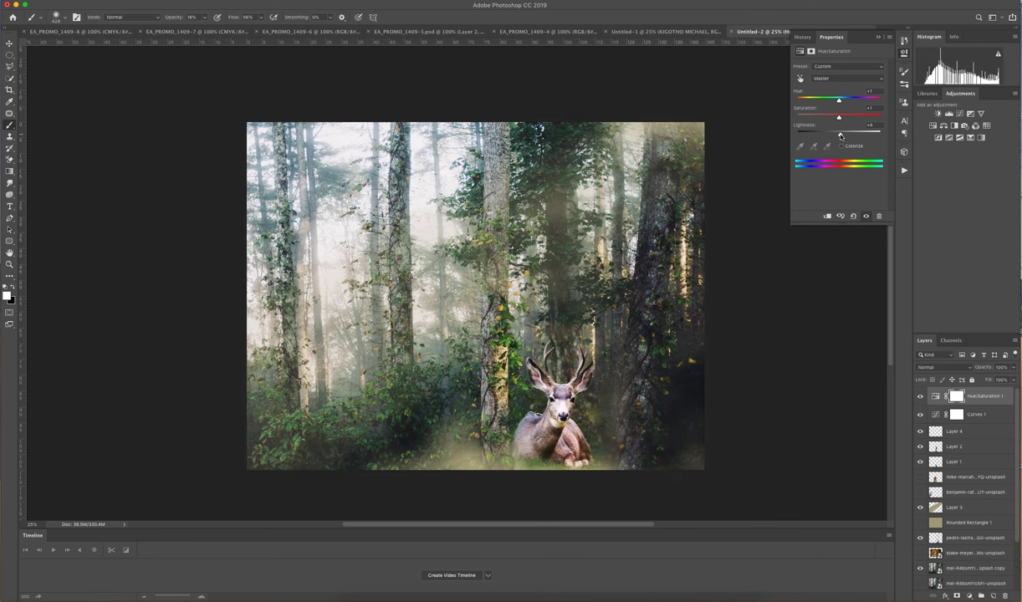
# Put away the adjustment settings and zoom in to 33.3% around the deer to inspect the composite
pyautogui.click(839, 36)
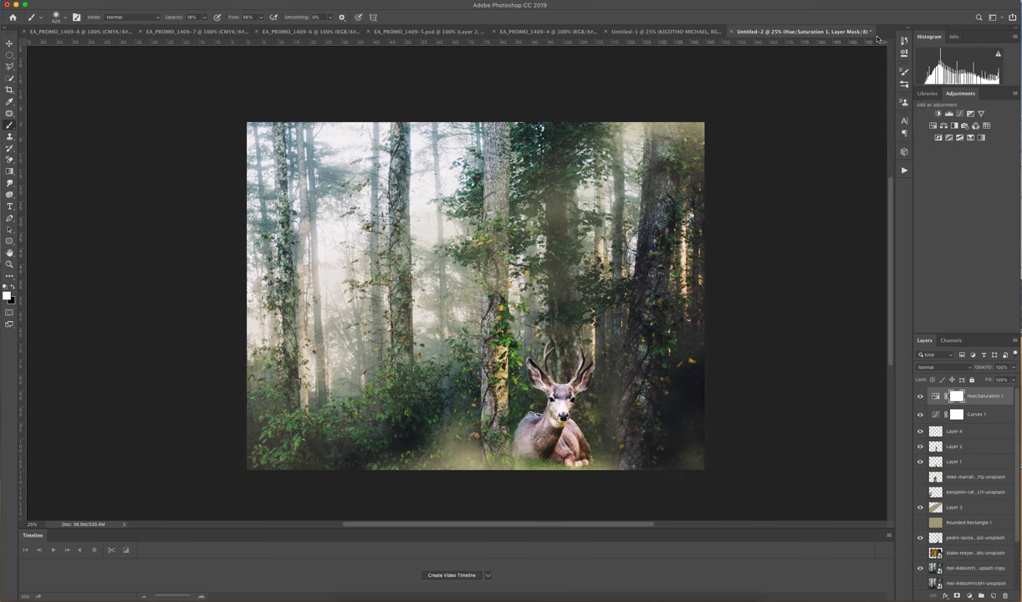
pyautogui.click(9, 264)
pyautogui.click(577, 328)
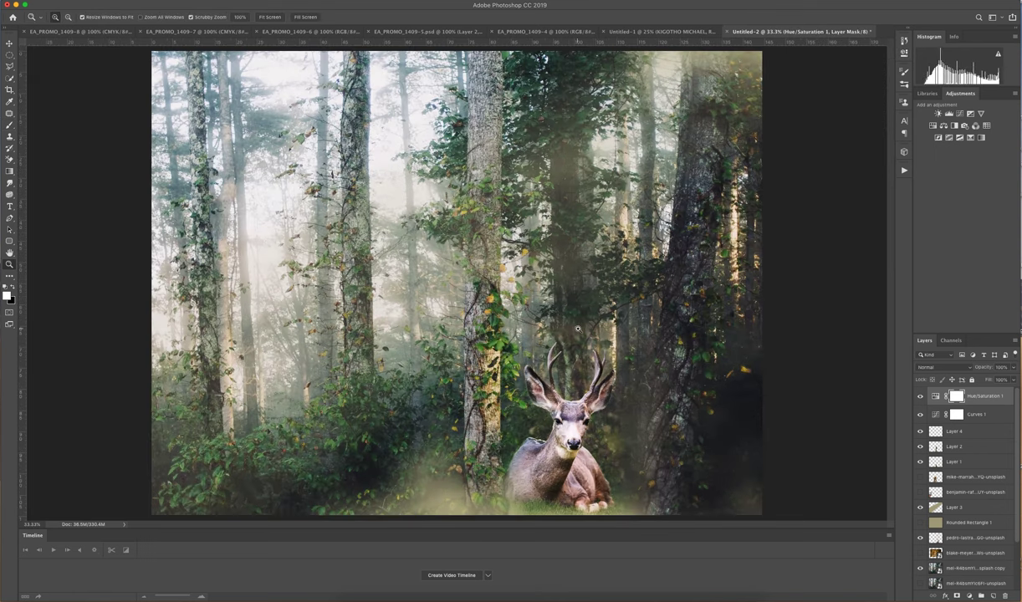